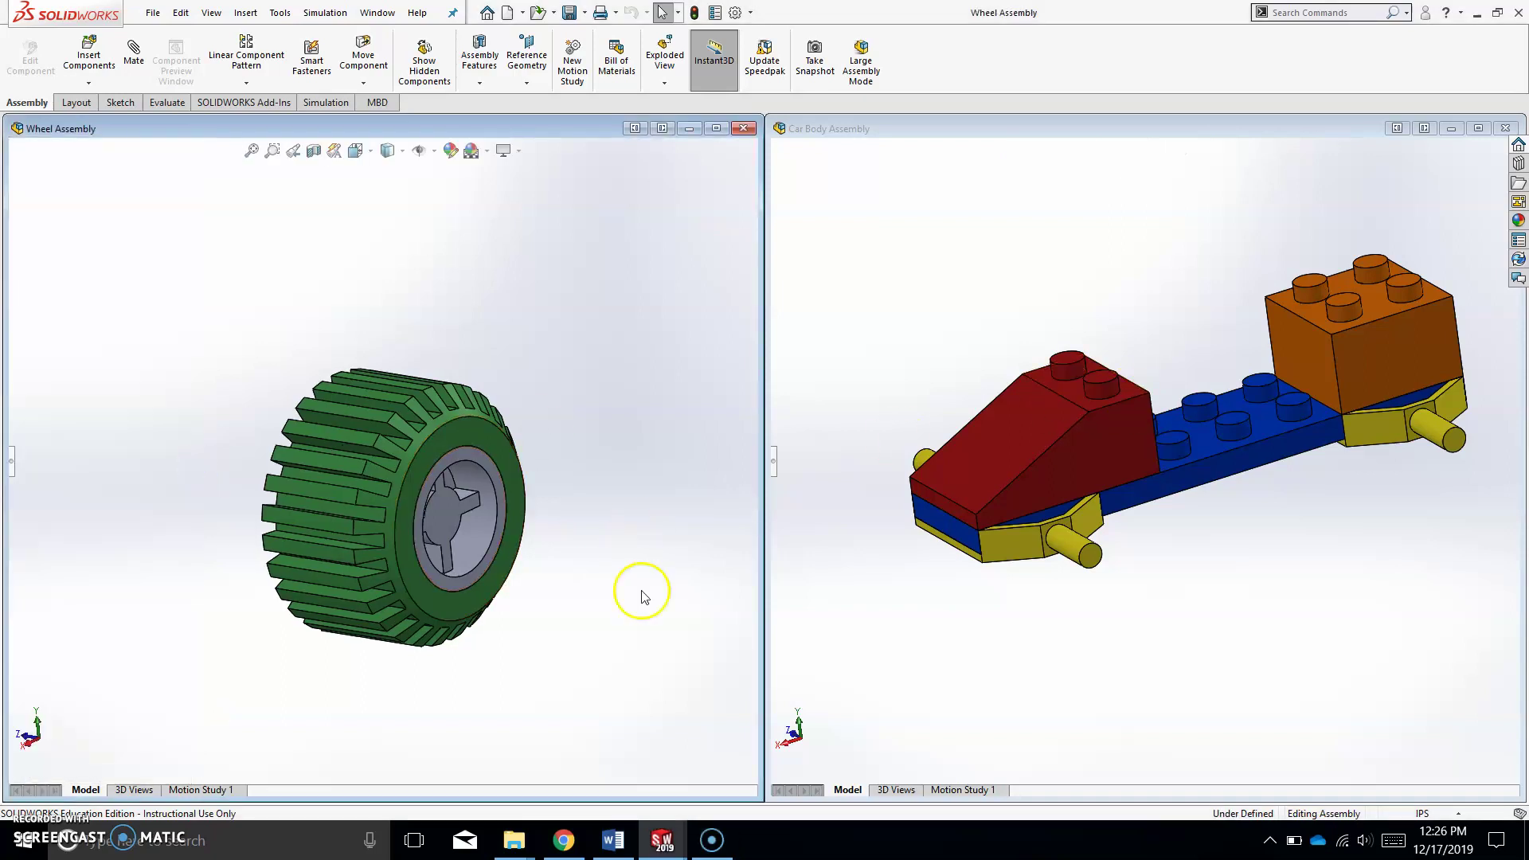
Close the open Wheel Assembly and Car Body Assembly documents
{"action": "middle_click_drag", "start_coordinate": [632, 591], "coordinate": [402, 605]}
{"action": "middle_click_drag", "start_coordinate": [1194, 563], "coordinate": [1125, 706]}
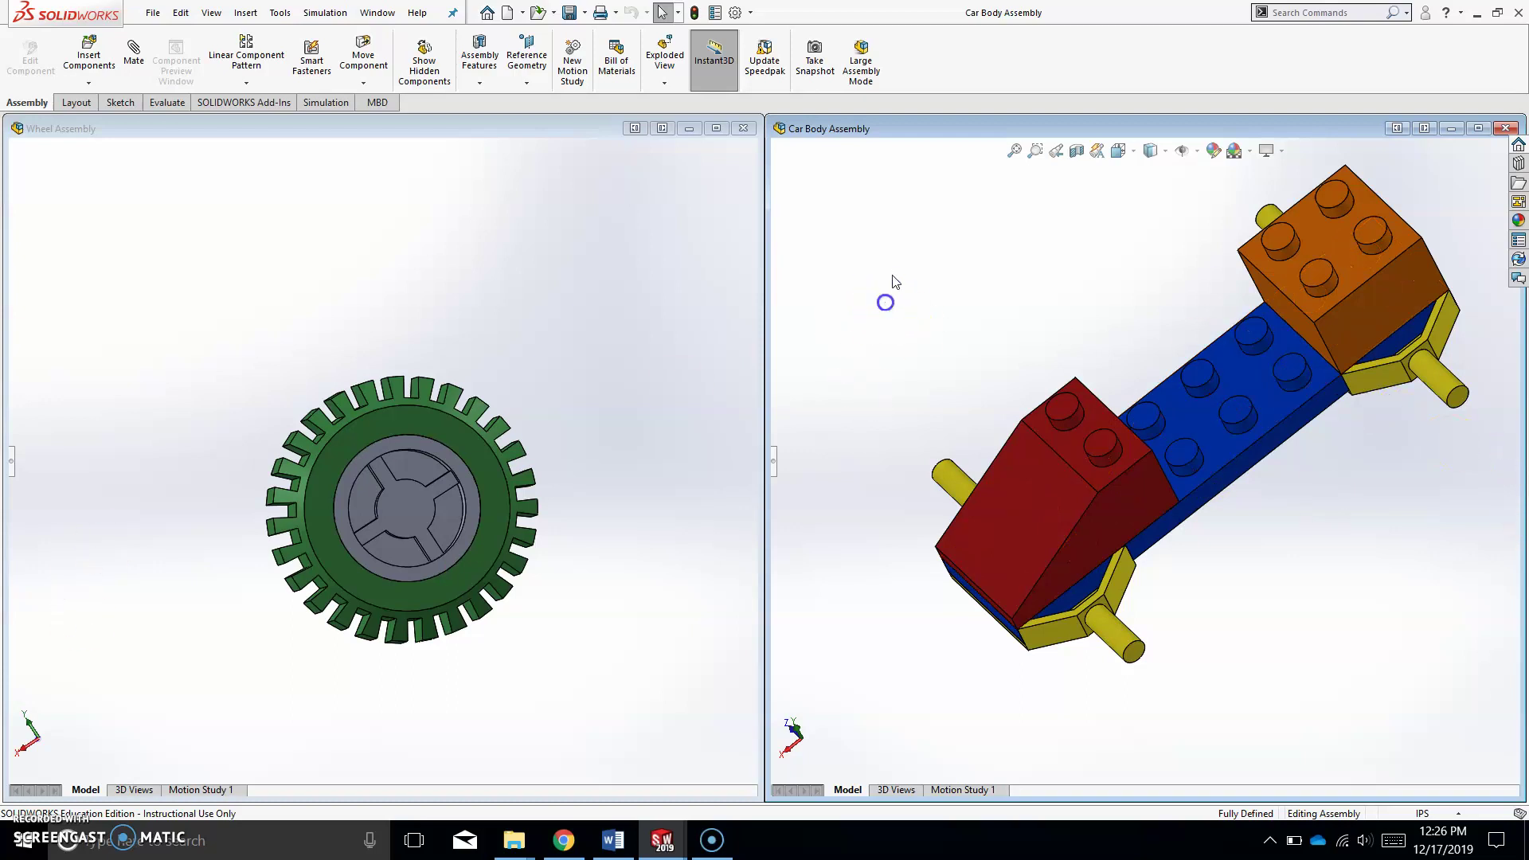
{"action": "left_click", "coordinate": [722, 147]}
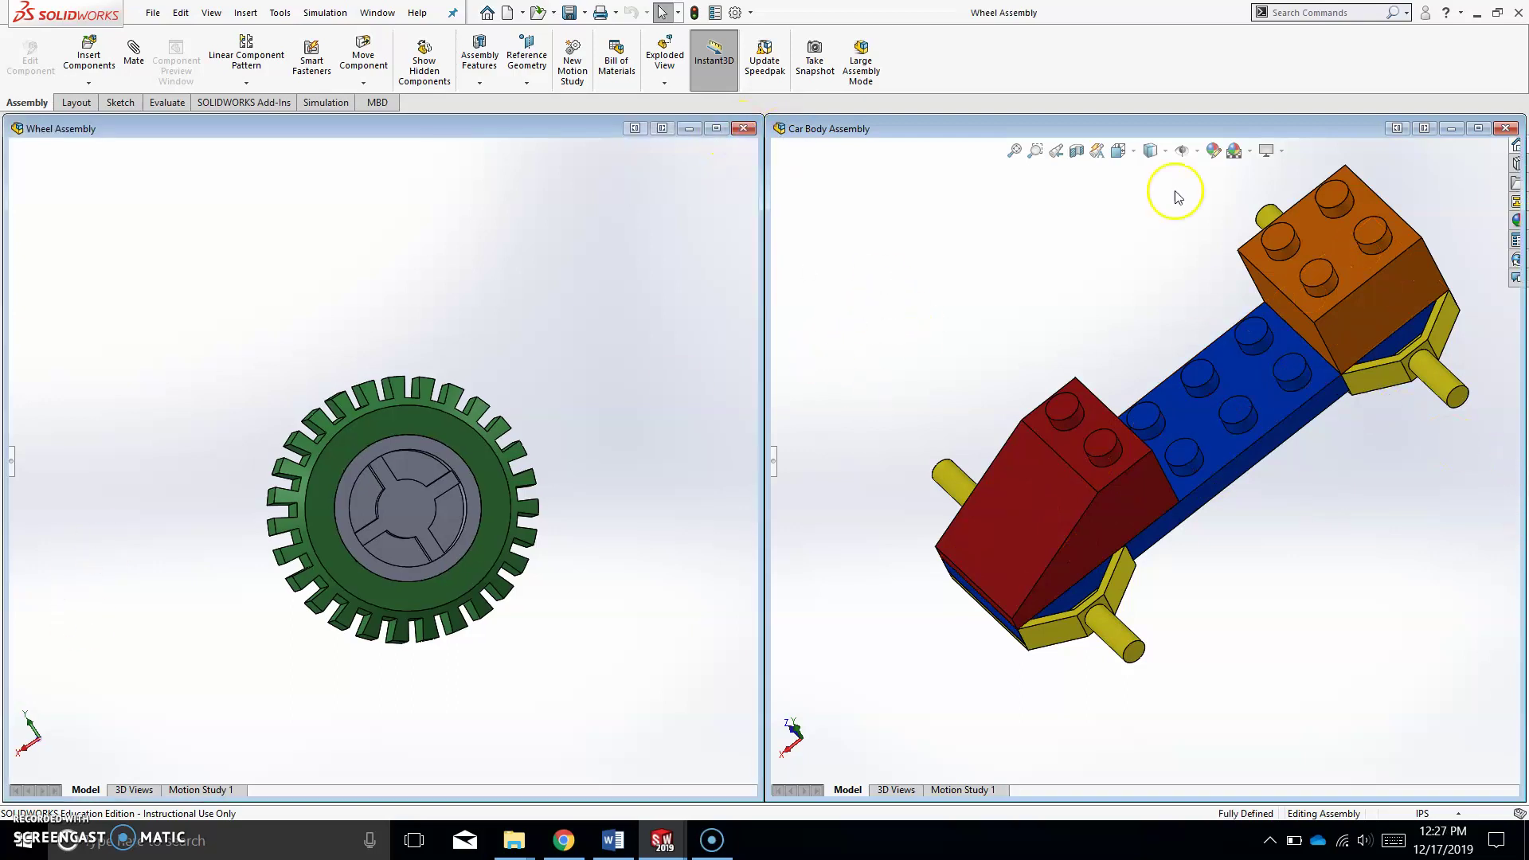
{"action": "left_click", "coordinate": [1505, 128]}
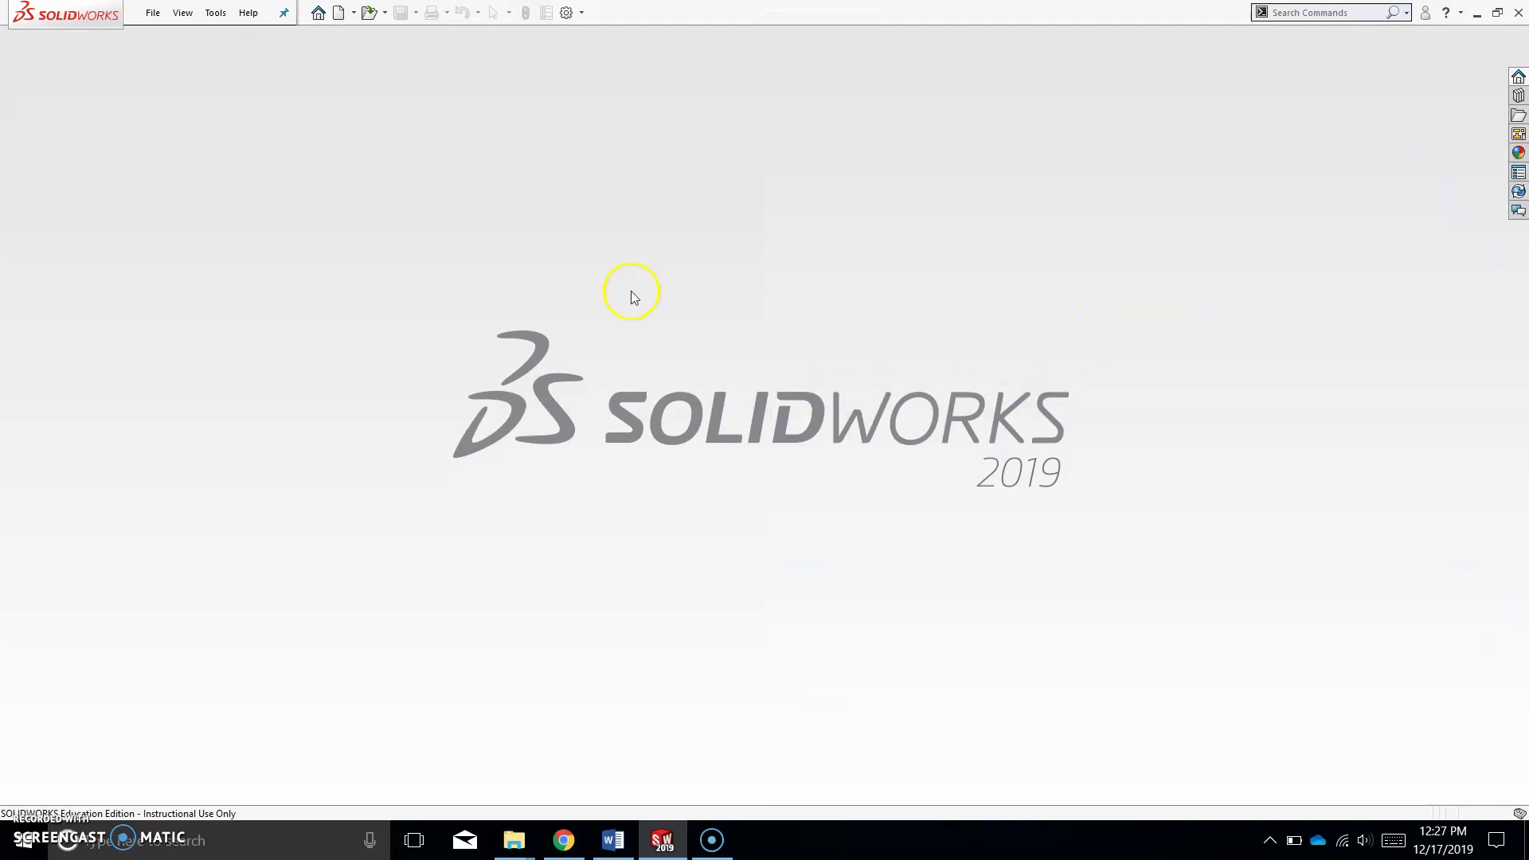
Create a new assembly document
{"action": "left_click", "coordinate": [152, 13]}
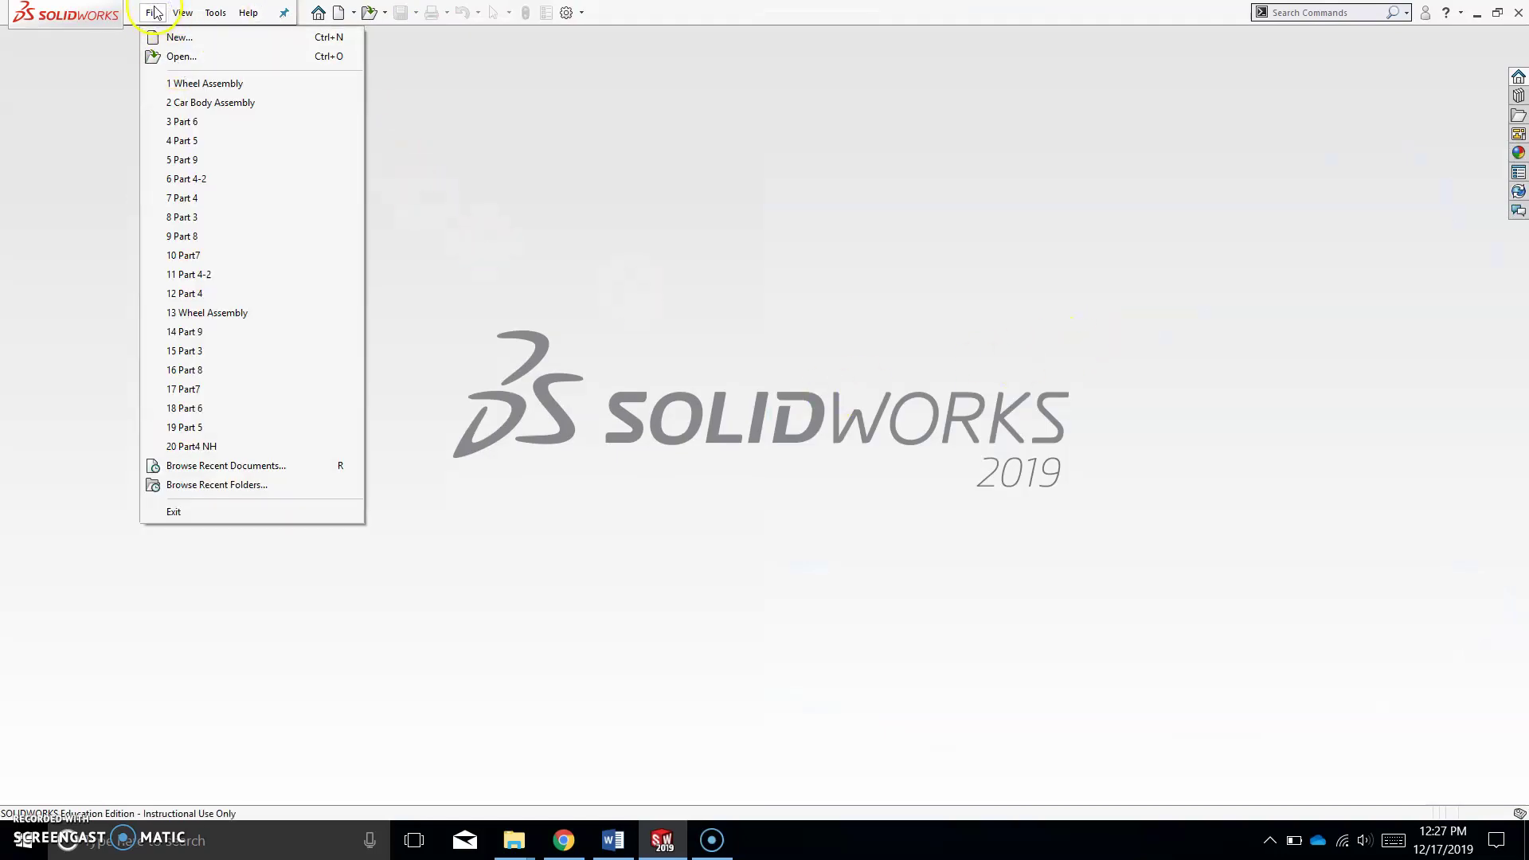
{"action": "left_click", "coordinate": [158, 40]}
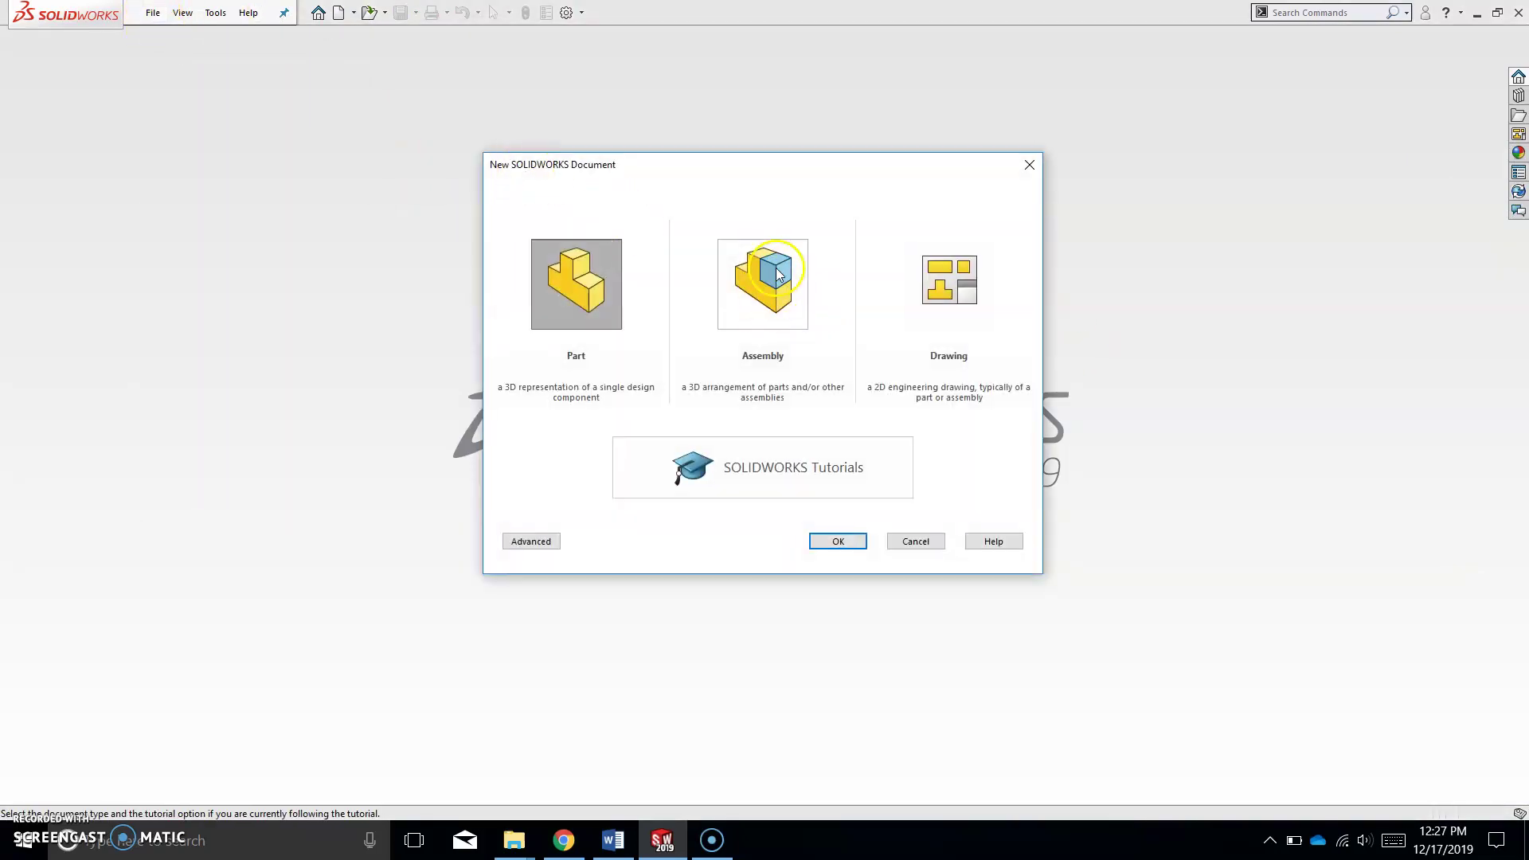
{"action": "left_click", "coordinate": [769, 277]}
{"action": "left_click", "coordinate": [839, 542]}
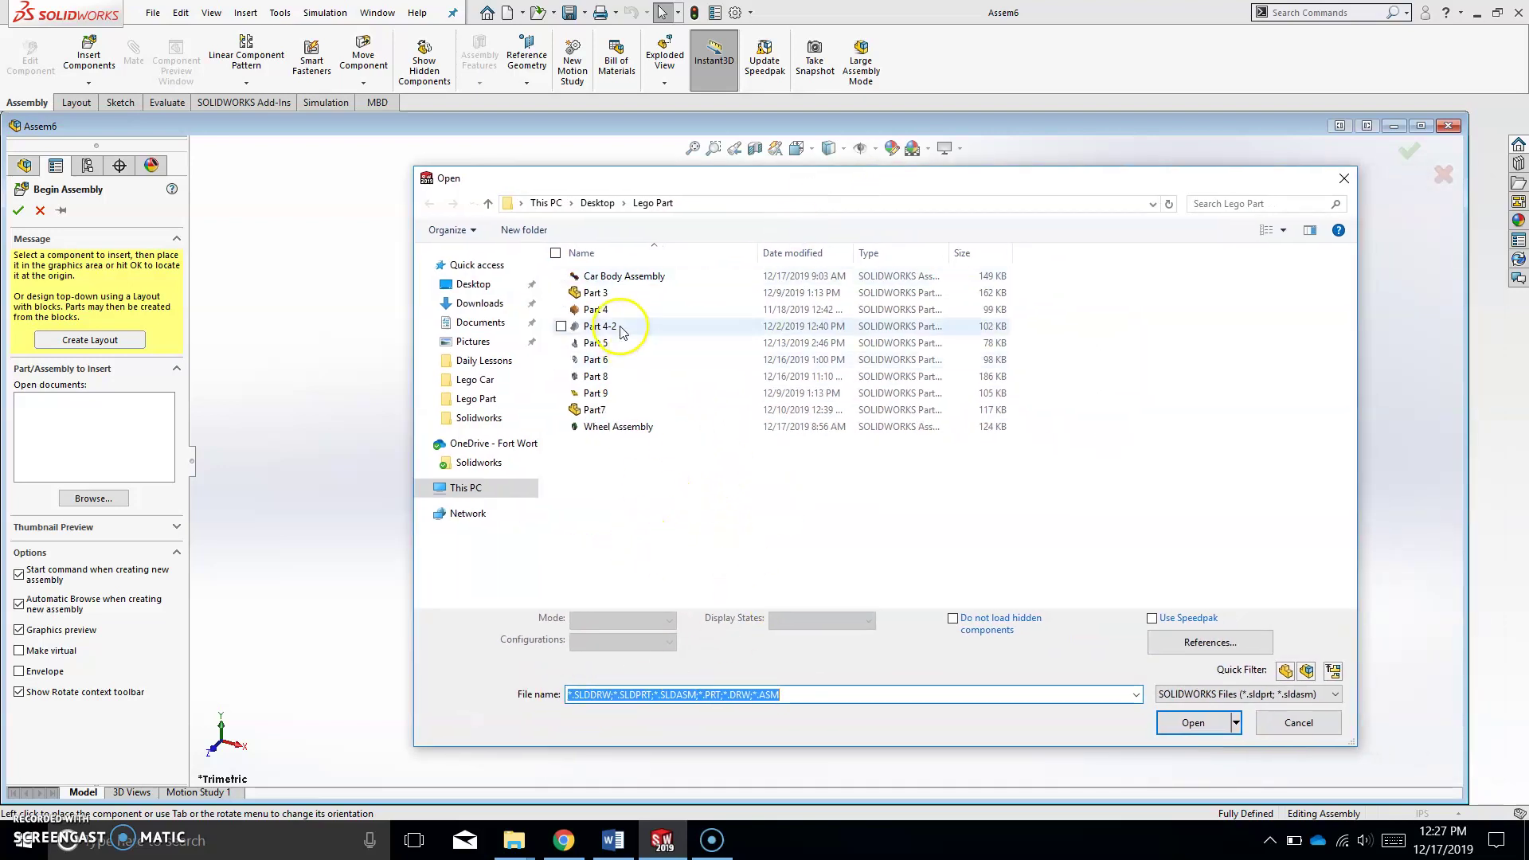
Insert Part 5 from the Lego Part folder as the base component and maximize the assembly window
{"action": "left_click", "coordinate": [591, 342]}
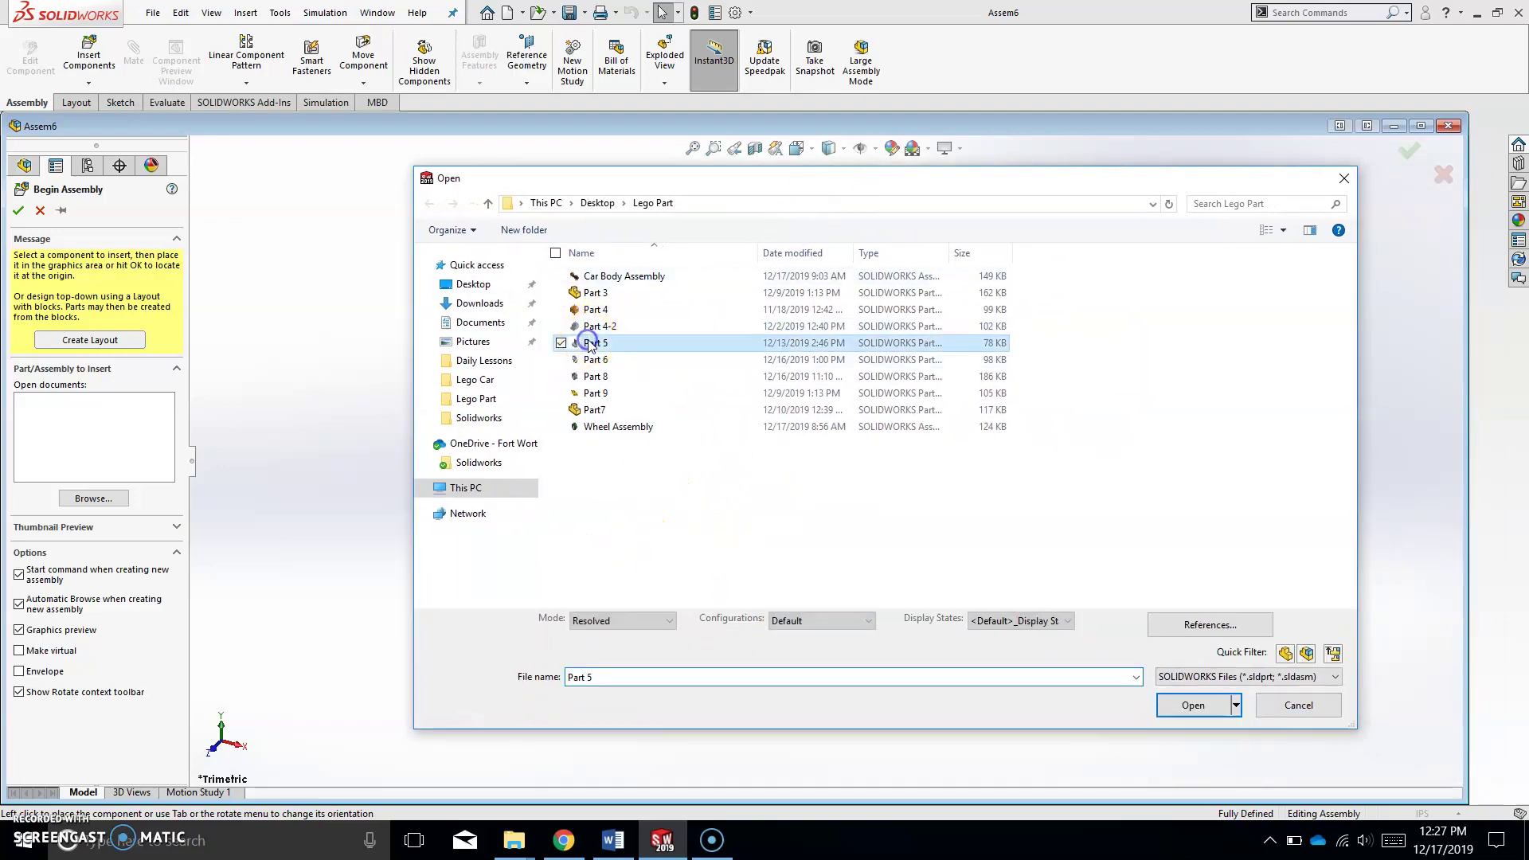
{"action": "left_click", "coordinate": [1165, 699]}
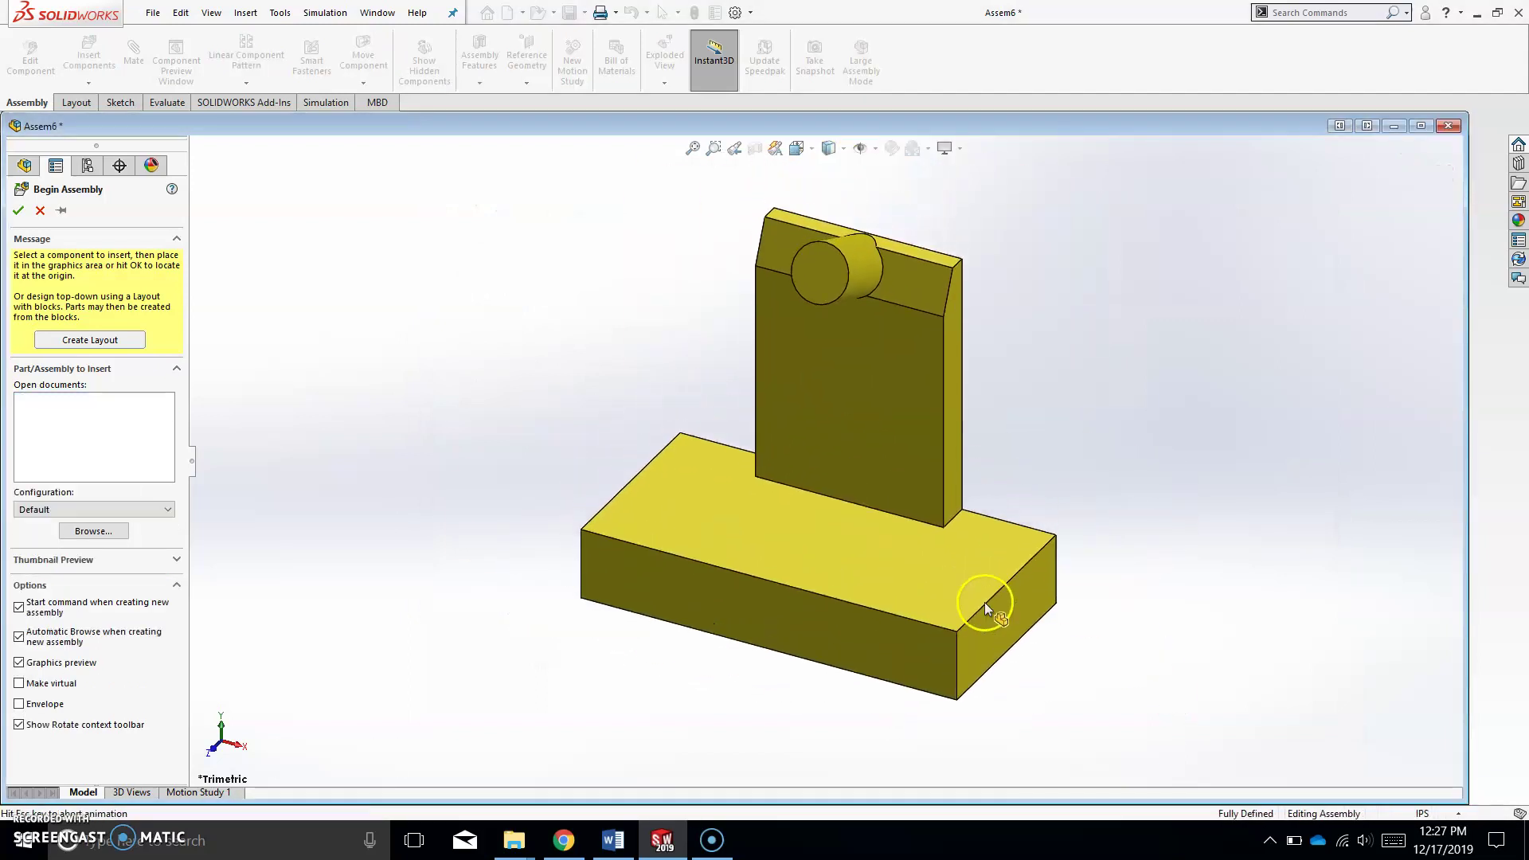
{"action": "left_click", "coordinate": [984, 602]}
{"action": "left_click", "coordinate": [803, 609]}
{"action": "left_click", "coordinate": [1190, 606]}
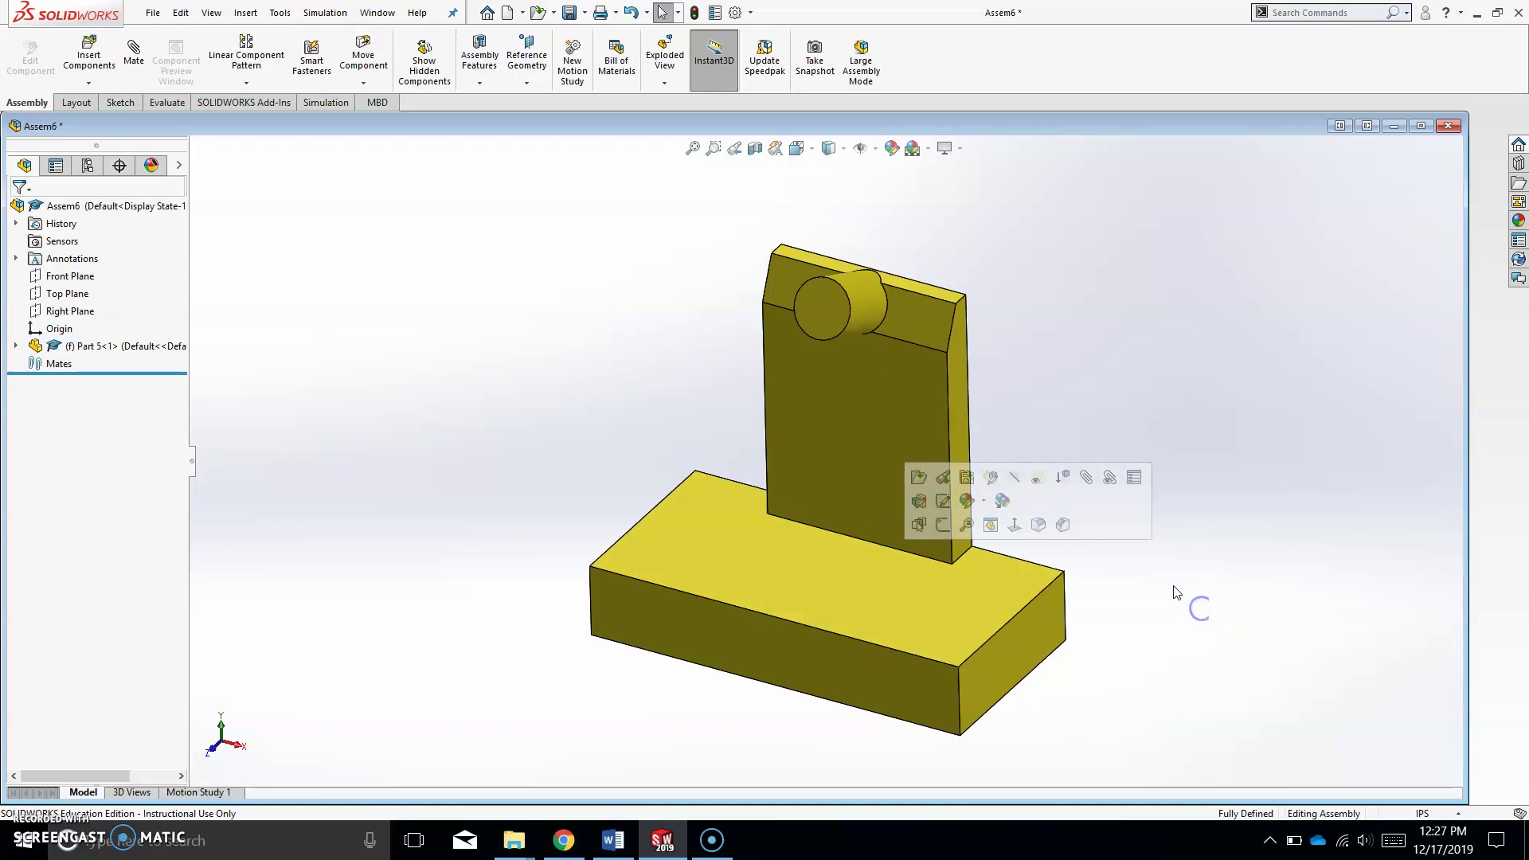
{"action": "middle_click_drag", "start_coordinate": [1187, 604], "coordinate": [1144, 551]}
{"action": "left_click", "coordinate": [1420, 127]}
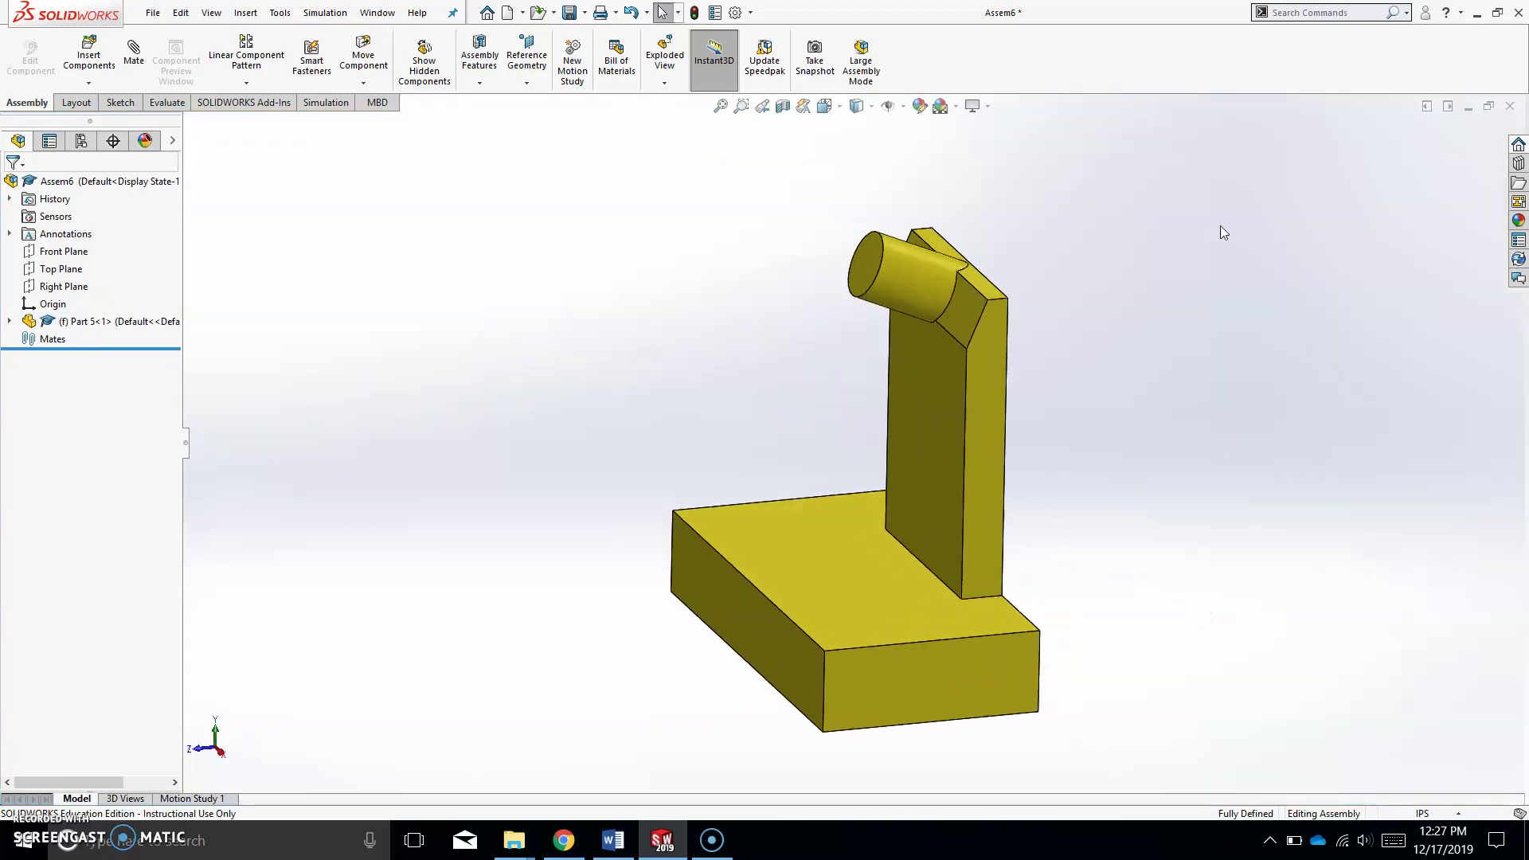
Insert Part 6, the steering wheel, from the Lego Part folder and place it in front of the post's peg
{"action": "left_click", "coordinate": [85, 44]}
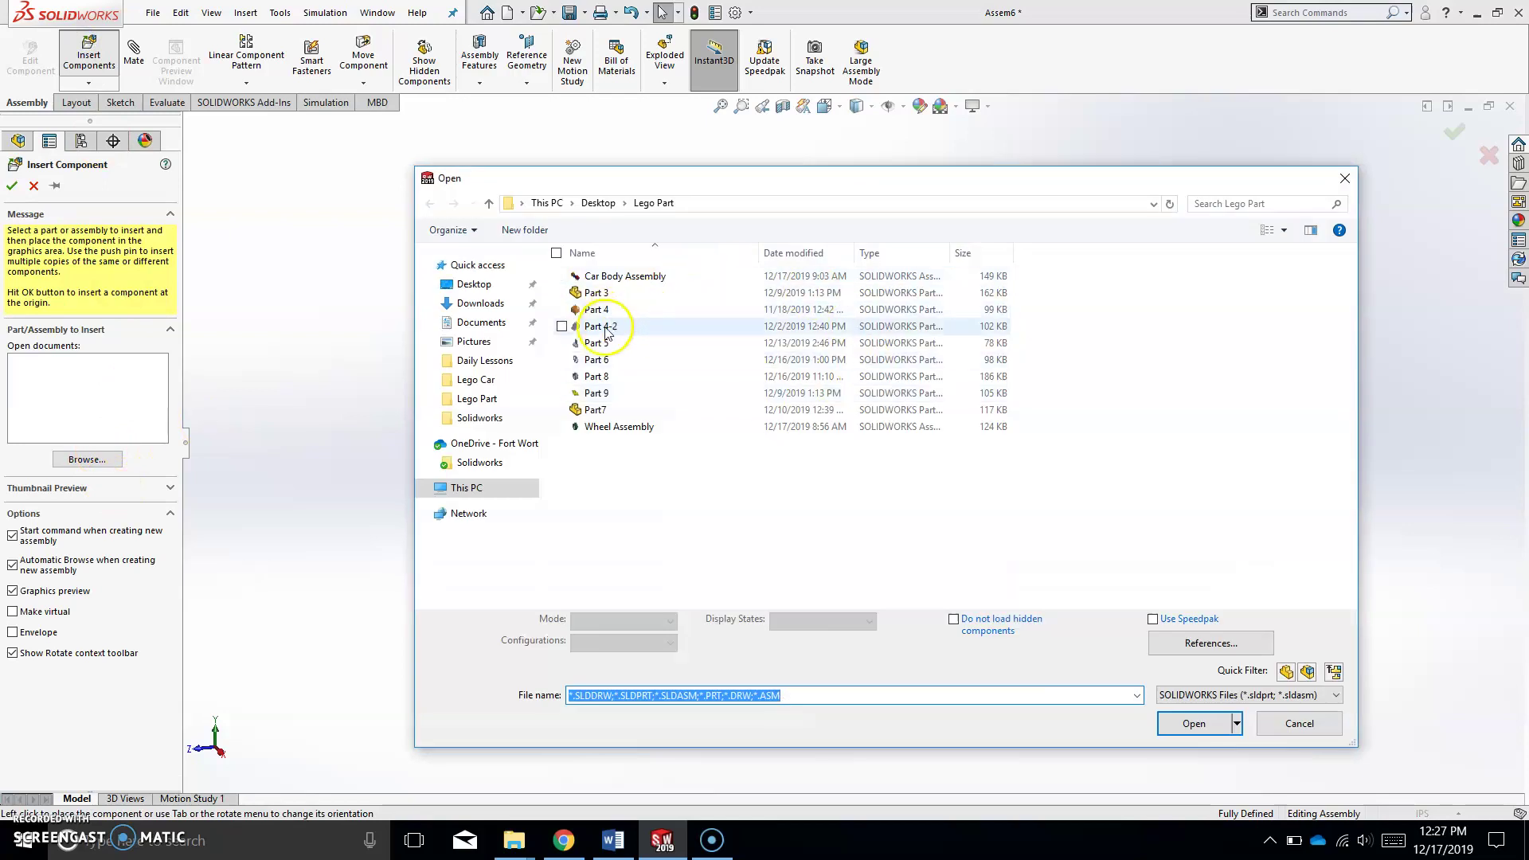
{"action": "left_click", "coordinate": [601, 360]}
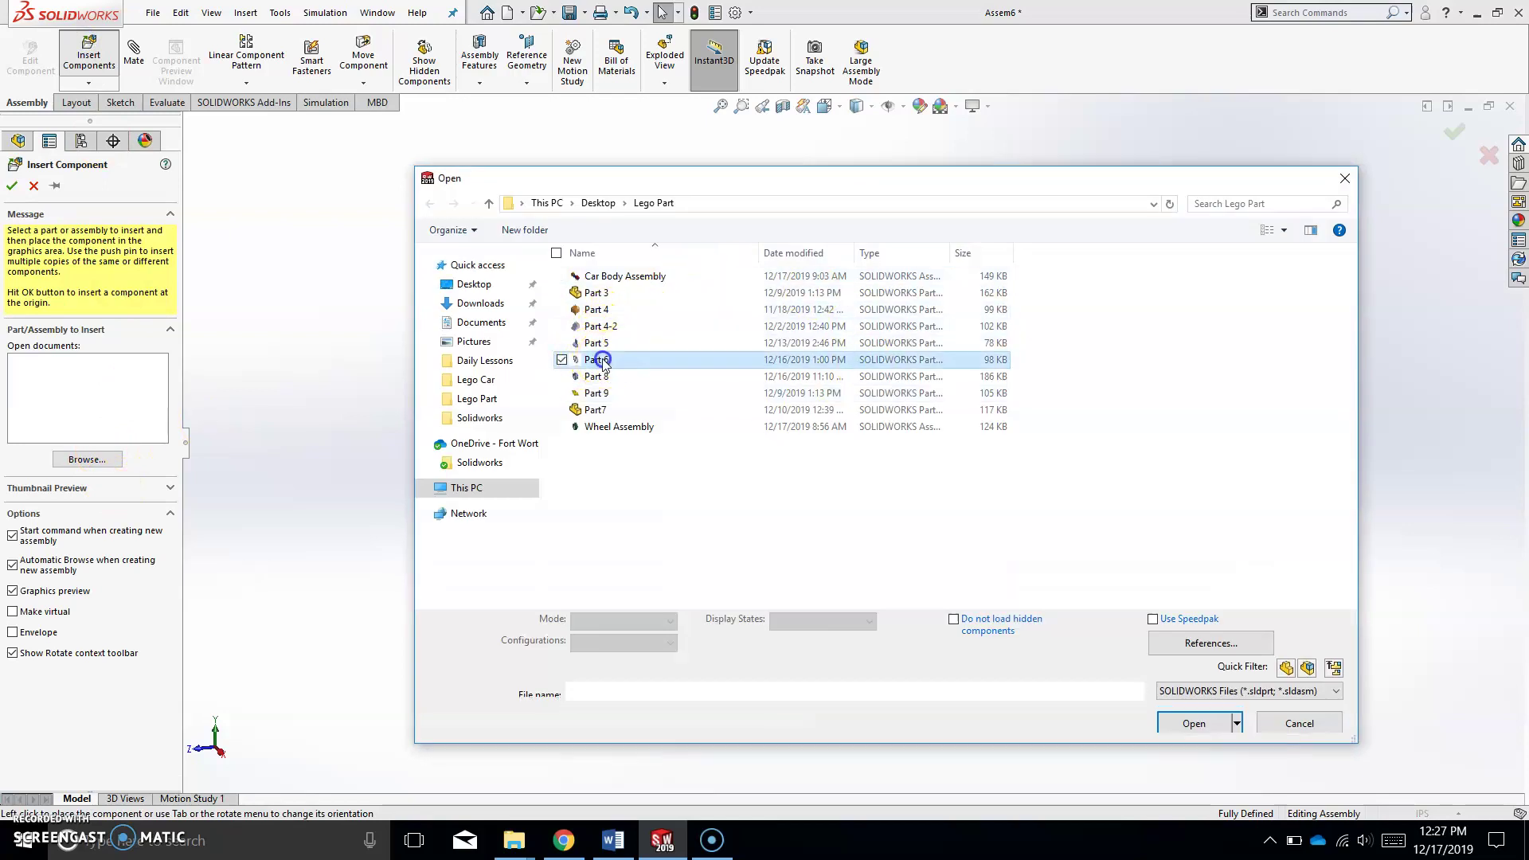
{"action": "left_click", "coordinate": [1186, 706]}
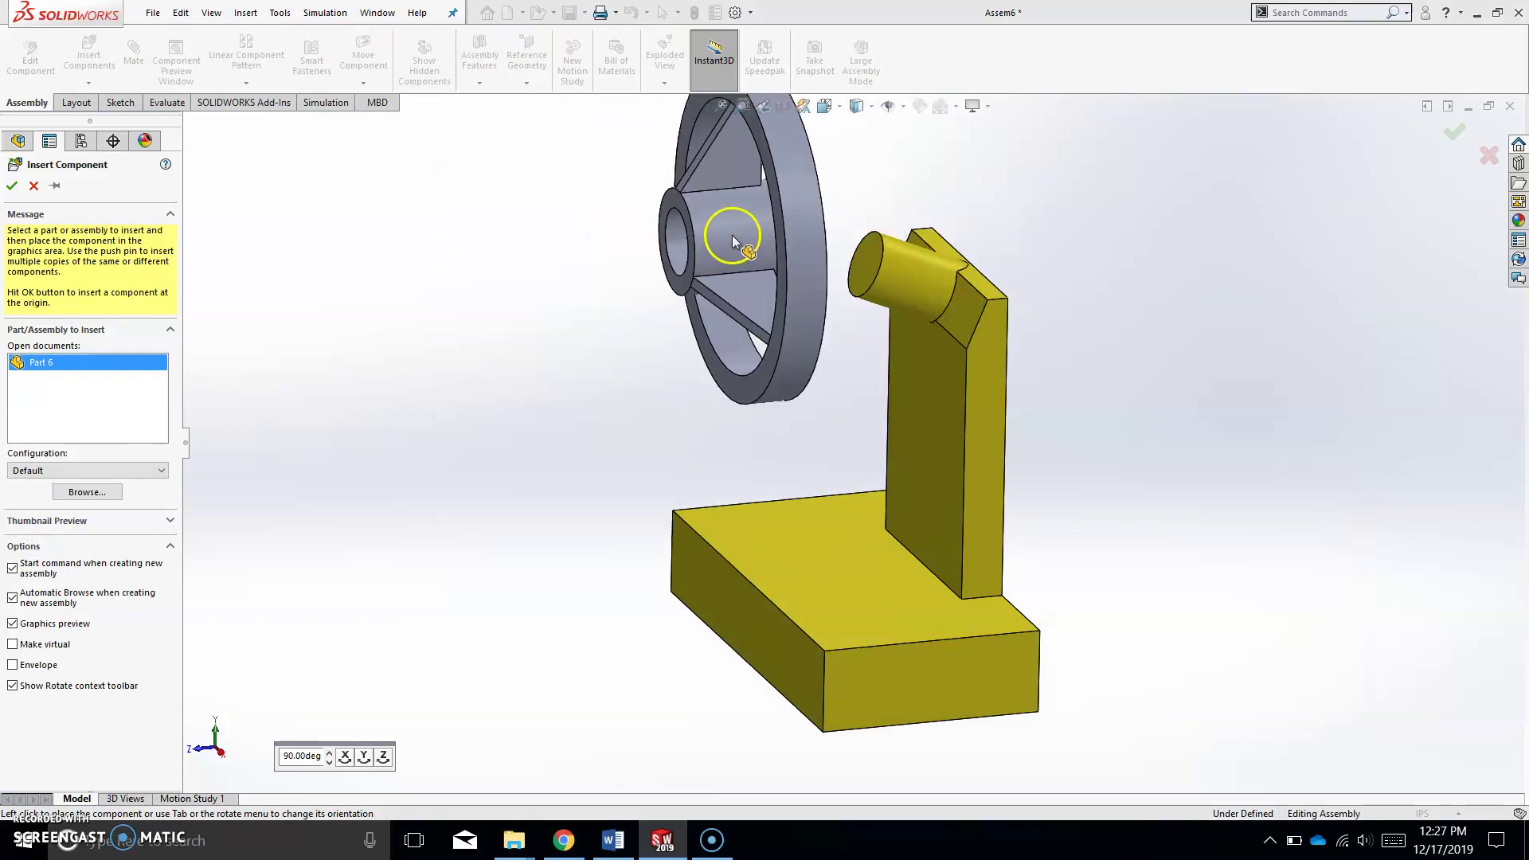
{"action": "left_click", "coordinate": [649, 247]}
{"action": "middle_click_drag", "start_coordinate": [785, 271], "coordinate": [803, 329]}
Examine the faces for mating: the wheel's bore and the post's peg, the hub's end face and the post's angled face
{"action": "left_click", "coordinate": [614, 312]}
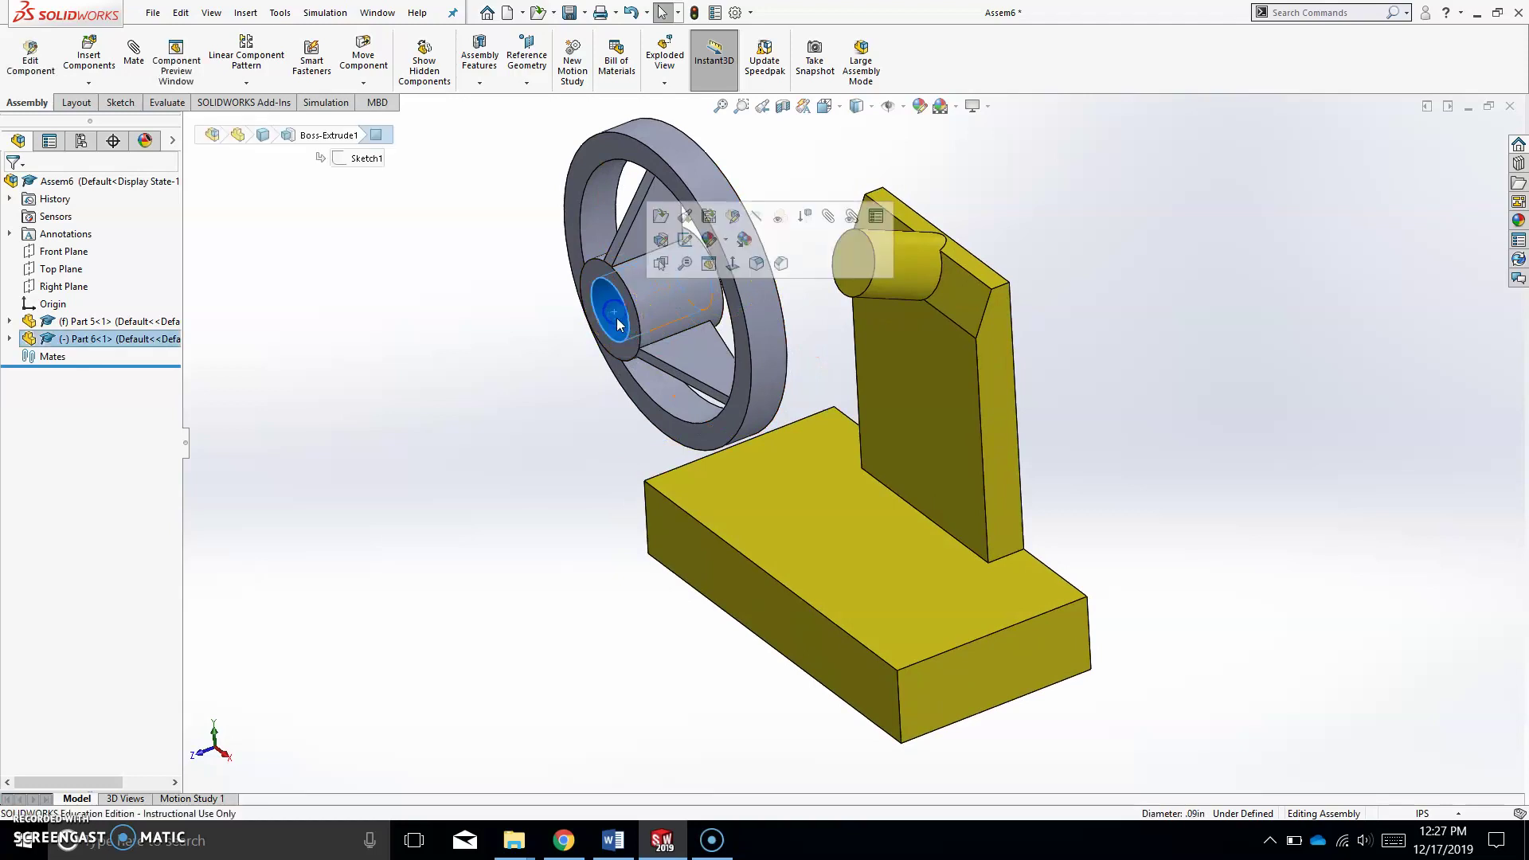
{"action": "left_click", "coordinate": [916, 296]}
{"action": "key", "text": "Escape"}
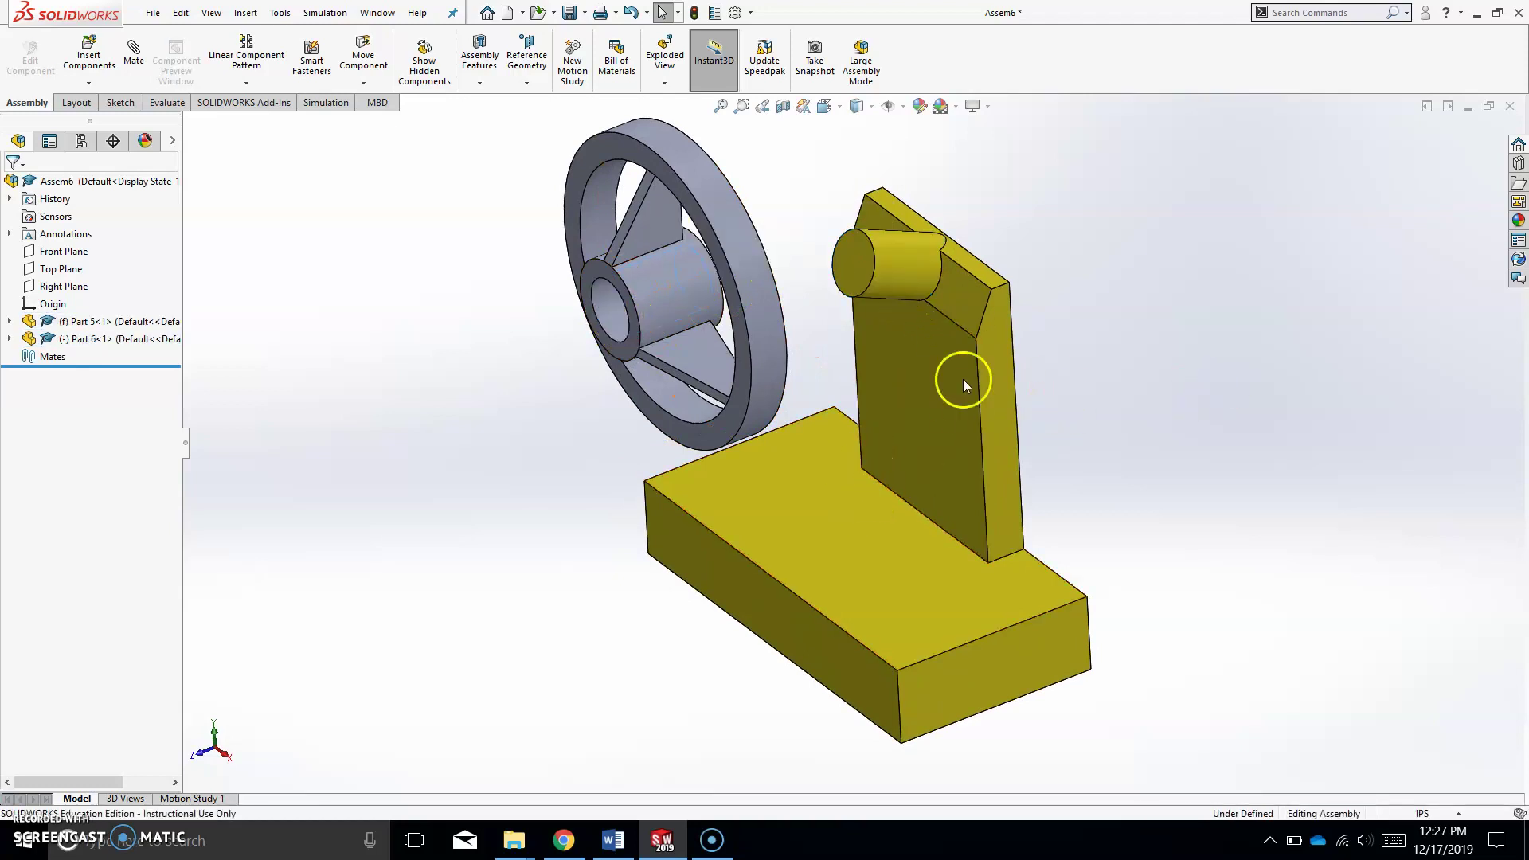
{"action": "middle_click_drag", "start_coordinate": [731, 265], "coordinate": [930, 268]}
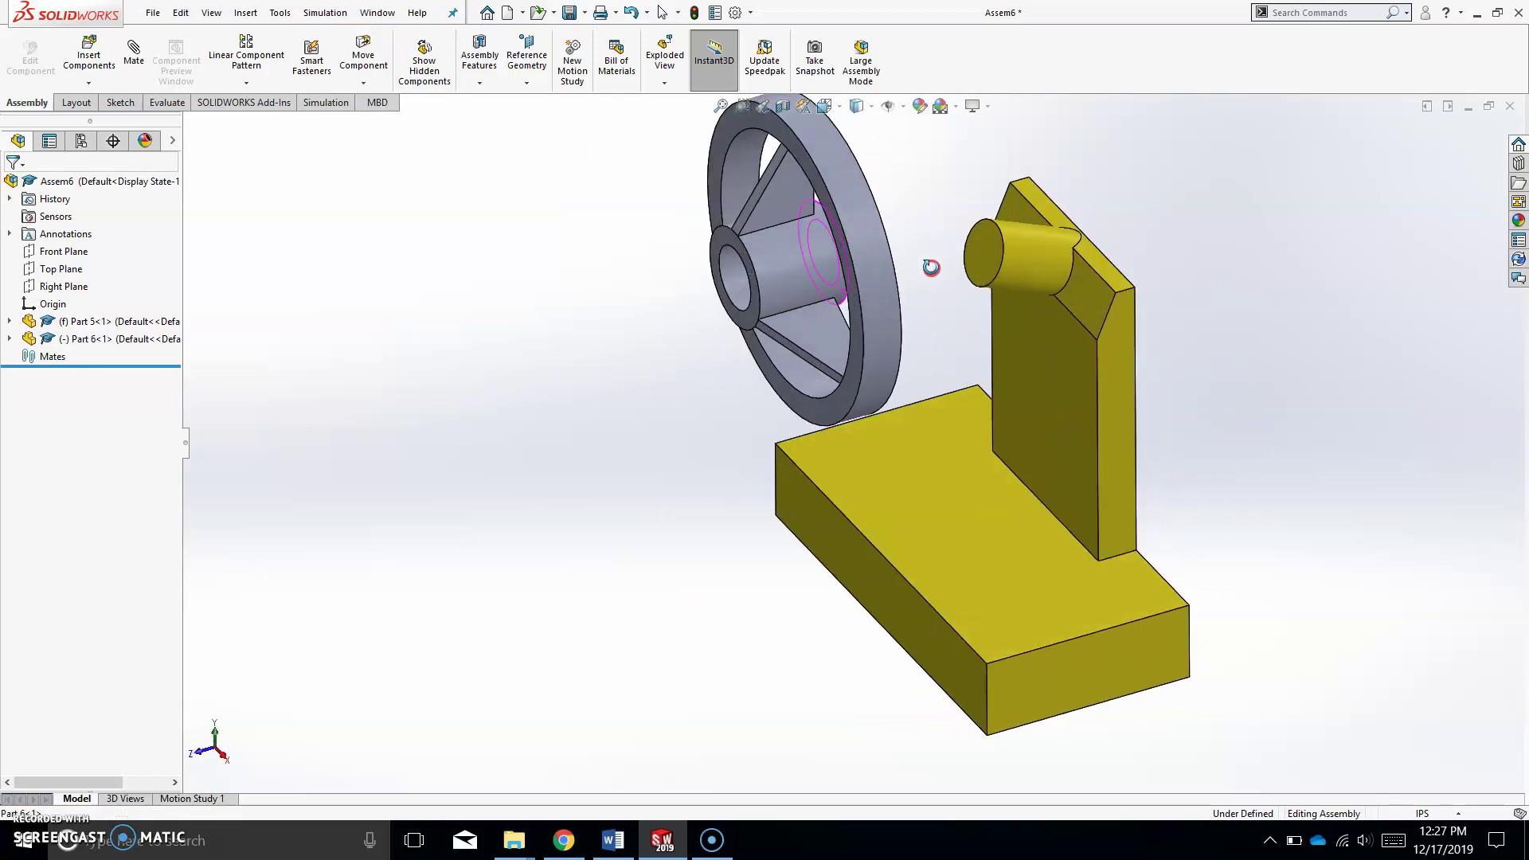
{"action": "left_click", "coordinate": [1072, 289]}
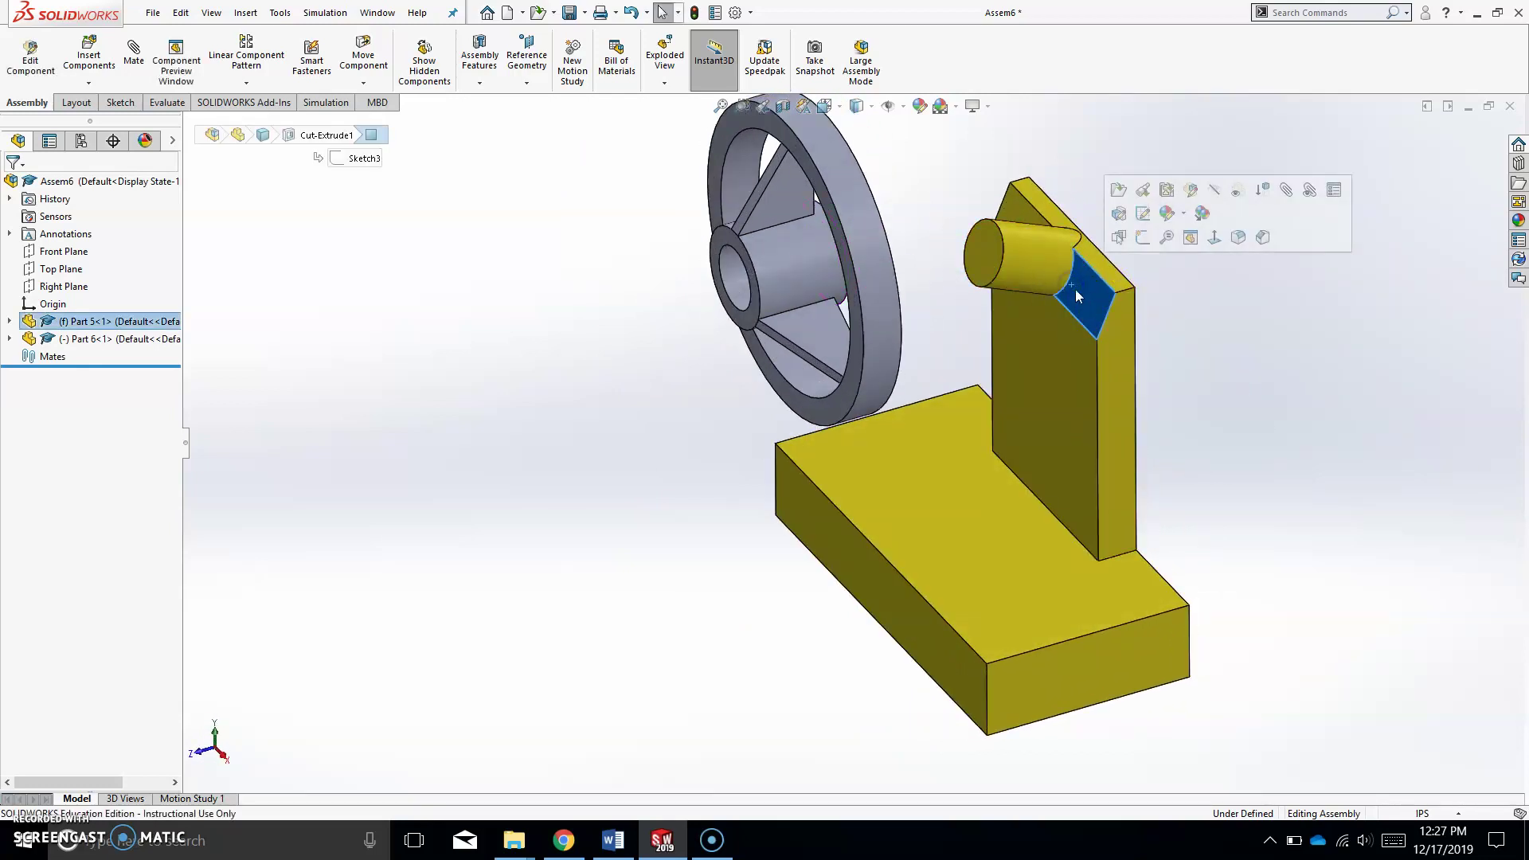
{"action": "left_click", "coordinate": [719, 241]}
{"action": "left_click", "coordinate": [654, 415]}
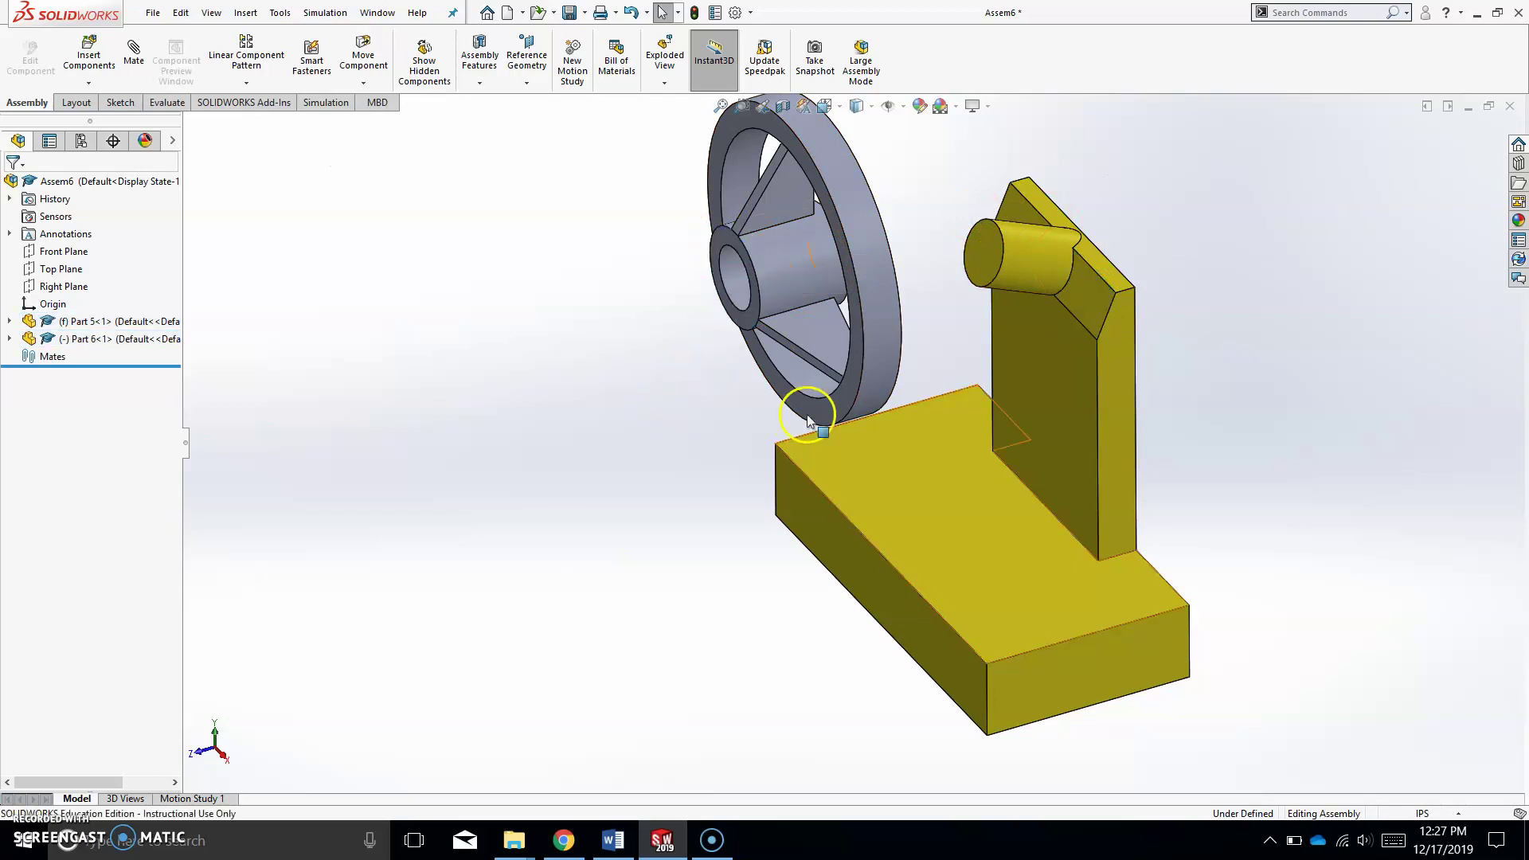
{"action": "scroll", "coordinate": [951, 347], "scroll_direction": "up", "scroll_amount": 2}
{"action": "scroll", "coordinate": [954, 340], "scroll_direction": "down", "scroll_amount": 2}
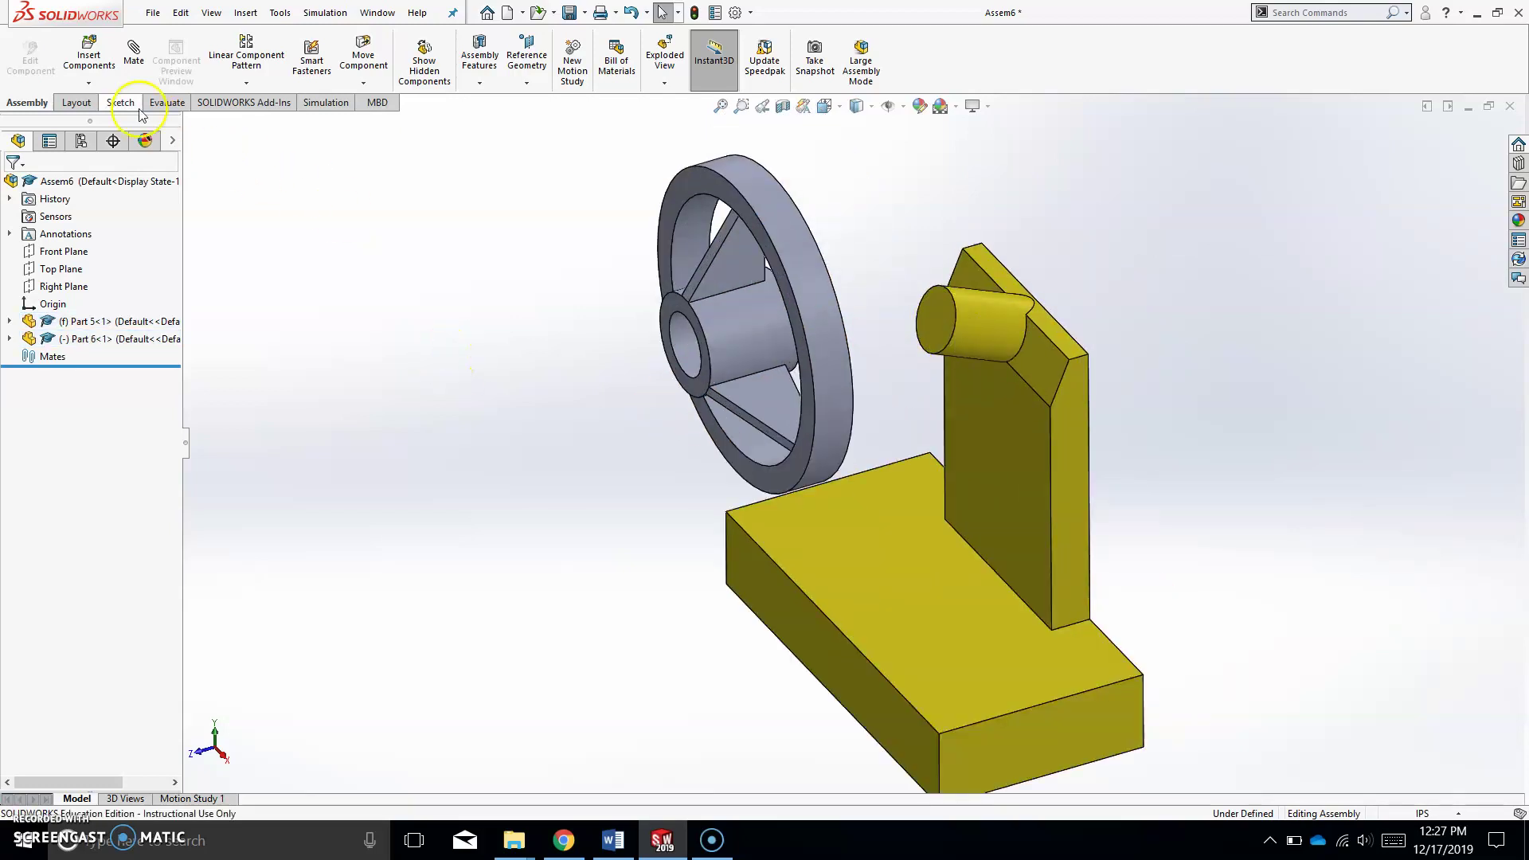
Add a concentric mate between the wheel's bore and the post's cylindrical peg, with the mate alignment flipped
{"action": "left_click", "coordinate": [137, 54]}
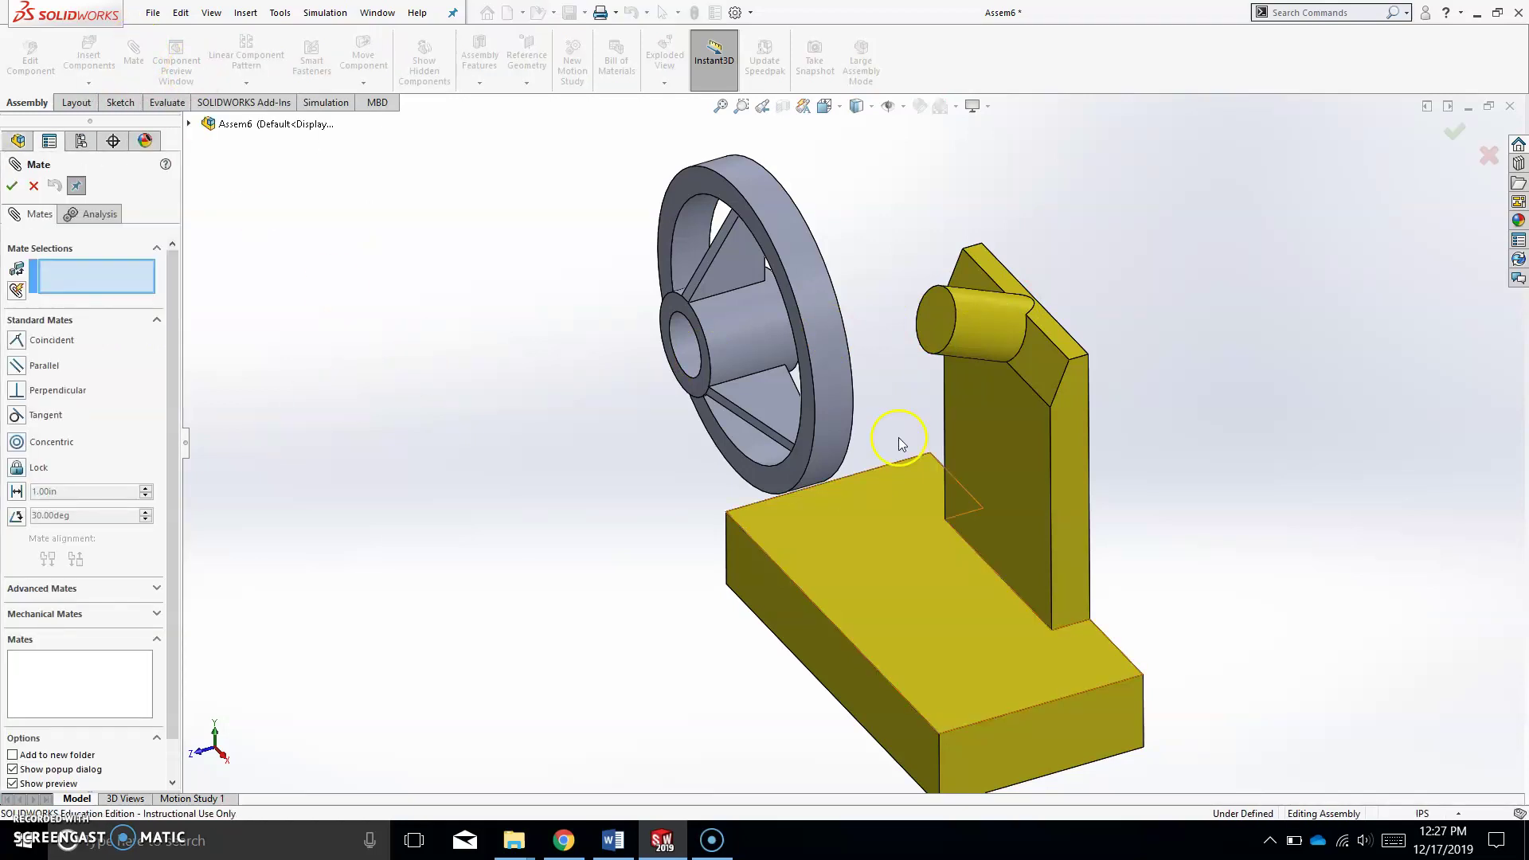
{"action": "left_click", "coordinate": [682, 353]}
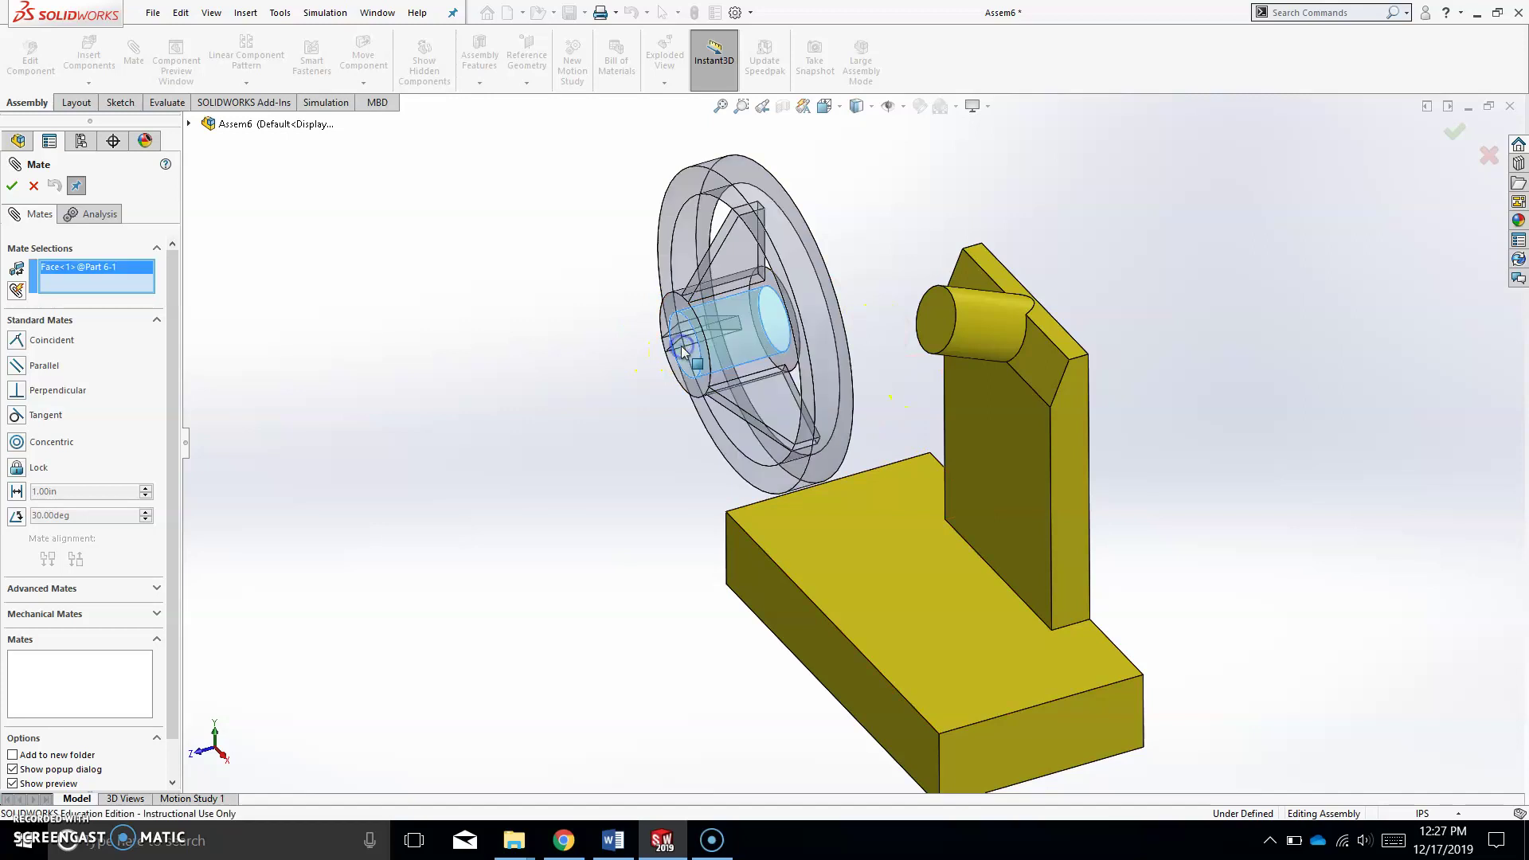
{"action": "middle_click_drag", "start_coordinate": [682, 352], "coordinate": [754, 339]}
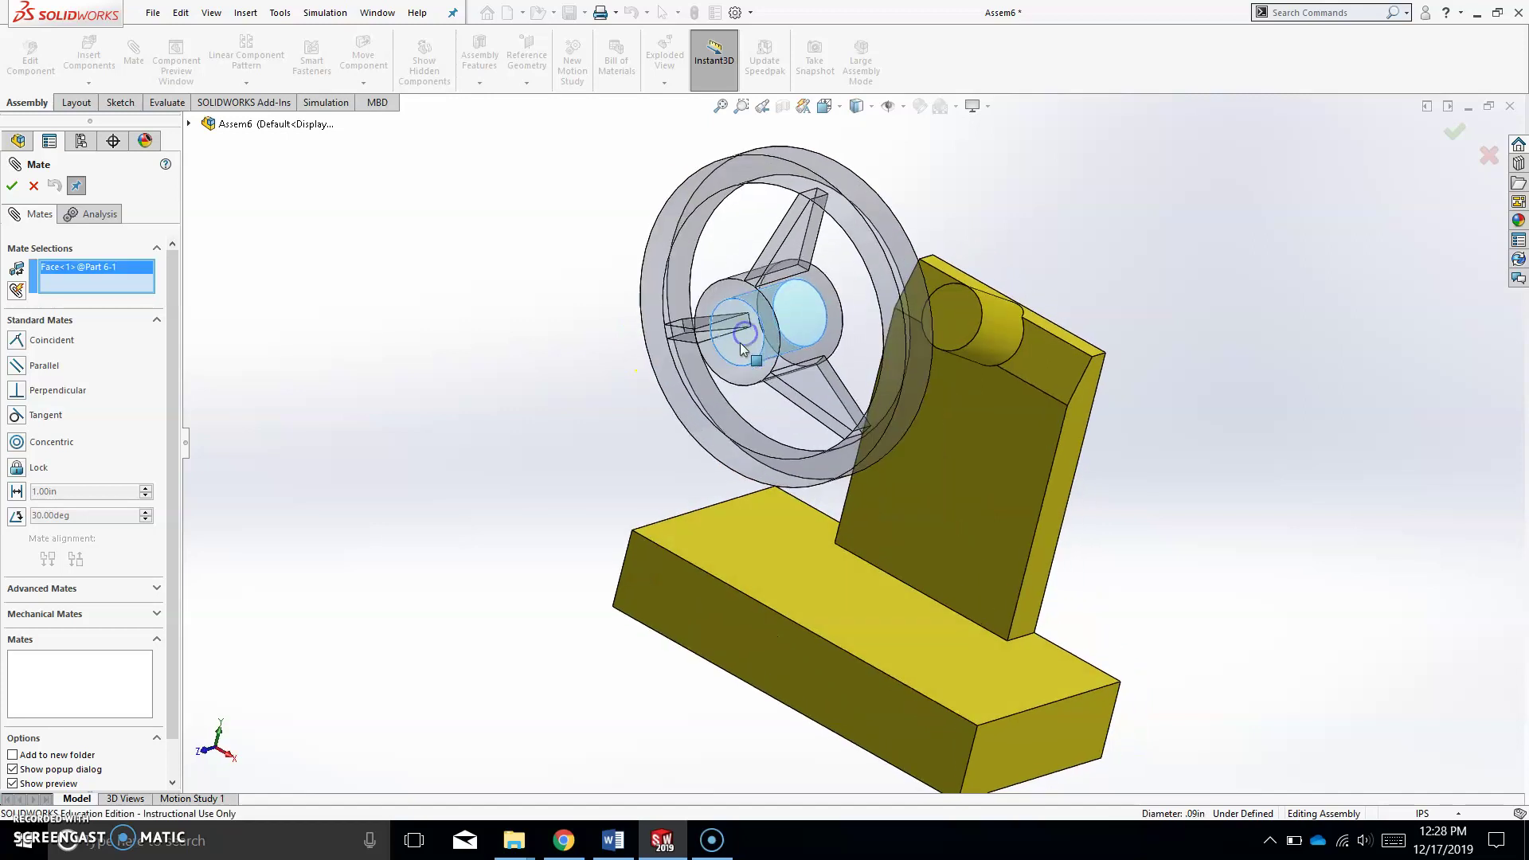
{"action": "scroll", "coordinate": [741, 348], "scroll_direction": "down", "scroll_amount": 3}
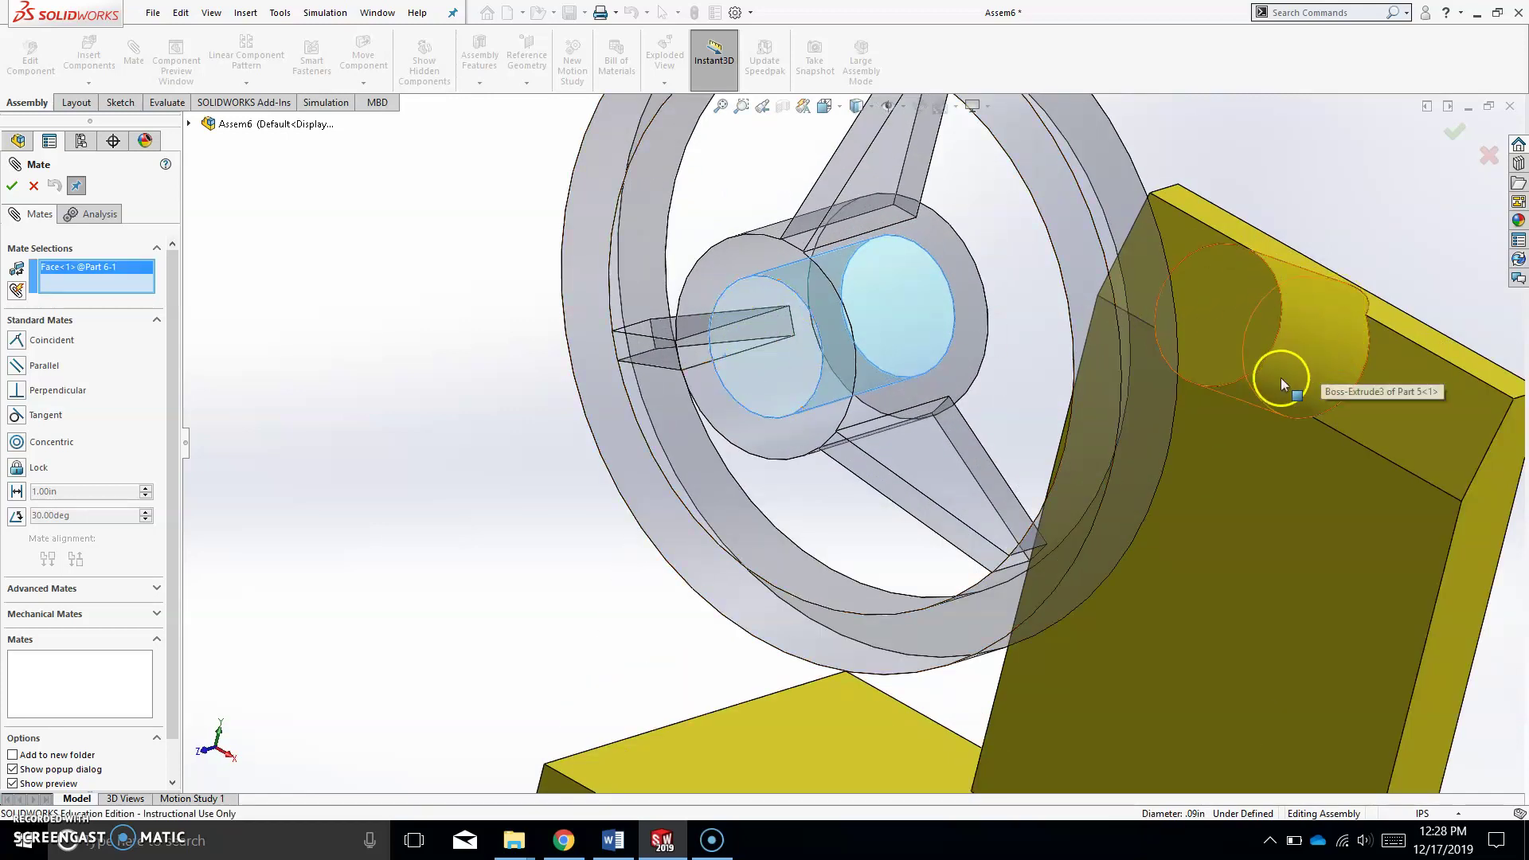
{"action": "left_click", "coordinate": [1312, 336]}
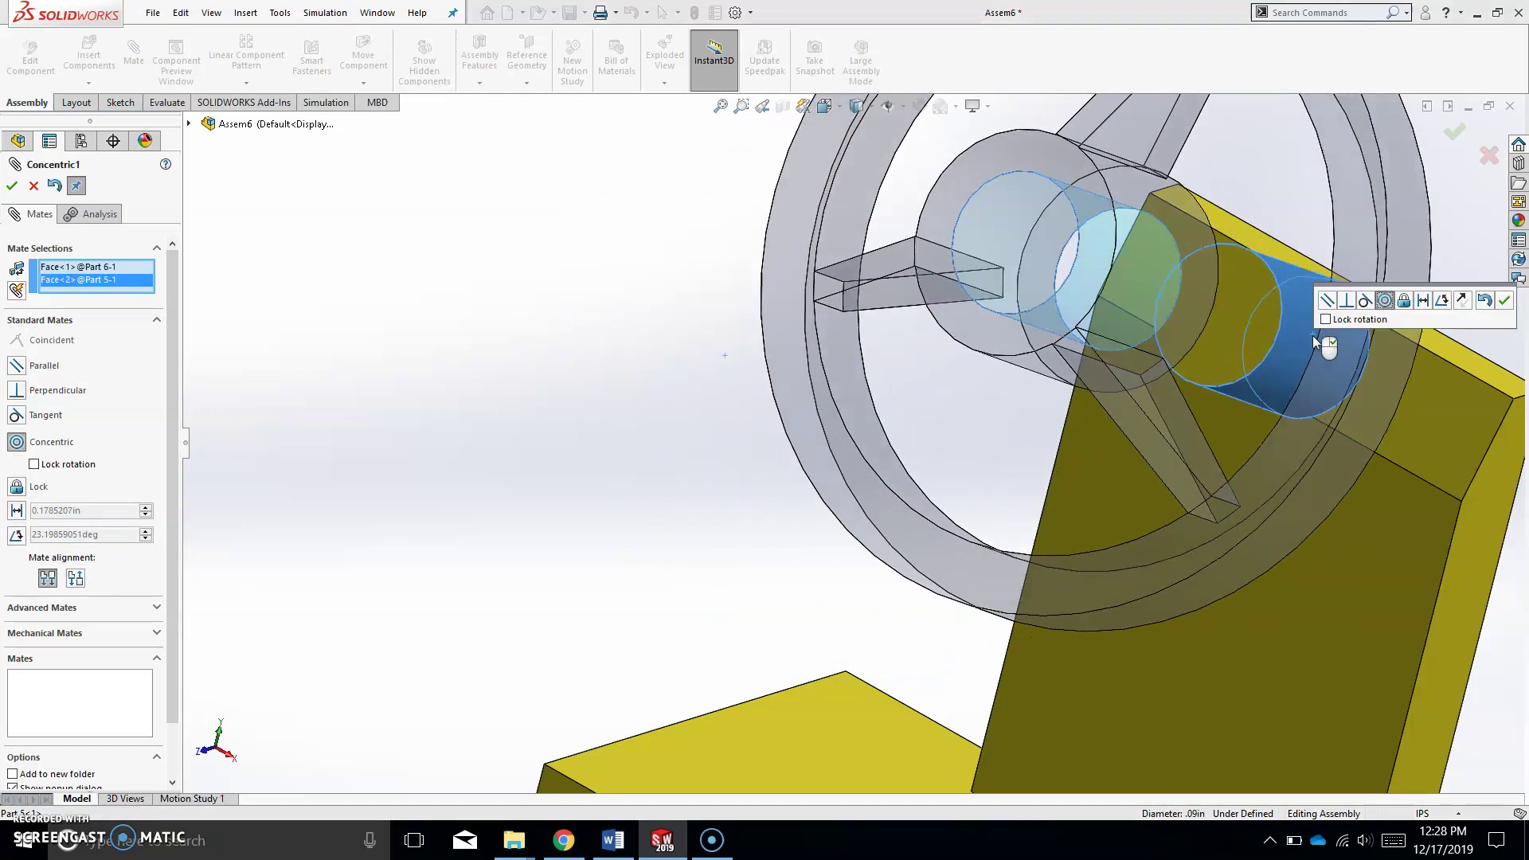
{"action": "scroll", "coordinate": [1187, 356], "scroll_direction": "up", "scroll_amount": 3}
{"action": "scroll", "coordinate": [1186, 355], "scroll_direction": "down", "scroll_amount": 3}
{"action": "middle_click_drag", "start_coordinate": [972, 456], "coordinate": [936, 448]}
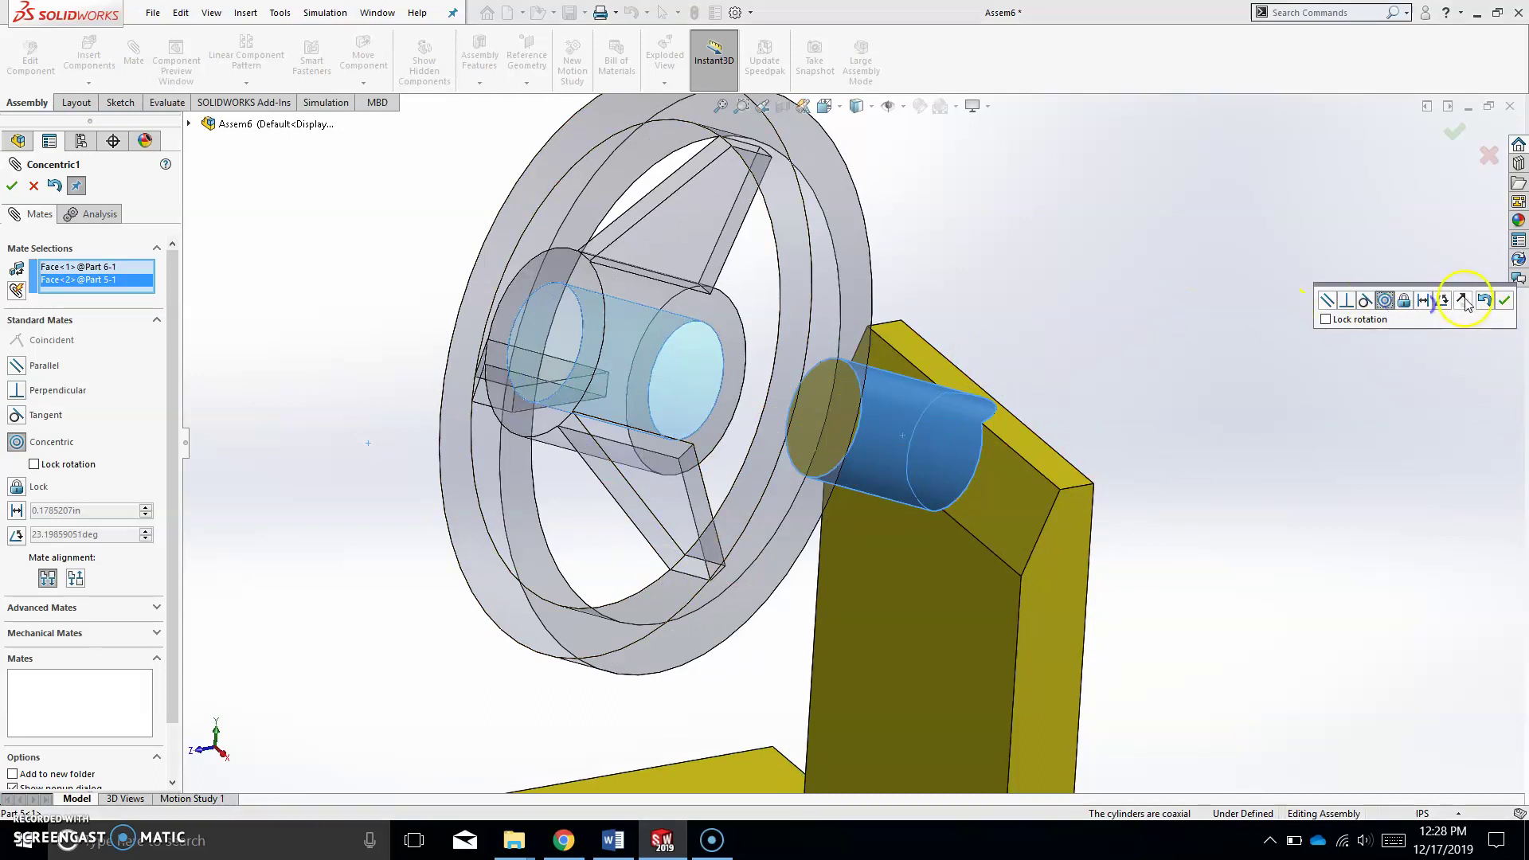
{"action": "left_click", "coordinate": [1464, 303]}
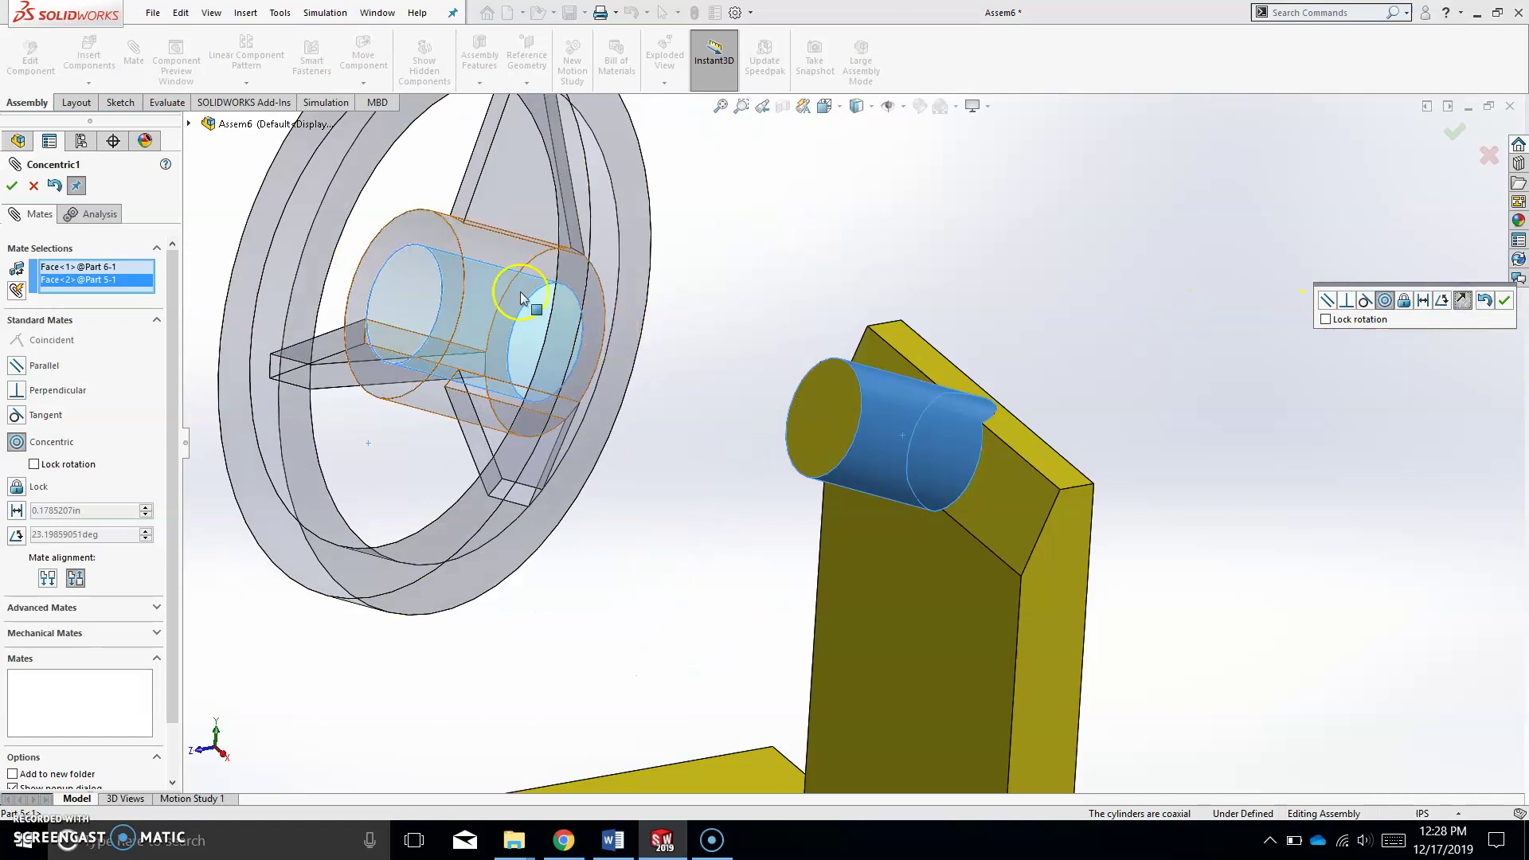
{"action": "left_click", "coordinate": [1507, 301]}
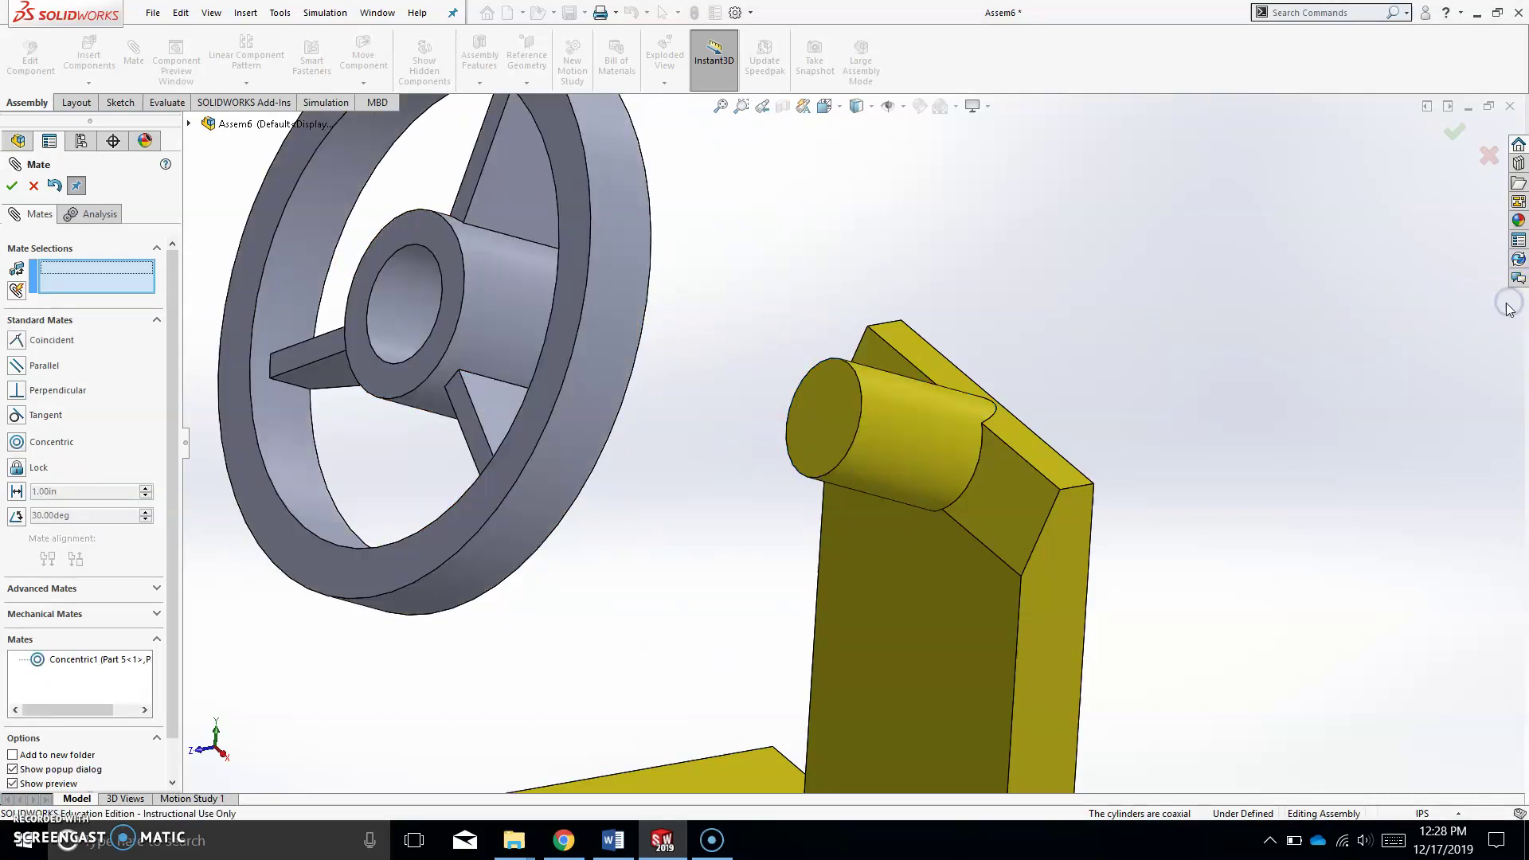
Add a coincident mate between the hub's rear end face and the angled face around the peg, and finish mating
{"action": "middle_click_drag", "start_coordinate": [621, 493], "coordinate": [1034, 565]}
{"action": "left_click", "coordinate": [762, 267]}
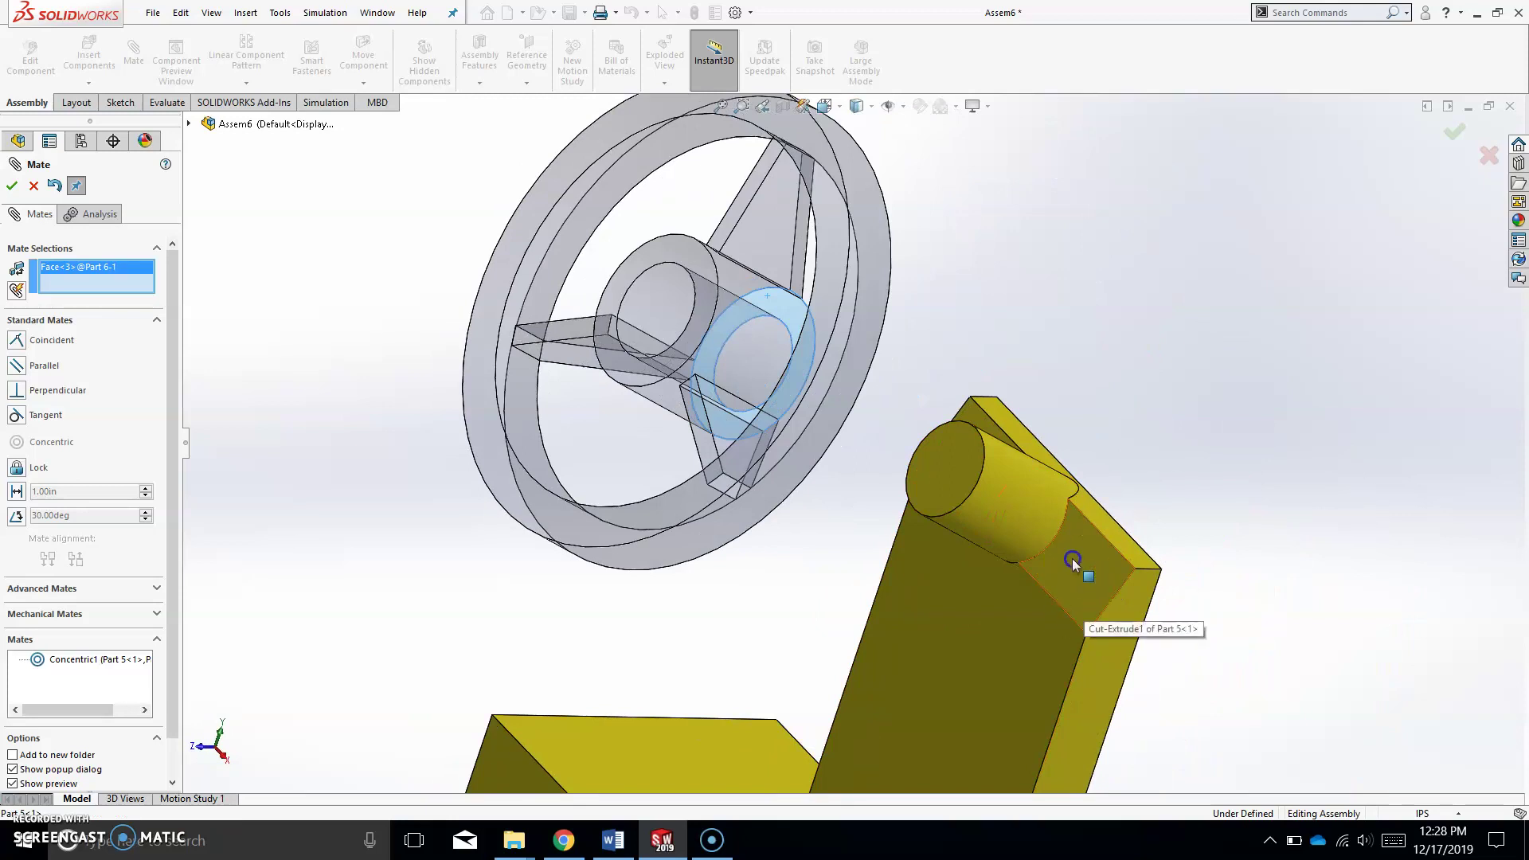
{"action": "left_click", "coordinate": [1072, 557]}
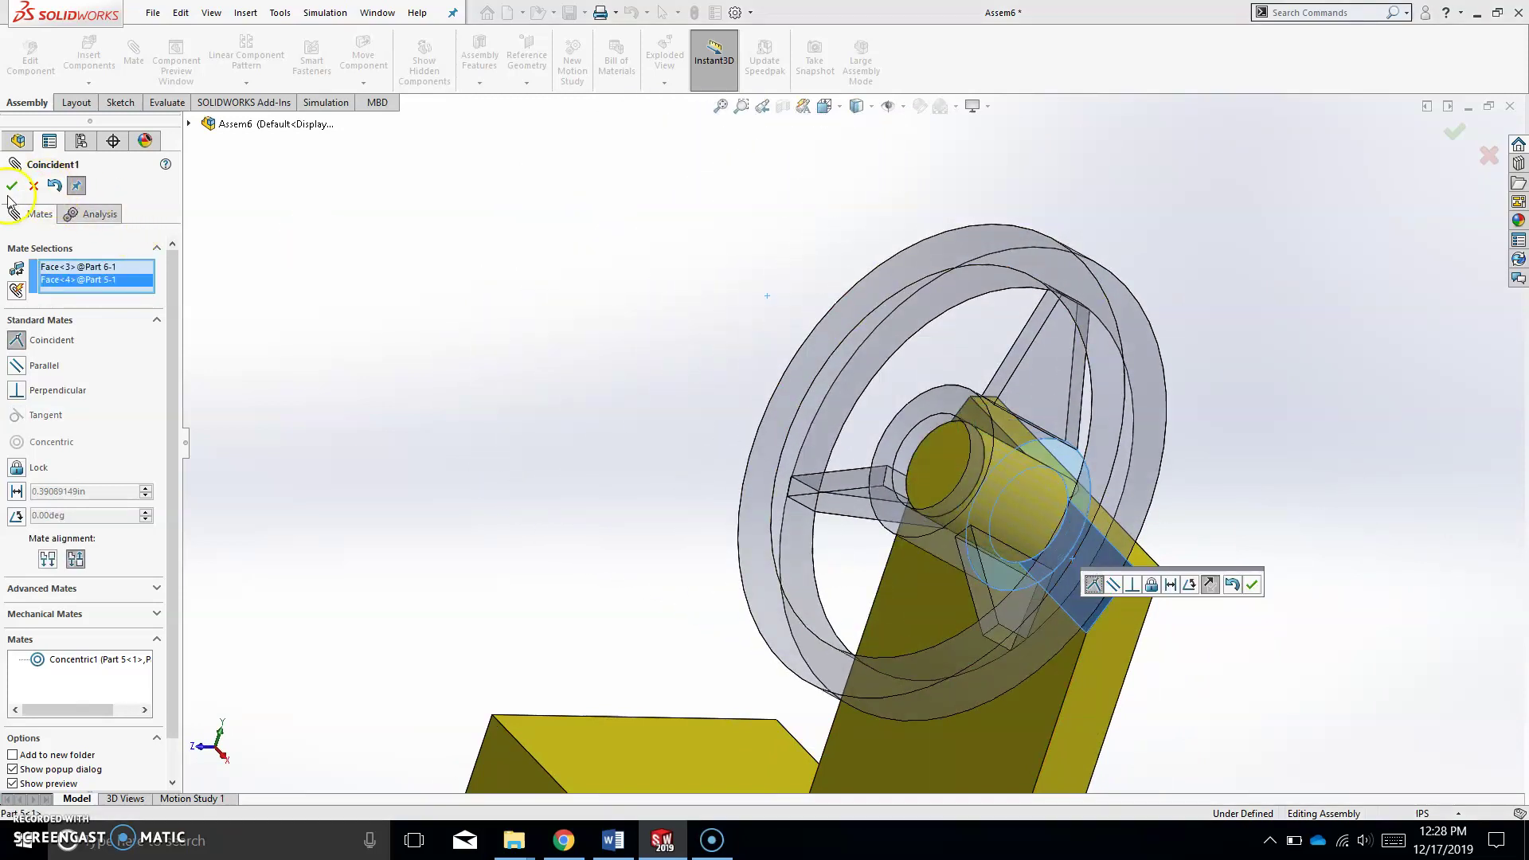
{"action": "left_click", "coordinate": [12, 185]}
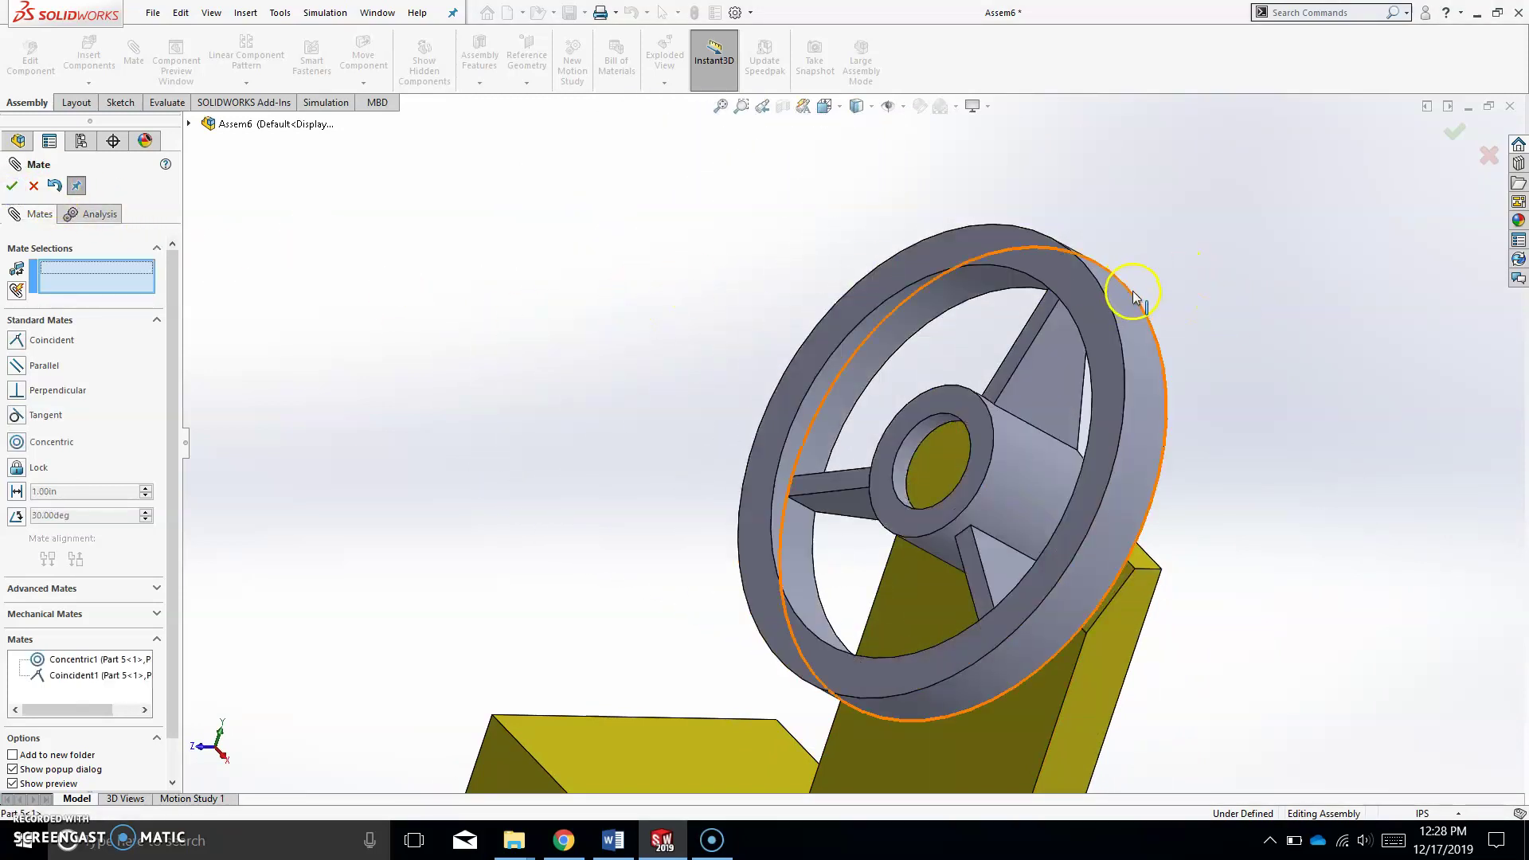
{"action": "left_click", "coordinate": [10, 187]}
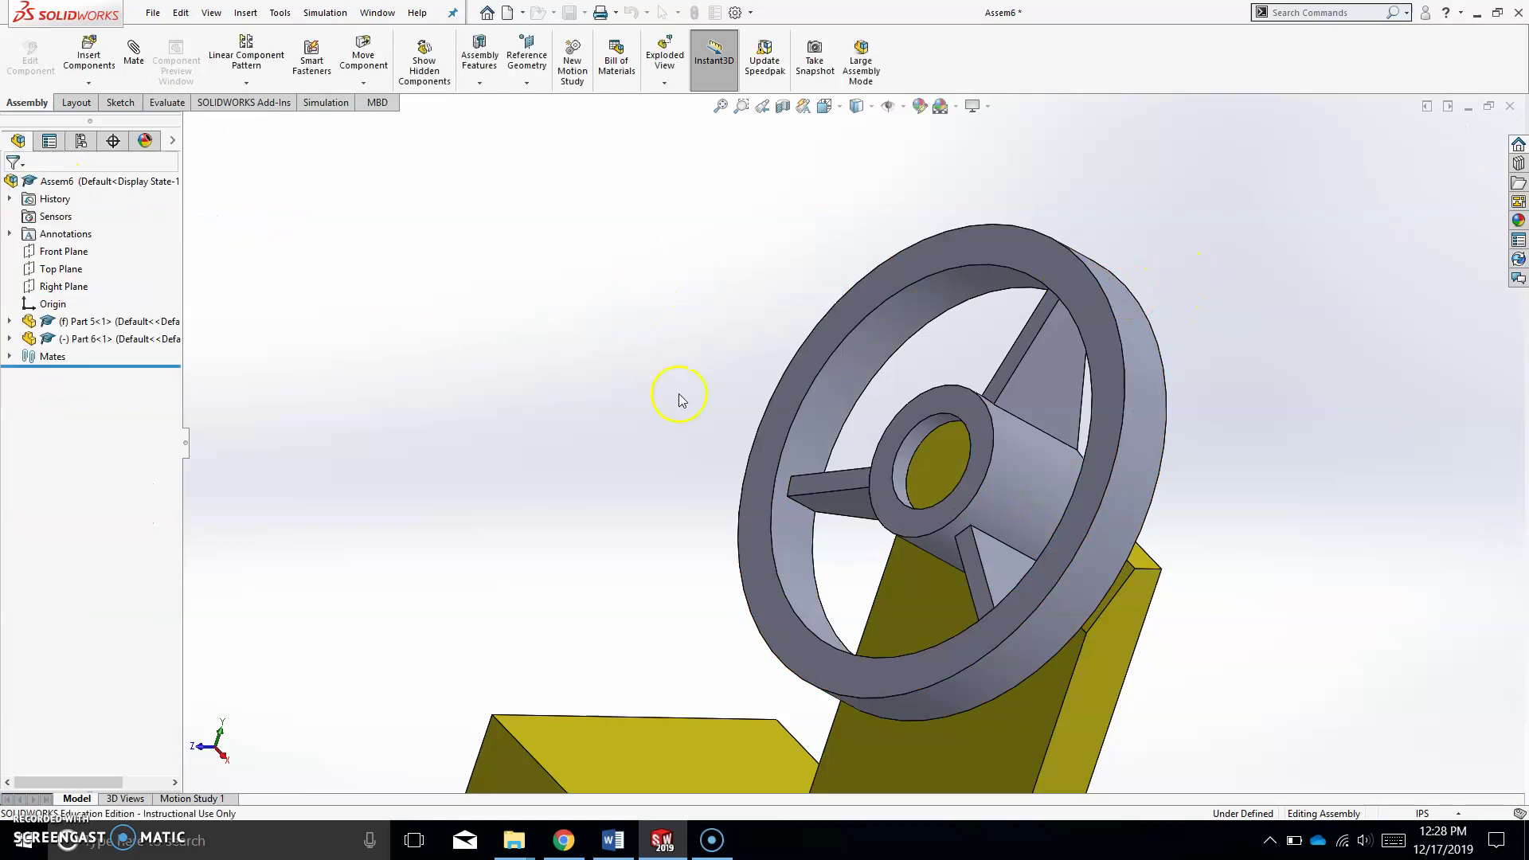
Turn the steering wheel around the peg to check that it rotates on the stand
{"action": "scroll", "coordinate": [700, 382], "scroll_direction": "up", "scroll_amount": 3}
{"action": "scroll", "coordinate": [1279, 519], "scroll_direction": "down", "scroll_amount": 3}
{"action": "scroll", "coordinate": [1194, 518], "scroll_direction": "up", "scroll_amount": 2}
{"action": "middle_click_drag", "start_coordinate": [1120, 516], "coordinate": [1068, 468]}
{"action": "left_click", "coordinate": [915, 398]}
{"action": "left_click_drag", "start_coordinate": [915, 398], "coordinate": [820, 598]}
{"action": "middle_click_drag", "start_coordinate": [802, 610], "coordinate": [814, 546]}
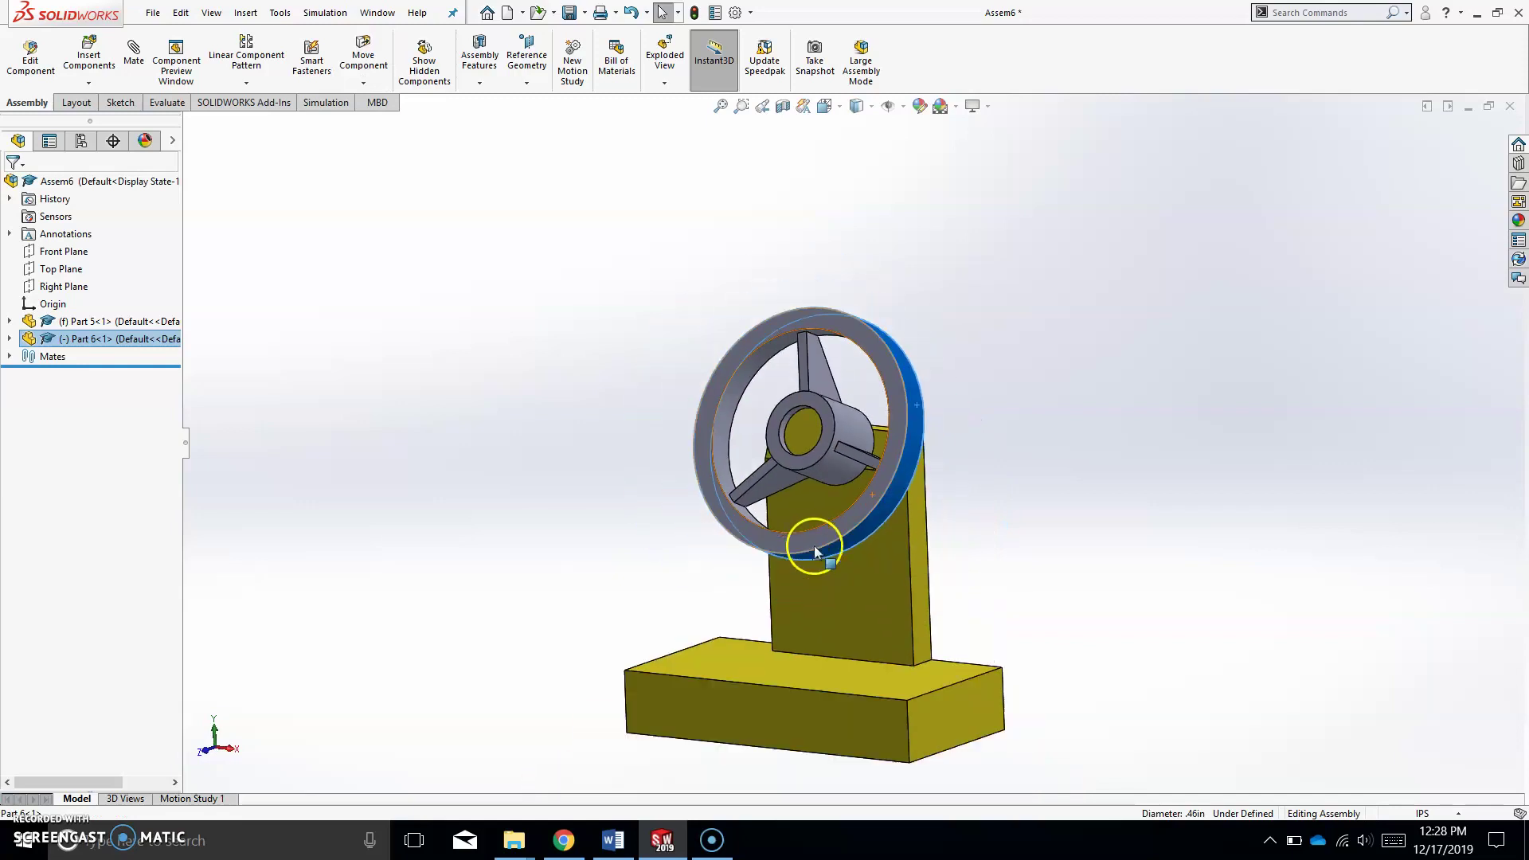
{"action": "left_click", "coordinate": [1109, 406]}
{"action": "scroll", "coordinate": [887, 461], "scroll_direction": "down", "scroll_amount": 3}
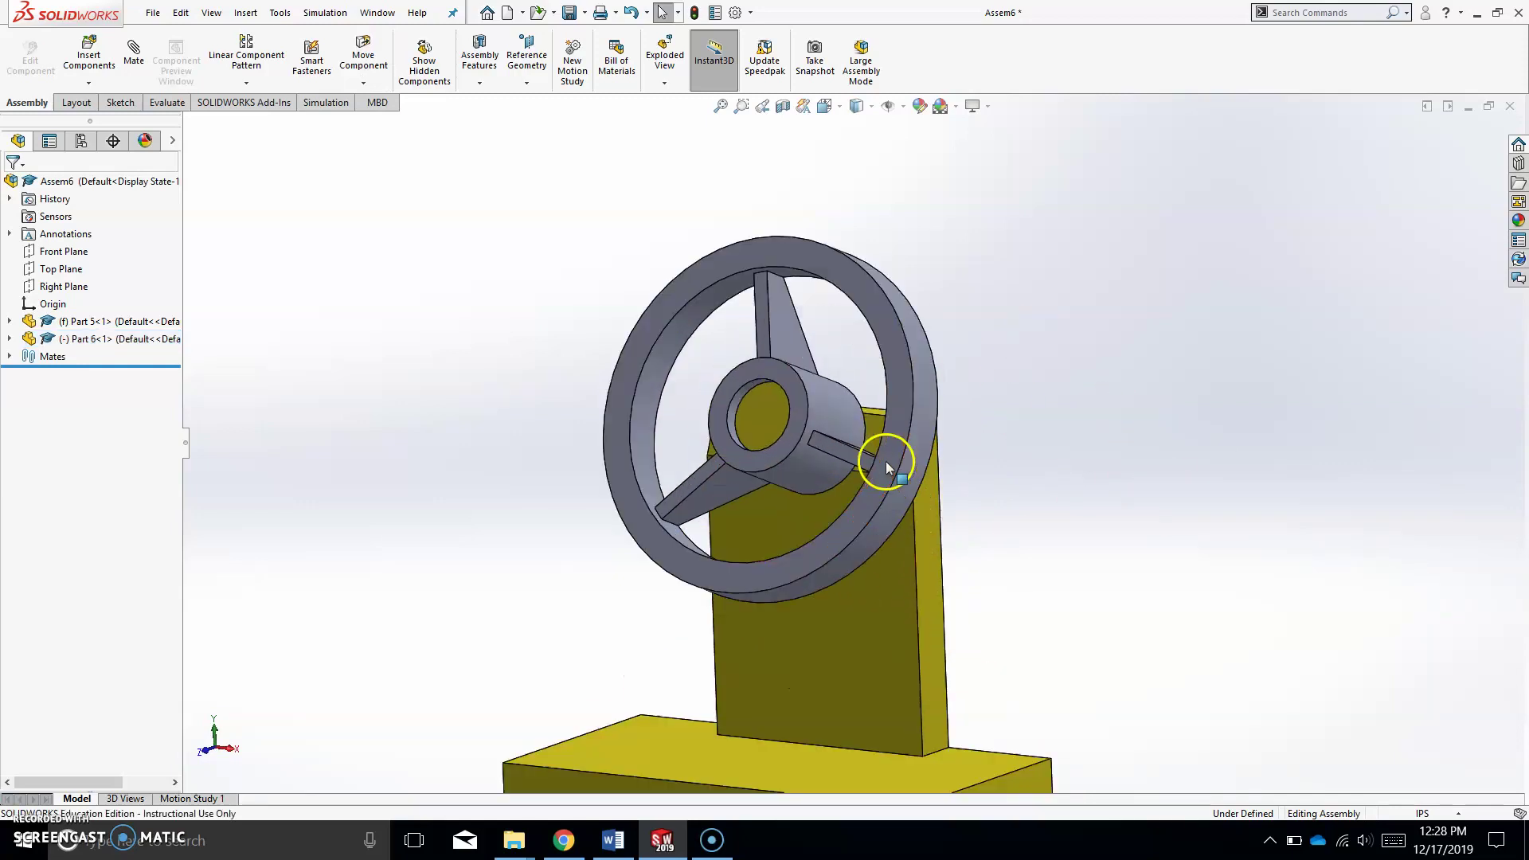
Save the assembly in the Lego Part folder as Steering Wheel Assembly
{"action": "left_click", "coordinate": [570, 13]}
{"action": "left_click", "coordinate": [673, 336]}
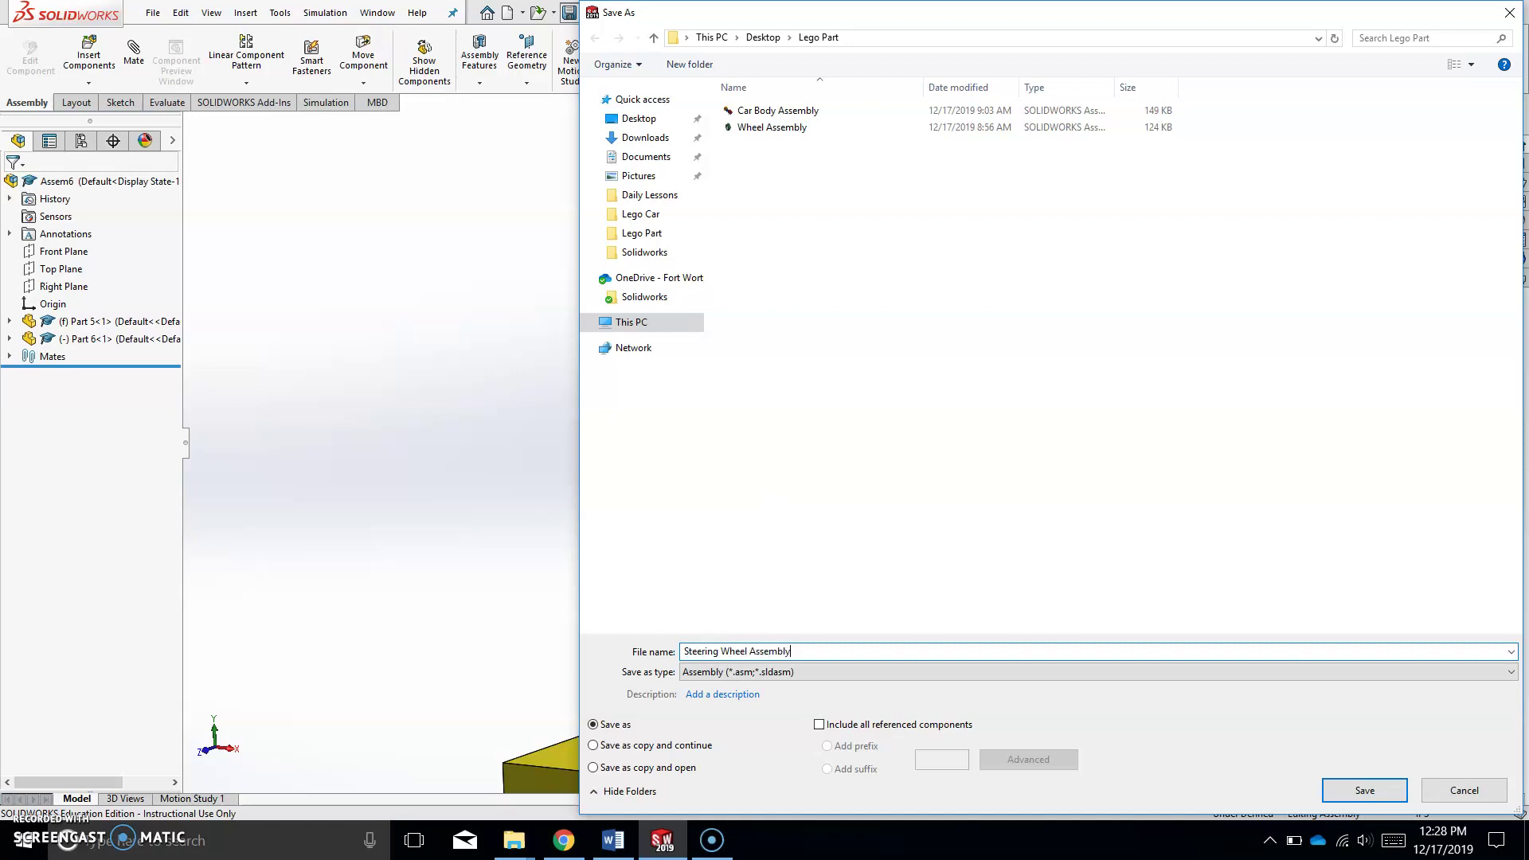
{"action": "key", "text": "Return"}
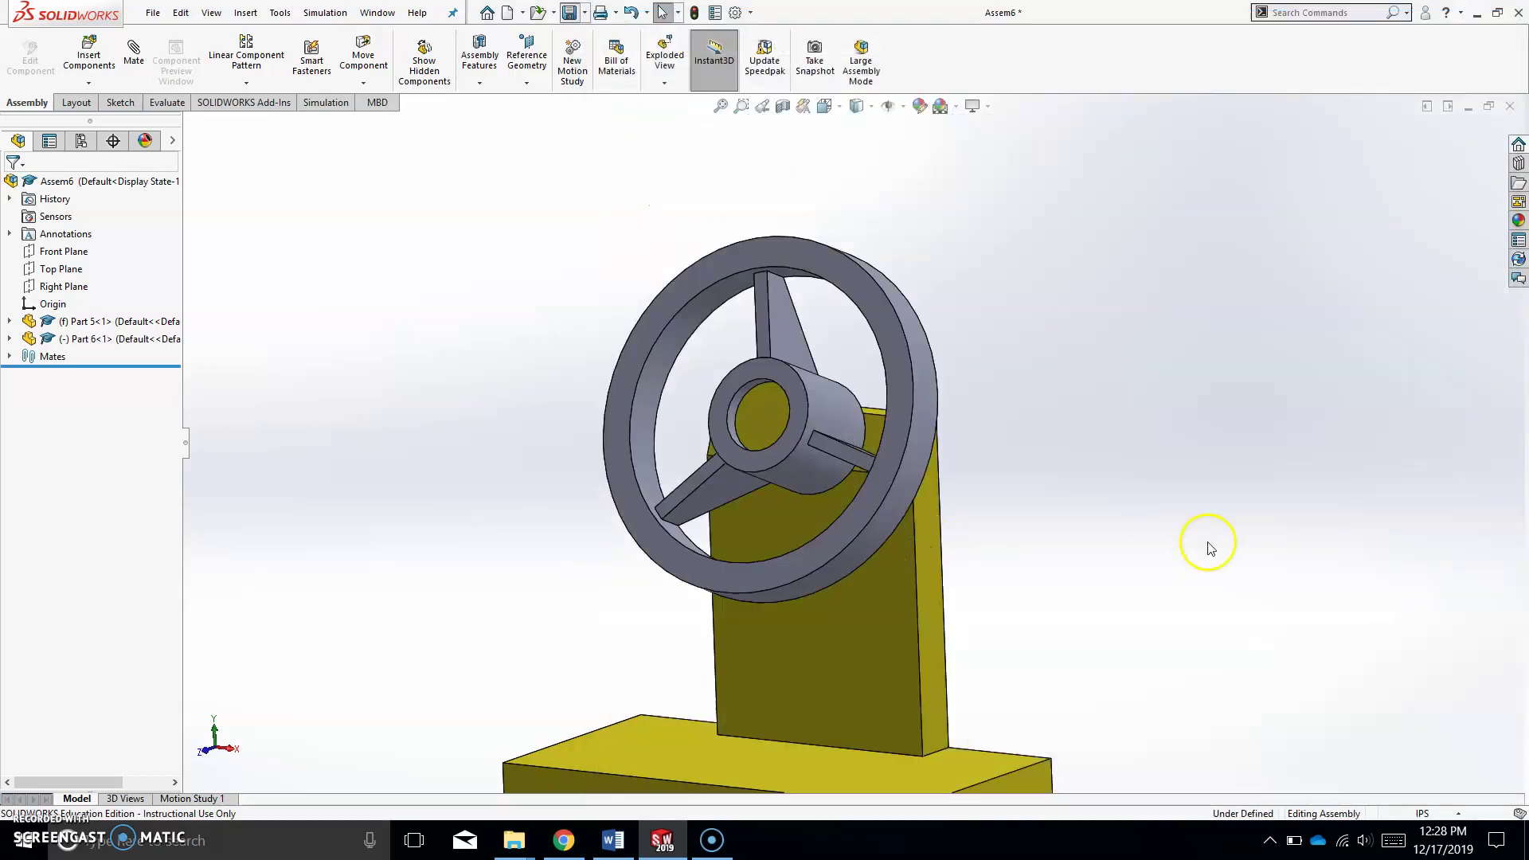
Close the steering wheel assembly and create a new assembly document
{"action": "left_click", "coordinate": [1508, 106]}
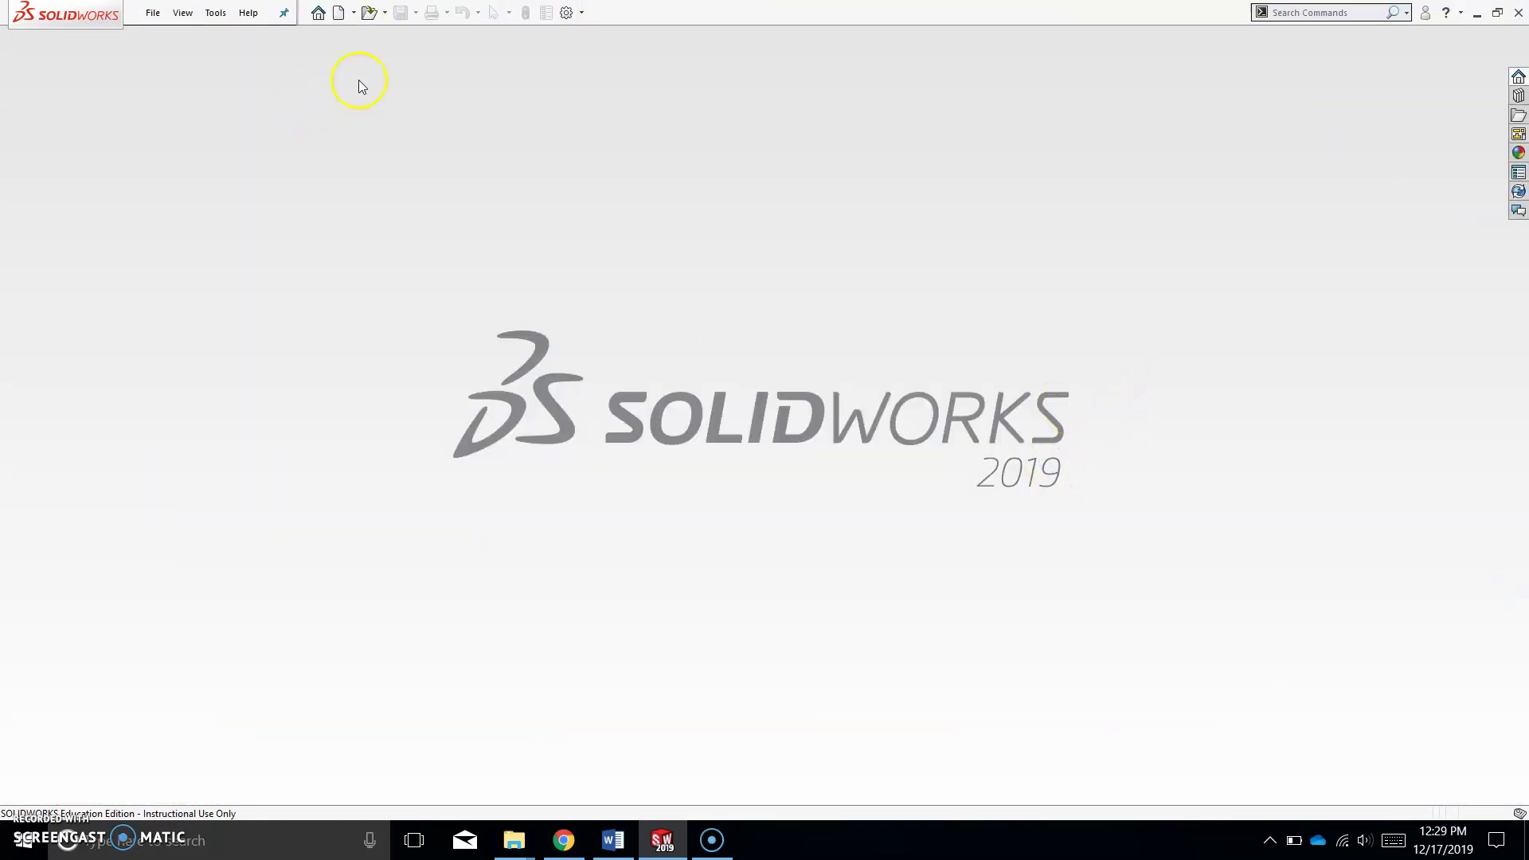
{"action": "left_click", "coordinate": [153, 14]}
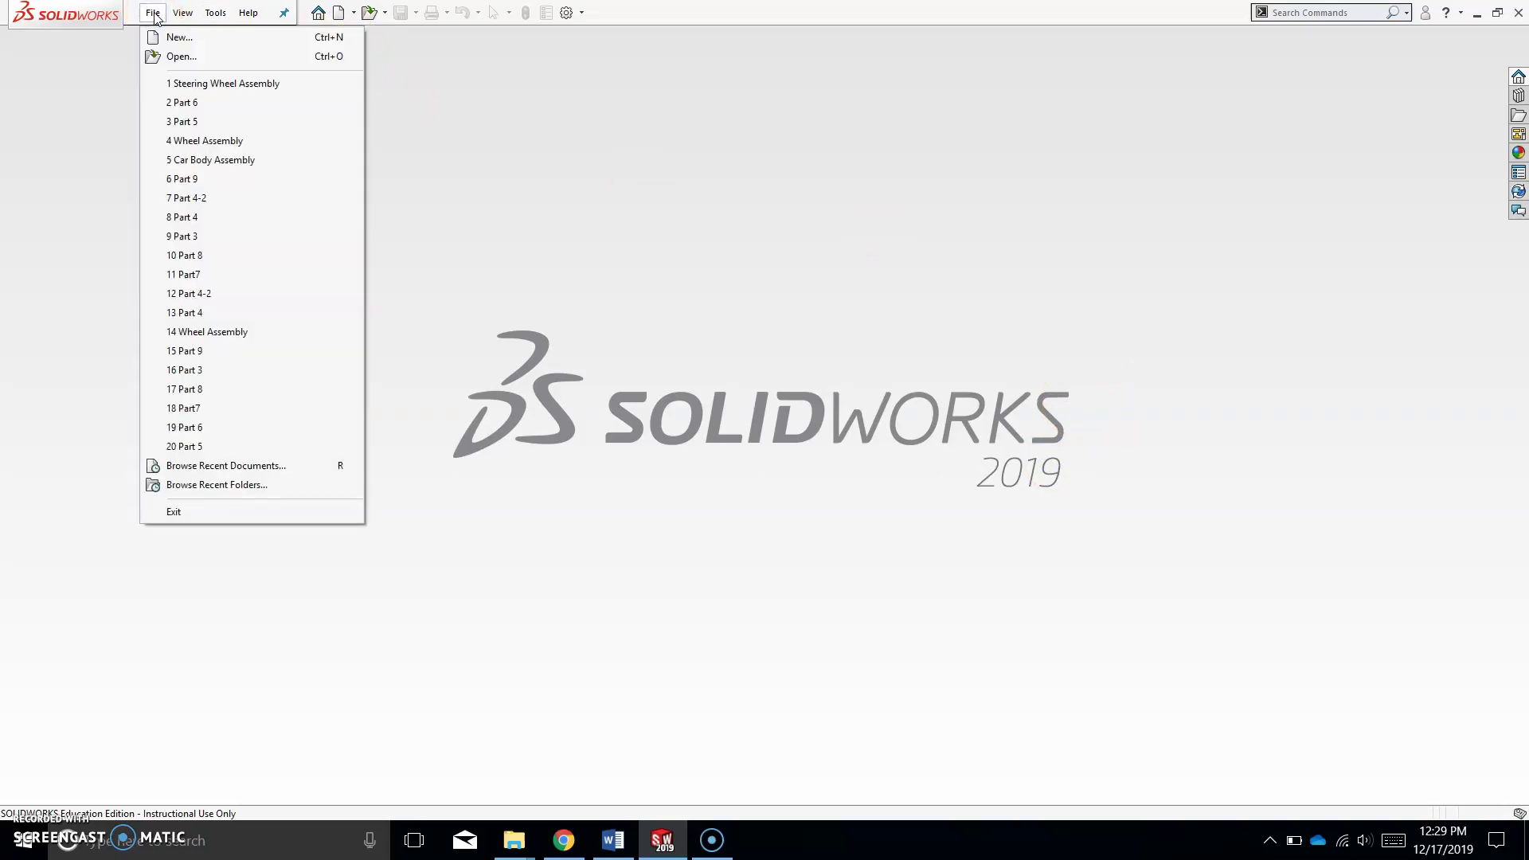
{"action": "left_click", "coordinate": [160, 36]}
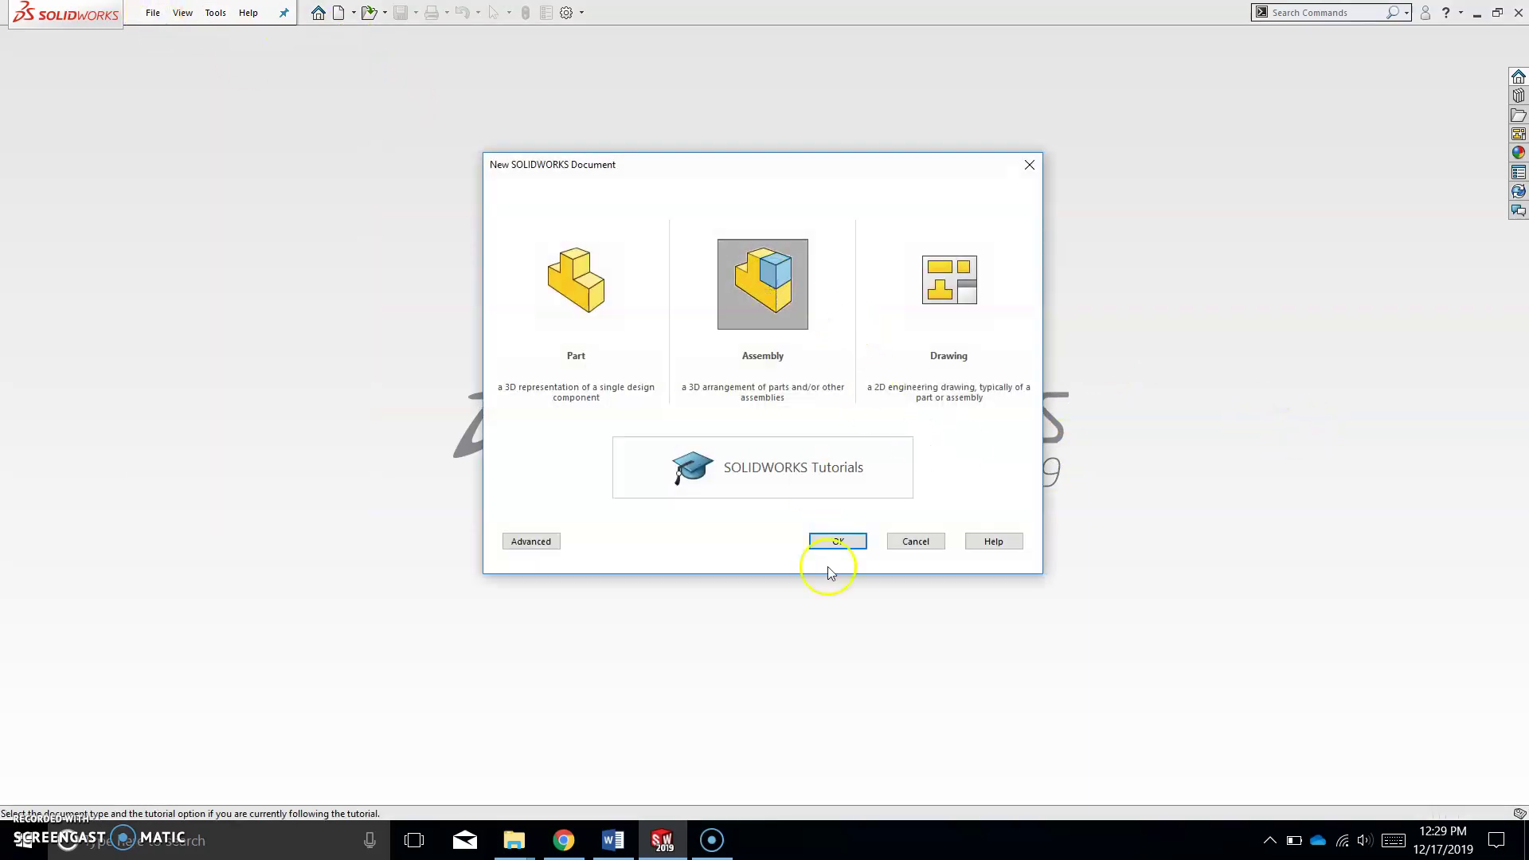
{"action": "left_click", "coordinate": [842, 539]}
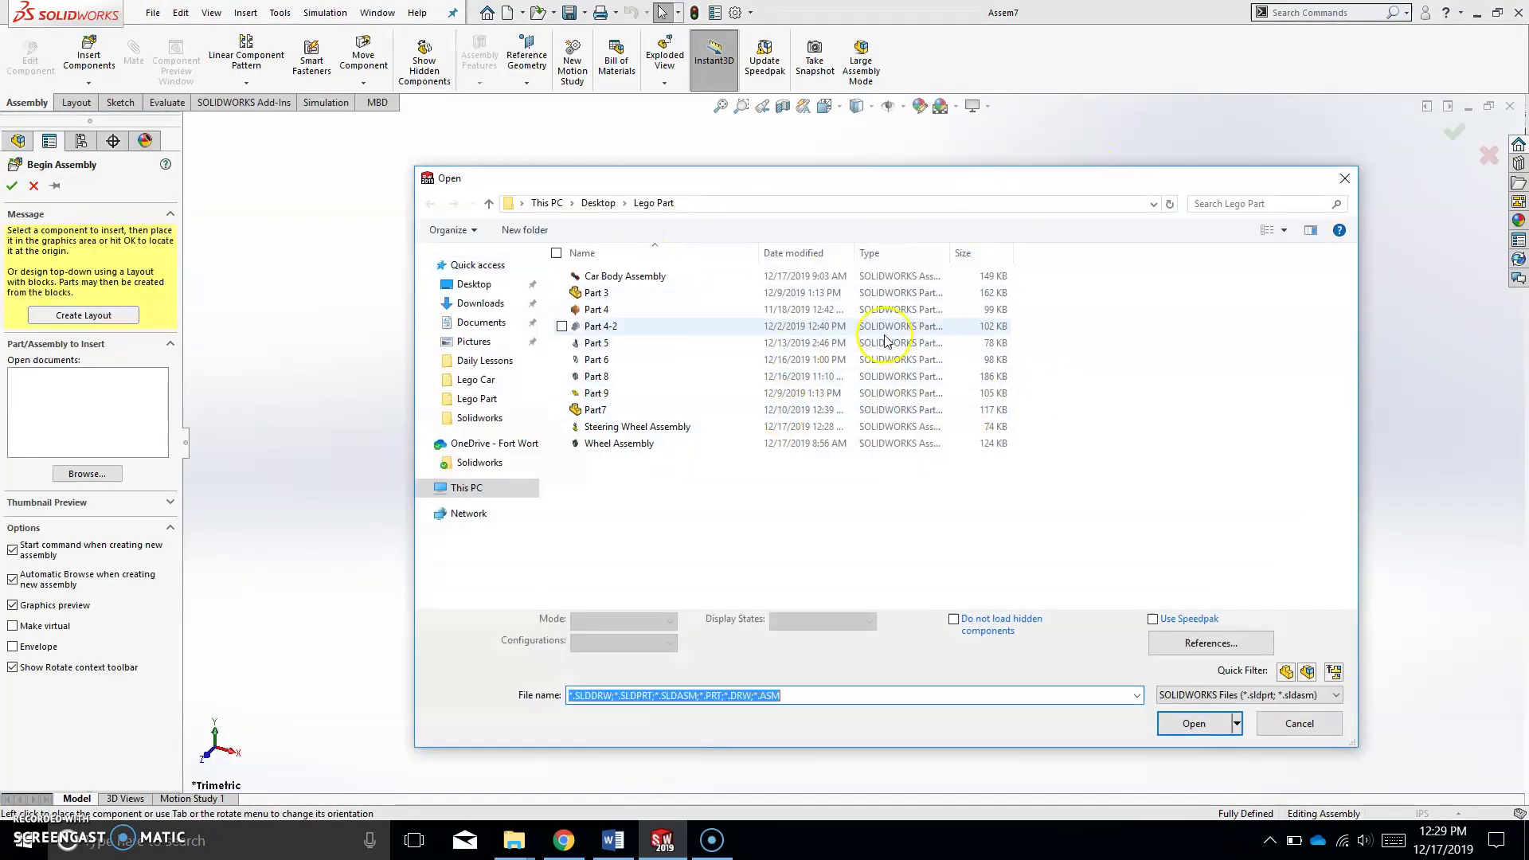
Insert Car Body Assembly from the Lego Part folder as the first, fixed component of the new assembly
{"action": "left_click_drag", "start_coordinate": [910, 185], "coordinate": [838, 163]}
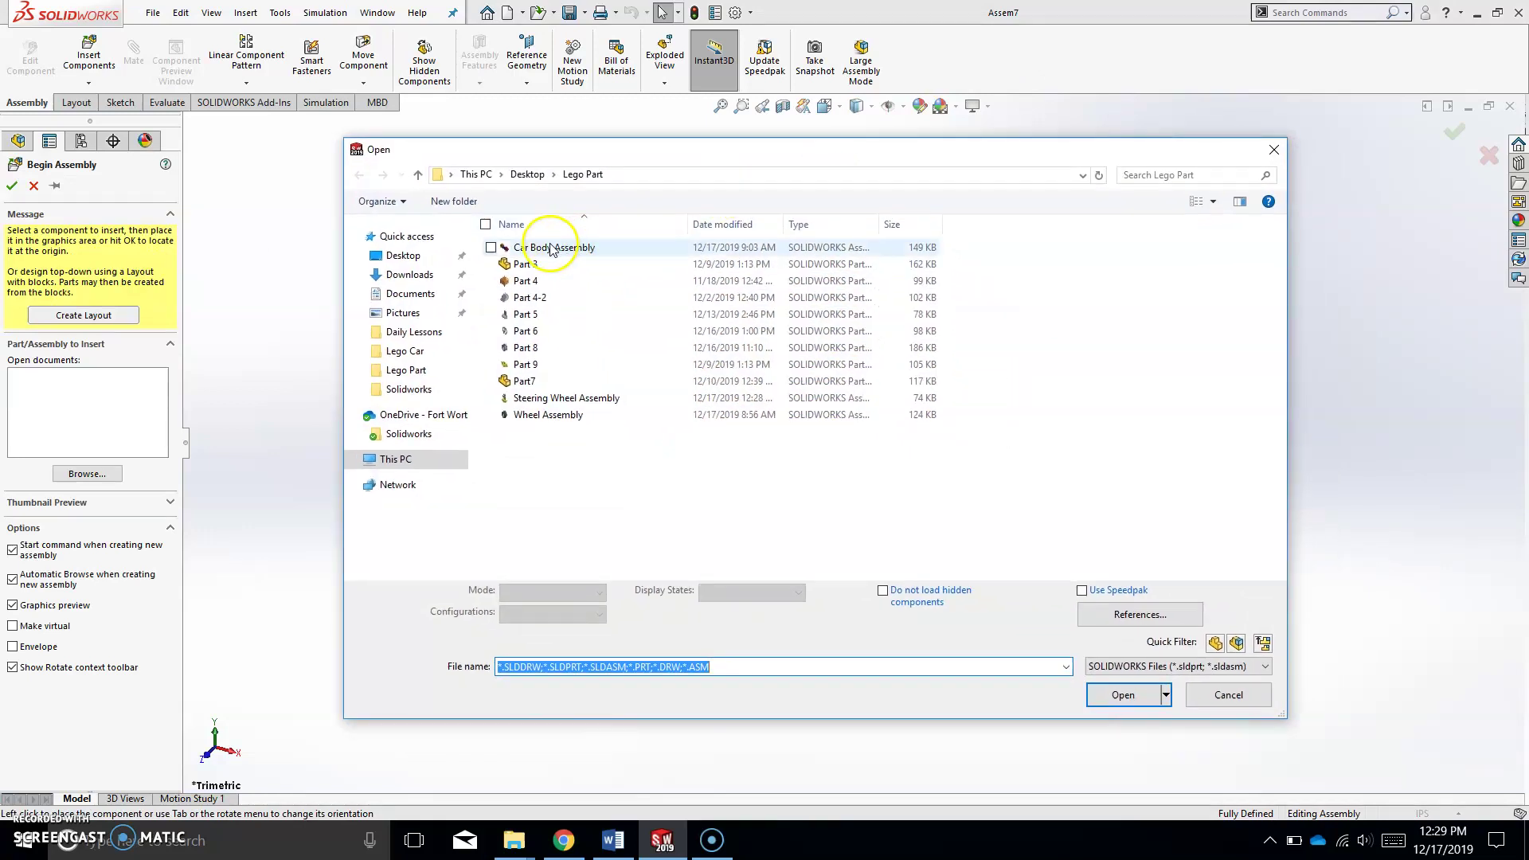
{"action": "left_click", "coordinate": [556, 248]}
{"action": "left_click", "coordinate": [1123, 695]}
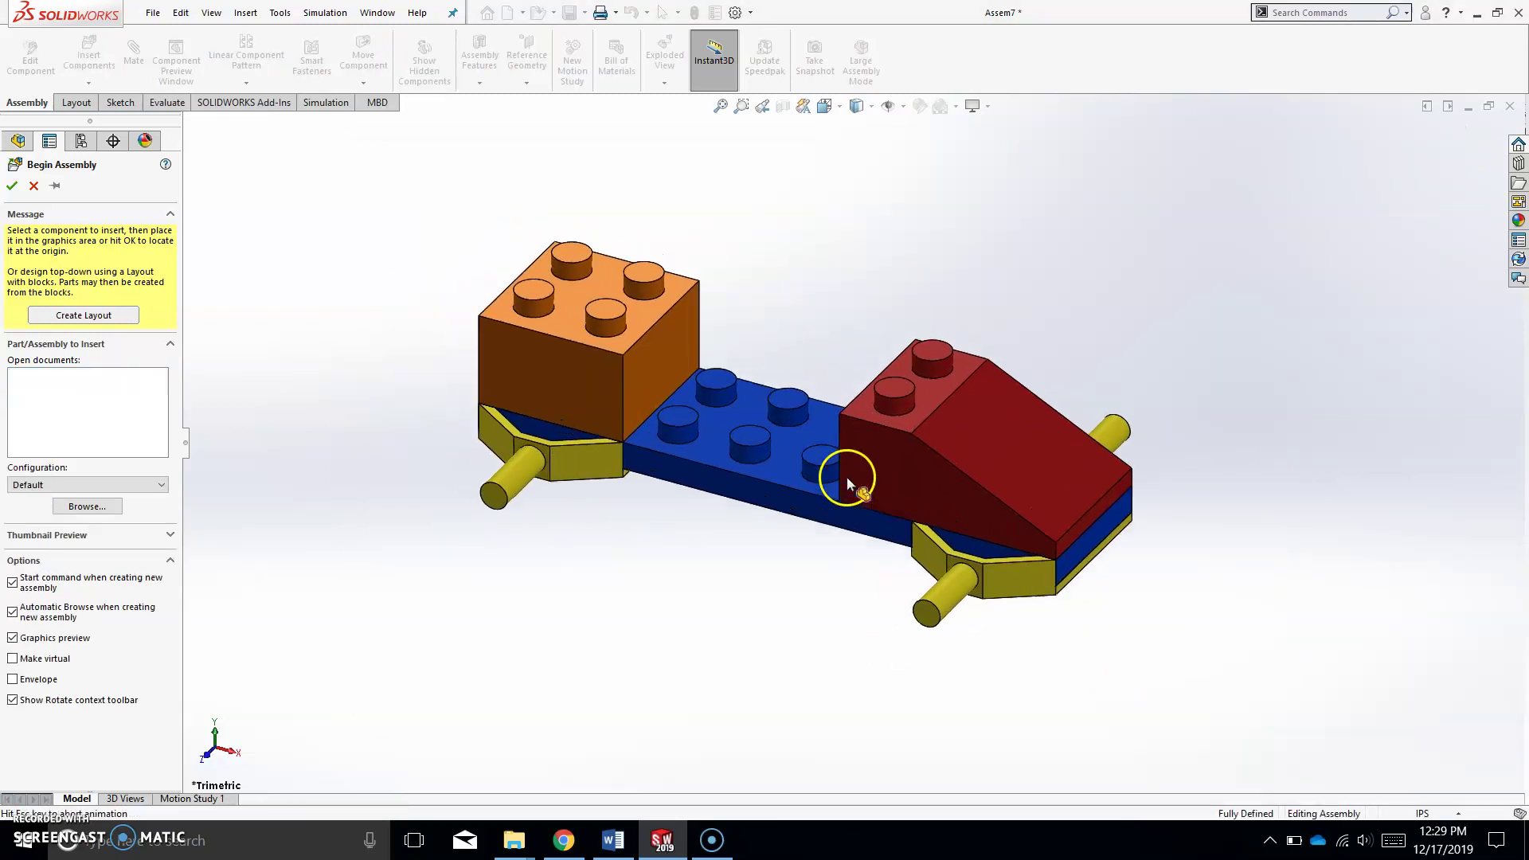
{"action": "left_click", "coordinate": [954, 447]}
{"action": "left_click_drag", "start_coordinate": [1002, 532], "coordinate": [1086, 581]}
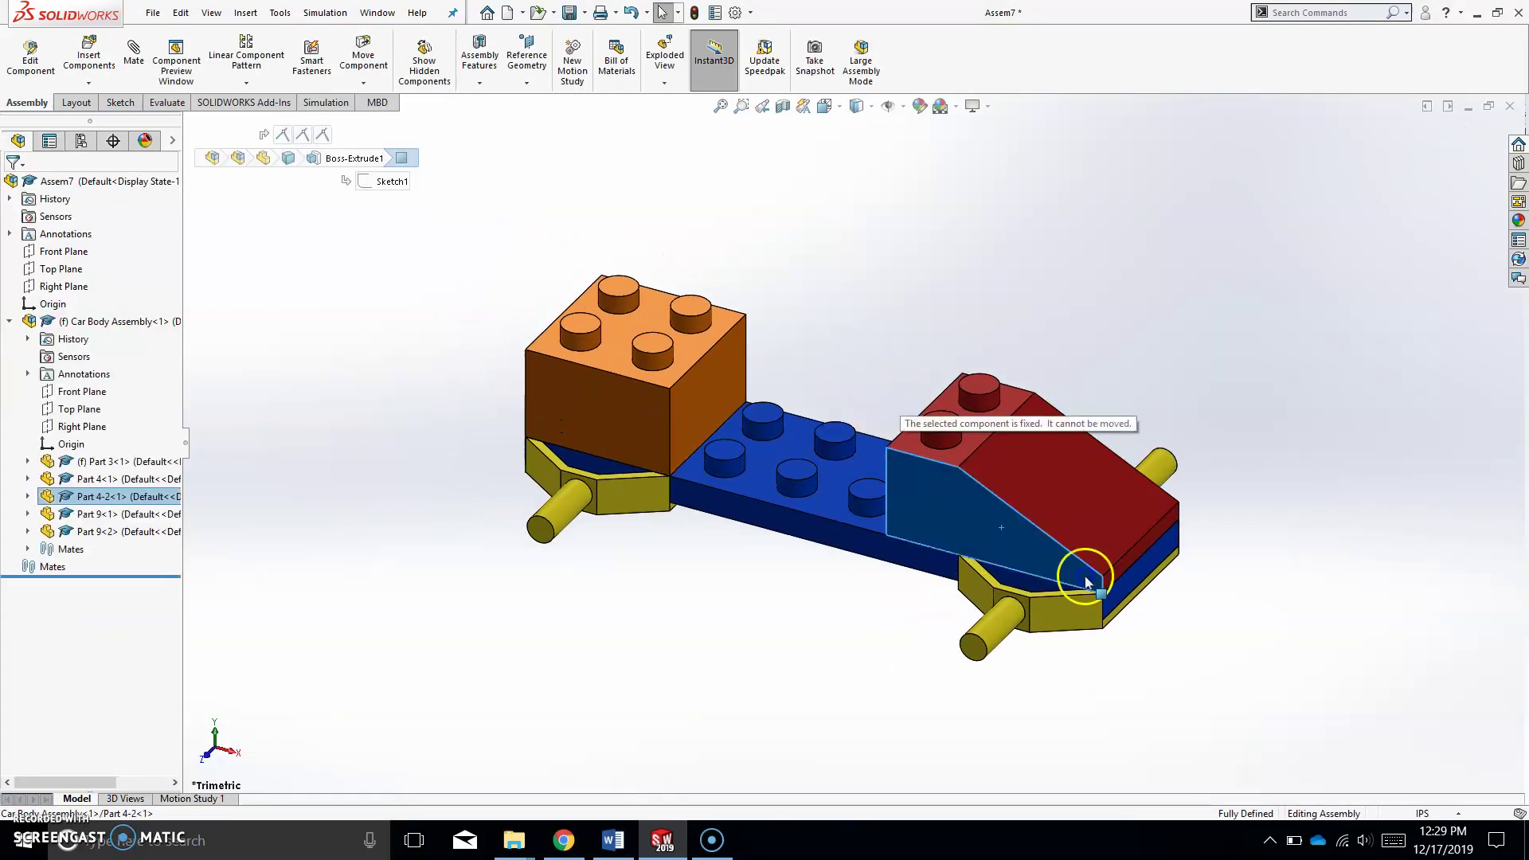
{"action": "left_click", "coordinate": [783, 613]}
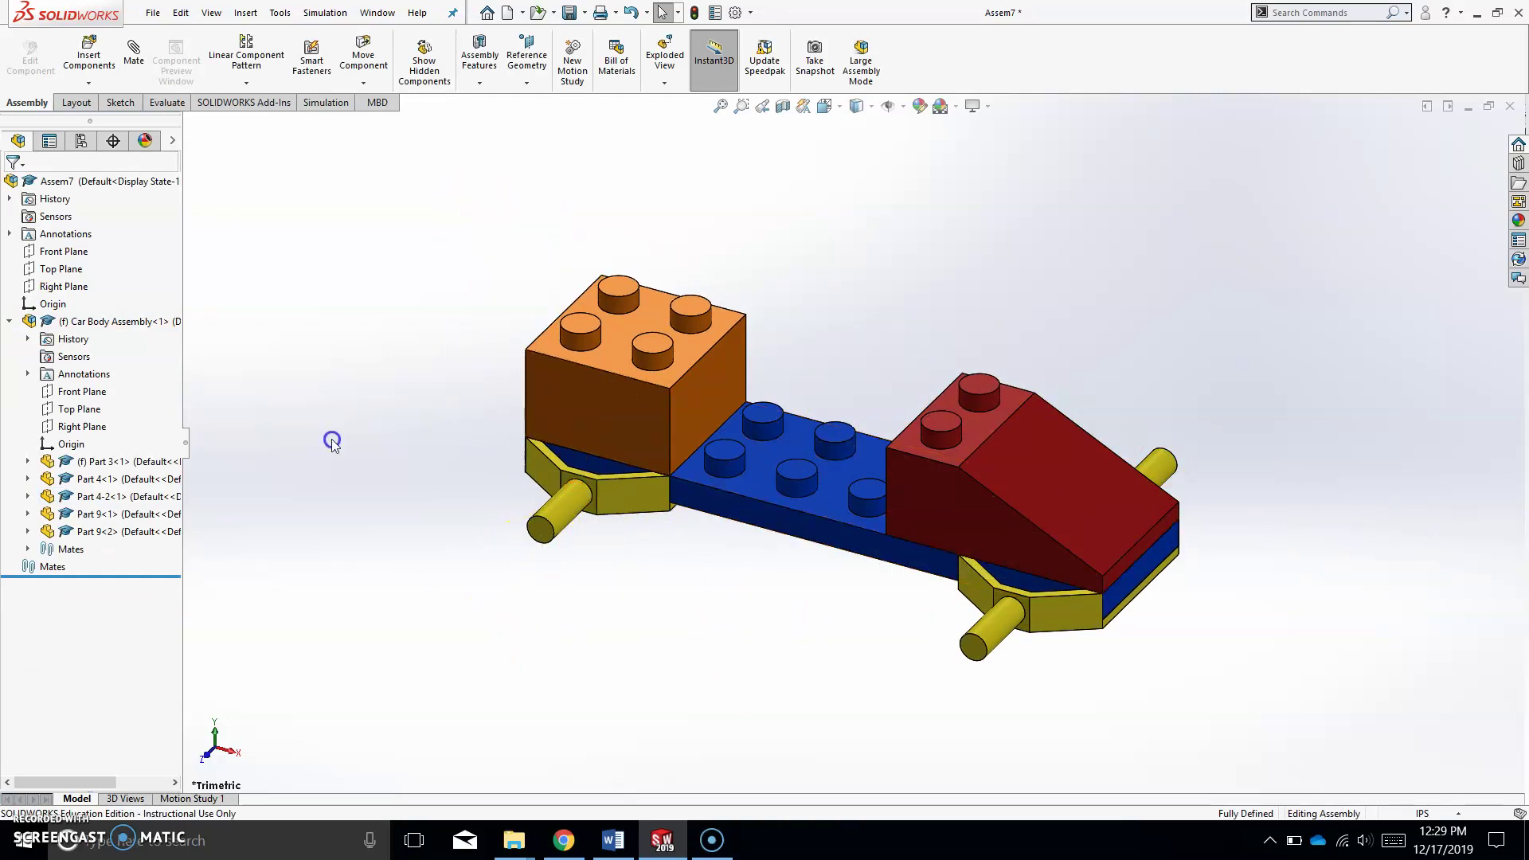
Insert a Wheel Assembly and place it beside the near axle end under the orange brick
{"action": "left_click", "coordinate": [104, 75]}
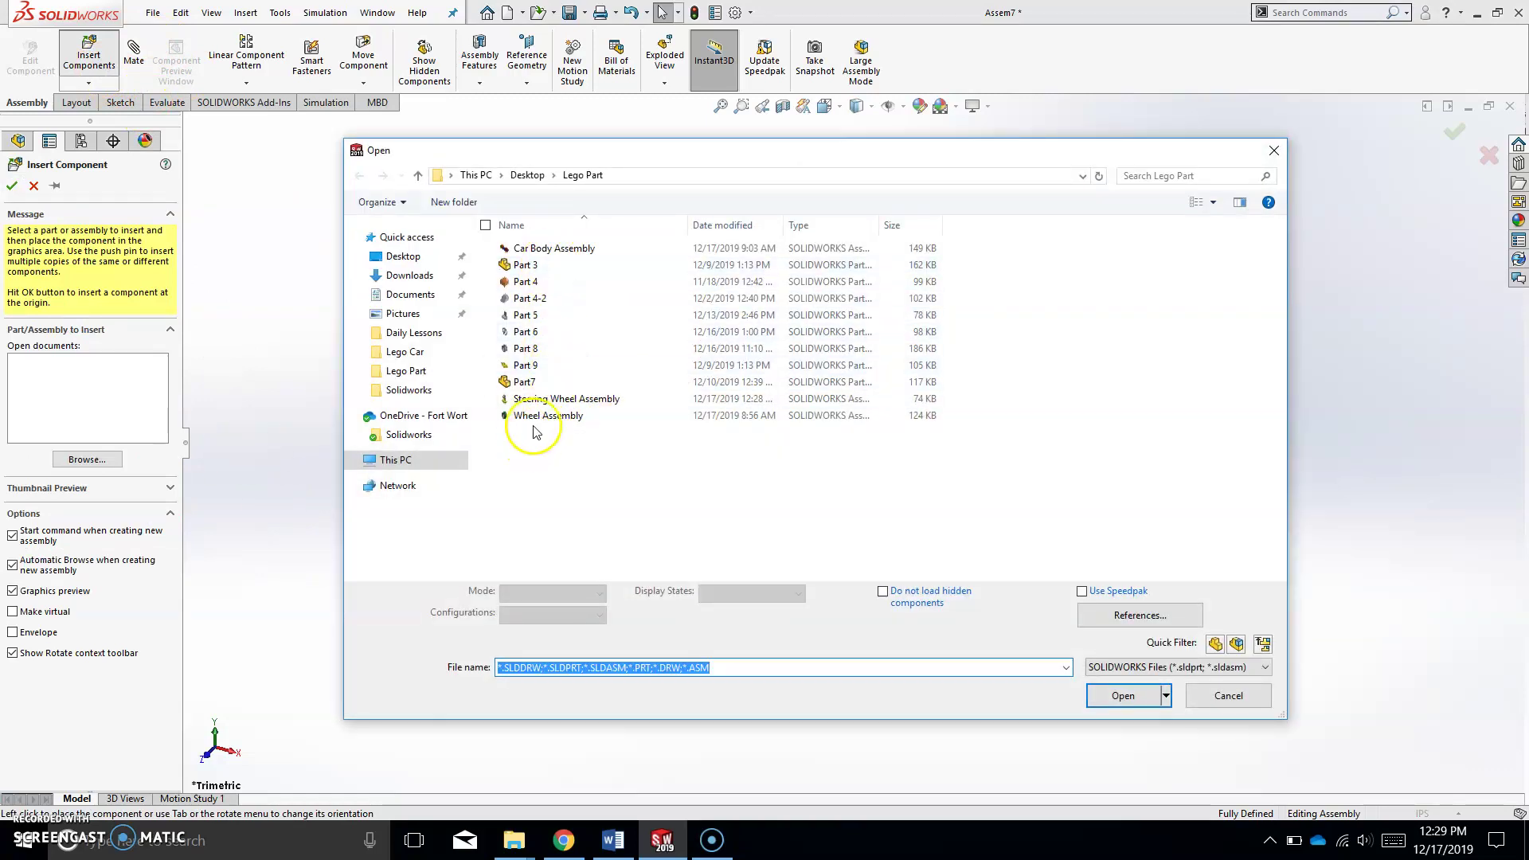
{"action": "left_click", "coordinate": [540, 416]}
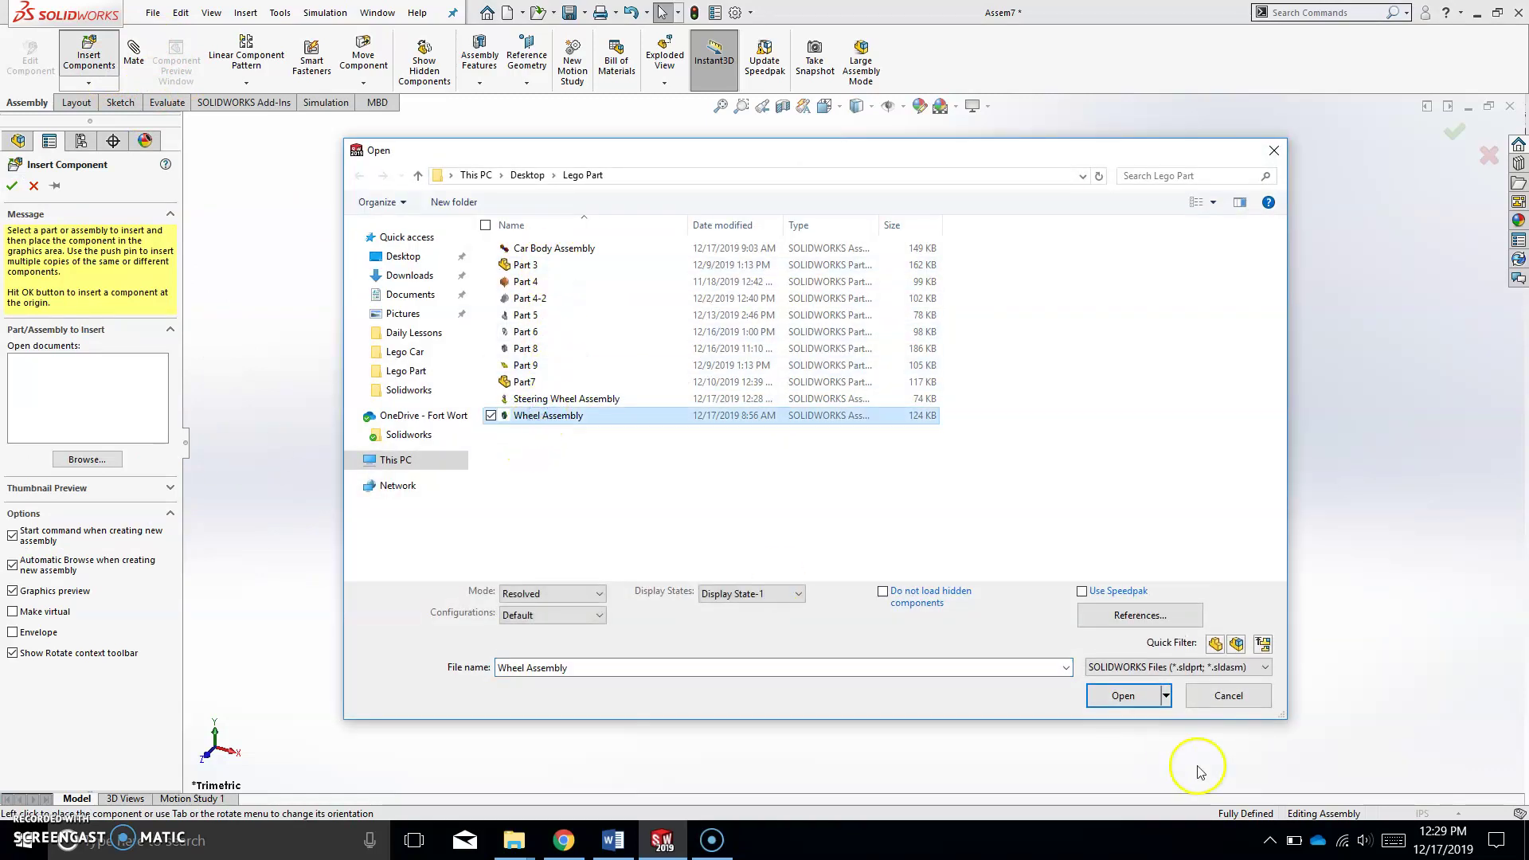
{"action": "left_click", "coordinate": [1151, 695]}
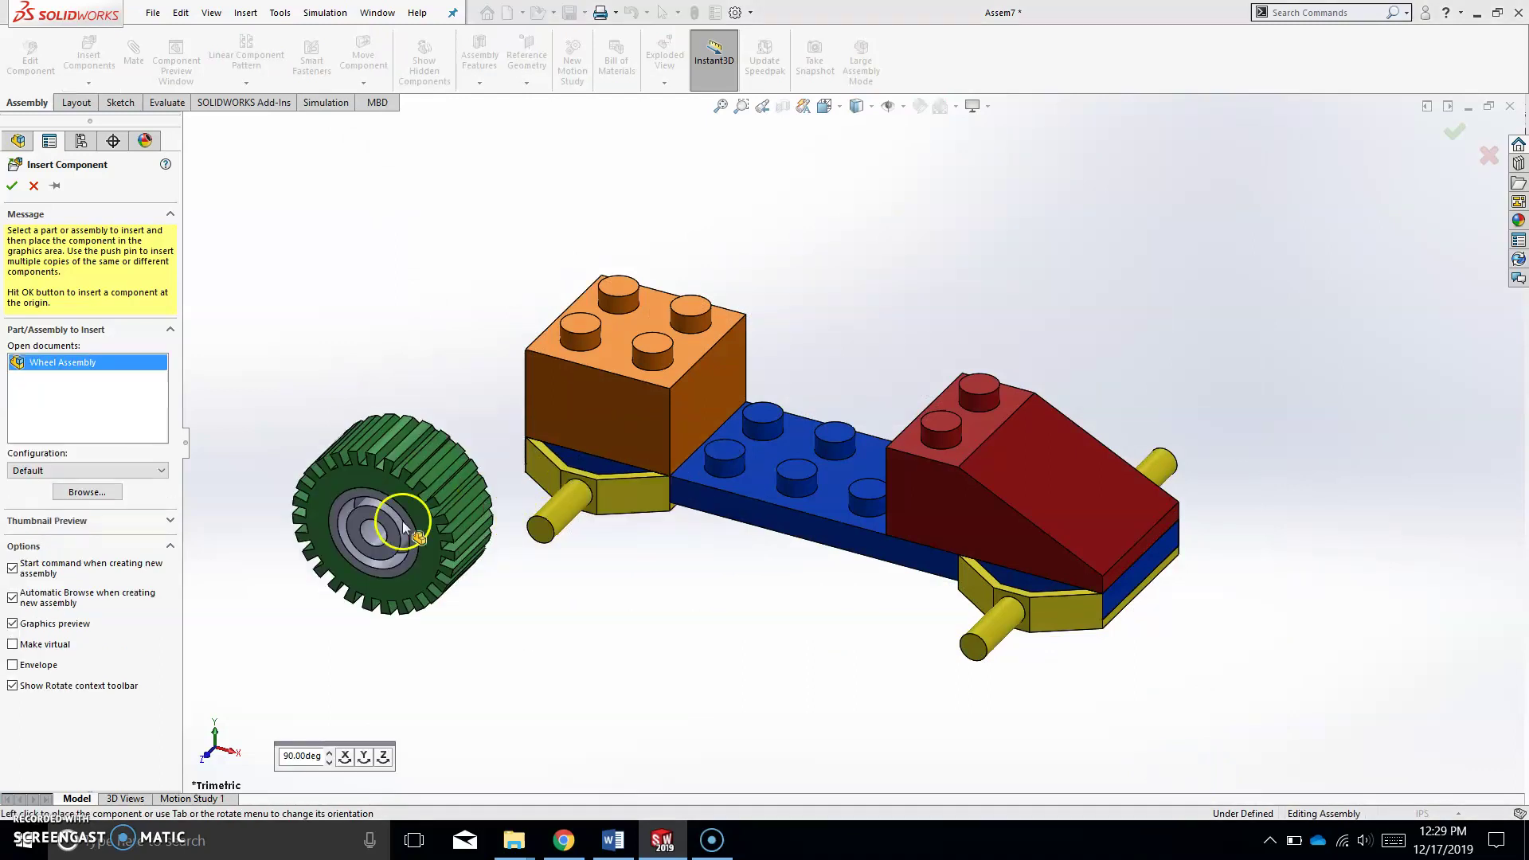
{"action": "left_click", "coordinate": [497, 567]}
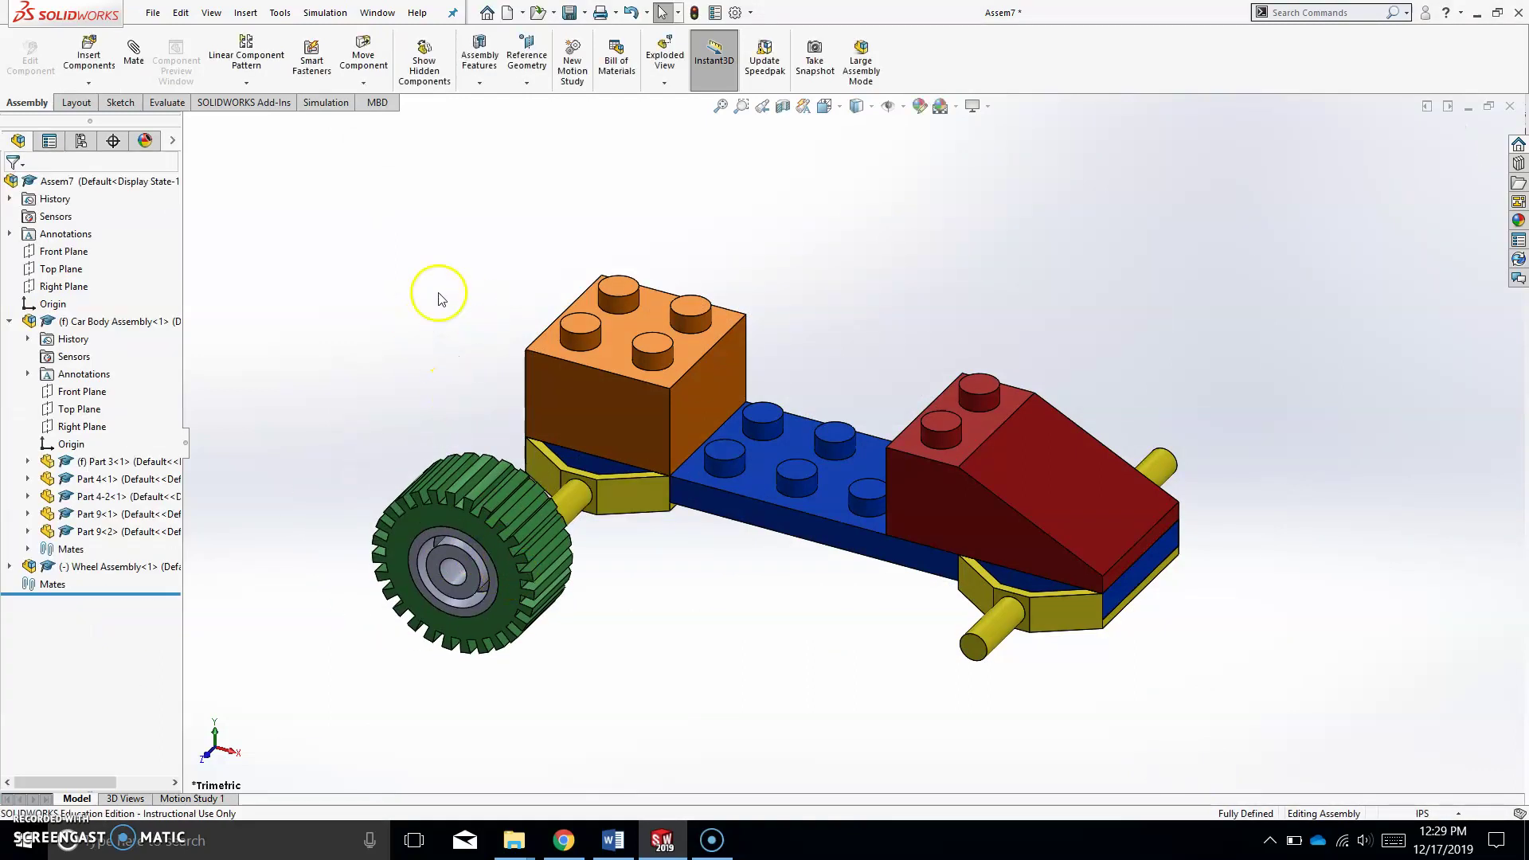
Insert a second Wheel Assembly and place it beside the near axle end under the red sloped brick
{"action": "left_click", "coordinate": [100, 70]}
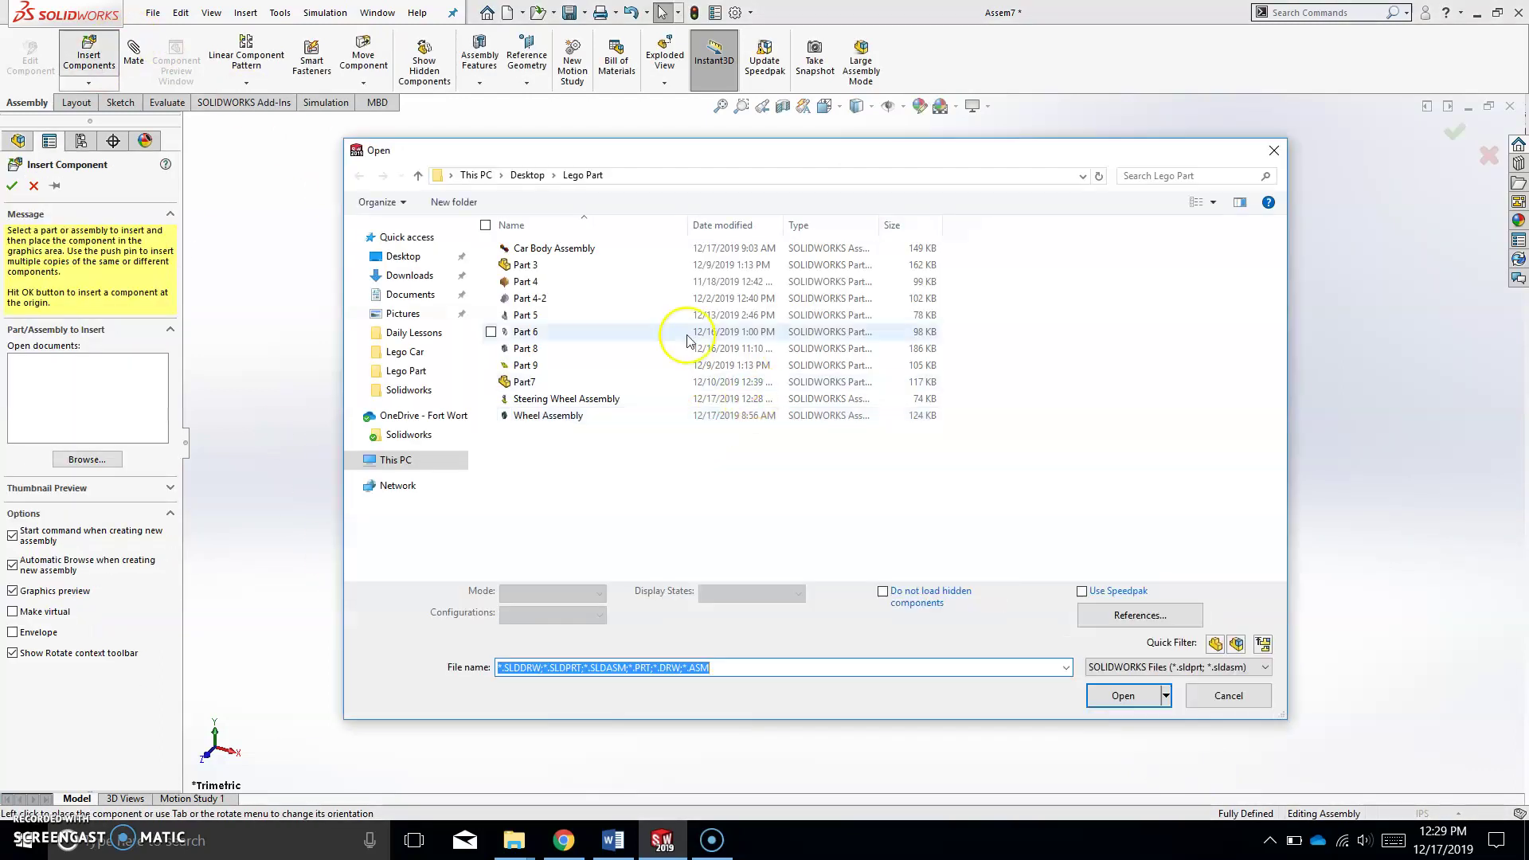
{"action": "left_click", "coordinate": [557, 415]}
{"action": "left_click", "coordinate": [1123, 695]}
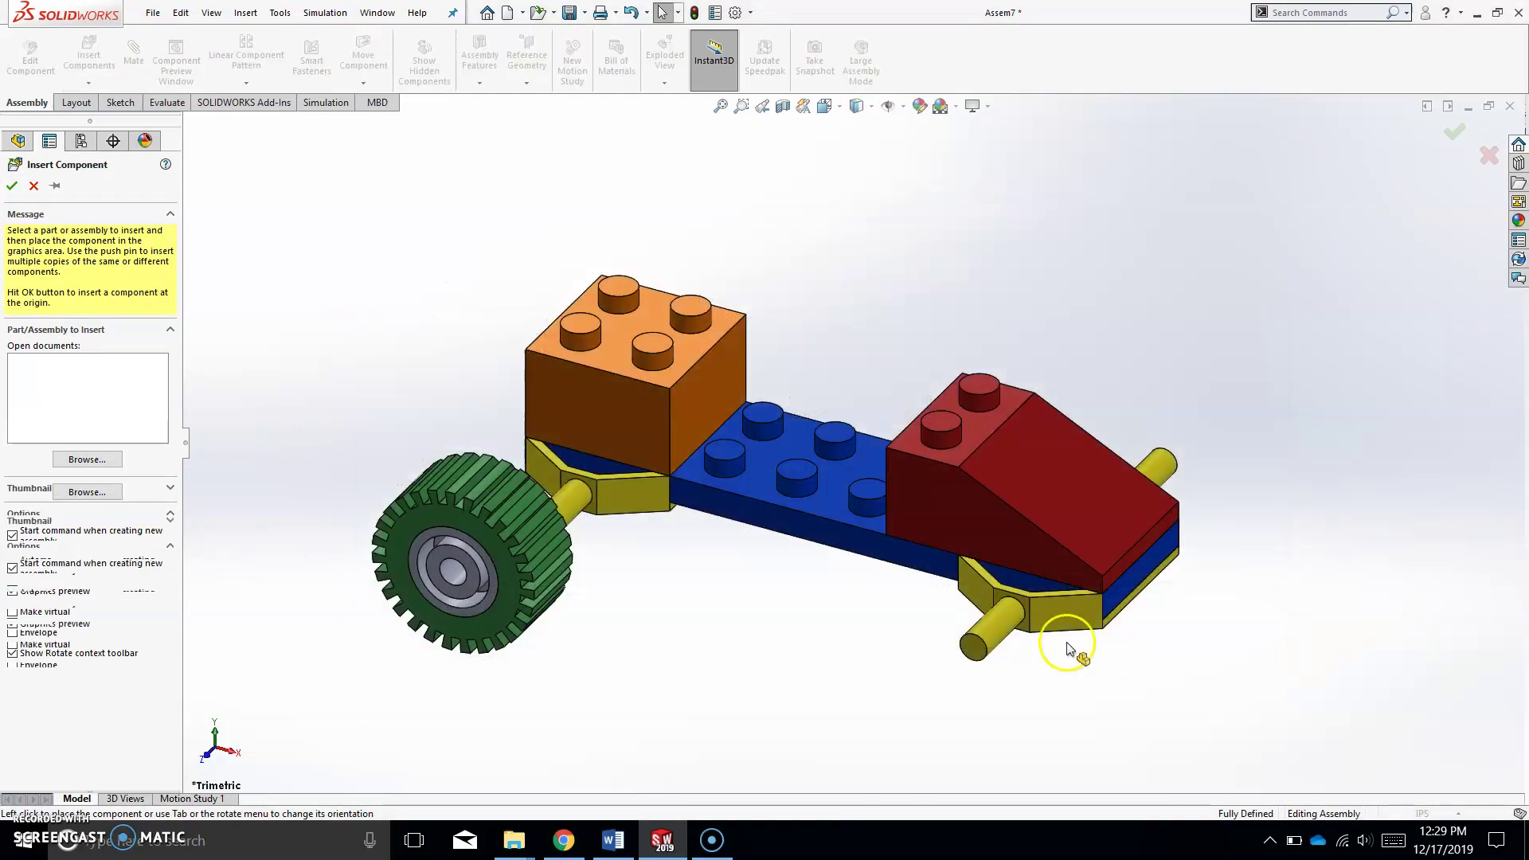
{"action": "key", "text": "Escape"}
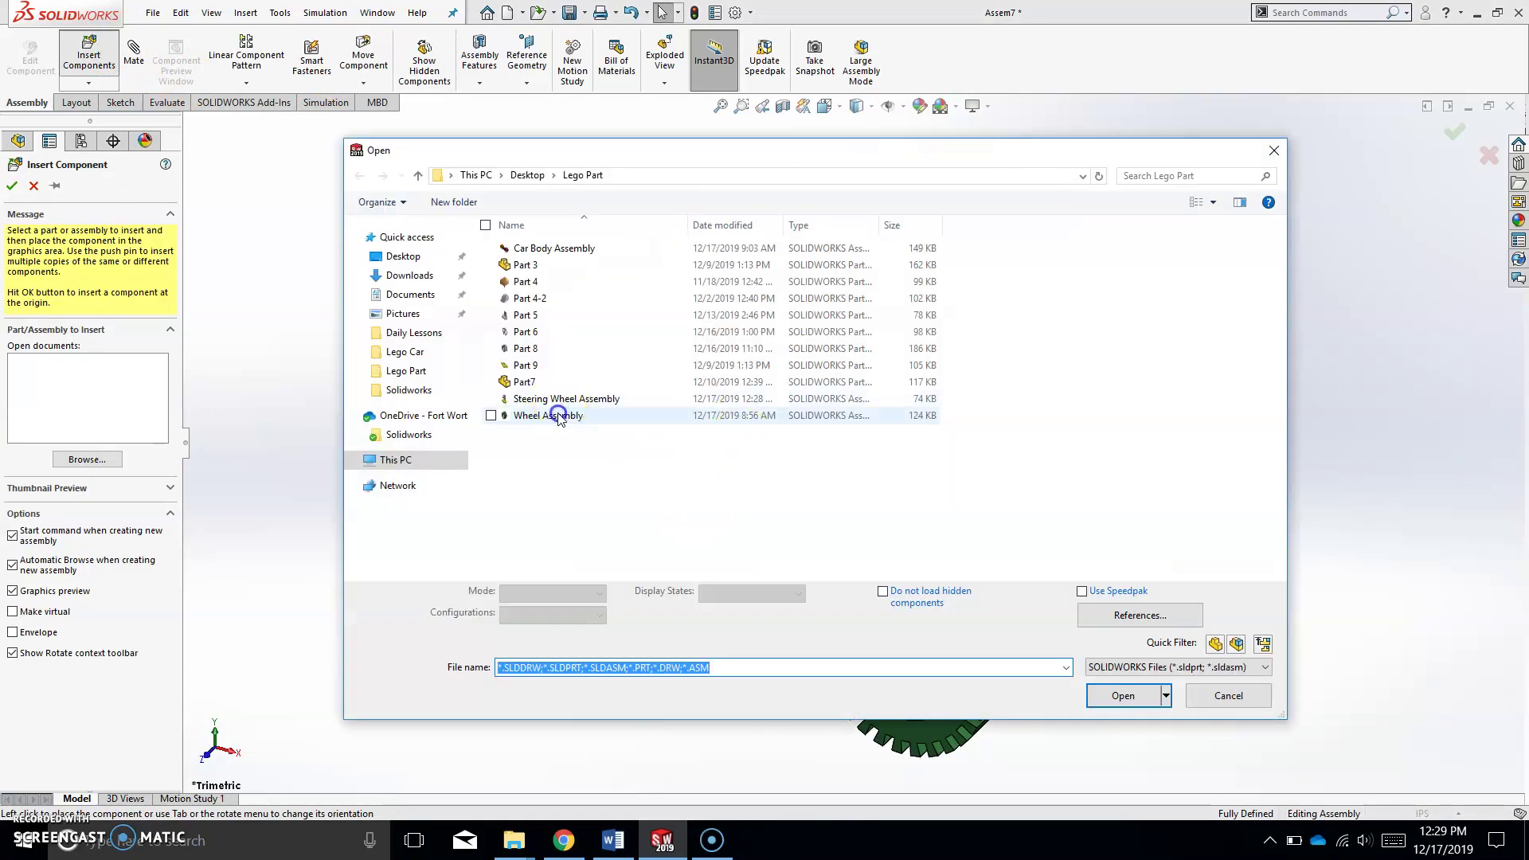
Insert a third Wheel Assembly and place it beyond the far axle end at the red sloped brick
{"action": "left_click", "coordinate": [557, 415]}
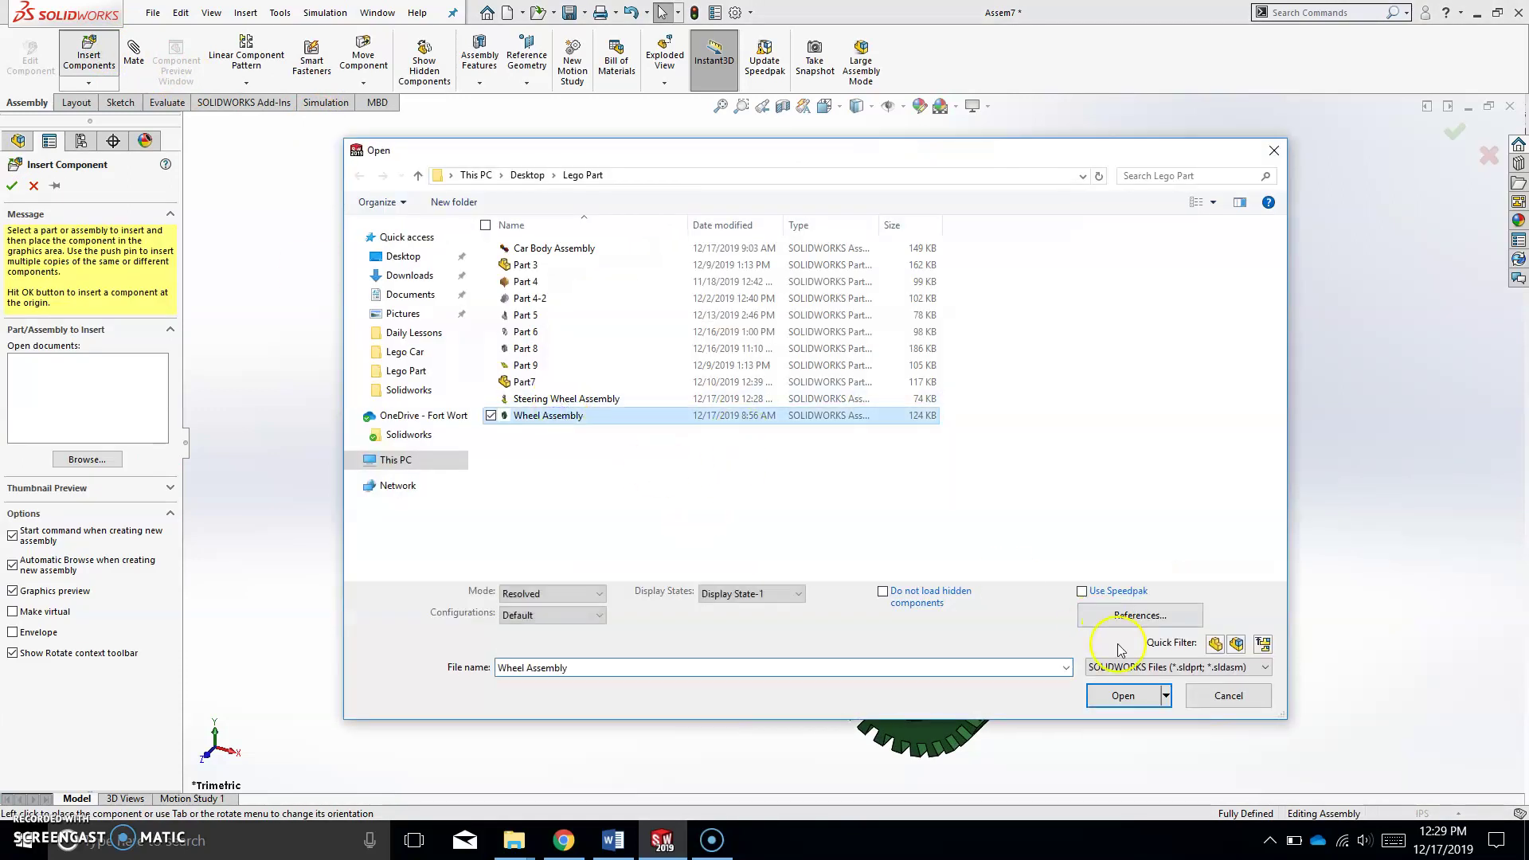
{"action": "left_click", "coordinate": [1123, 695]}
{"action": "left_click", "coordinate": [1240, 360]}
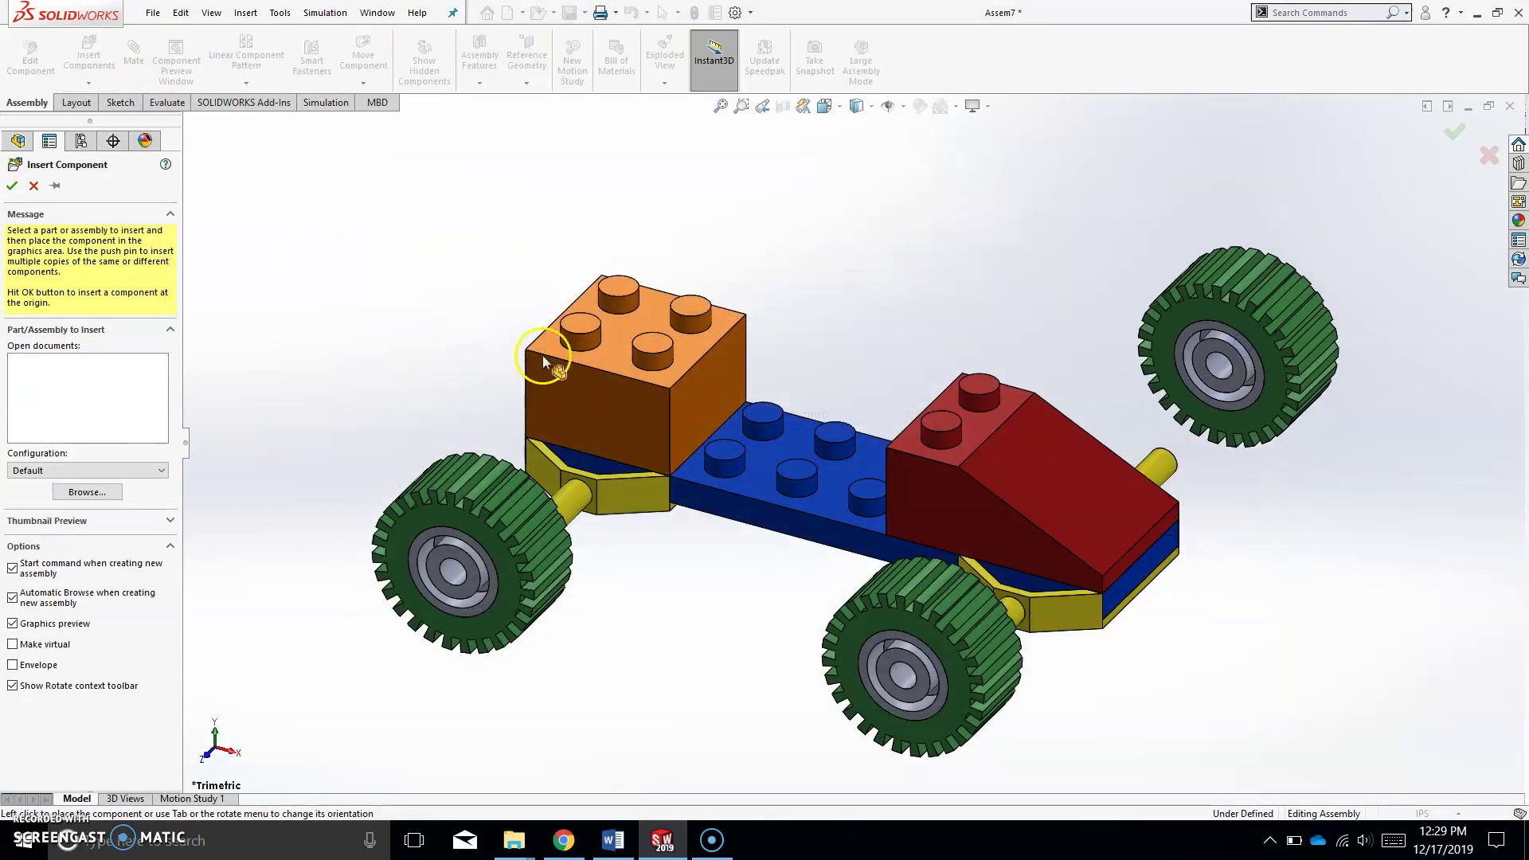
Insert a fourth Wheel Assembly and place it on the far side of the car, behind the orange brick
{"action": "left_click", "coordinate": [89, 60]}
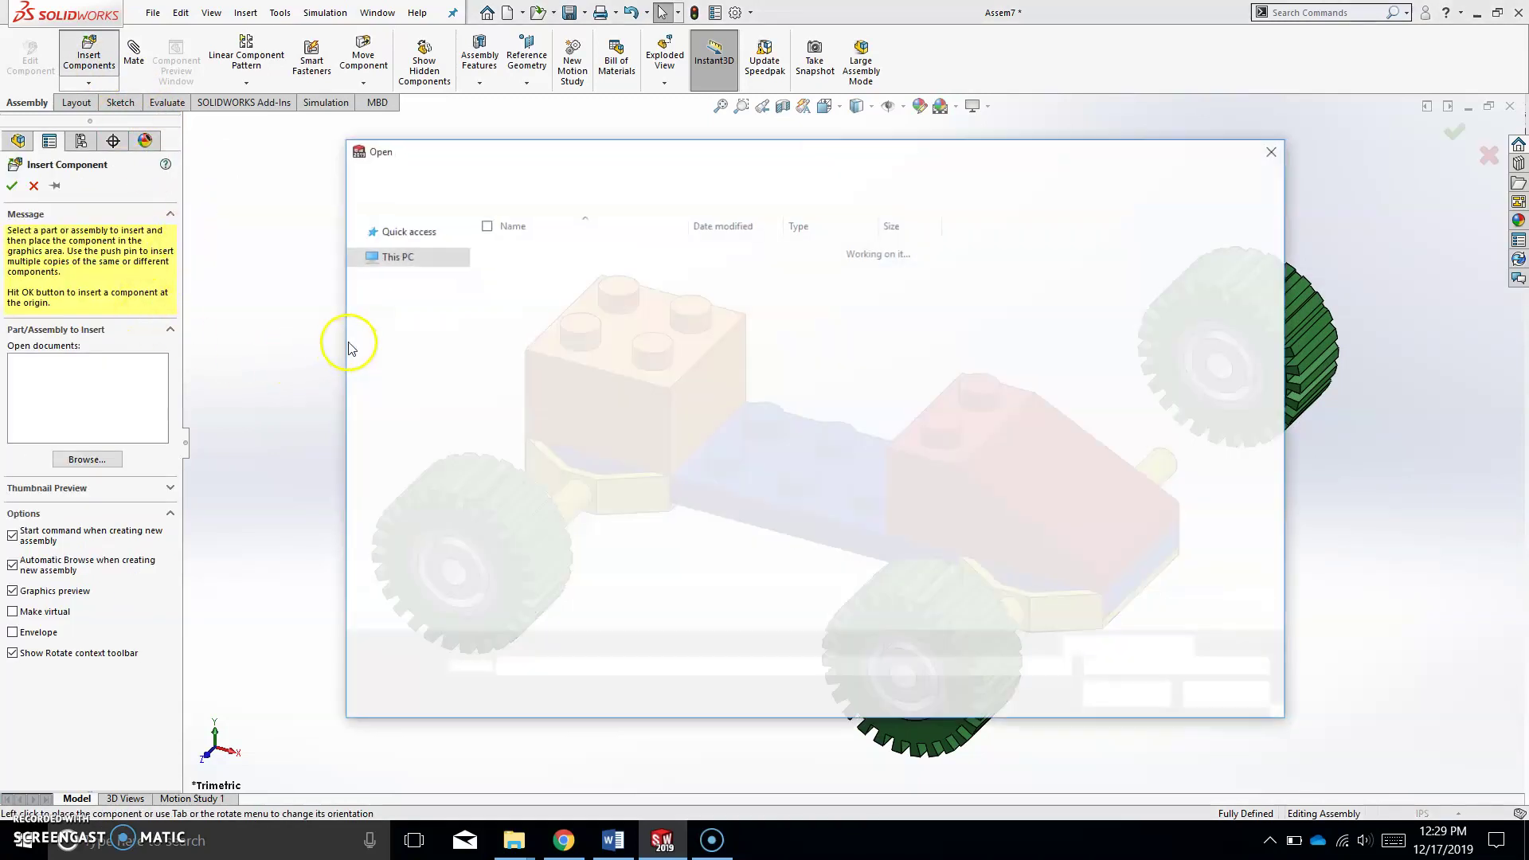
{"action": "left_click", "coordinate": [549, 416]}
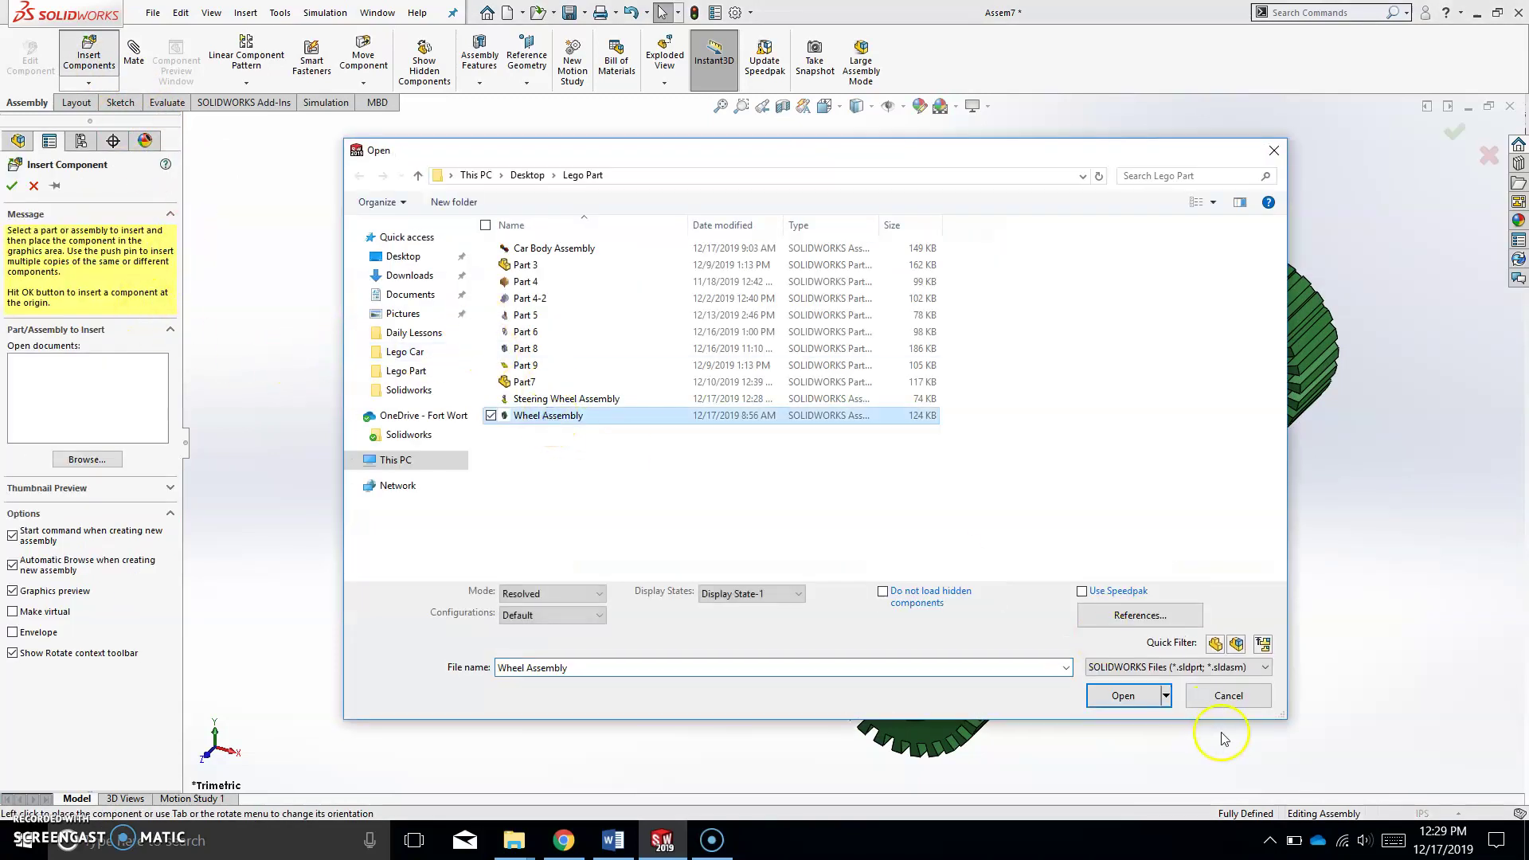
{"action": "left_click", "coordinate": [1147, 695]}
{"action": "left_click", "coordinate": [812, 220]}
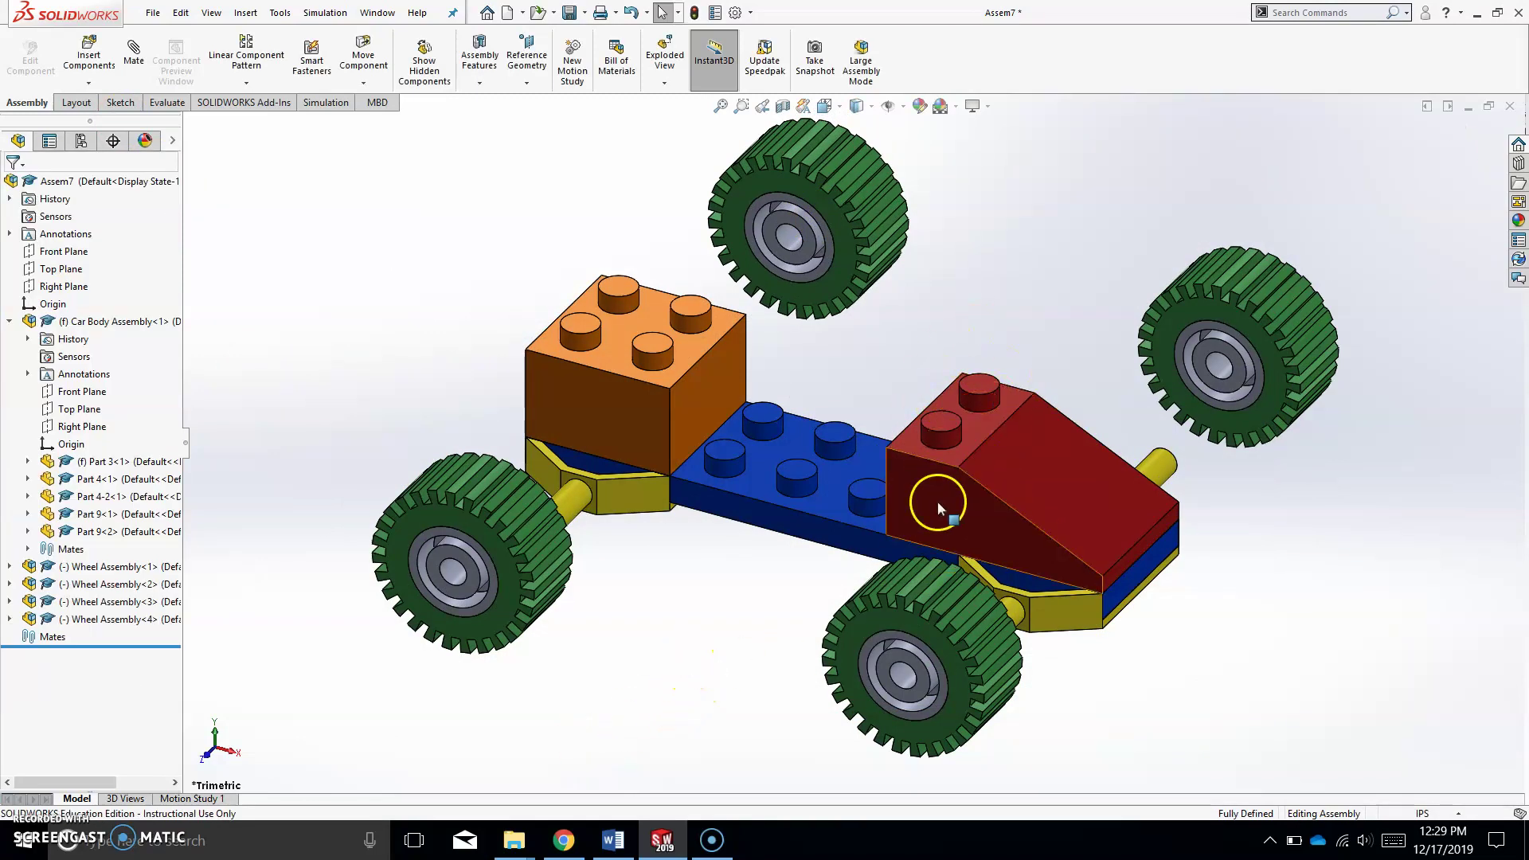
Insert the Steering Wheel Assembly and place it in free space behind the orange brick
{"action": "left_click", "coordinate": [69, 61]}
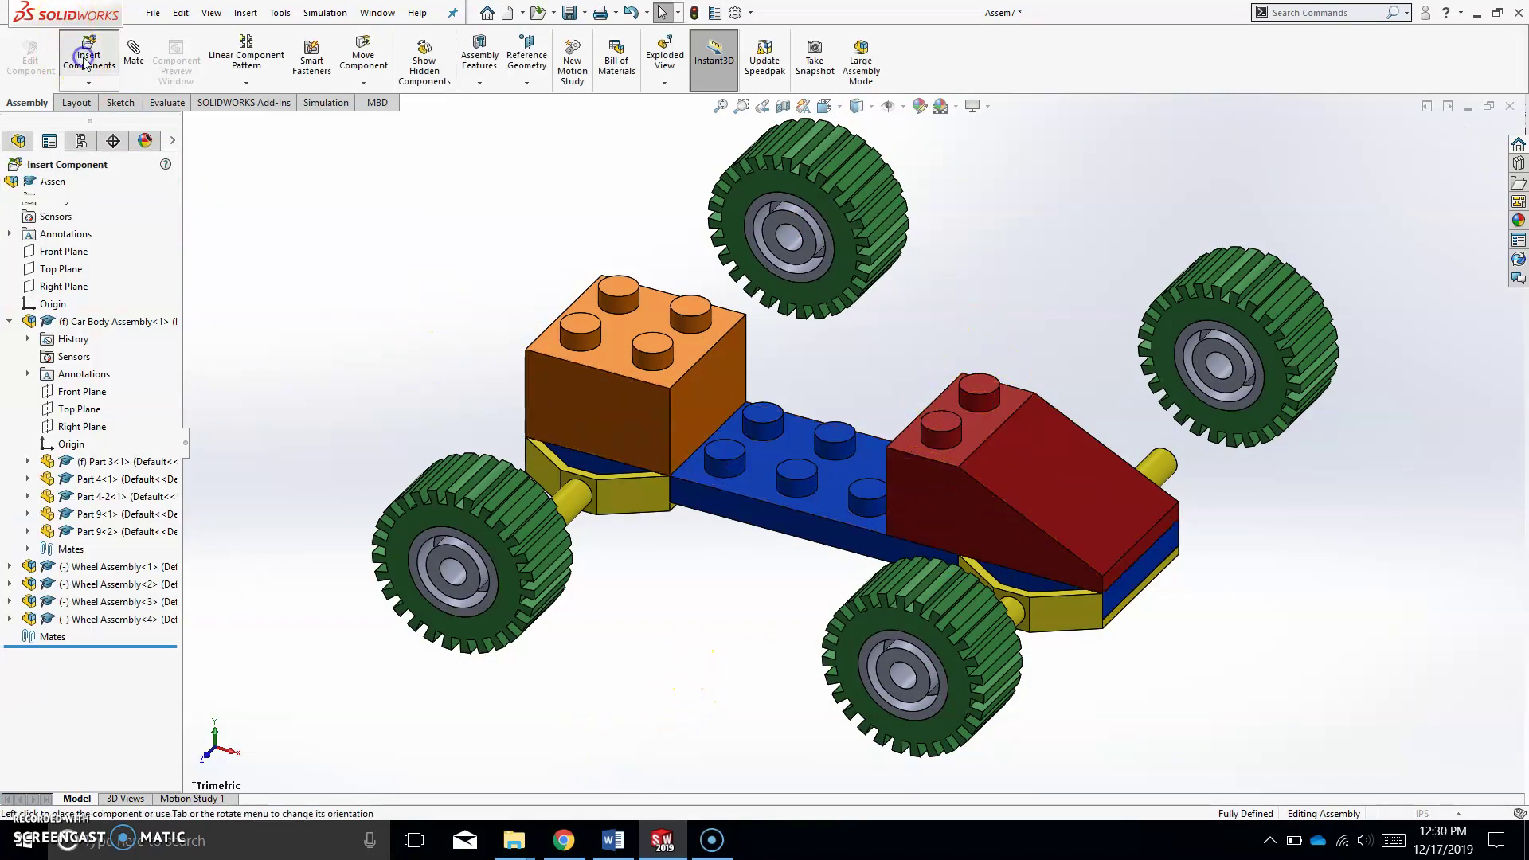
{"action": "left_click", "coordinate": [561, 400]}
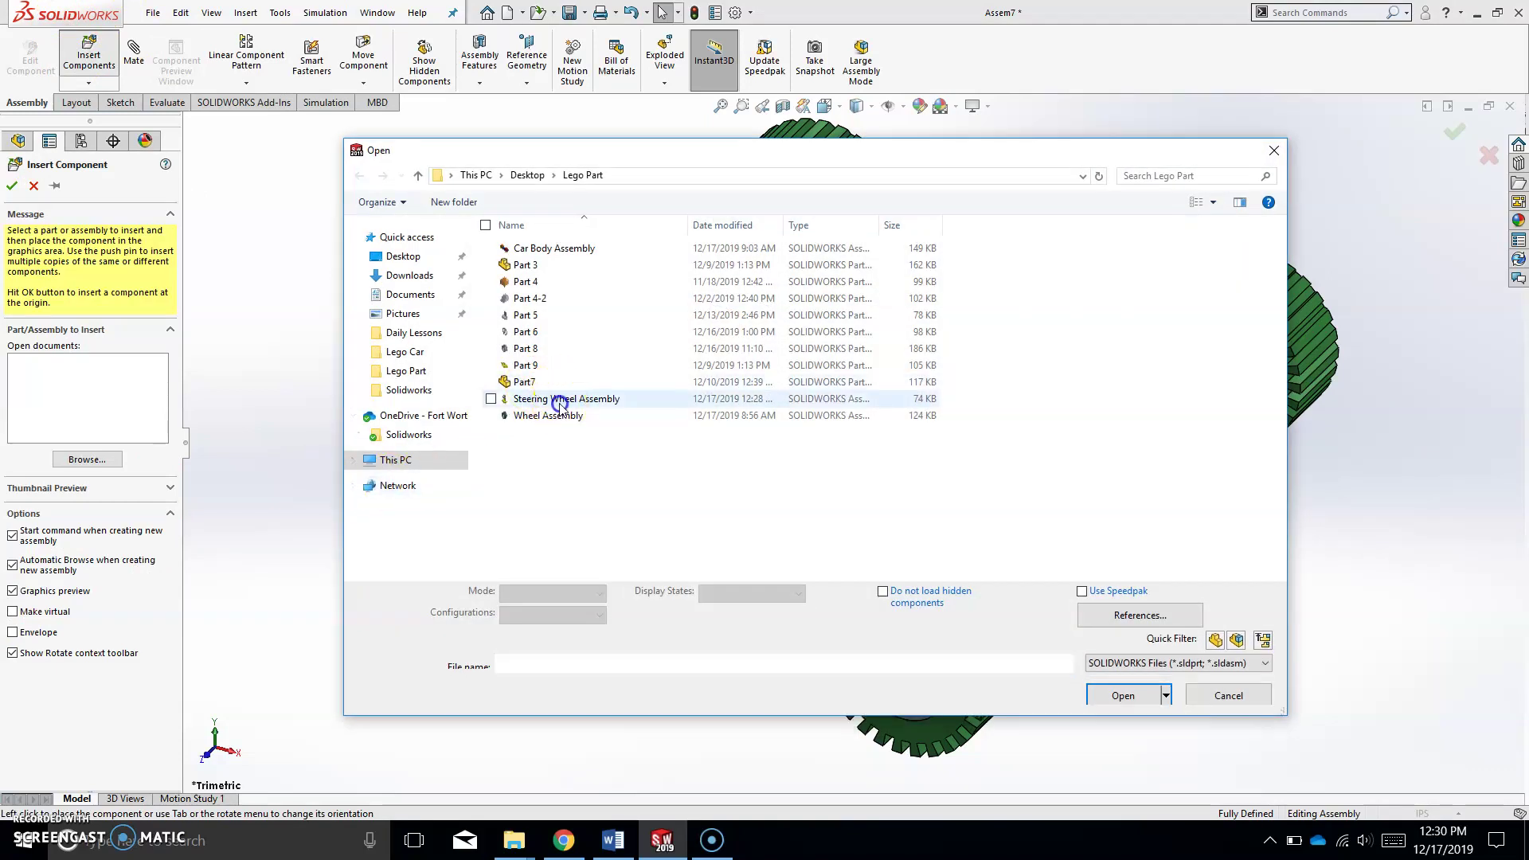
{"action": "left_click", "coordinate": [1124, 696]}
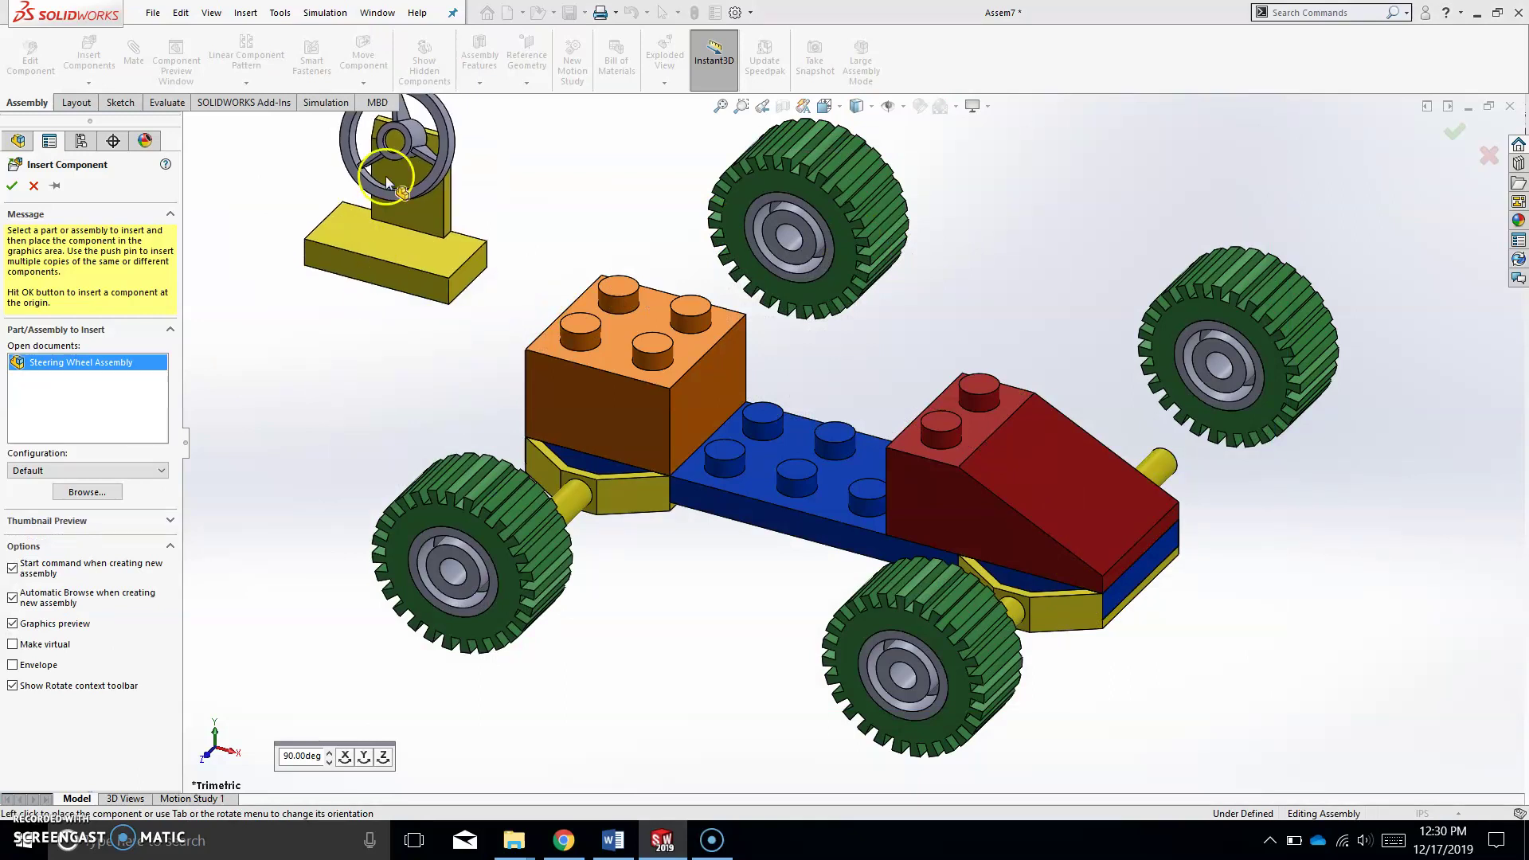
{"action": "left_click", "coordinate": [275, 204]}
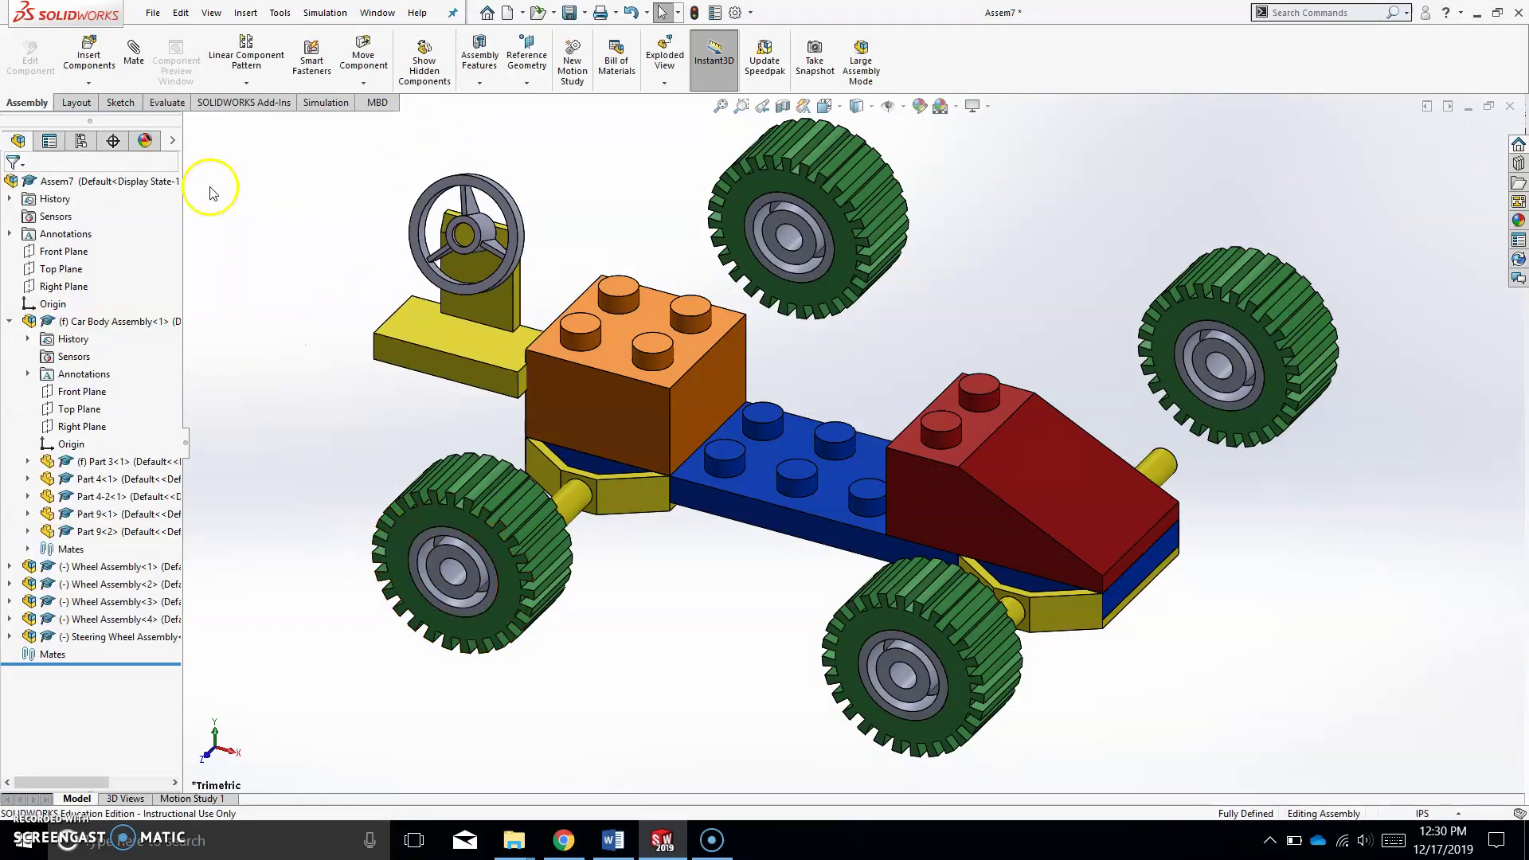
Move the first two inserted wheels outward so that they clear the axle ends on their side
{"action": "middle_click_drag", "start_coordinate": [710, 686], "coordinate": [825, 637]}
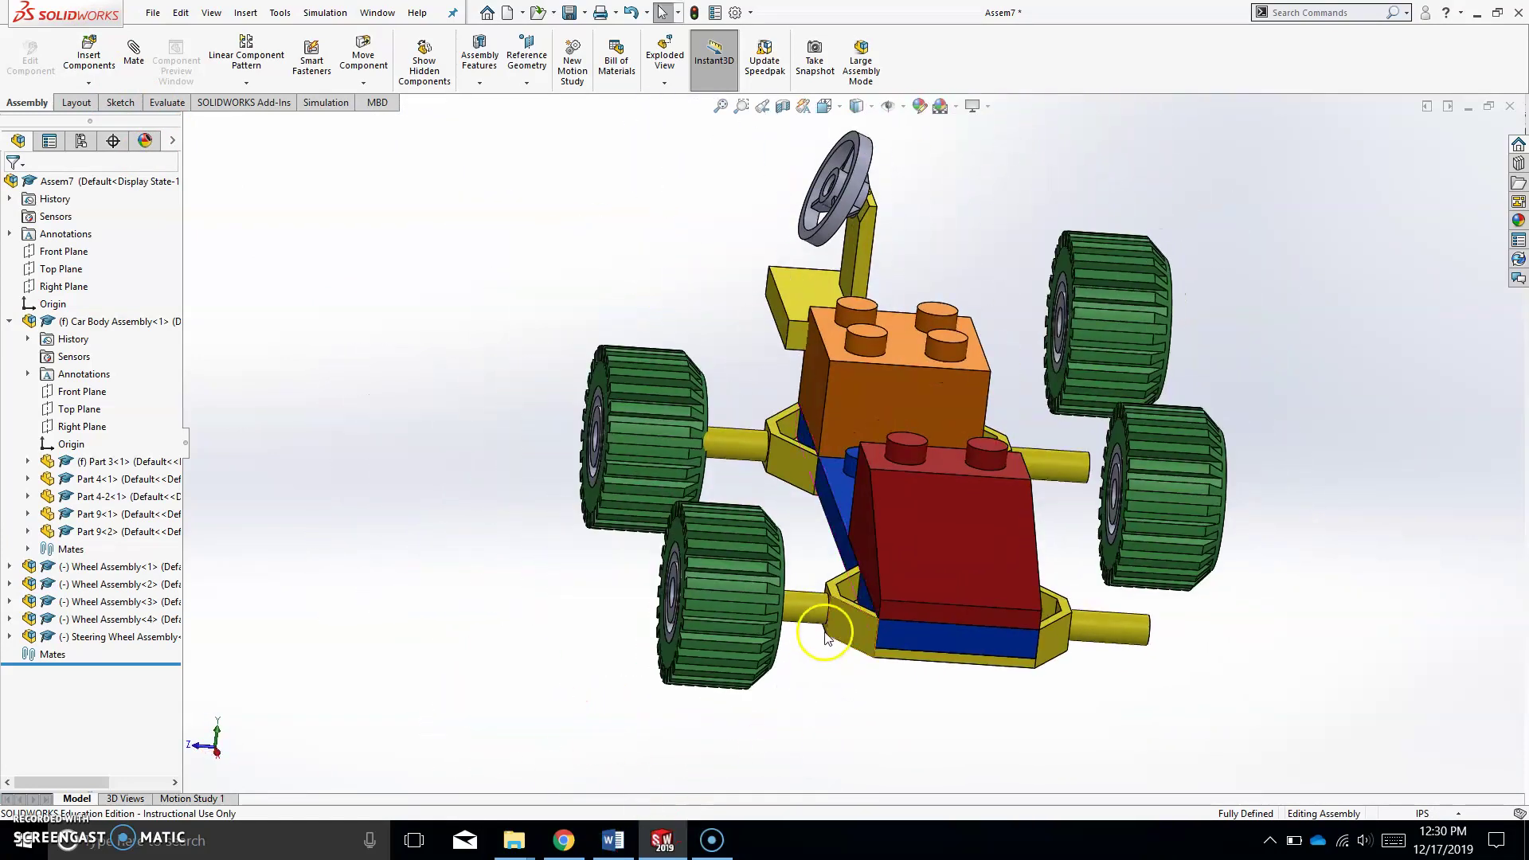
{"action": "left_click_drag", "start_coordinate": [637, 454], "coordinate": [559, 402]}
{"action": "left_click_drag", "start_coordinate": [756, 660], "coordinate": [662, 624]}
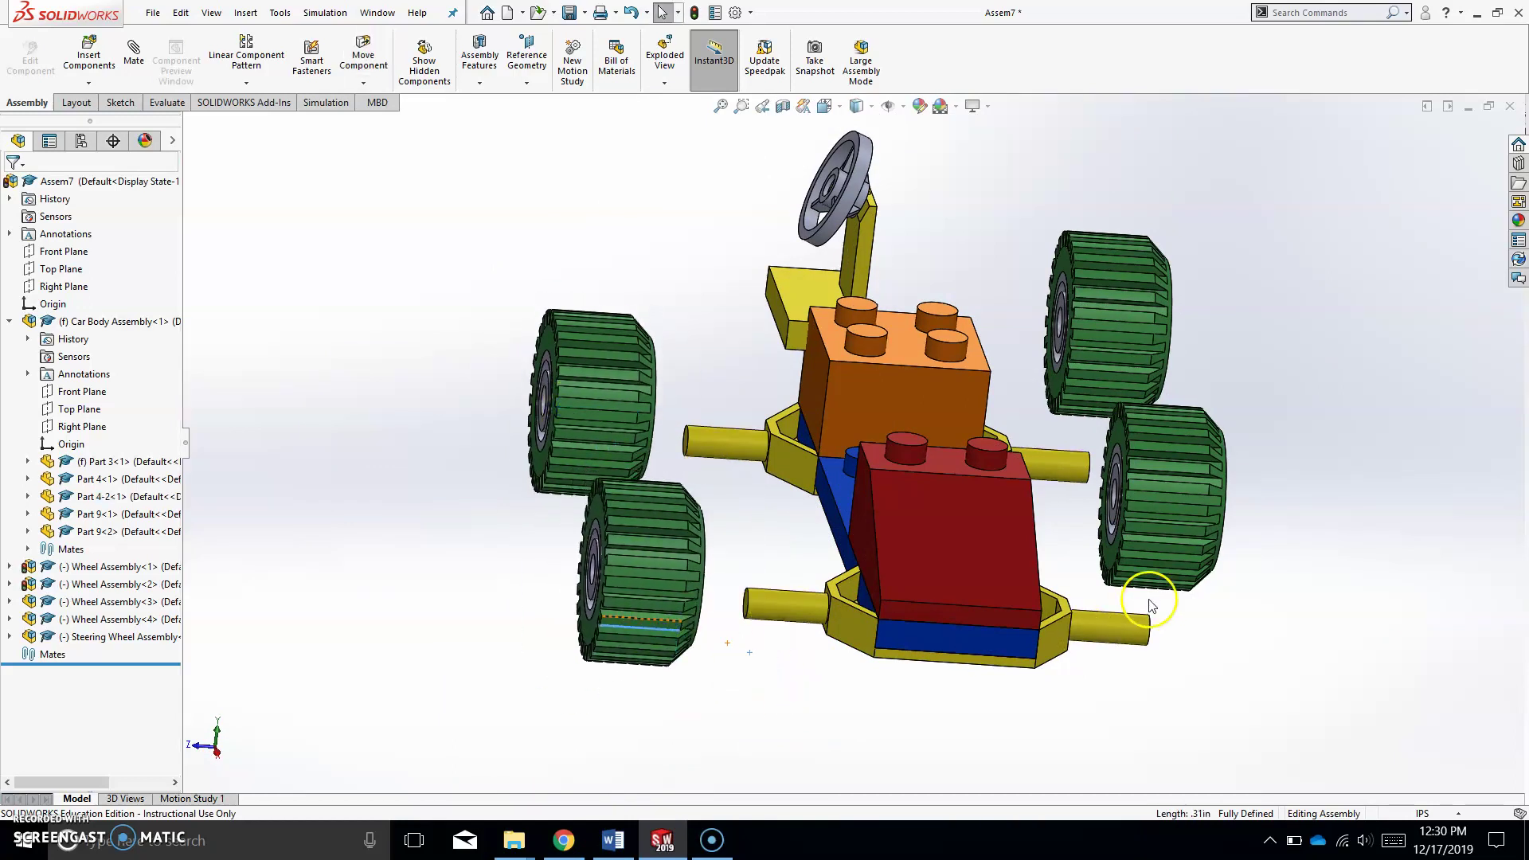
Move the third and fourth wheels to sit just outside the front and rear axle ends on the opposite side
{"action": "left_click_drag", "start_coordinate": [1150, 511], "coordinate": [1218, 637]}
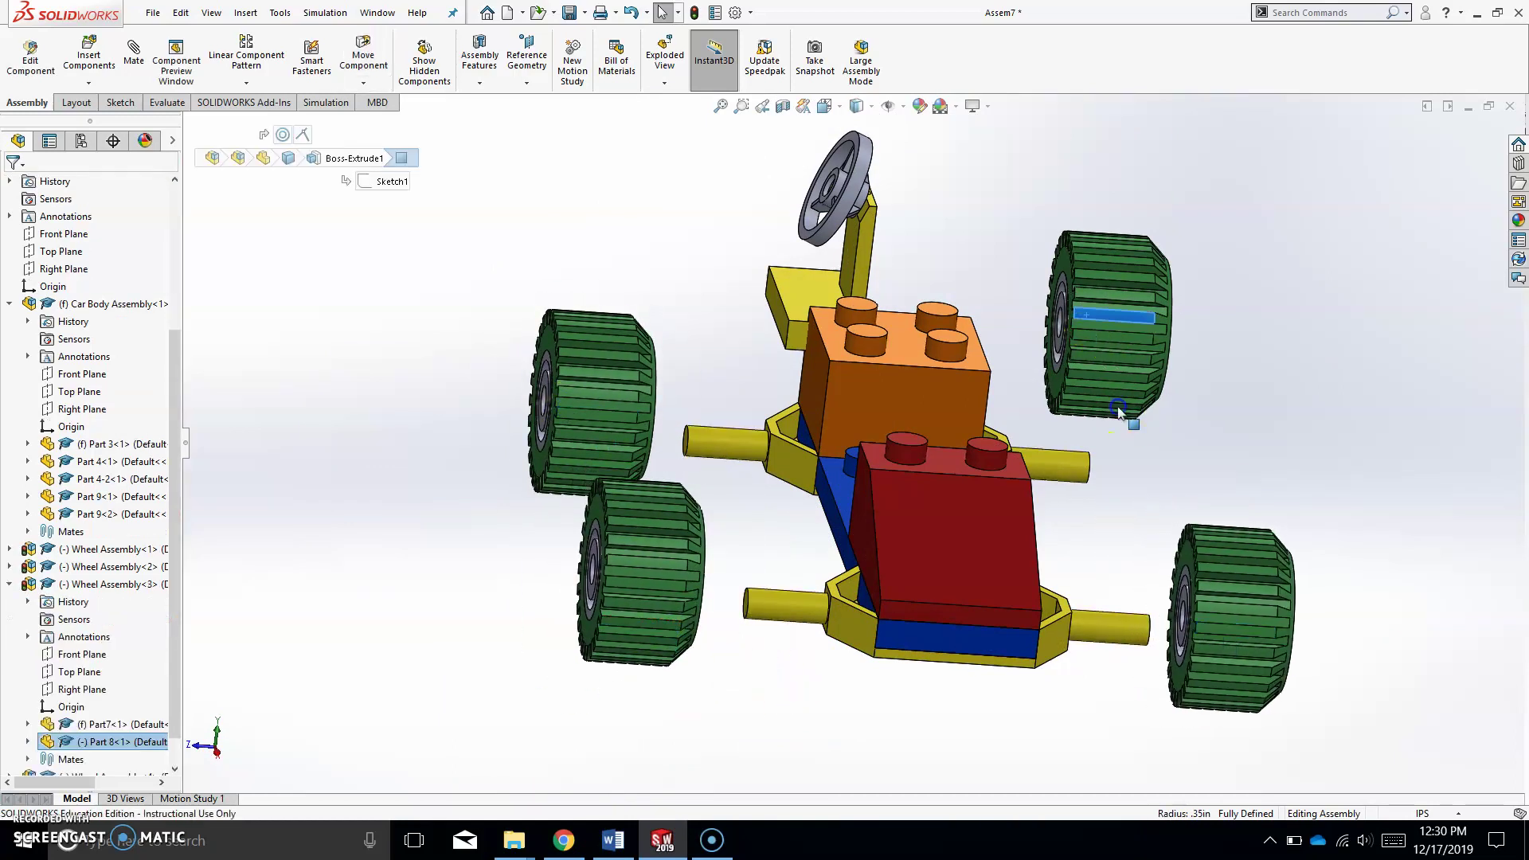
{"action": "left_click_drag", "start_coordinate": [1114, 406], "coordinate": [1150, 438]}
{"action": "middle_click_drag", "start_coordinate": [1067, 346], "coordinate": [1058, 523]}
{"action": "scroll", "coordinate": [991, 446], "scroll_direction": "up", "scroll_amount": 1}
{"action": "middle_click_drag", "start_coordinate": [987, 339], "coordinate": [1040, 468]}
{"action": "left_click_drag", "start_coordinate": [1138, 465], "coordinate": [1154, 318]}
{"action": "scroll", "coordinate": [1179, 503], "scroll_direction": "up", "scroll_amount": 2}
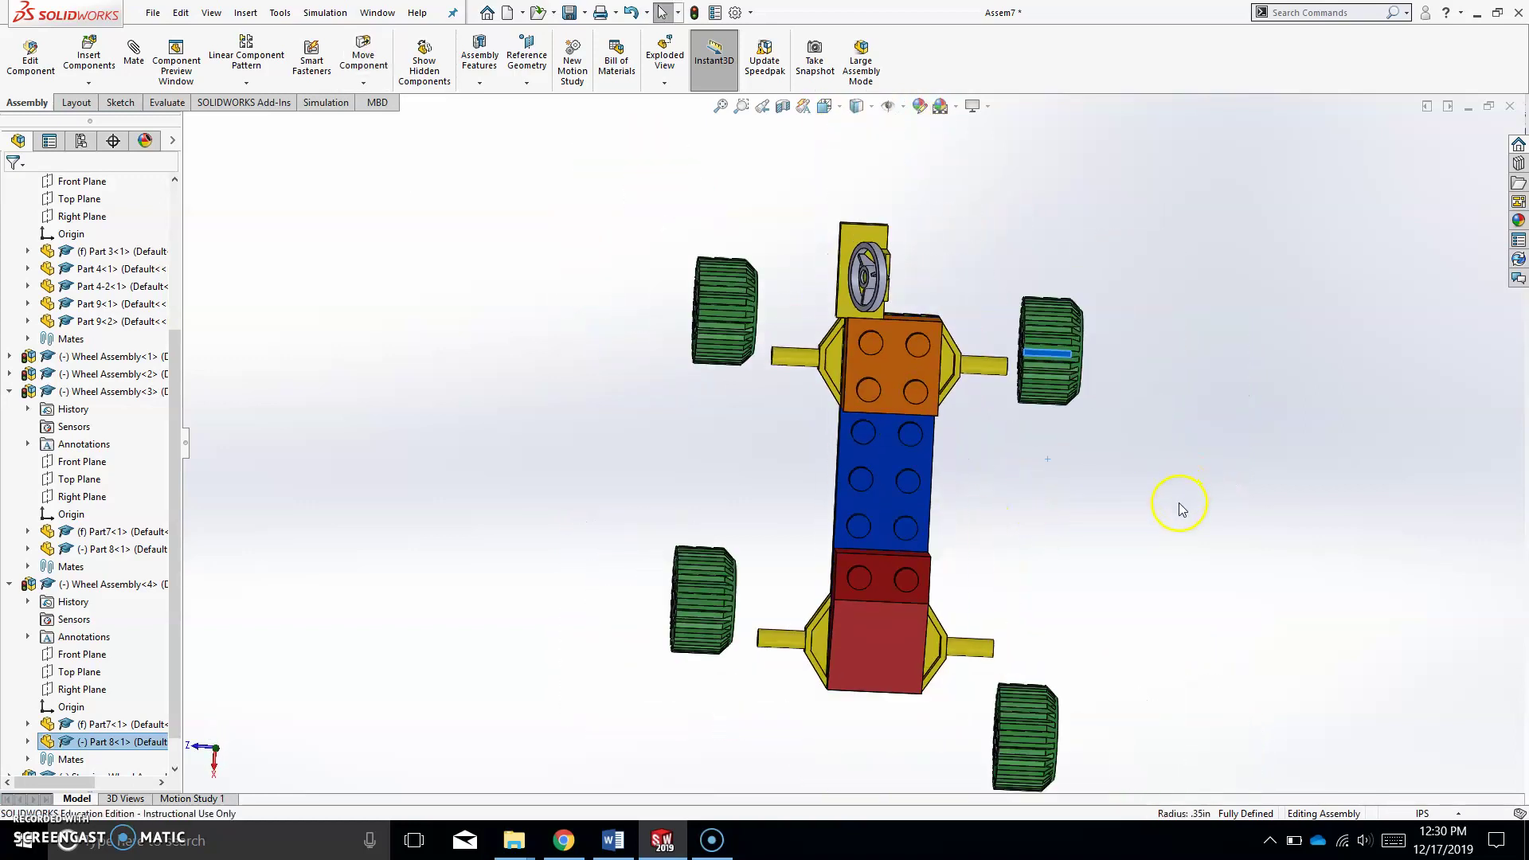
{"action": "left_click_drag", "start_coordinate": [1041, 751], "coordinate": [1054, 624]}
Shift the first two wheels along the car until they line up with their front and rear axles
{"action": "left_click", "coordinate": [618, 594]}
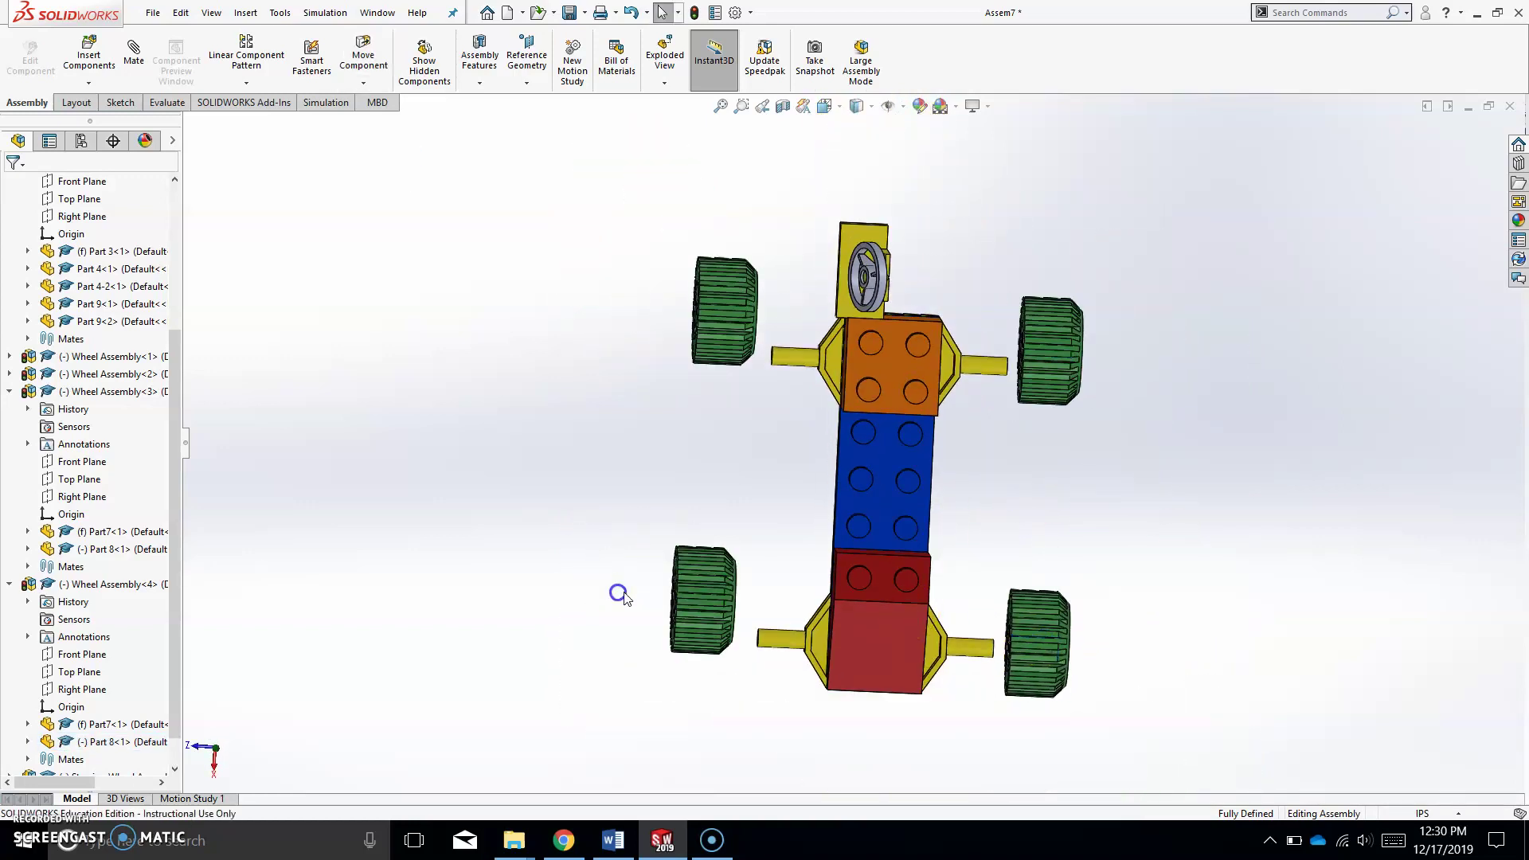
{"action": "mouse_move", "coordinate": [672, 585]}
{"action": "left_mouse_down"}
{"action": "mouse_move", "coordinate": [685, 635]}
{"action": "mouse_move", "coordinate": [675, 614]}
{"action": "left_mouse_up"}
{"action": "left_click_drag", "start_coordinate": [717, 364], "coordinate": [718, 384]}
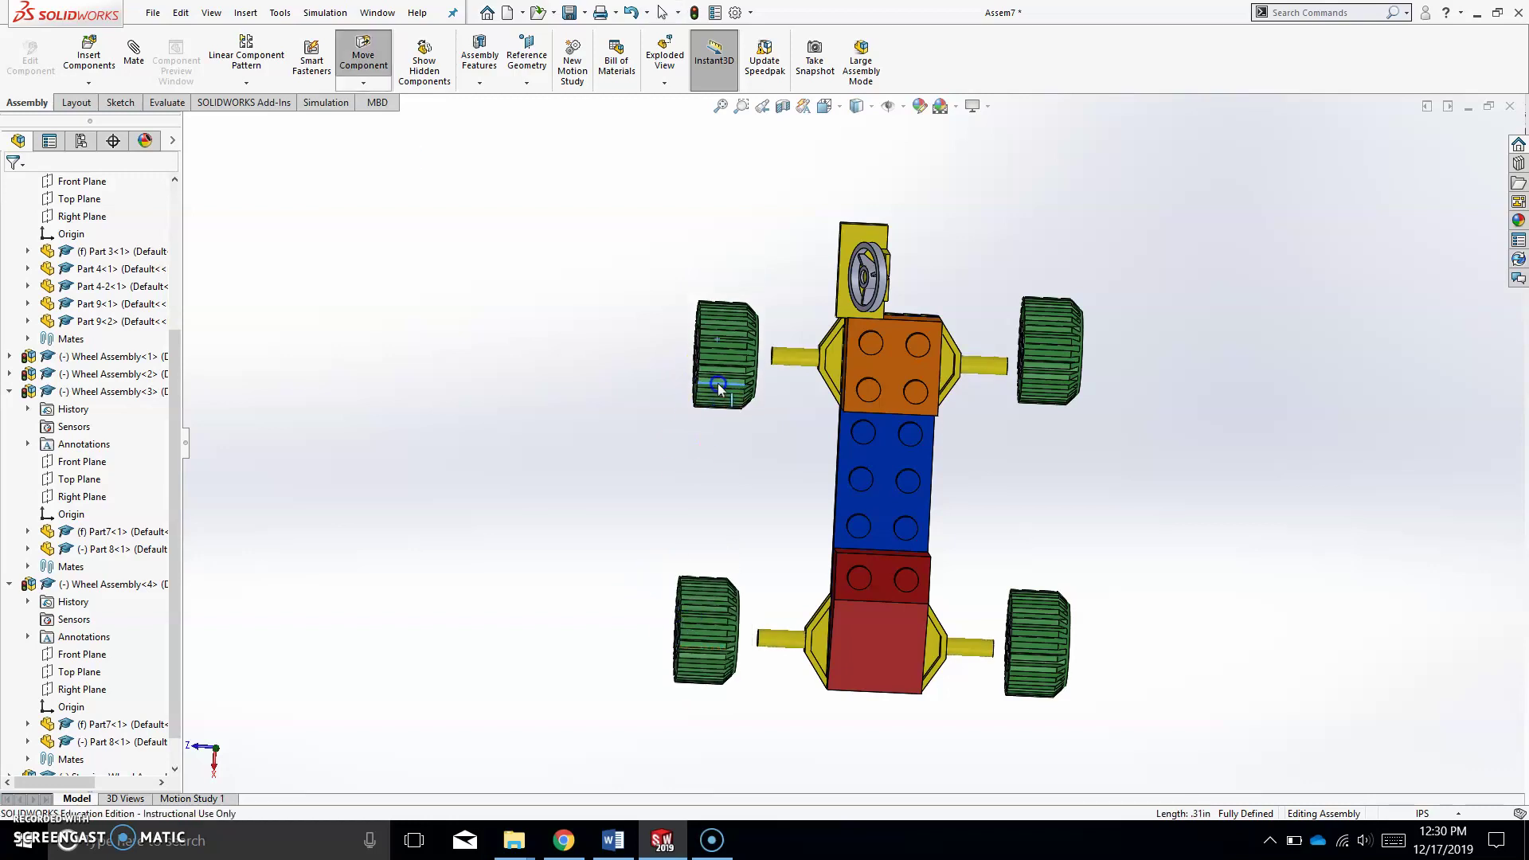
Move the steering wheel assembly over the blue plate between the orange and red bricks
{"action": "left_click_drag", "start_coordinate": [864, 279], "coordinate": [910, 509]}
{"action": "key", "text": "Escape"}
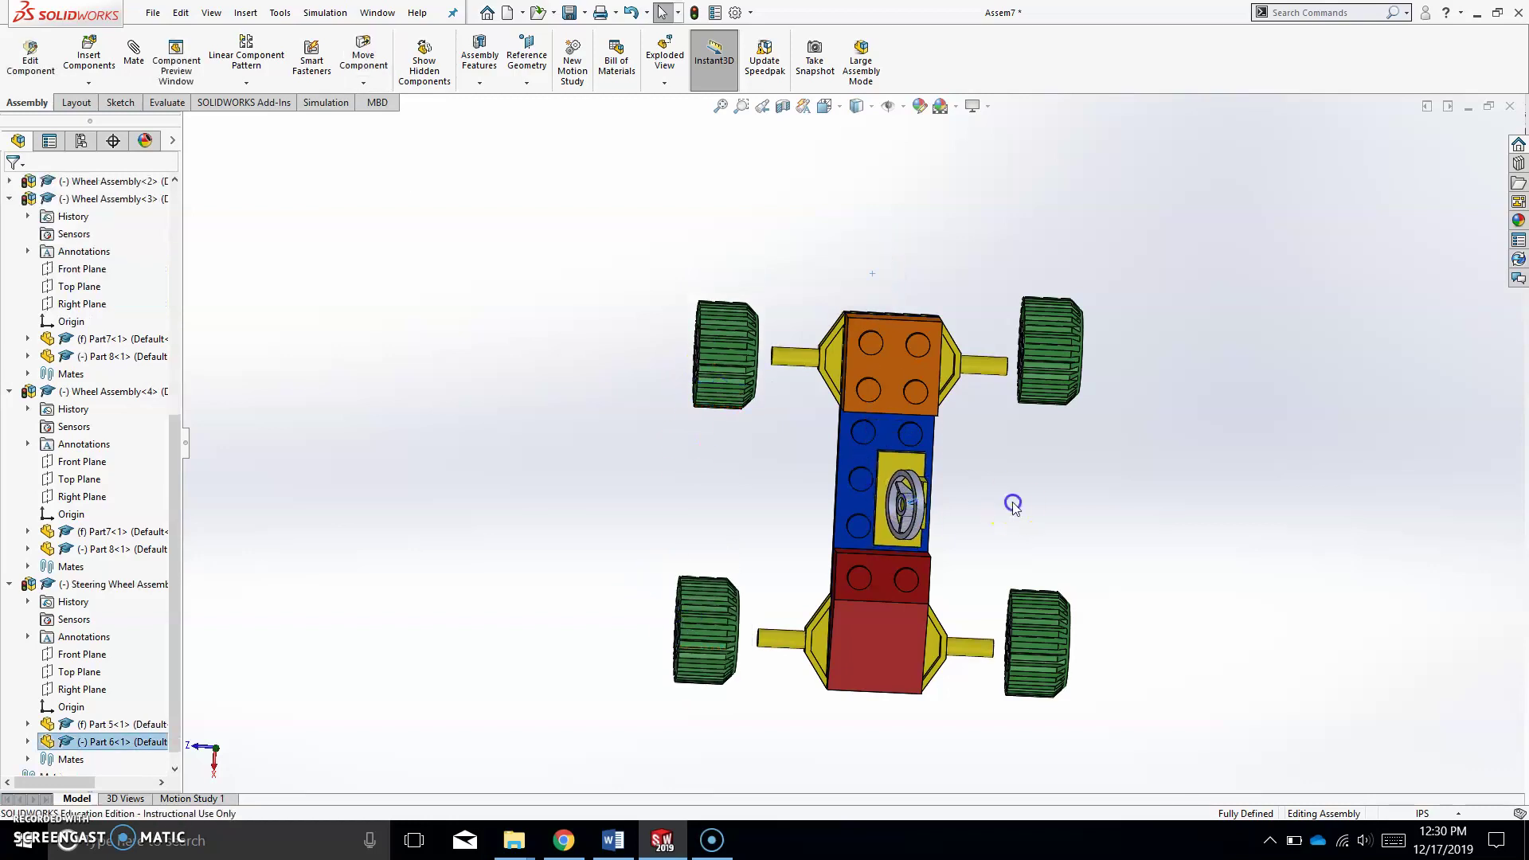
{"action": "middle_click_drag", "start_coordinate": [1014, 506], "coordinate": [908, 350]}
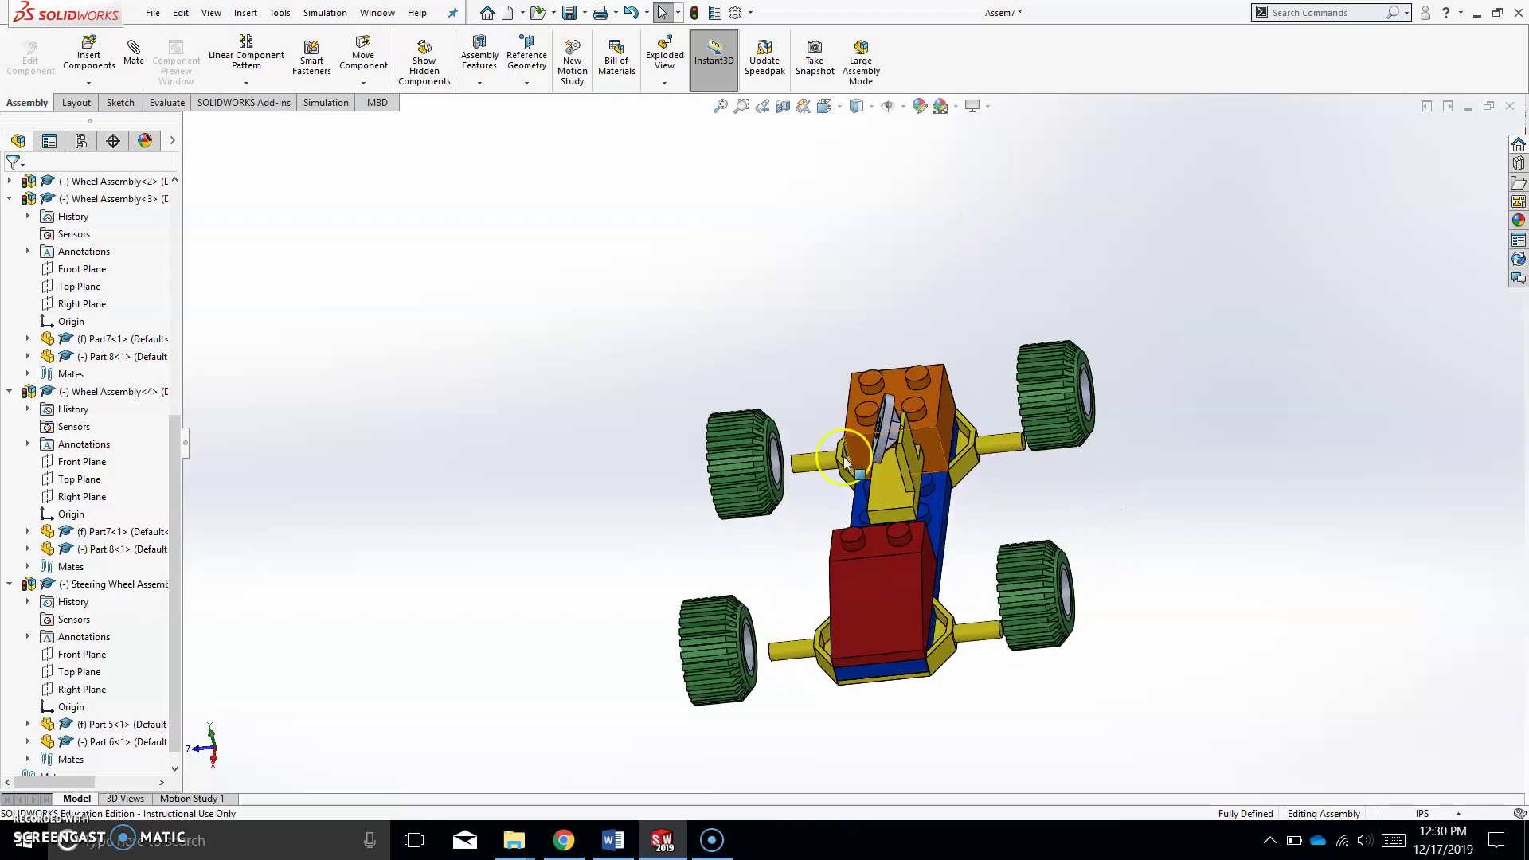
{"action": "scroll", "coordinate": [833, 486], "scroll_direction": "down", "scroll_amount": 5}
{"action": "scroll", "coordinate": [856, 458], "scroll_direction": "up", "scroll_amount": 4}
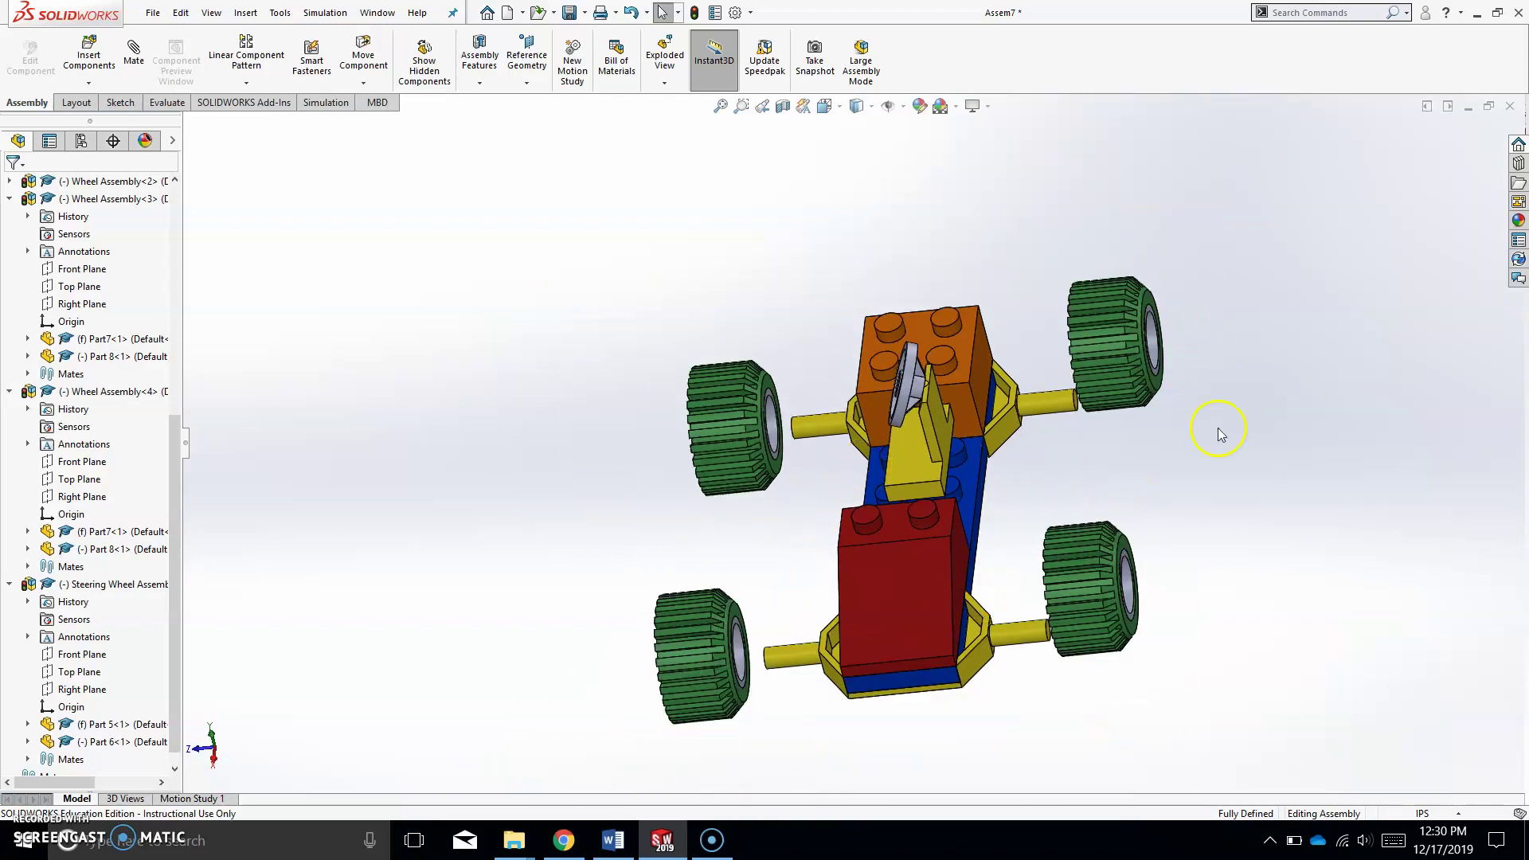
{"action": "scroll", "coordinate": [832, 450], "scroll_direction": "down", "scroll_amount": 3}
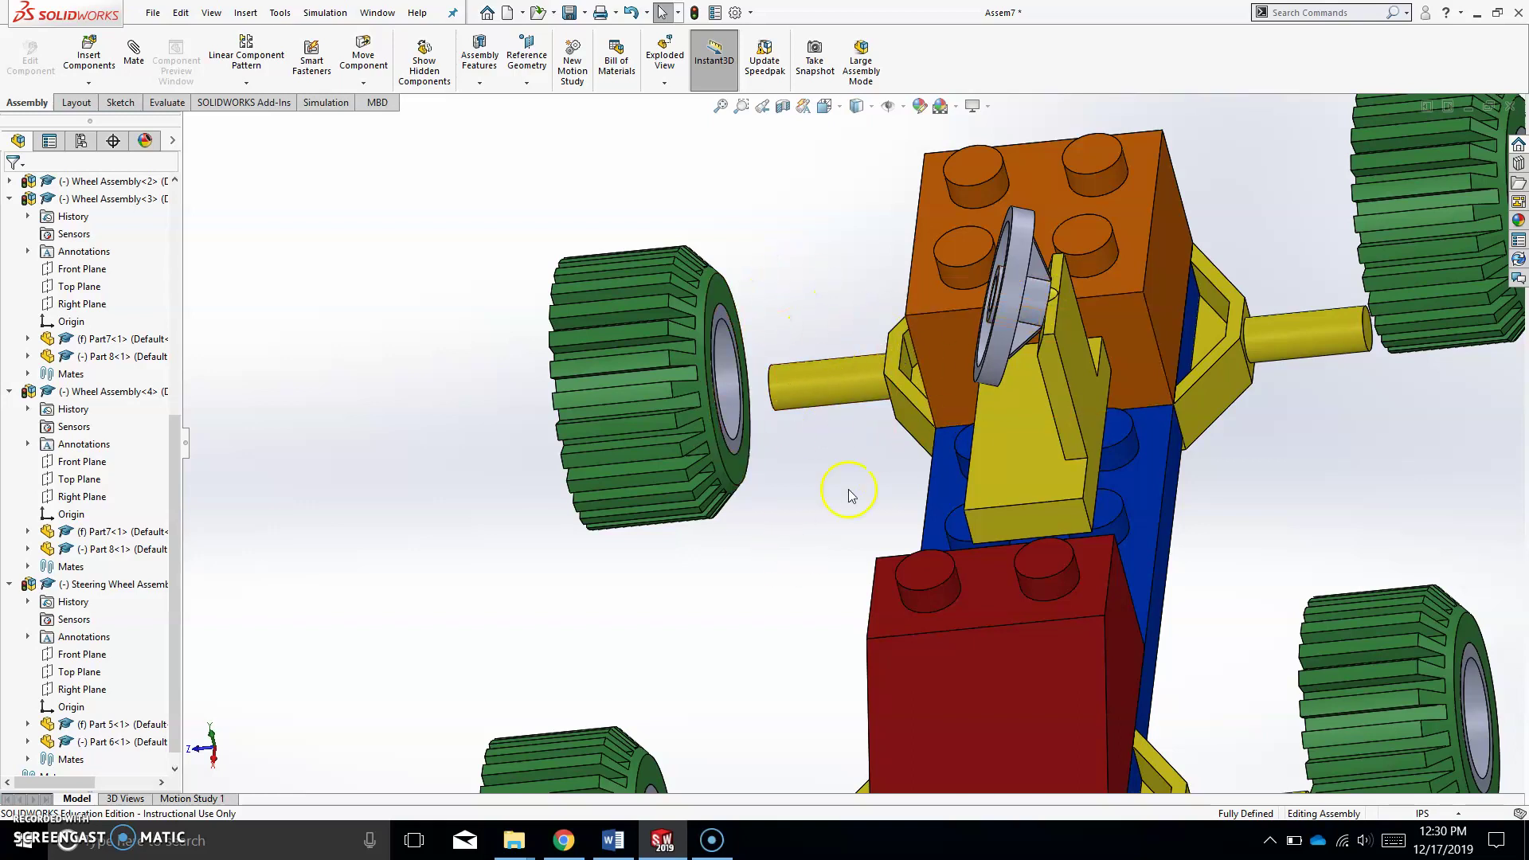
{"action": "scroll", "coordinate": [791, 386], "scroll_direction": "up", "scroll_amount": 2}
{"action": "scroll", "coordinate": [928, 433], "scroll_direction": "down", "scroll_amount": 2}
{"action": "scroll", "coordinate": [1085, 366], "scroll_direction": "up", "scroll_amount": 4}
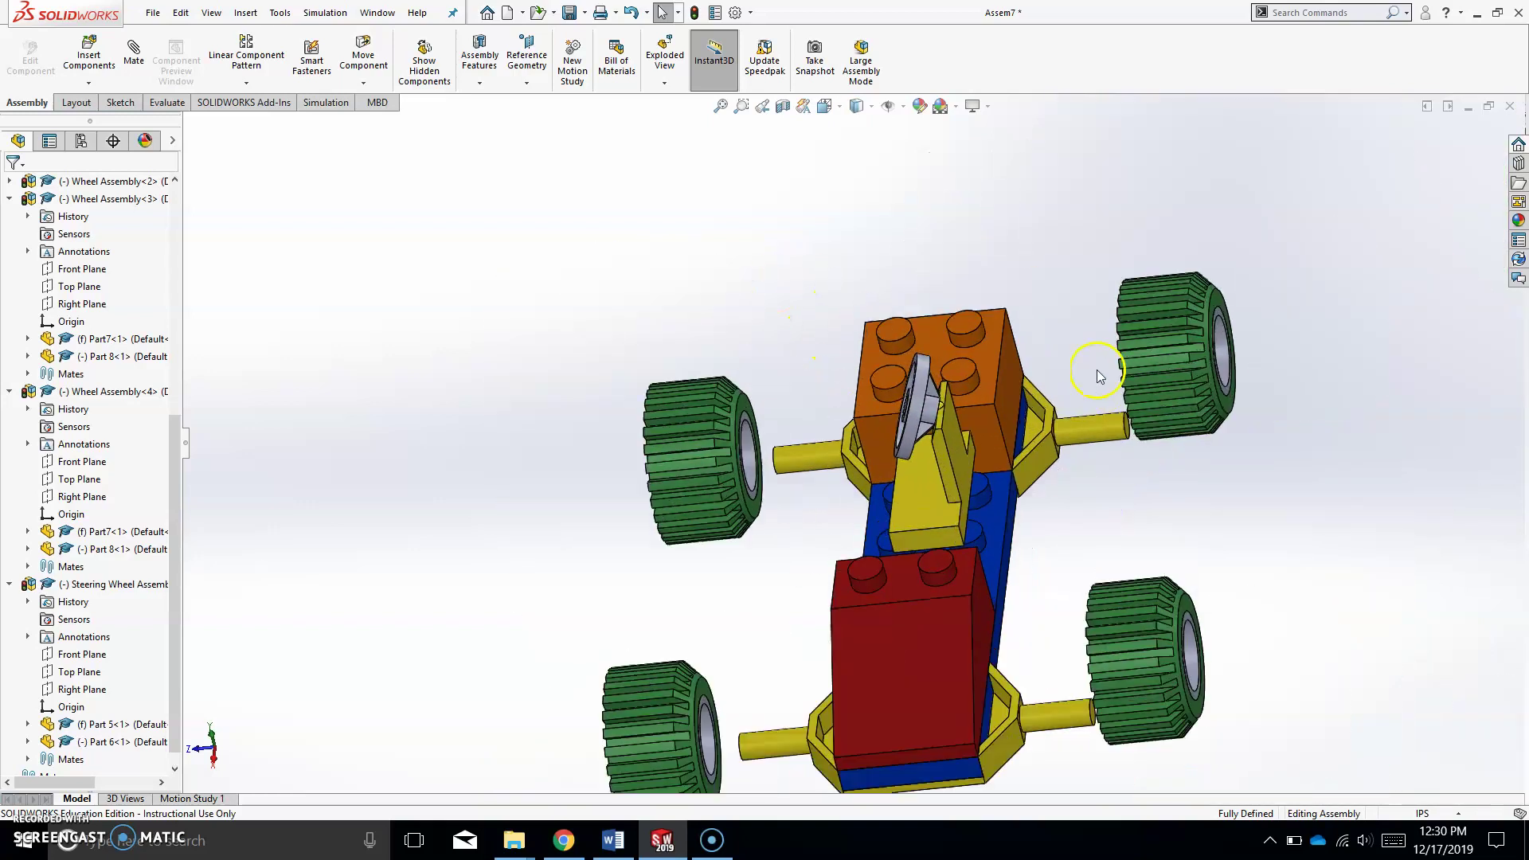
Examine the placement of the four wheels and the steering wheel assembly around the car body from several sides
{"action": "scroll", "coordinate": [1218, 477], "scroll_direction": "down", "scroll_amount": 2}
{"action": "scroll", "coordinate": [943, 530], "scroll_direction": "down", "scroll_amount": 2}
{"action": "middle_click_drag", "start_coordinate": [942, 537], "coordinate": [875, 402]}
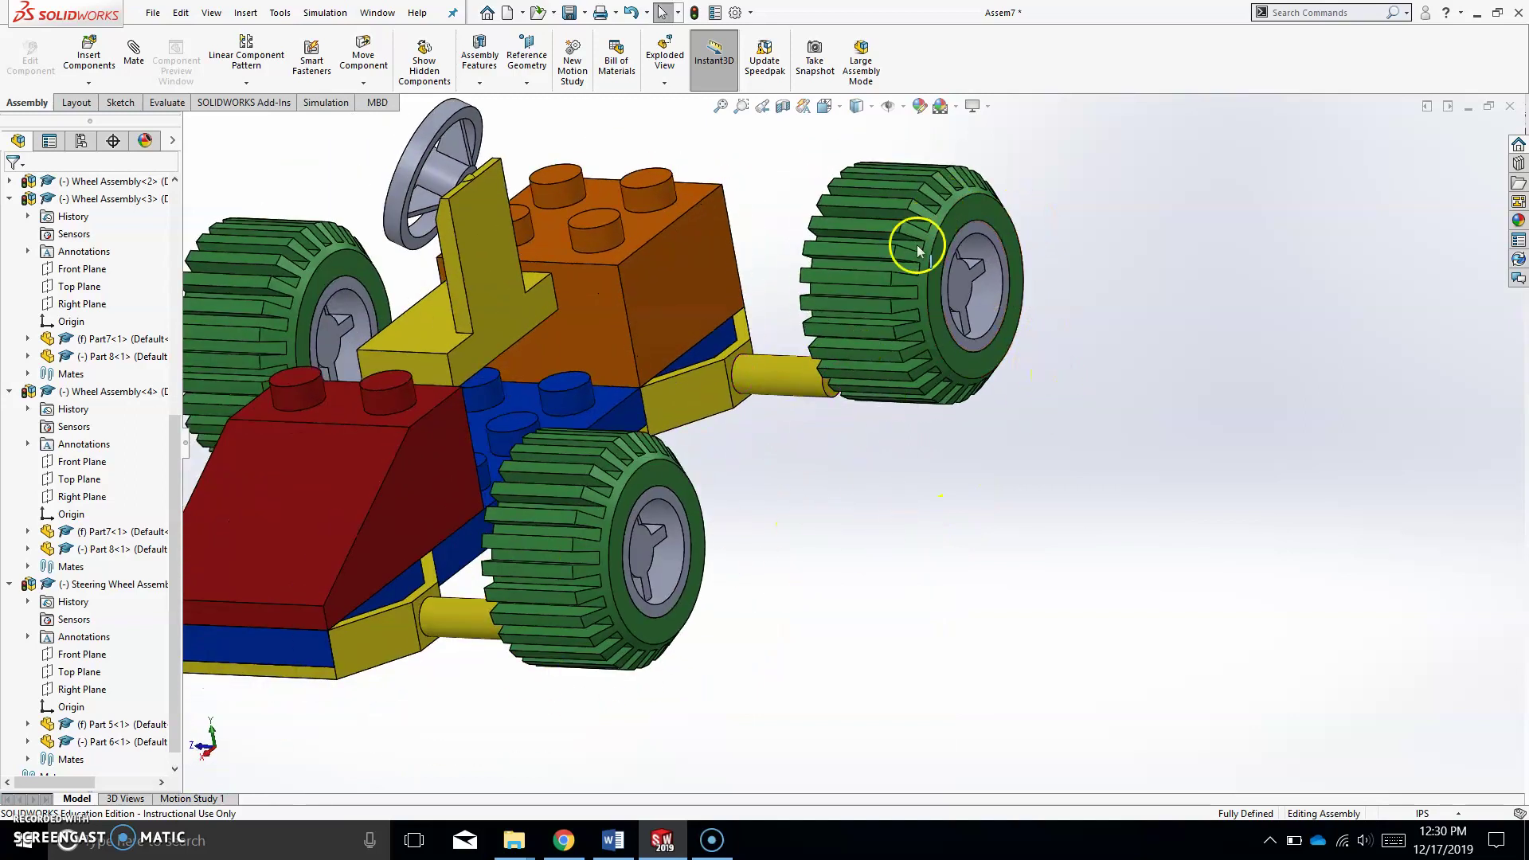
{"action": "scroll", "coordinate": [130, 479], "scroll_direction": "up", "scroll_amount": 3}
{"action": "scroll", "coordinate": [333, 509], "scroll_direction": "up", "scroll_amount": 4}
{"action": "scroll", "coordinate": [341, 513], "scroll_direction": "down", "scroll_amount": 3}
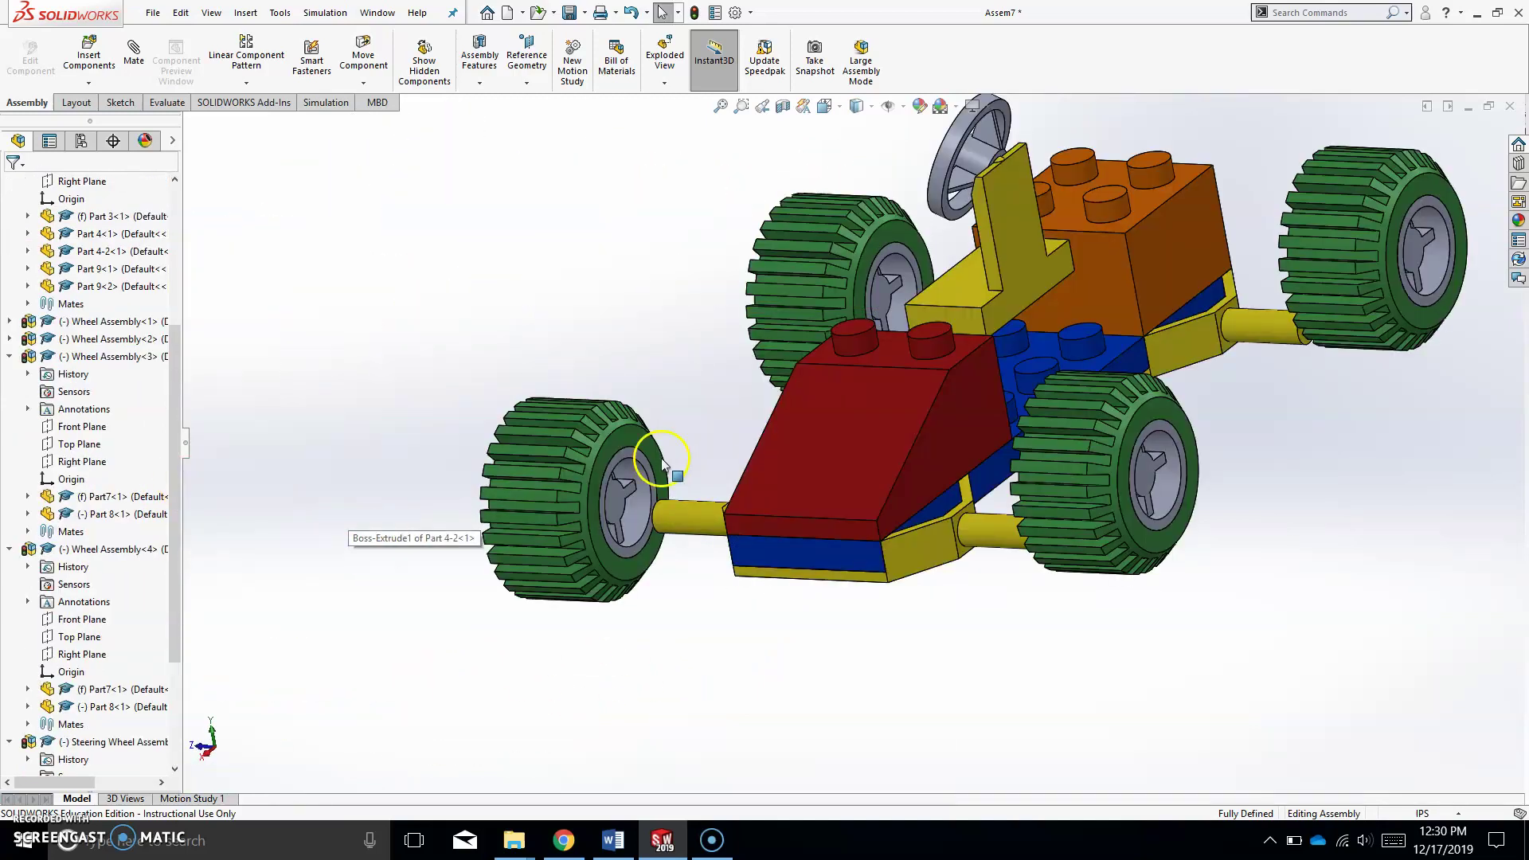
{"action": "middle_click_drag", "start_coordinate": [556, 527], "coordinate": [756, 558]}
{"action": "middle_click_drag", "start_coordinate": [541, 466], "coordinate": [494, 418]}
{"action": "scroll", "coordinate": [493, 418], "scroll_direction": "up", "scroll_amount": 3}
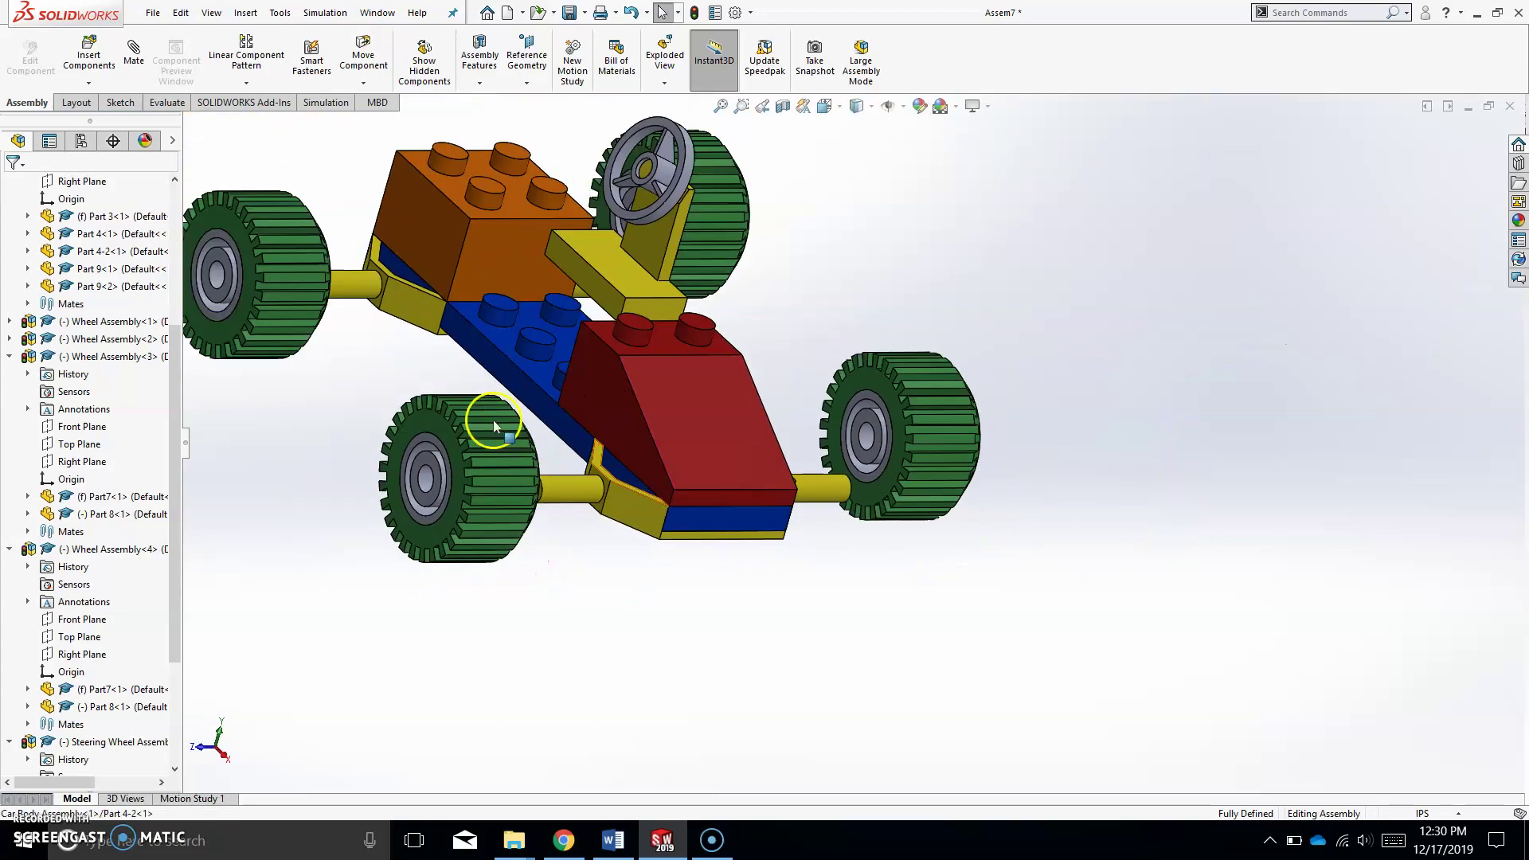
{"action": "middle_click_drag", "start_coordinate": [938, 497], "coordinate": [854, 502]}
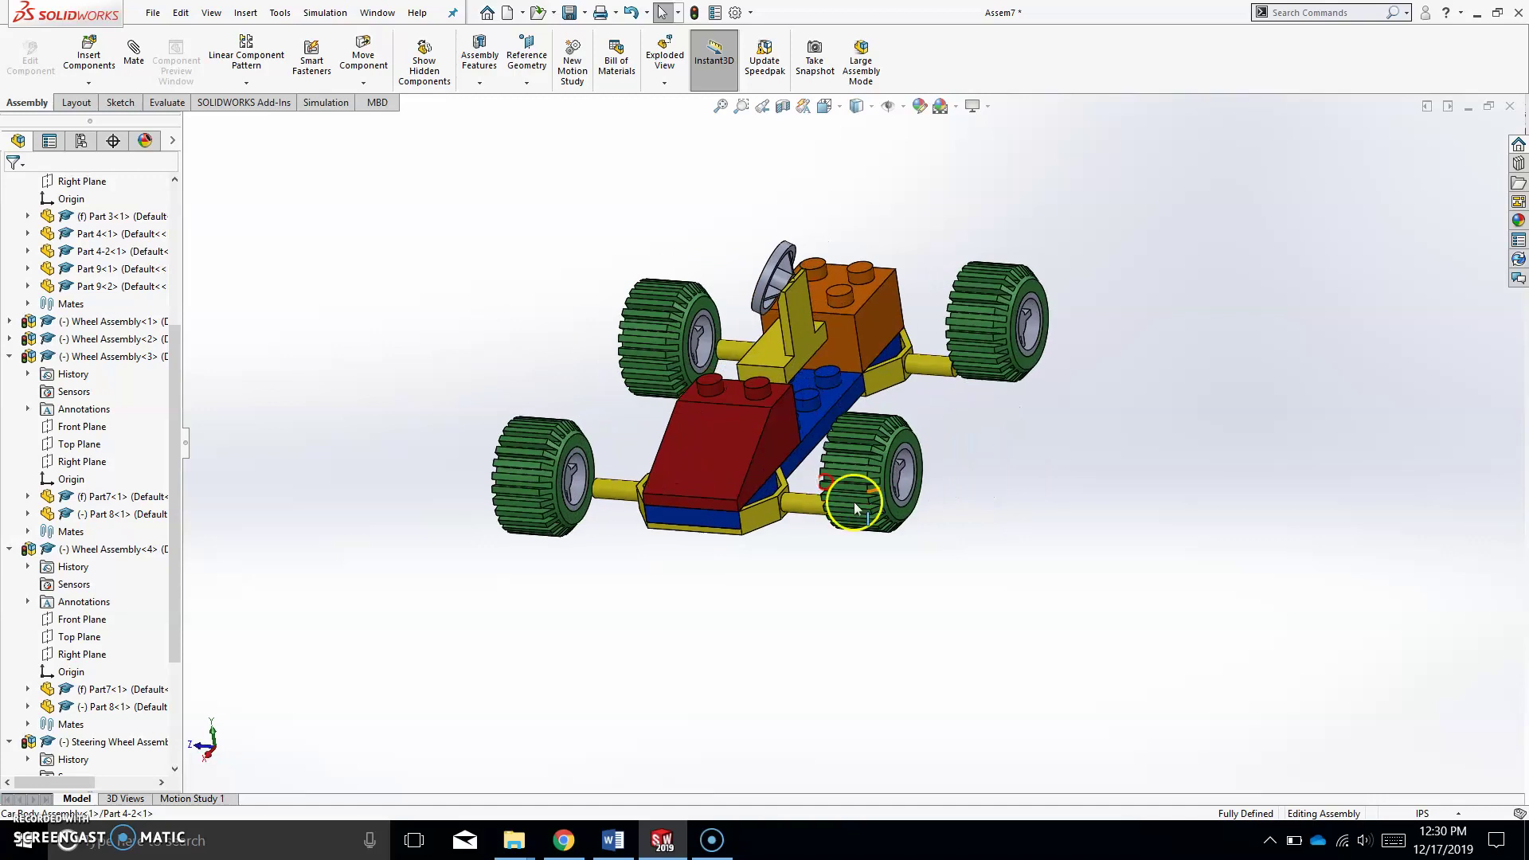
Mate one front axle's cylindrical face concentric with its wheel's hub hole, and slide the wheel outward clear of the axle end
{"action": "scroll", "coordinate": [1049, 434], "scroll_direction": "down", "scroll_amount": 3}
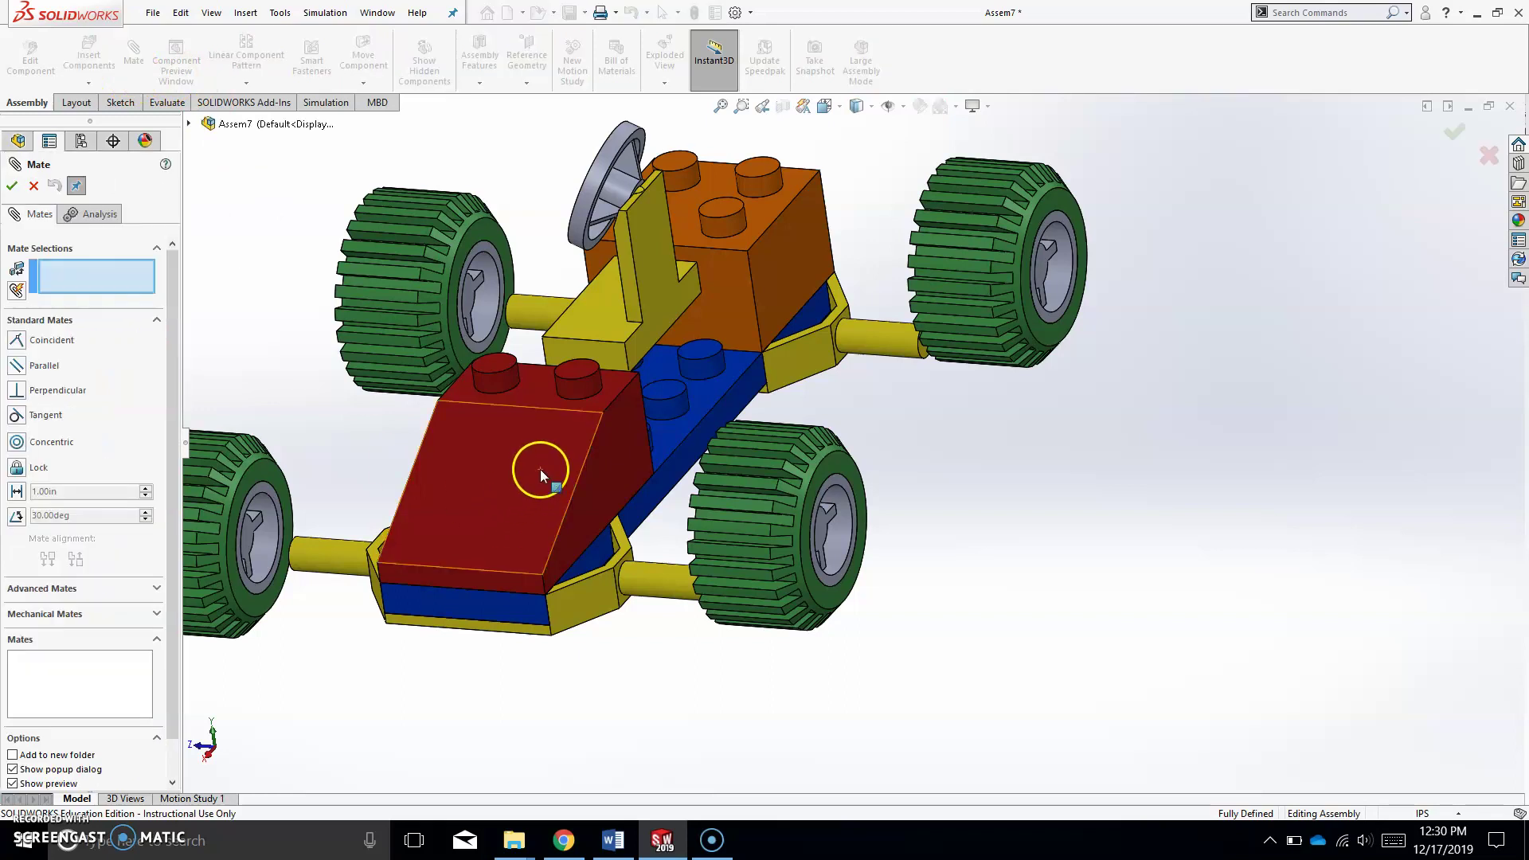
{"action": "scroll", "coordinate": [723, 706], "scroll_direction": "down", "scroll_amount": 10}
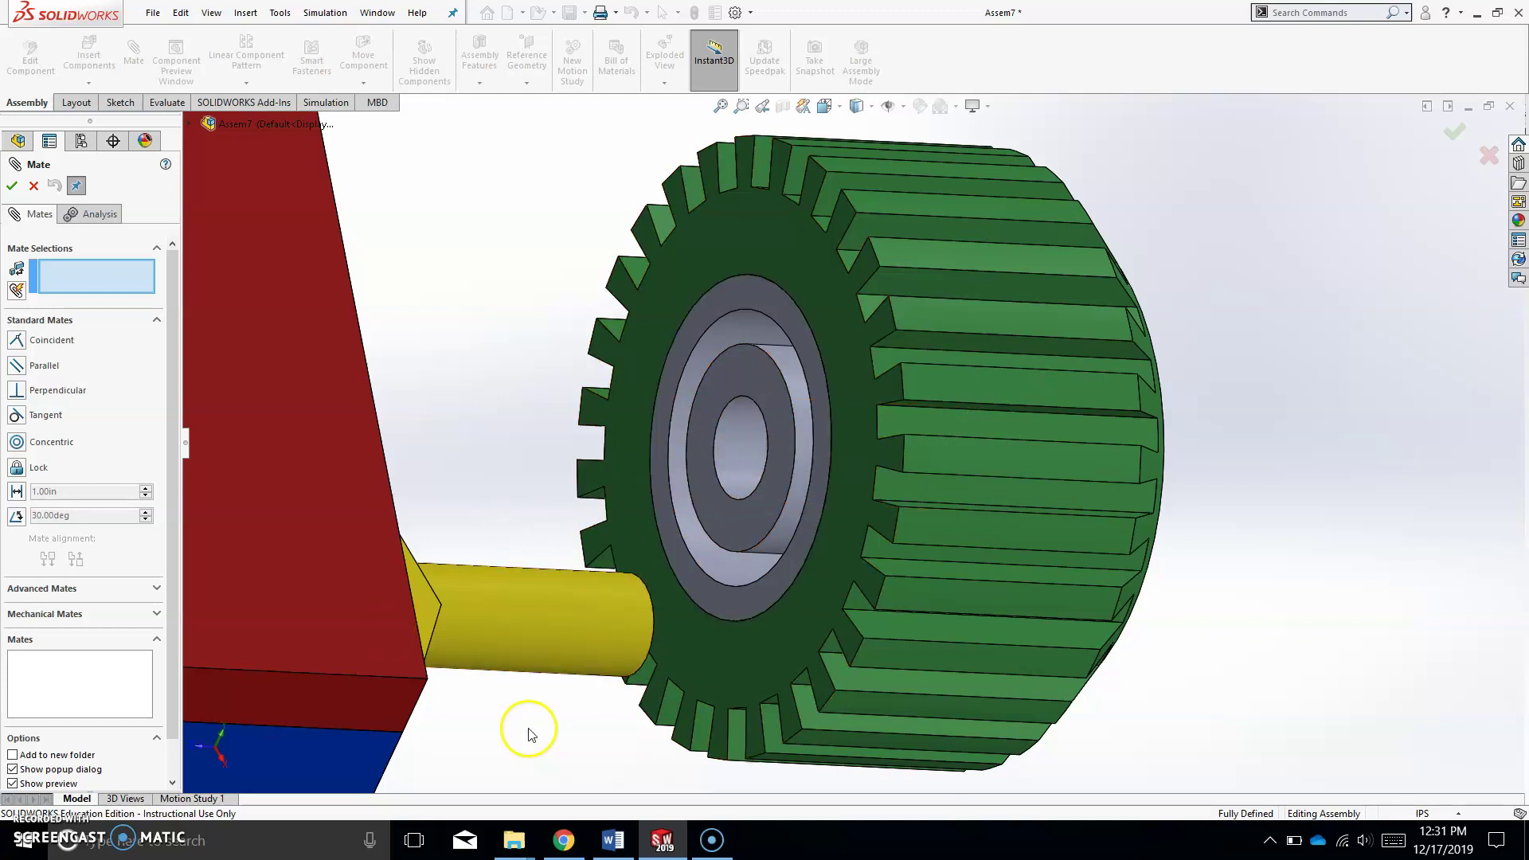
{"action": "left_click", "coordinate": [552, 639]}
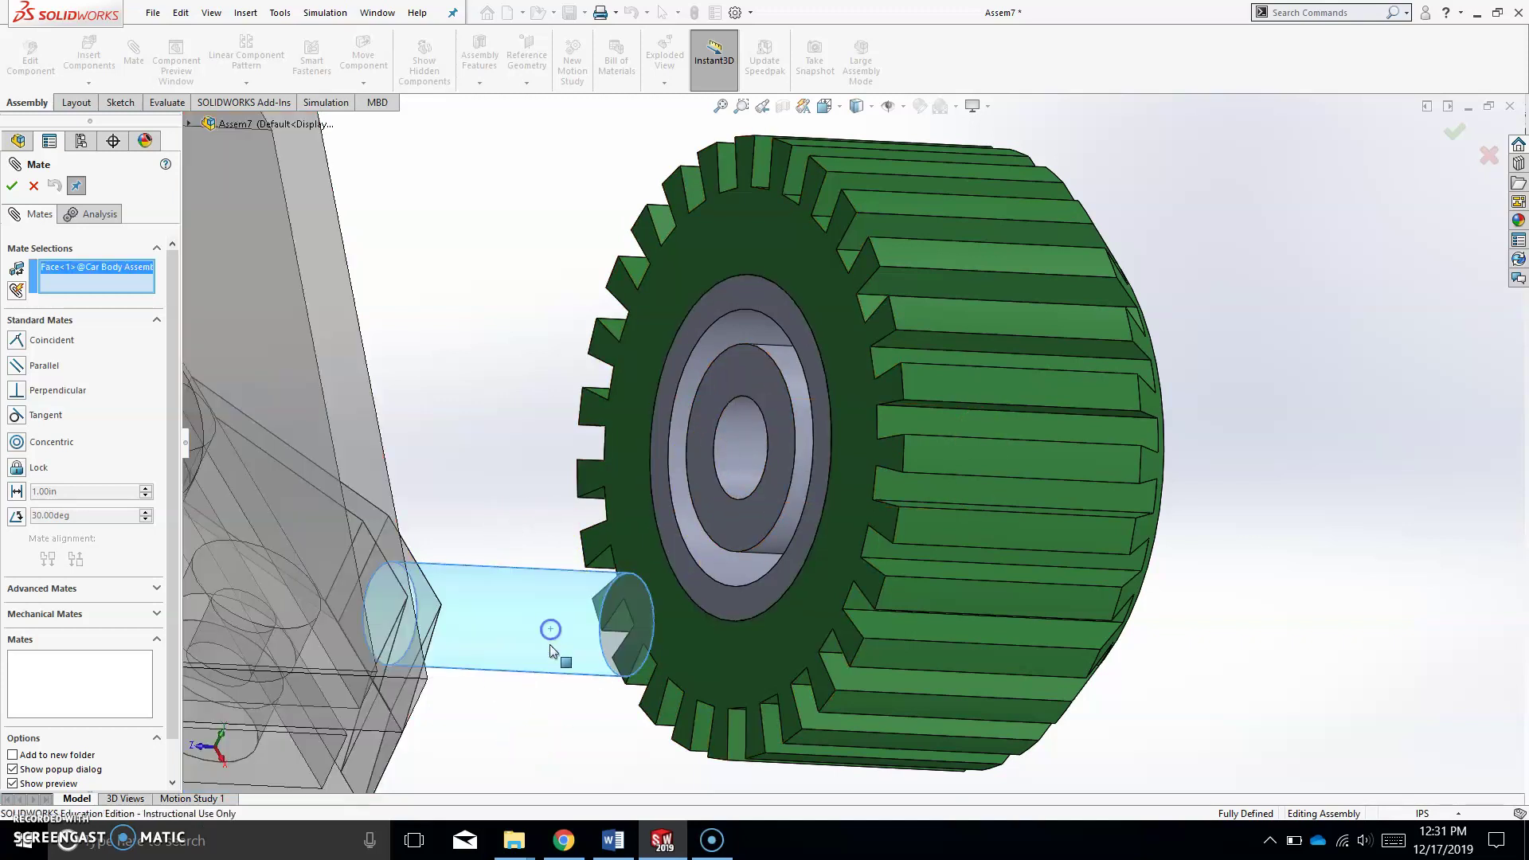
{"action": "left_click", "coordinate": [739, 440]}
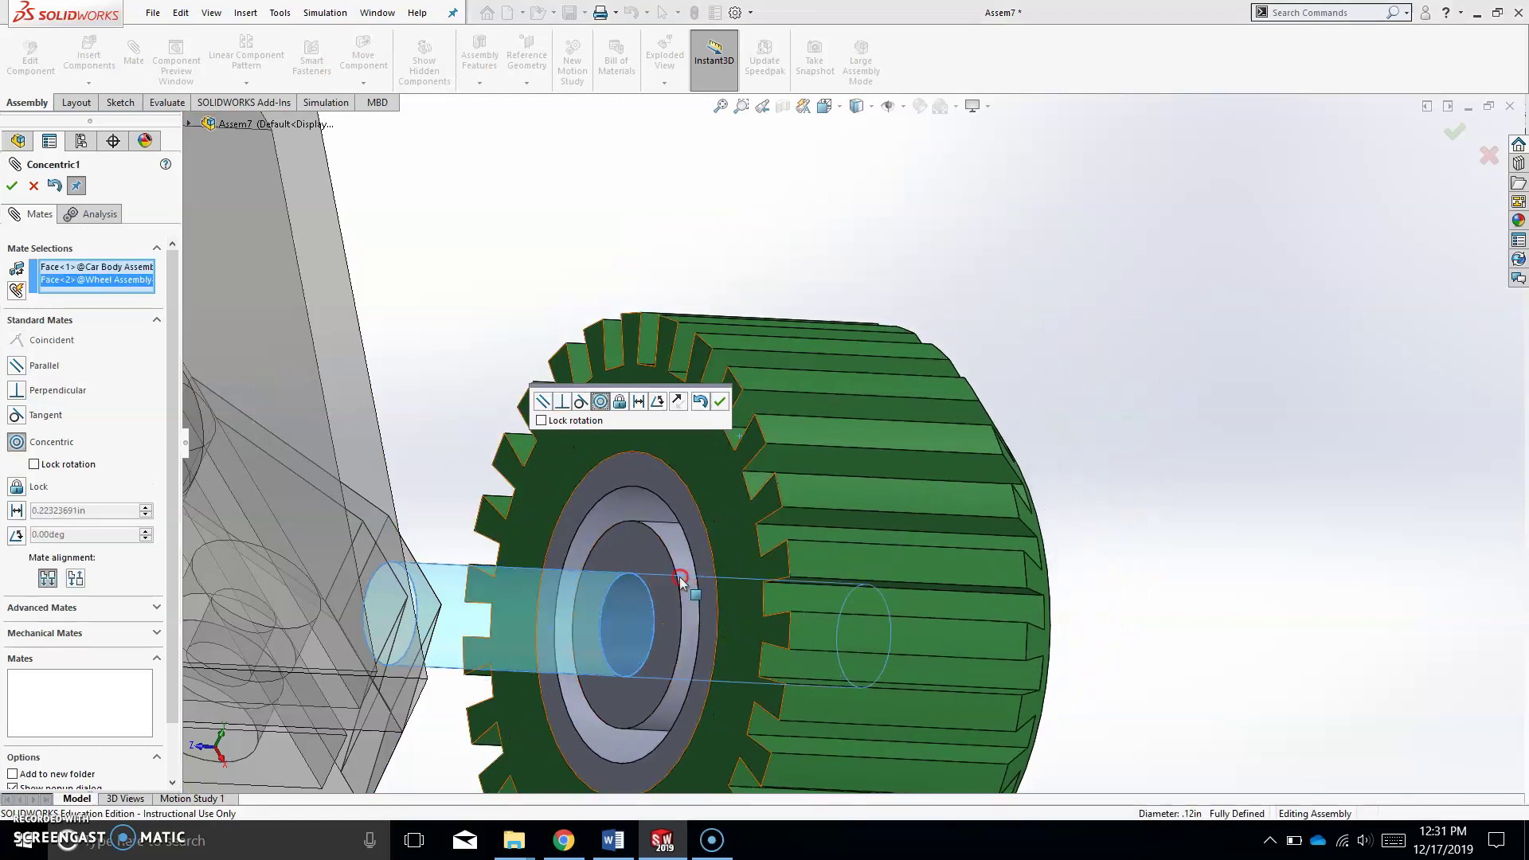
{"action": "middle_click_drag", "start_coordinate": [737, 440], "coordinate": [637, 605]}
{"action": "left_click", "coordinate": [719, 401]}
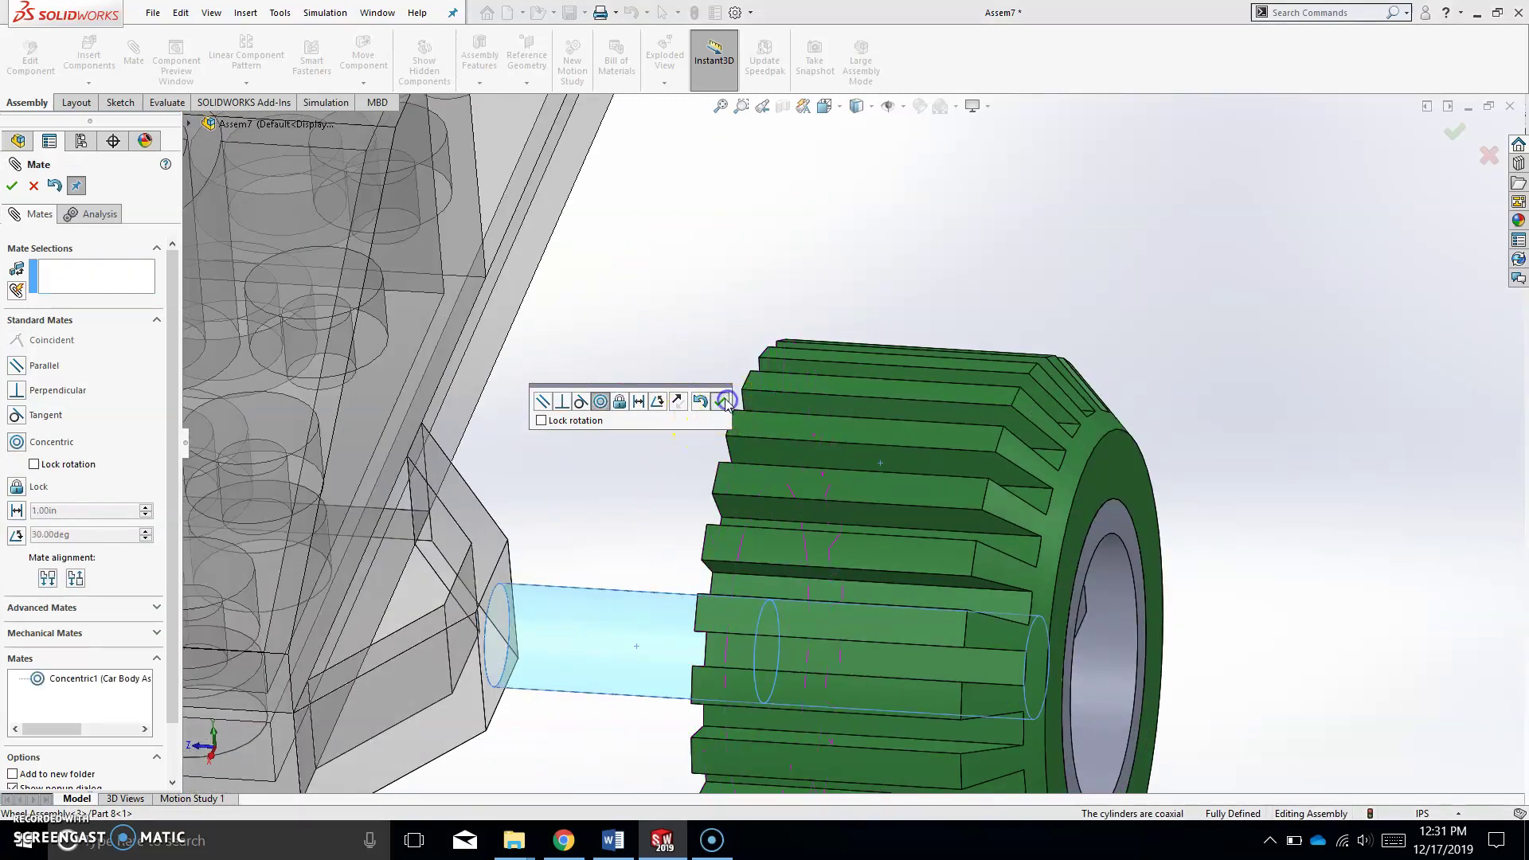
{"action": "scroll", "coordinate": [863, 547], "scroll_direction": "up", "scroll_amount": 5}
{"action": "left_click_drag", "start_coordinate": [863, 546], "coordinate": [898, 562]}
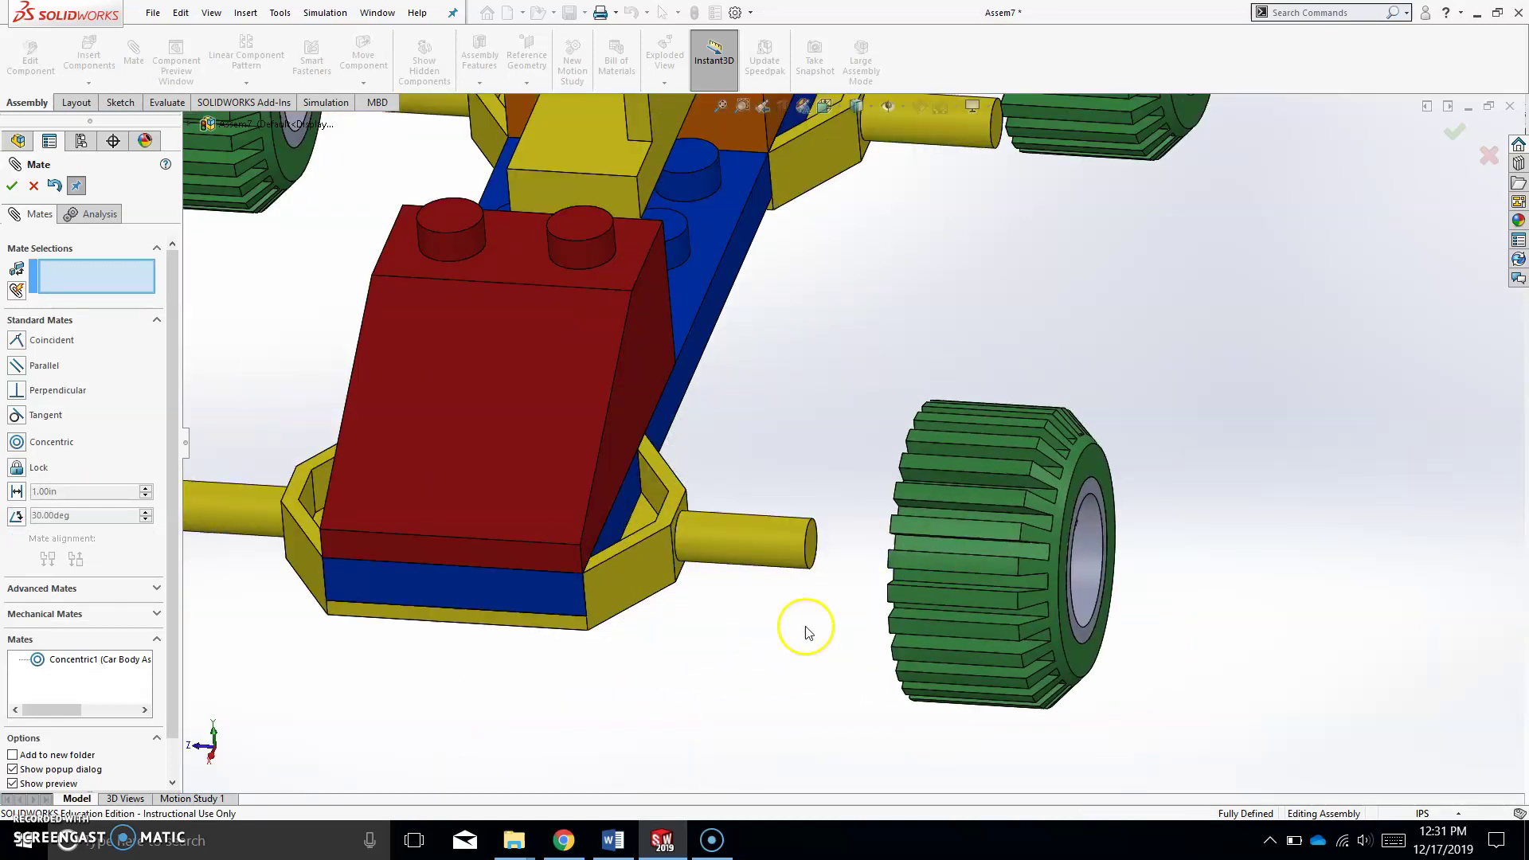
Add a coincident mate between the front axle bracket's outer face and the inner hub face of the same wheel
{"action": "scroll", "coordinate": [778, 571], "scroll_direction": "down", "scroll_amount": 5}
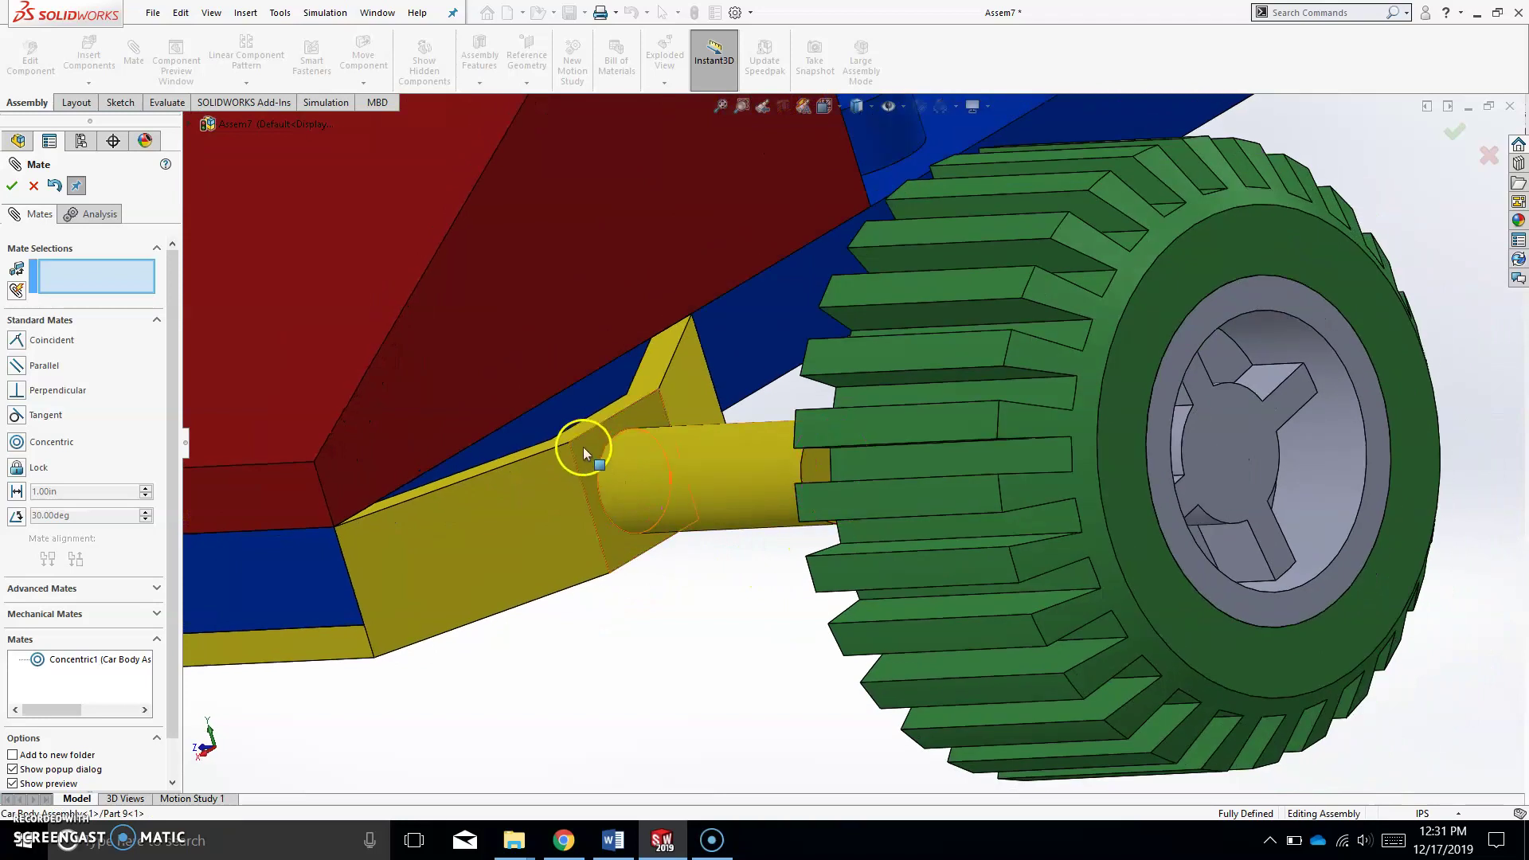
{"action": "left_click", "coordinate": [589, 444]}
{"action": "middle_click_drag", "start_coordinate": [614, 502], "coordinate": [989, 341]}
{"action": "left_click", "coordinate": [928, 382]}
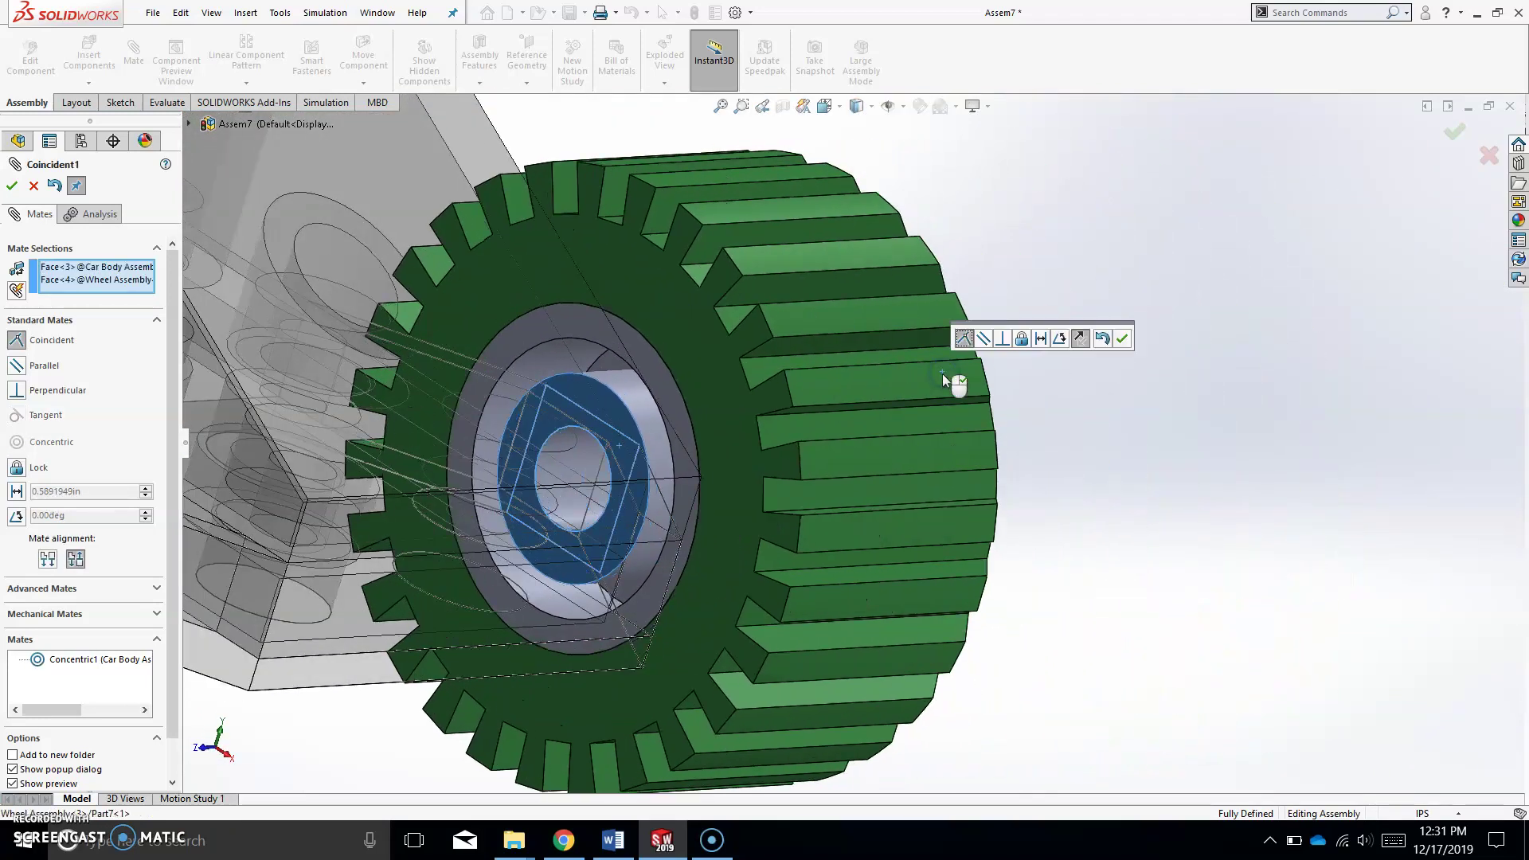
{"action": "left_click", "coordinate": [1122, 337]}
Check how the mated front wheel sits against the car body from several angles, and close the Mate command
{"action": "middle_click_drag", "start_coordinate": [1058, 419], "coordinate": [965, 417]}
{"action": "scroll", "coordinate": [848, 442], "scroll_direction": "up", "scroll_amount": 6}
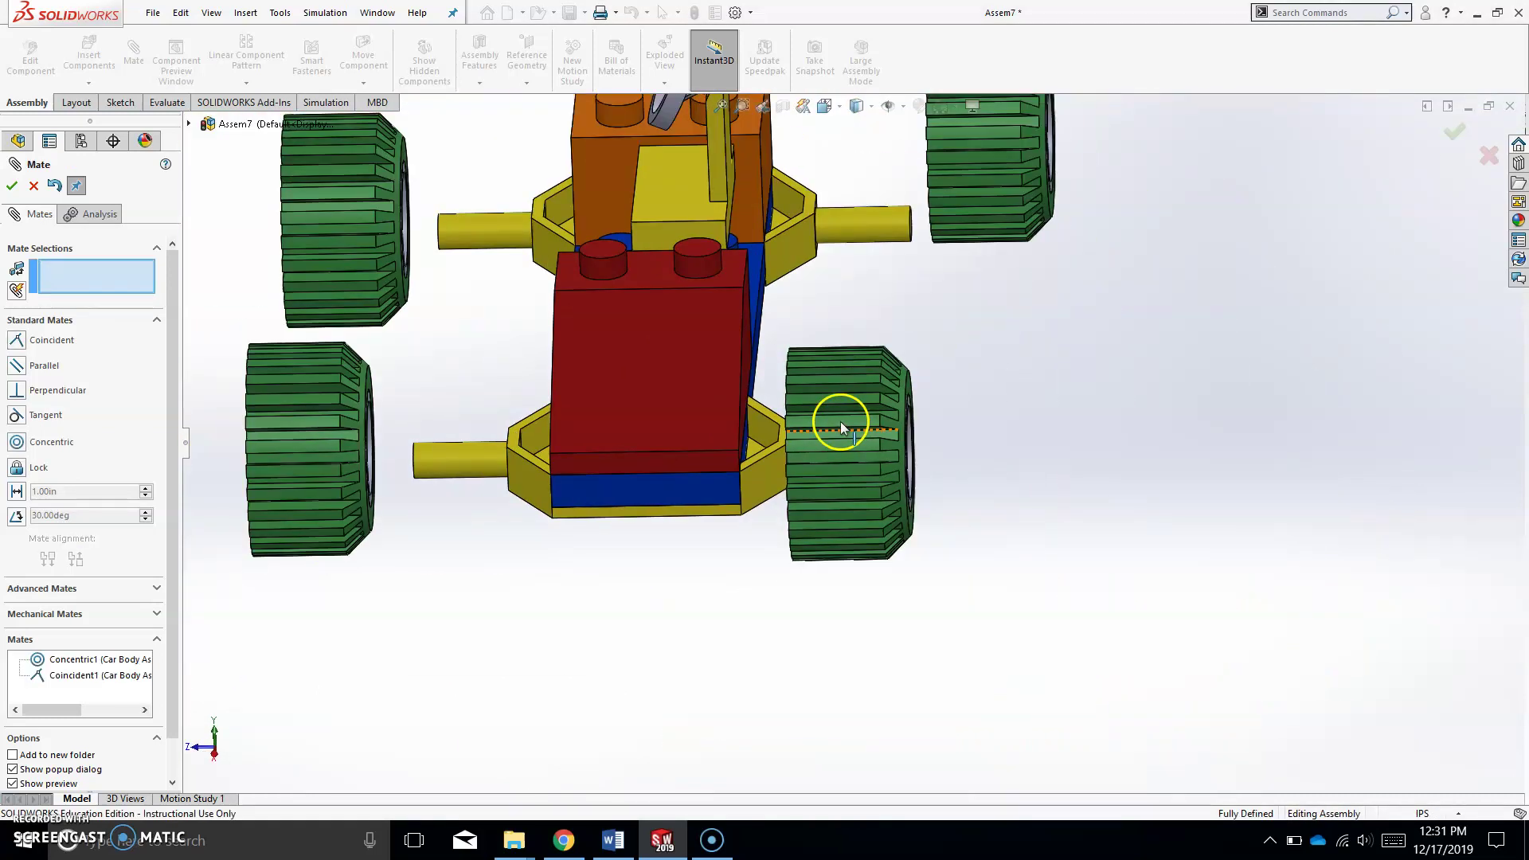
{"action": "scroll", "coordinate": [837, 382], "scroll_direction": "down", "scroll_amount": 1}
{"action": "left_click_drag", "start_coordinate": [852, 451], "coordinate": [906, 538]}
{"action": "middle_click_drag", "start_coordinate": [902, 579], "coordinate": [878, 478]}
{"action": "left_click_drag", "start_coordinate": [877, 478], "coordinate": [1032, 497]}
{"action": "middle_click_drag", "start_coordinate": [1033, 496], "coordinate": [899, 522]}
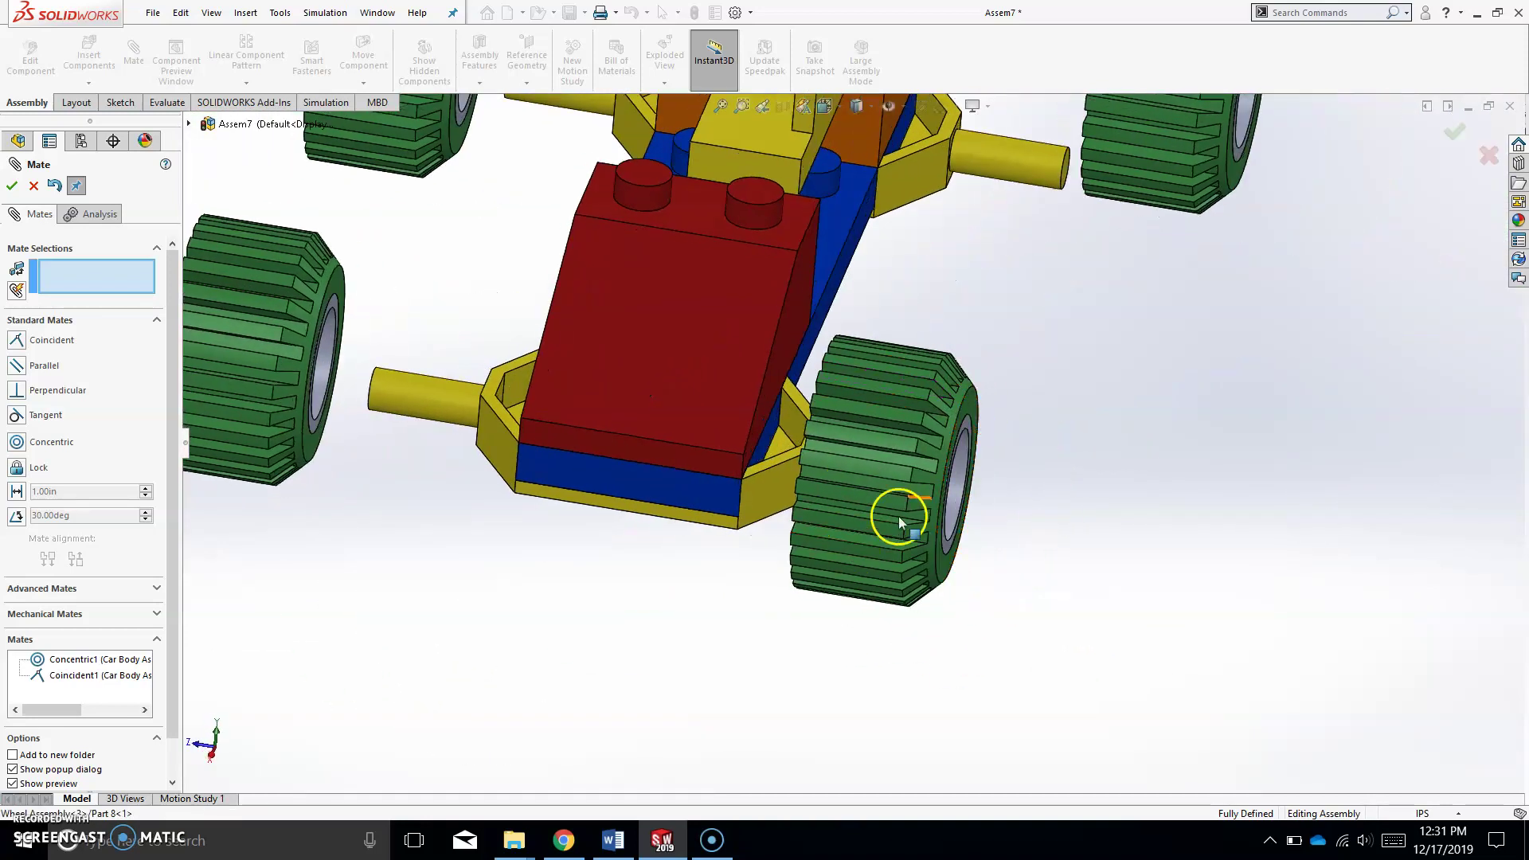
{"action": "scroll", "coordinate": [1054, 434], "scroll_direction": "up", "scroll_amount": 3}
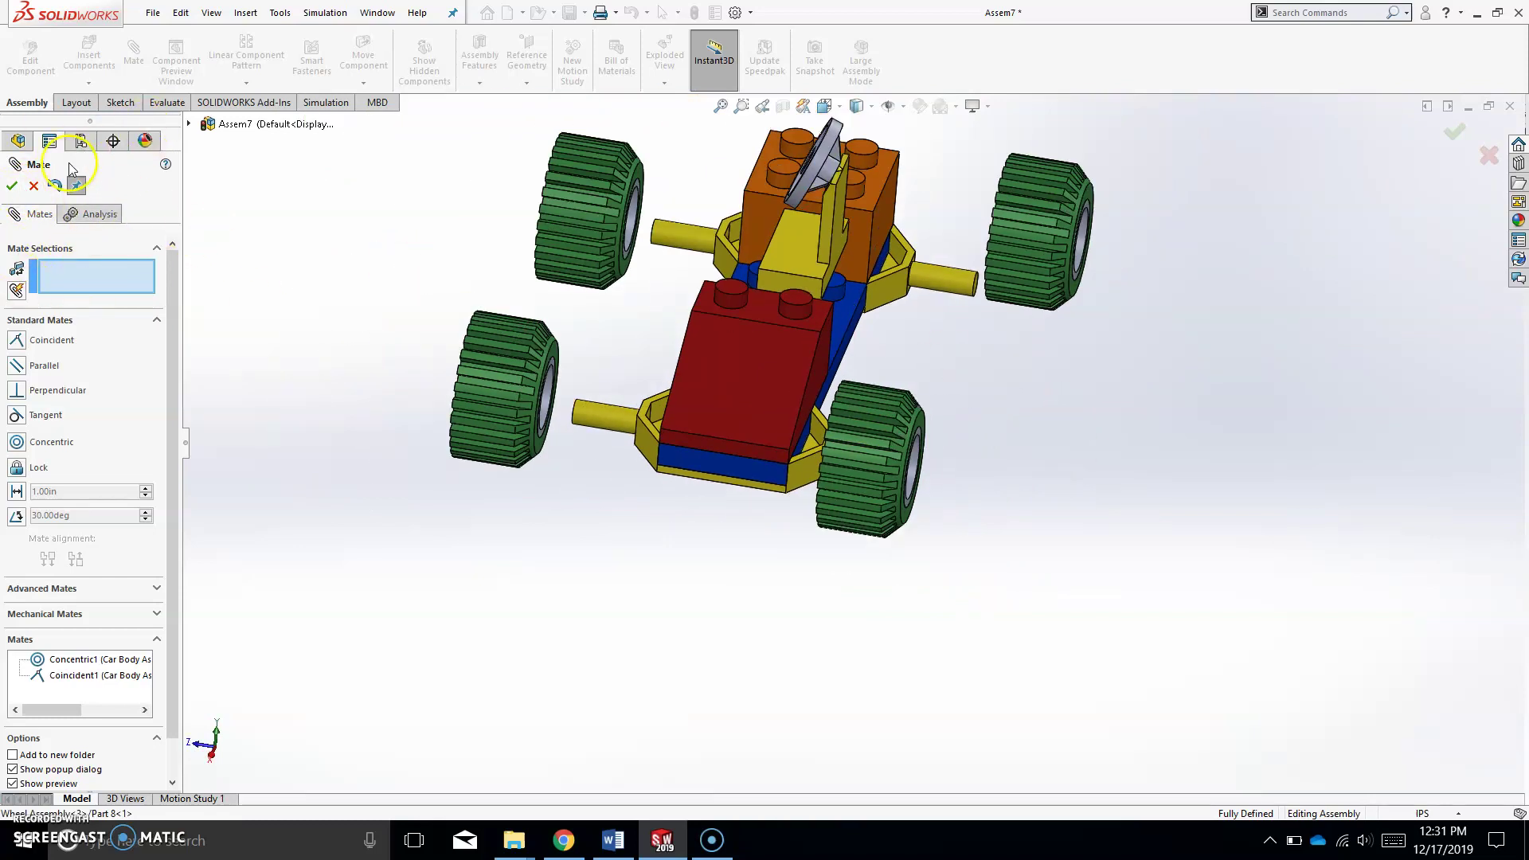
{"action": "left_click", "coordinate": [32, 188]}
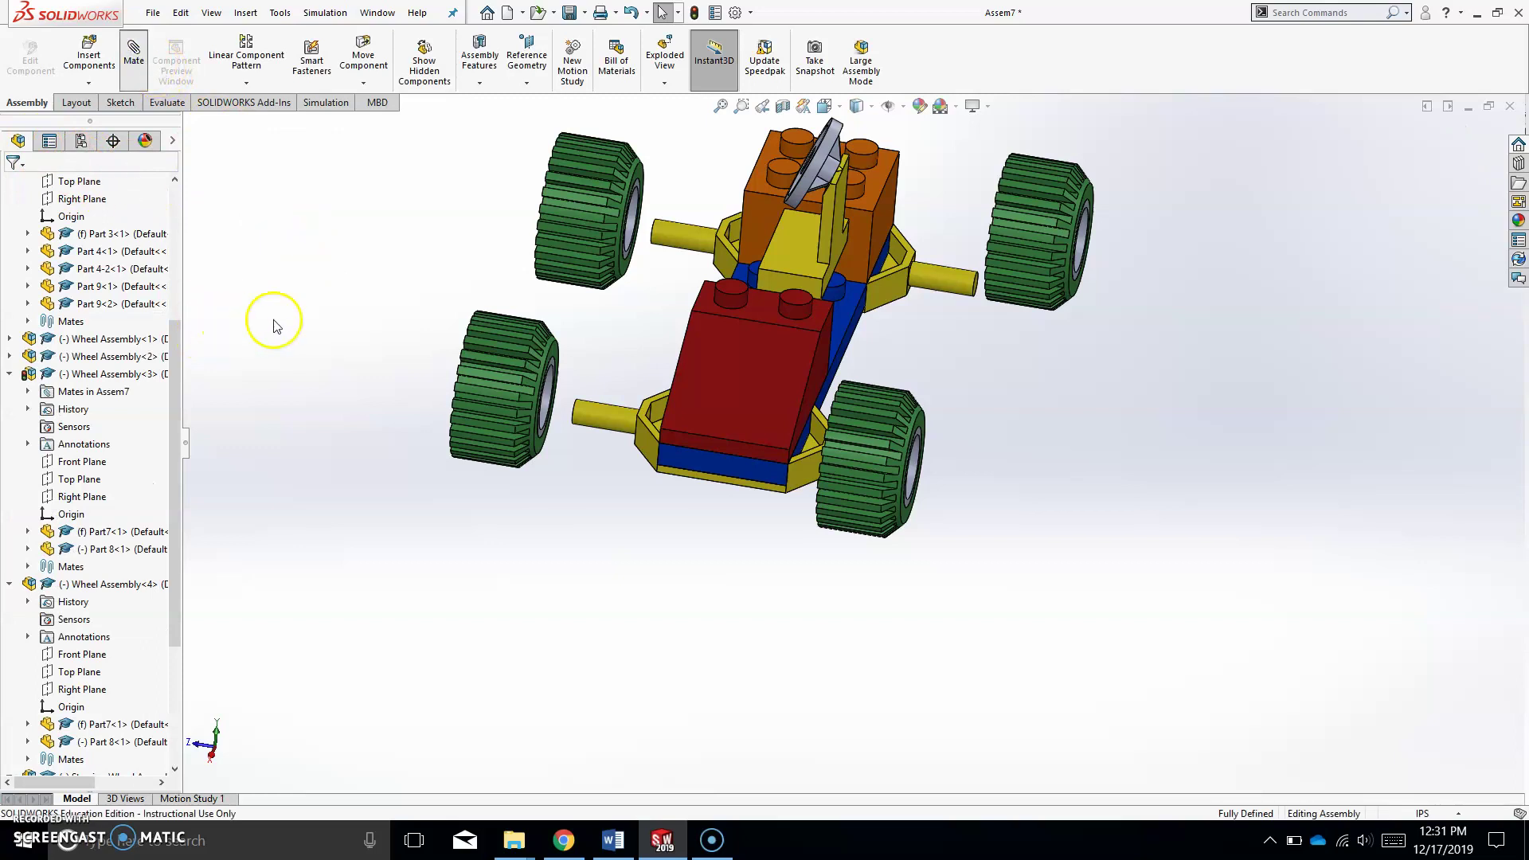
{"action": "scroll", "coordinate": [928, 238], "scroll_direction": "down", "scroll_amount": 4}
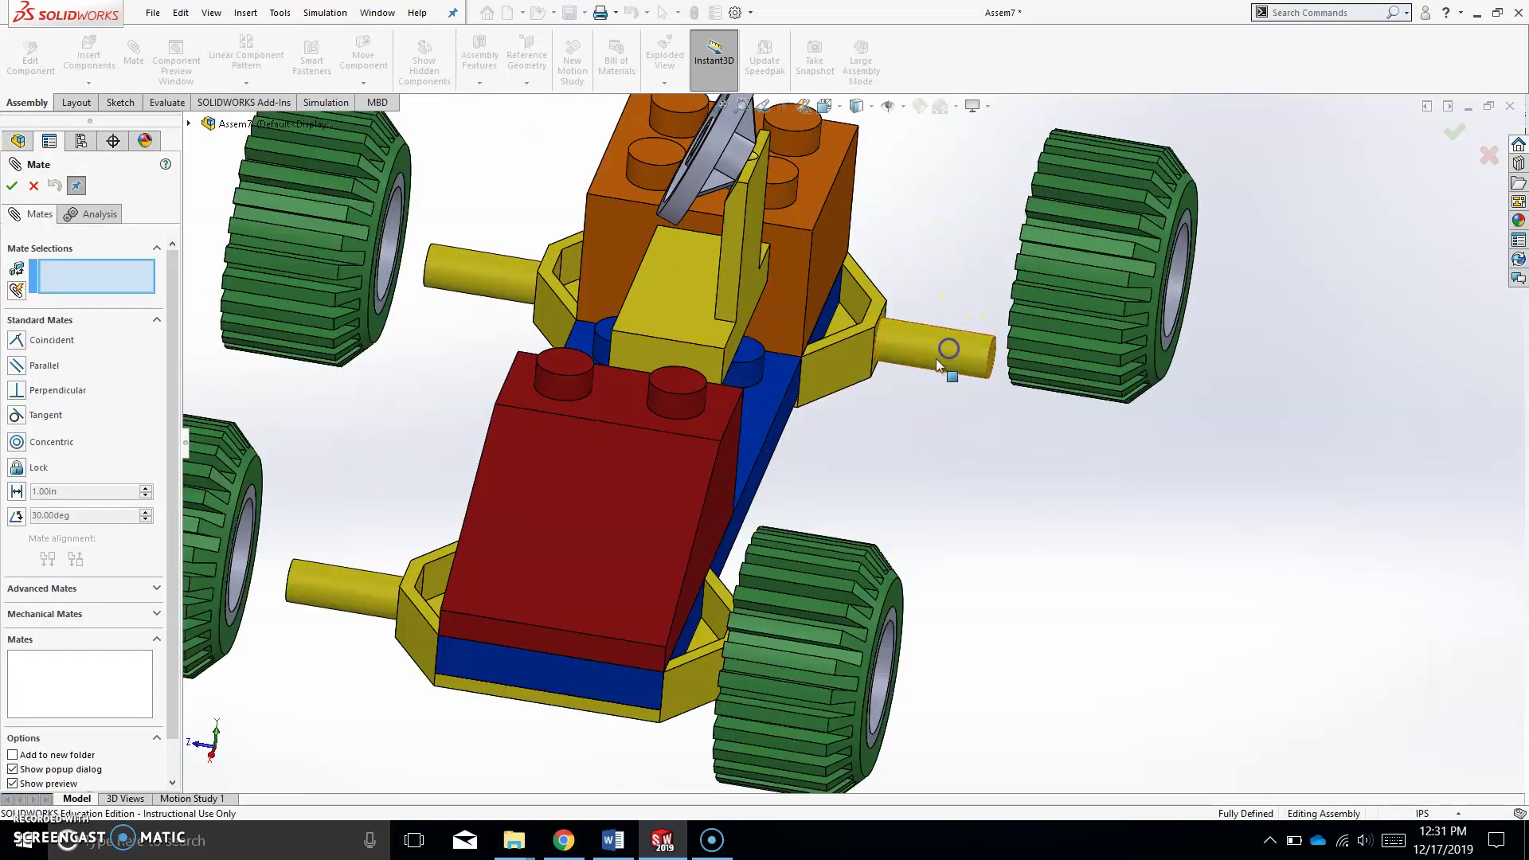
{"action": "left_click", "coordinate": [830, 381]}
{"action": "middle_click_drag", "start_coordinate": [820, 553], "coordinate": [958, 434]}
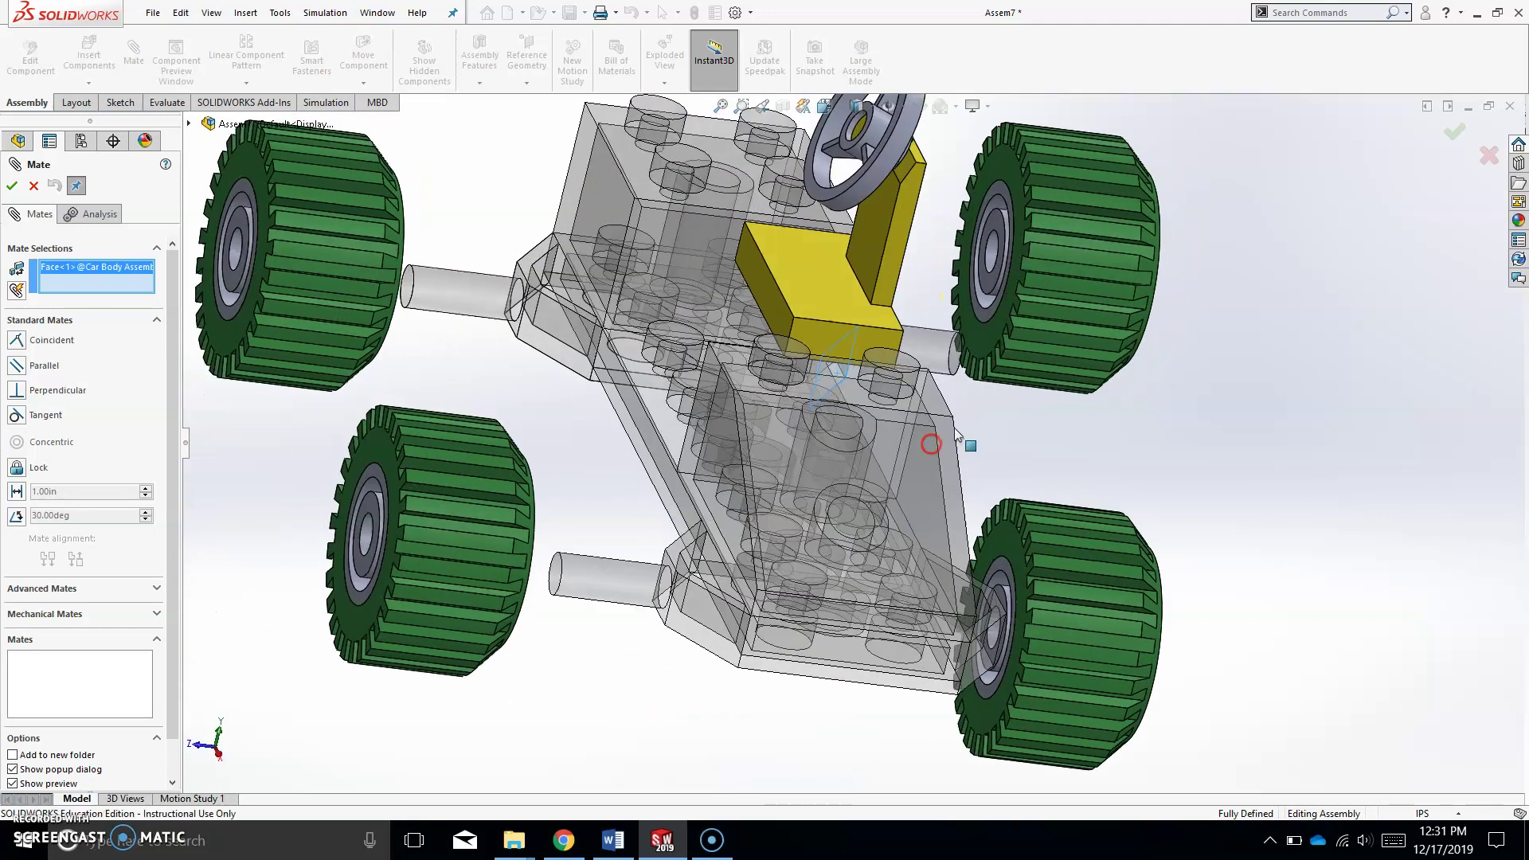
{"action": "left_click", "coordinate": [999, 218]}
{"action": "middle_click_drag", "start_coordinate": [1092, 393], "coordinate": [900, 300]}
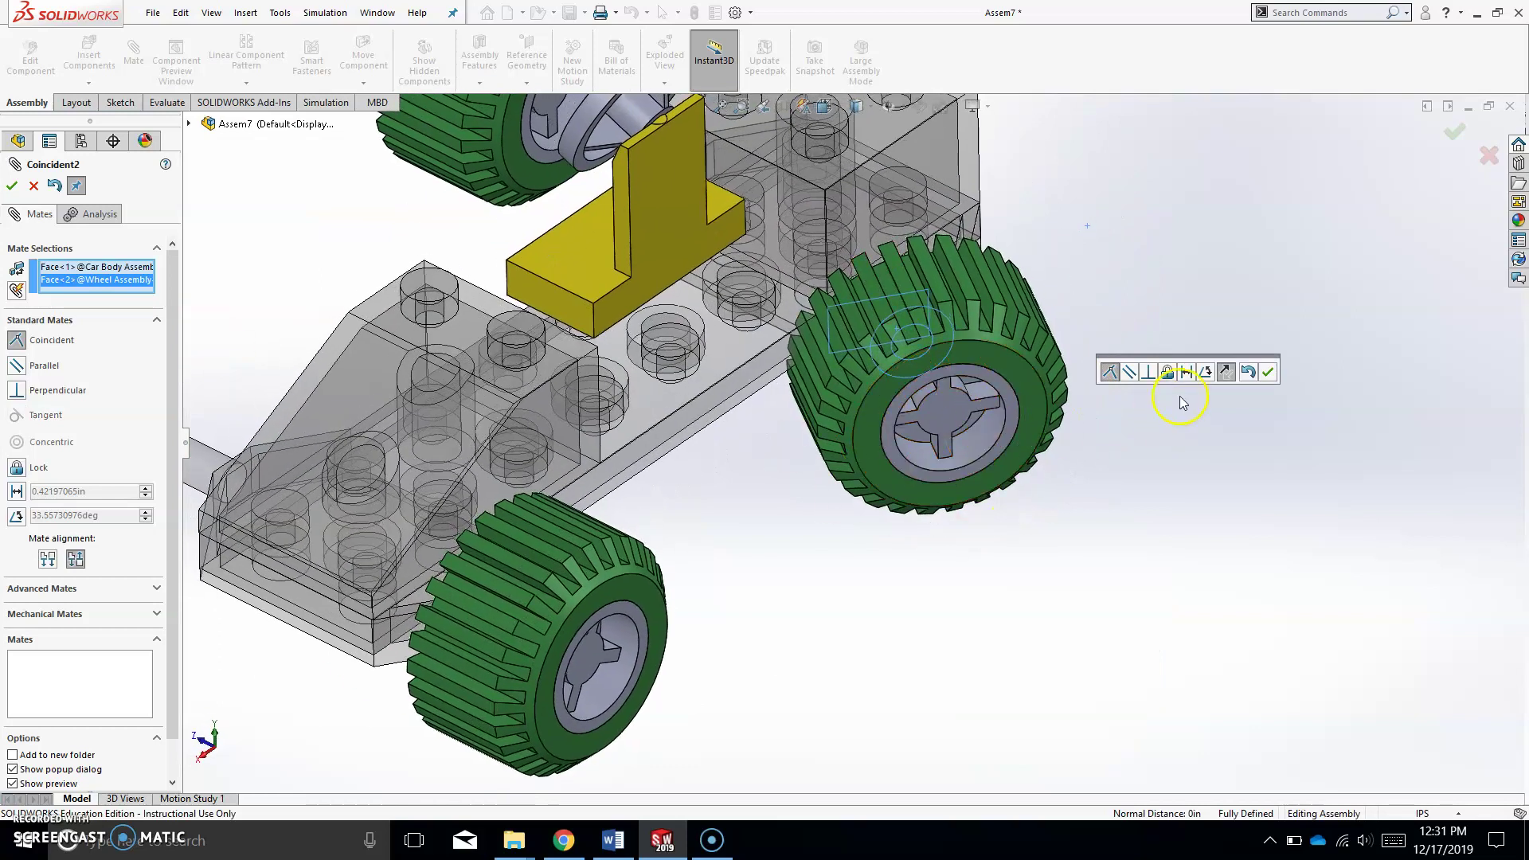
{"action": "left_click", "coordinate": [1248, 372]}
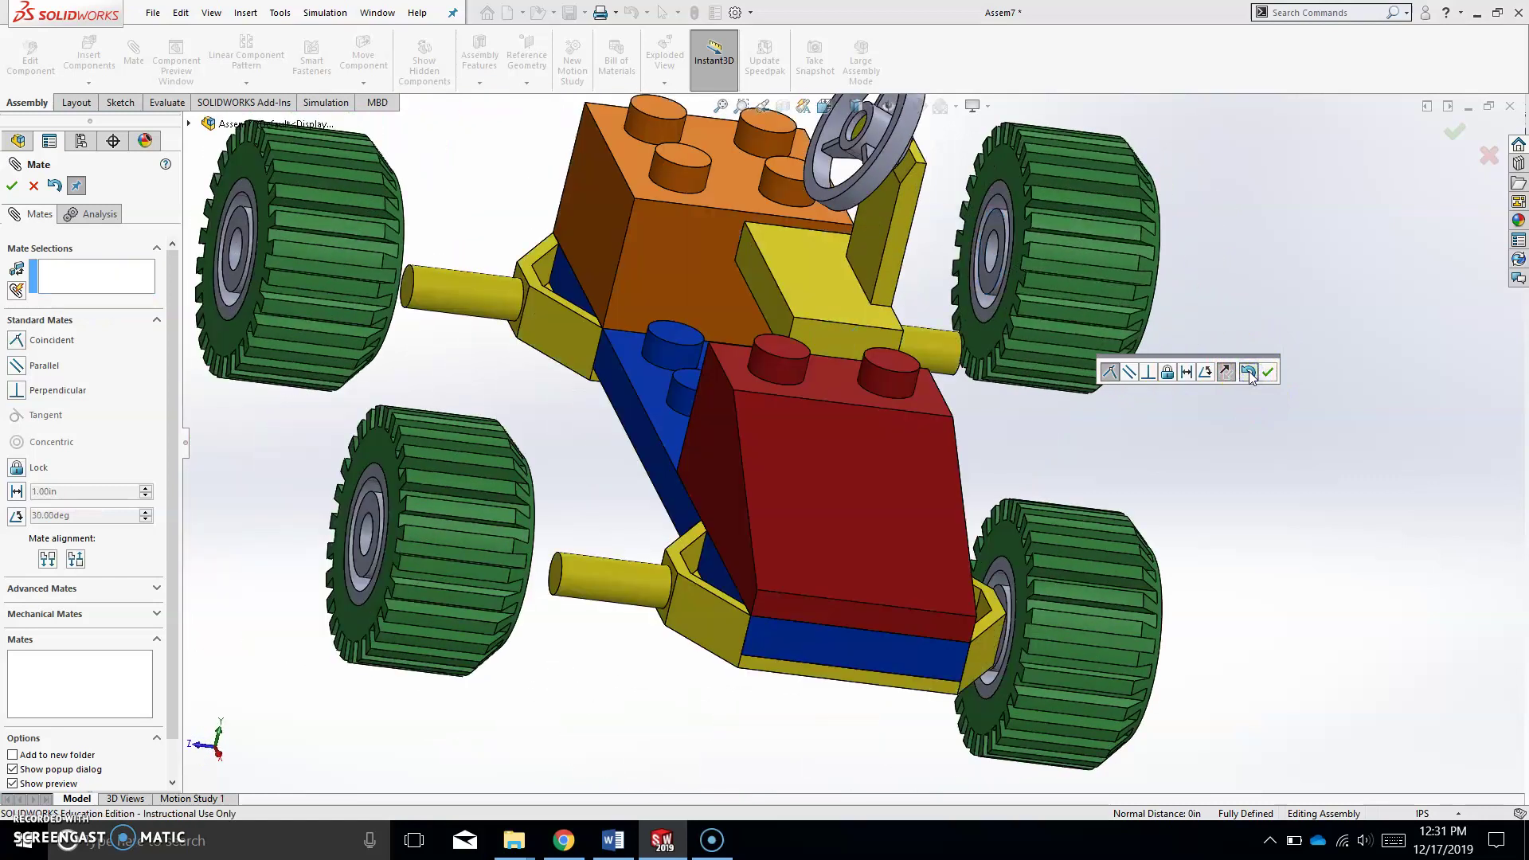
{"action": "middle_click_drag", "start_coordinate": [1176, 461], "coordinate": [766, 390]}
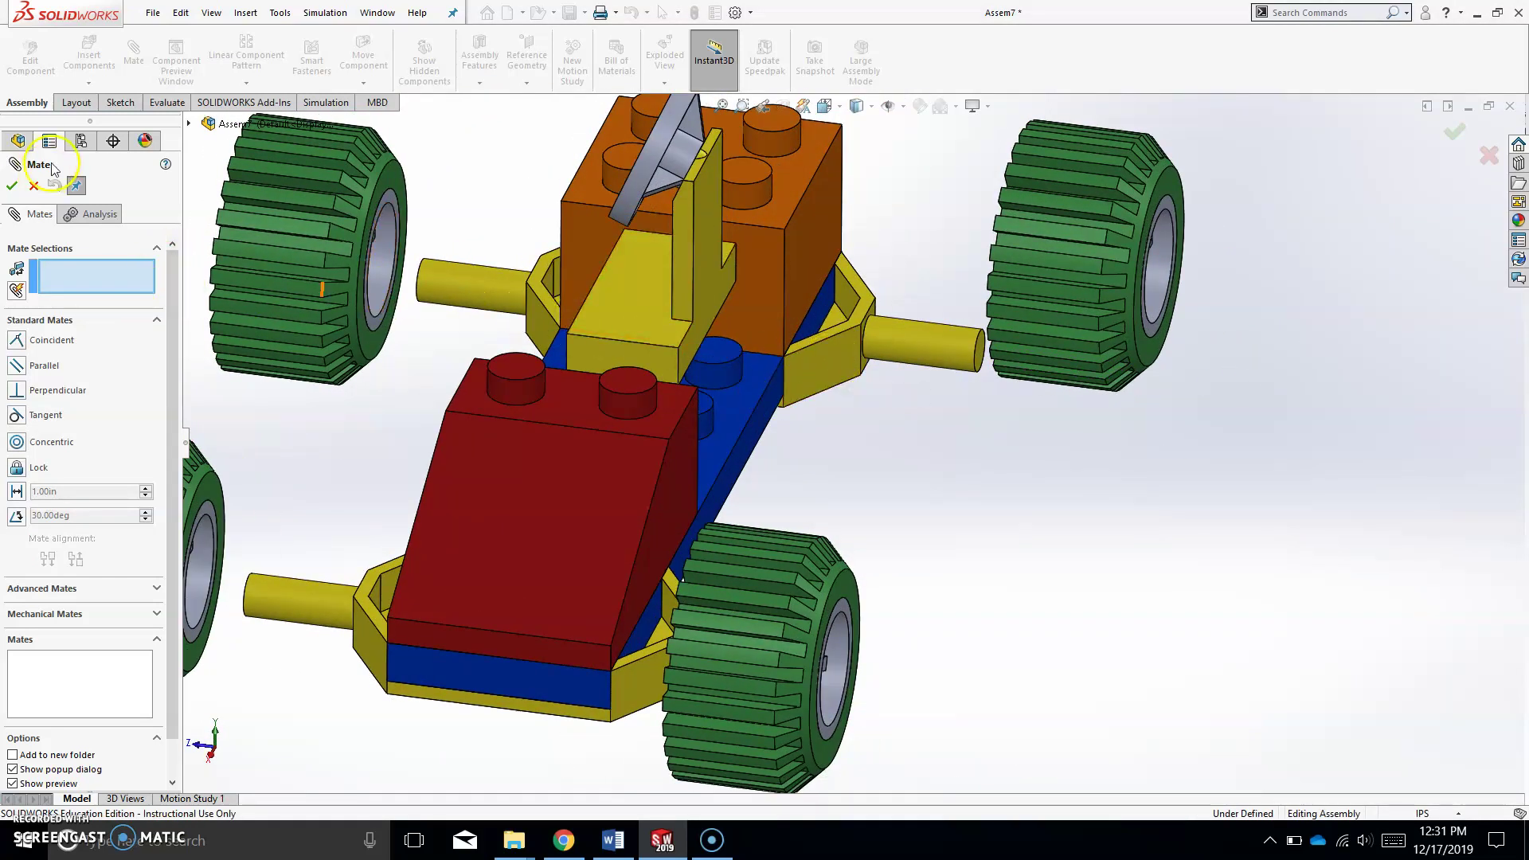
{"action": "left_click", "coordinate": [32, 187]}
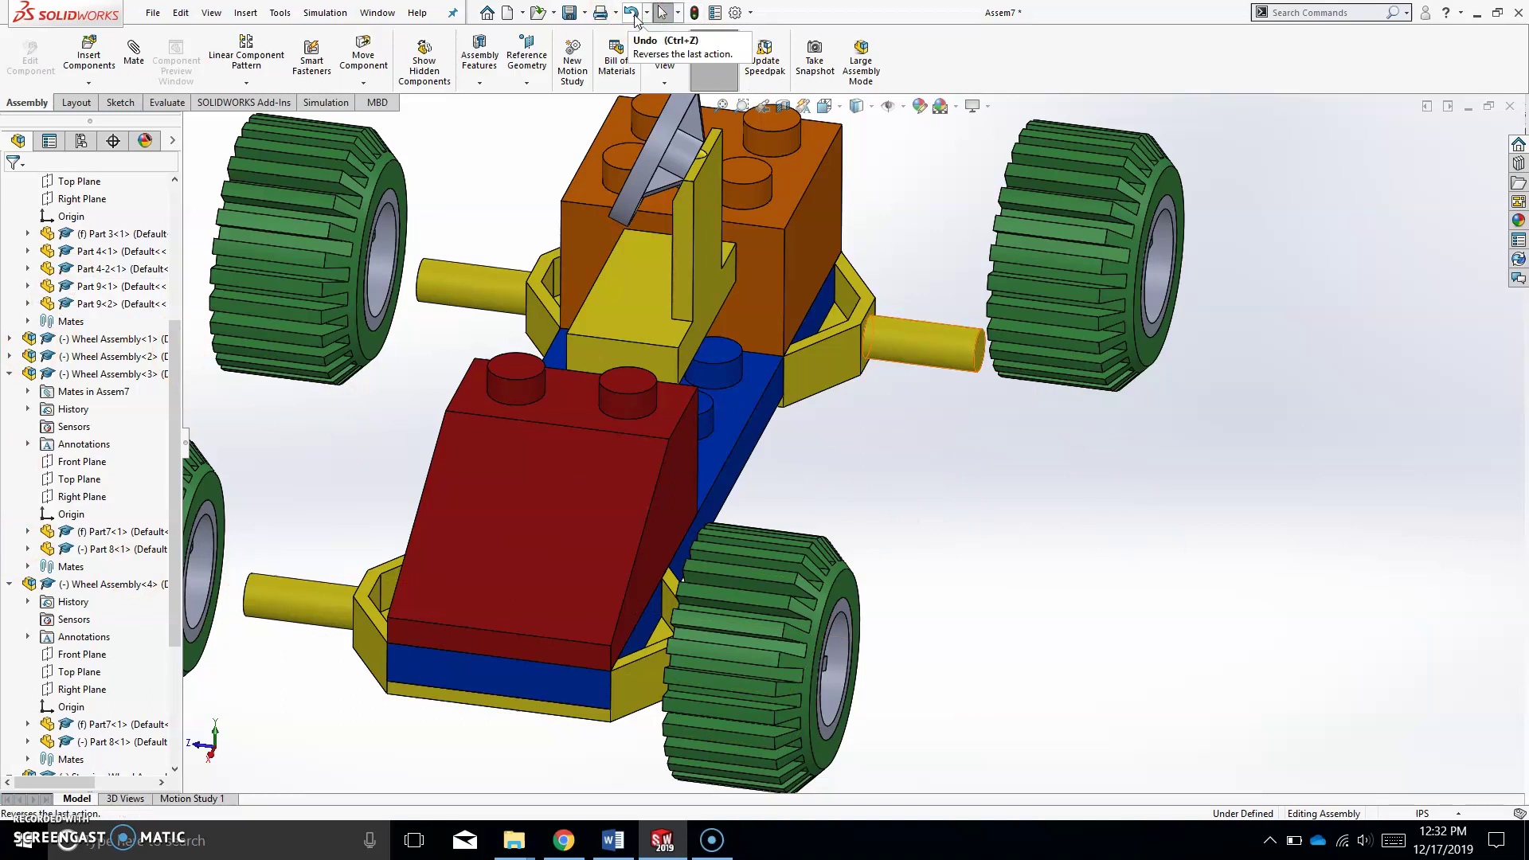
Mate the rear axle's cylindrical face on the same side concentric with the hub hole of the adjacent wheel
{"action": "left_click", "coordinate": [846, 676]}
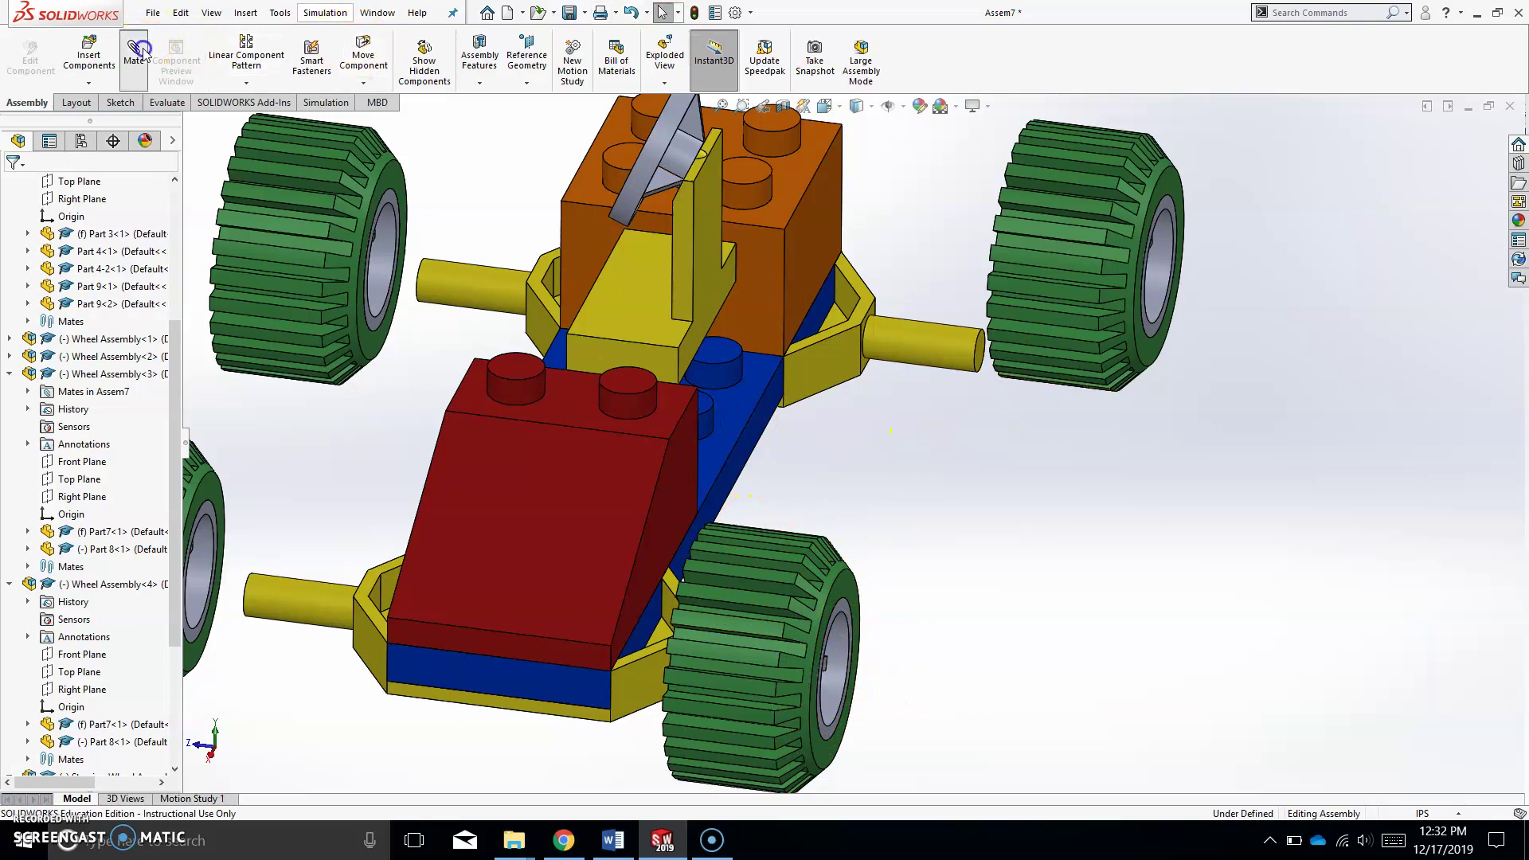
{"action": "left_click", "coordinate": [939, 352]}
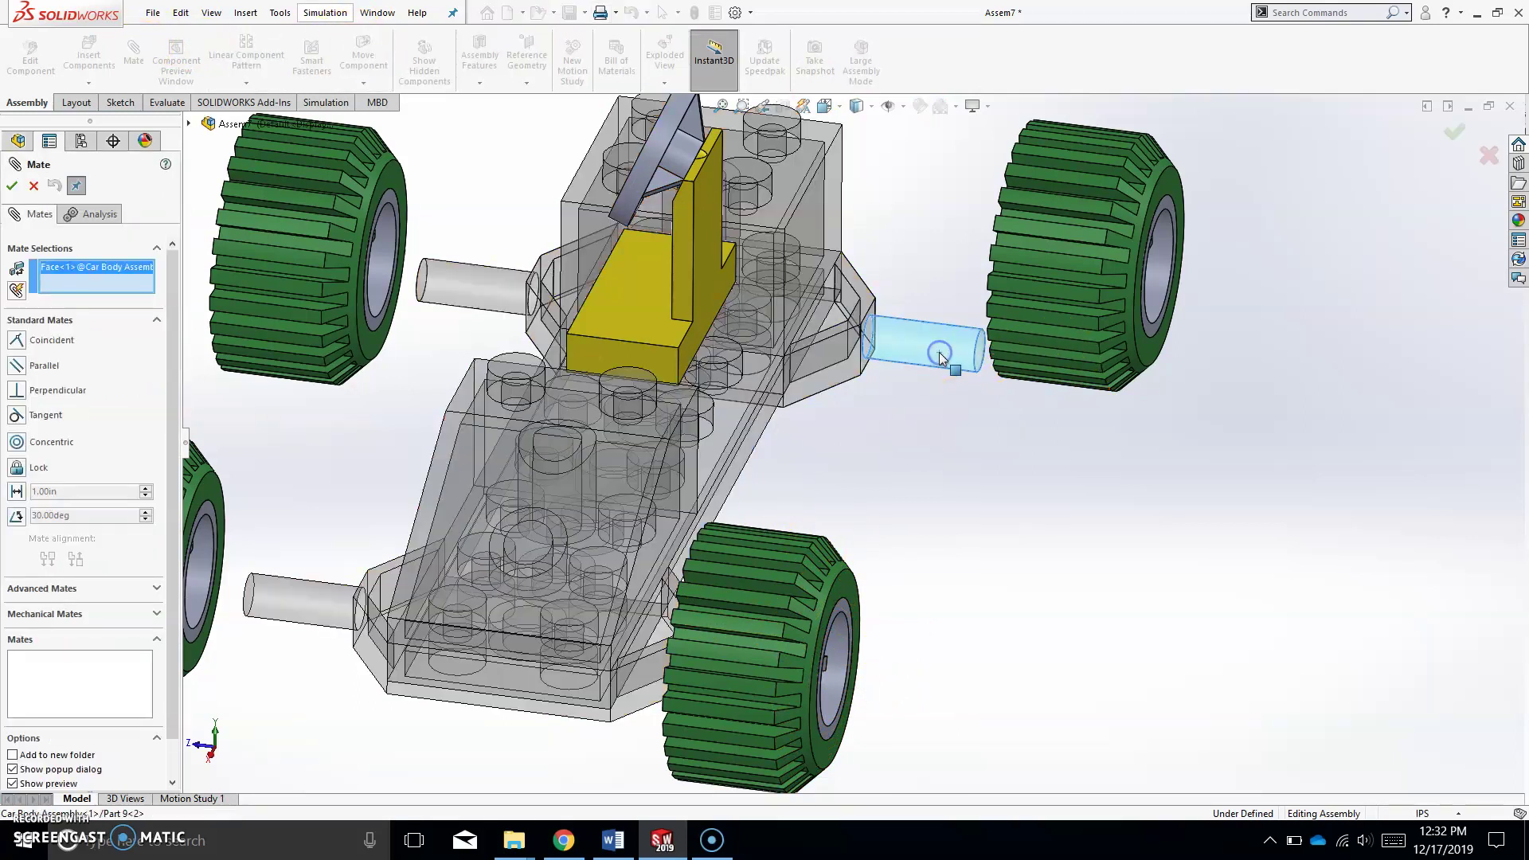
{"action": "middle_click_drag", "start_coordinate": [939, 352], "coordinate": [959, 388]}
{"action": "scroll", "coordinate": [1019, 273], "scroll_direction": "down", "scroll_amount": 4}
{"action": "scroll", "coordinate": [959, 388], "scroll_direction": "up", "scroll_amount": 4}
{"action": "scroll", "coordinate": [928, 228], "scroll_direction": "down", "scroll_amount": 6}
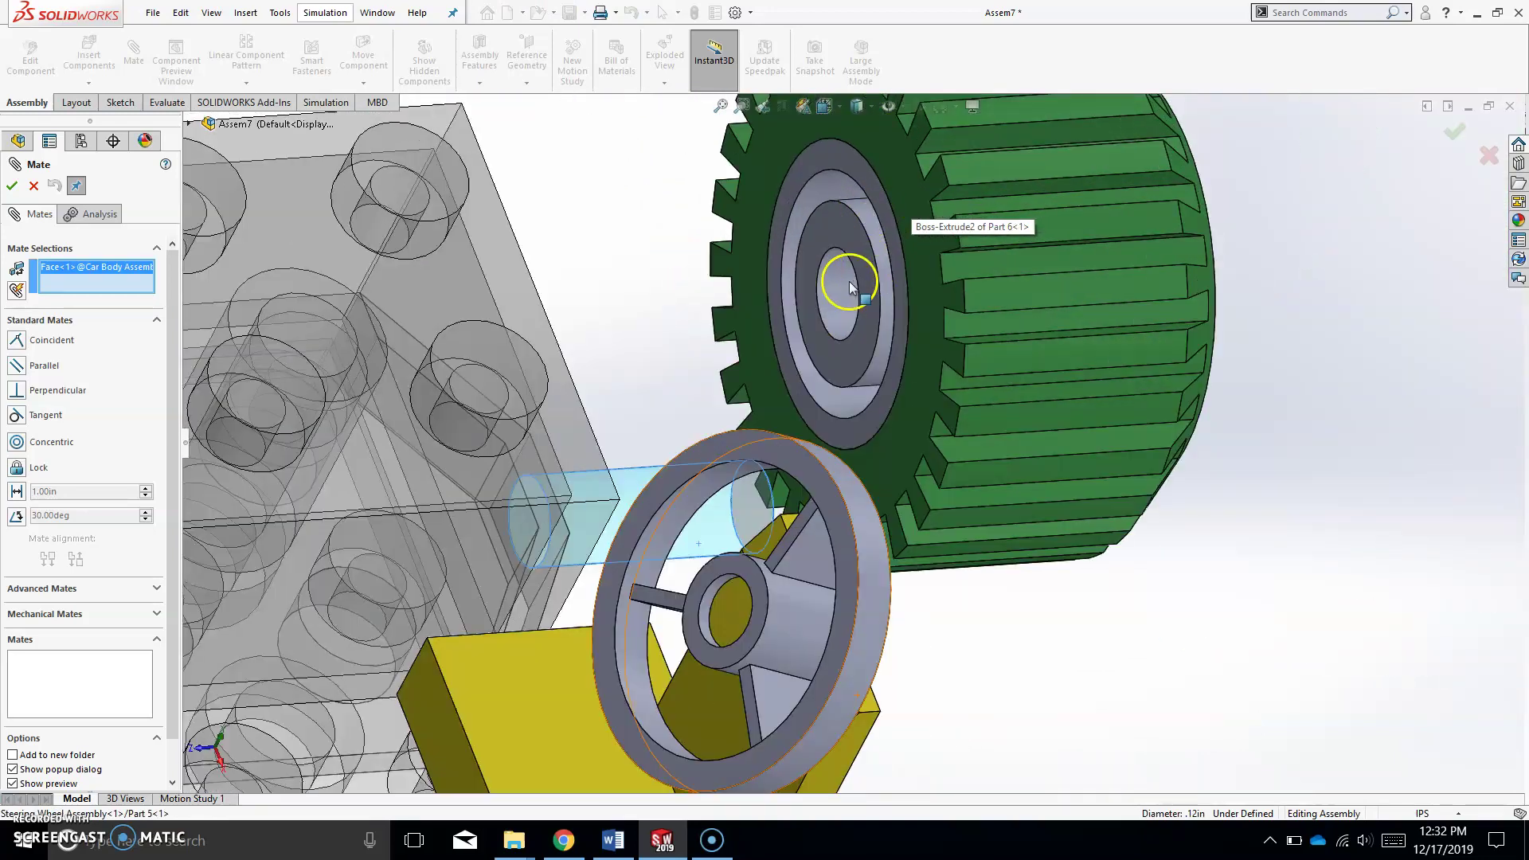
{"action": "left_click", "coordinate": [828, 288]}
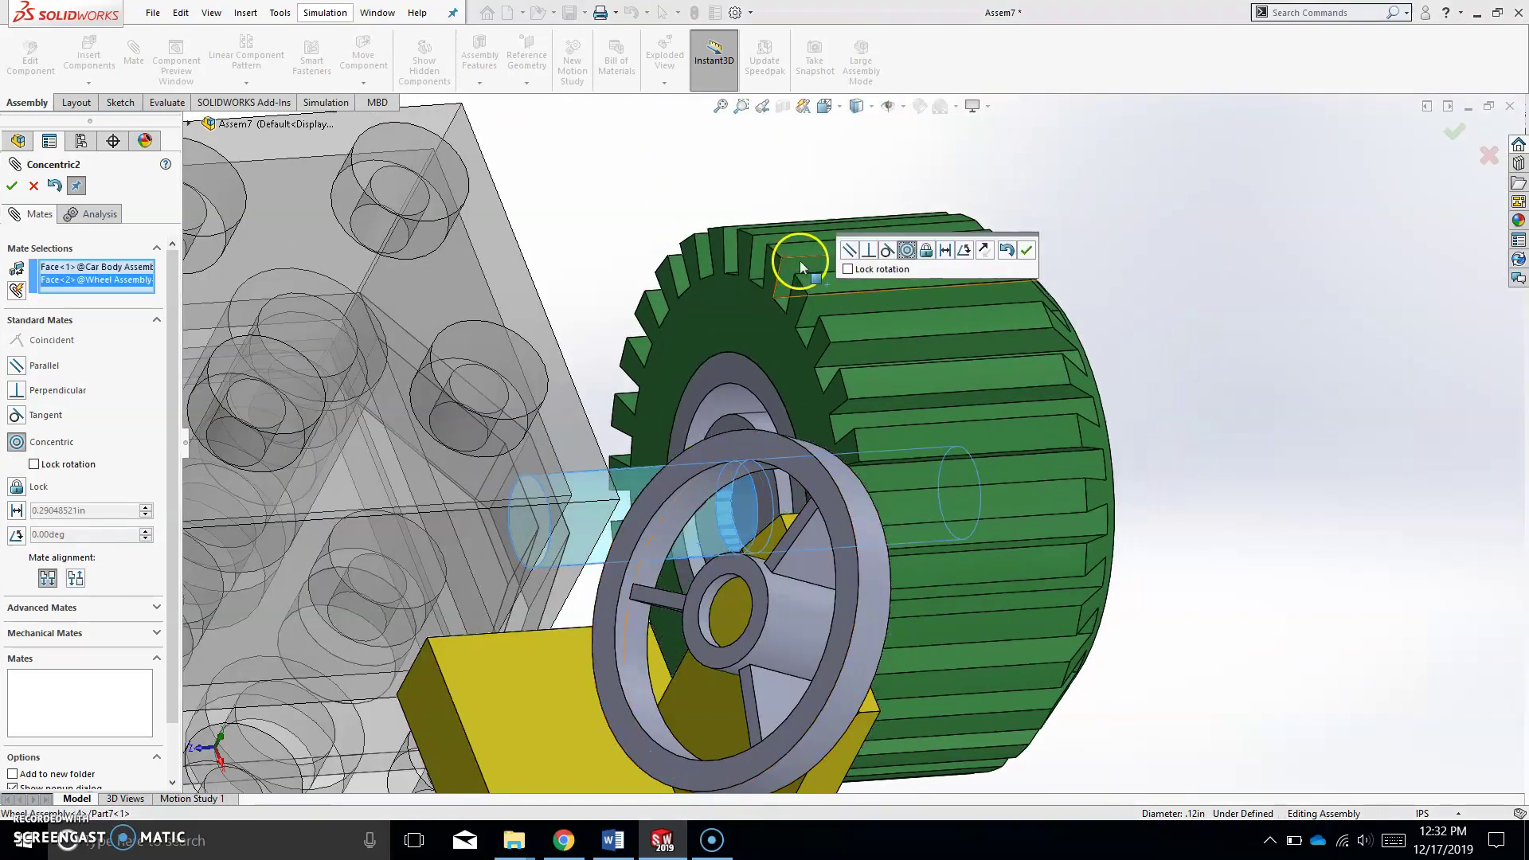
{"action": "left_click", "coordinate": [1026, 251]}
Add a coincident mate between the rear axle bracket's outer face and the inner hub face of that rear wheel
{"action": "middle_click_drag", "start_coordinate": [881, 403], "coordinate": [784, 162]}
{"action": "left_click", "coordinate": [739, 532]}
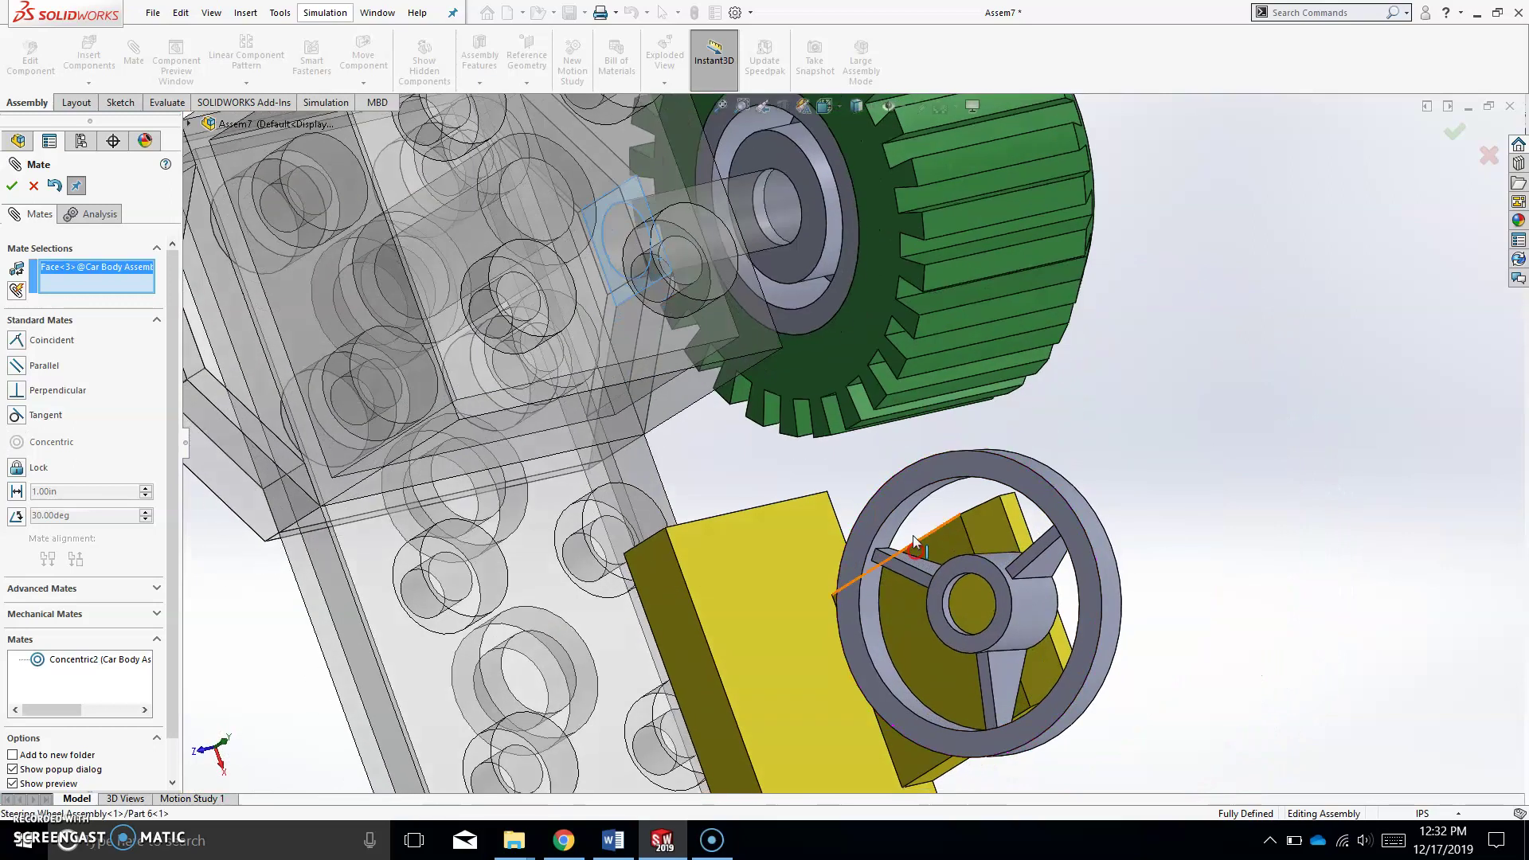
{"action": "left_click", "coordinate": [782, 153]}
{"action": "left_click", "coordinate": [1052, 224]}
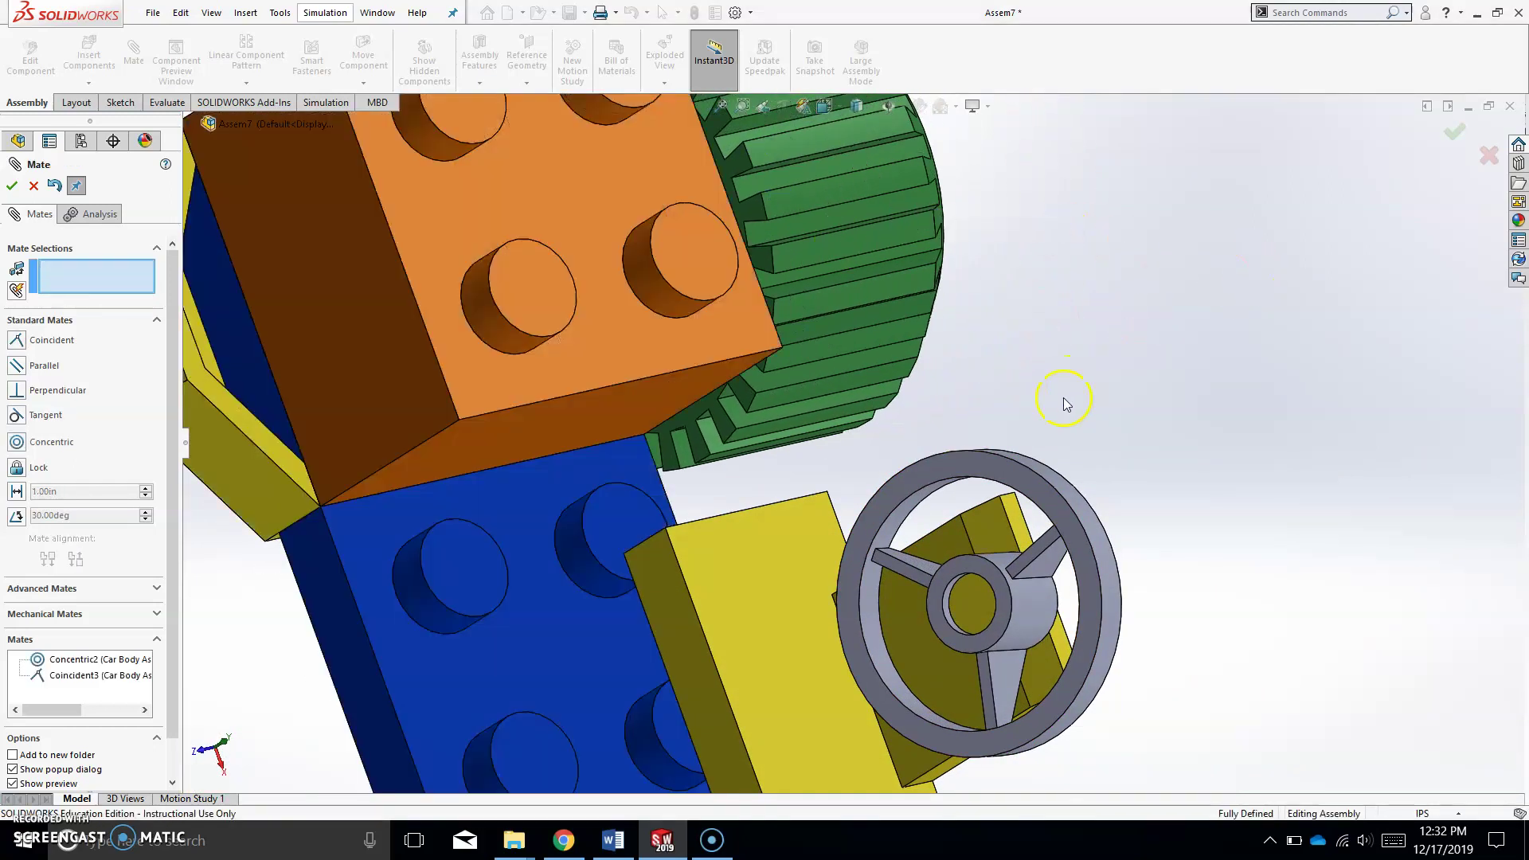
{"action": "middle_click_drag", "start_coordinate": [1065, 403], "coordinate": [870, 427]}
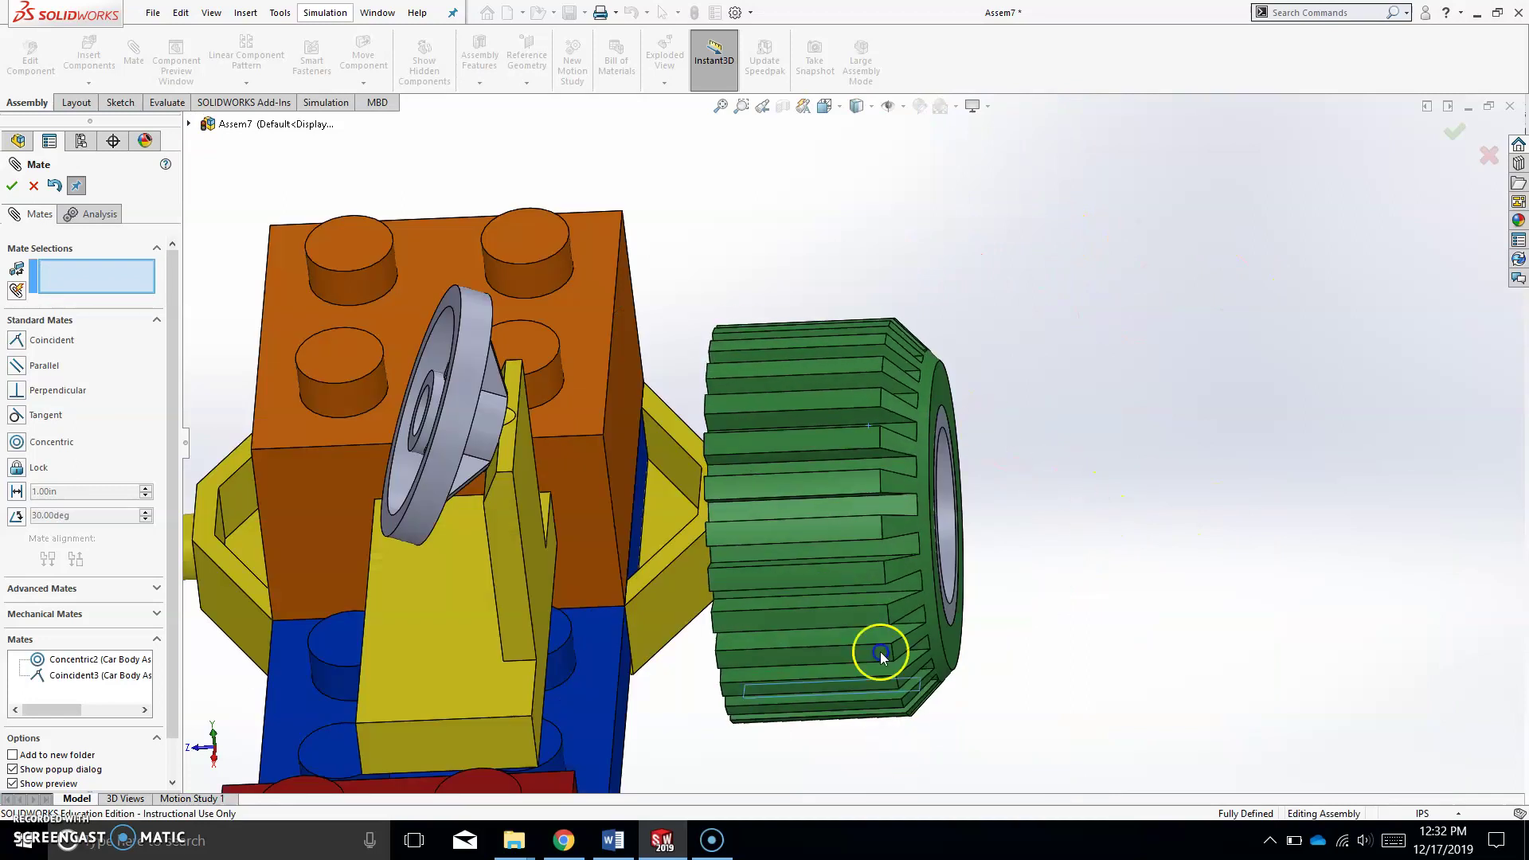
{"action": "left_click_drag", "start_coordinate": [879, 652], "coordinate": [1082, 464]}
Mate the front axle's cylindrical face on the opposite side concentric with the adjacent wheel's hub hole, using the flipped mate alignment
{"action": "scroll", "coordinate": [594, 594], "scroll_direction": "up", "scroll_amount": 5}
{"action": "middle_click_drag", "start_coordinate": [594, 594], "coordinate": [554, 513]}
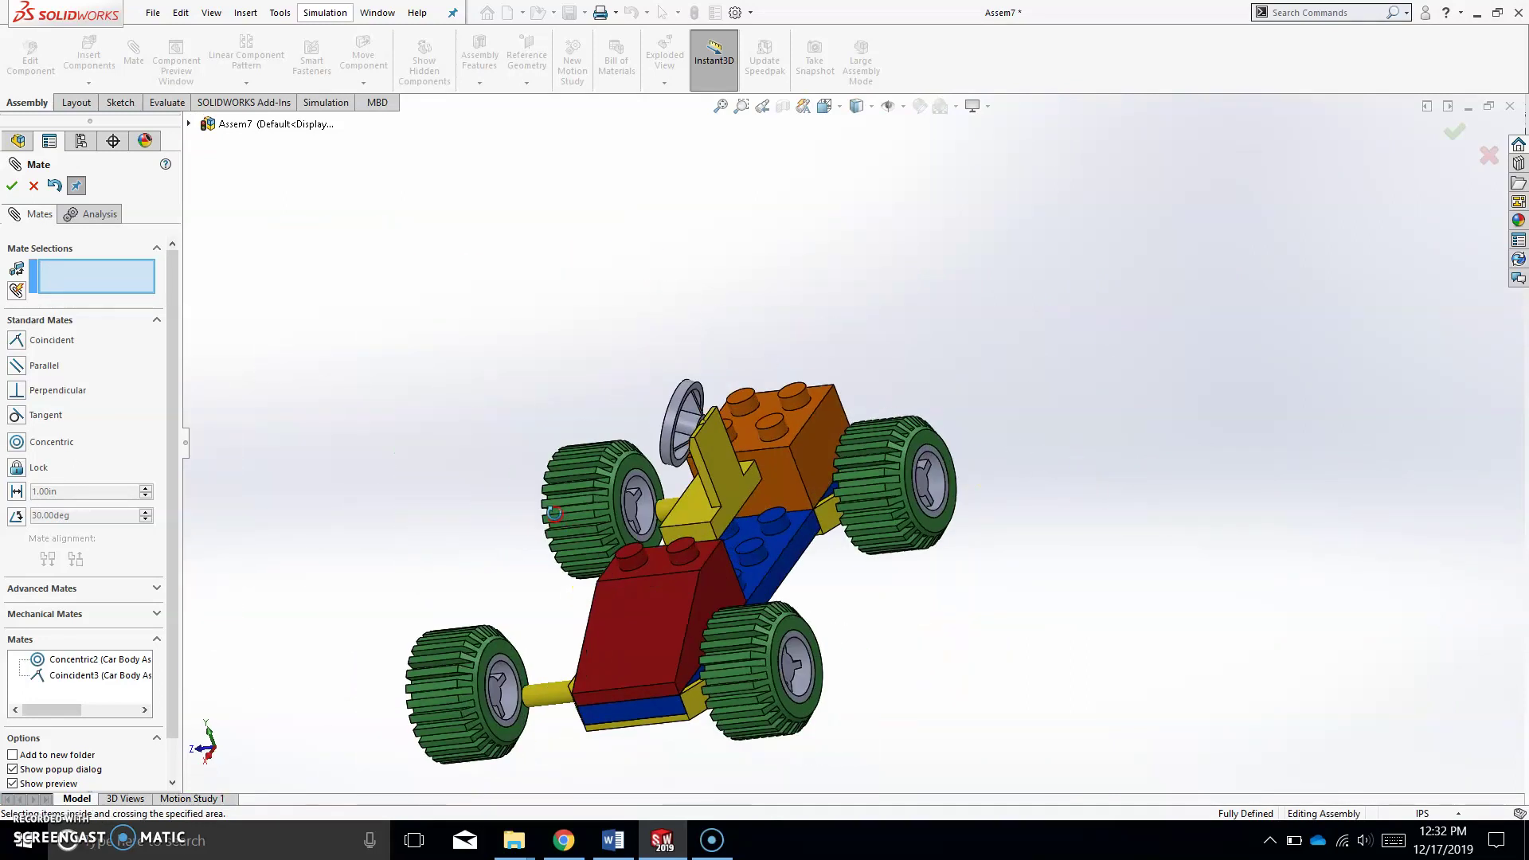
{"action": "scroll", "coordinate": [553, 511], "scroll_direction": "up", "scroll_amount": 3}
{"action": "scroll", "coordinate": [655, 585], "scroll_direction": "down", "scroll_amount": 8}
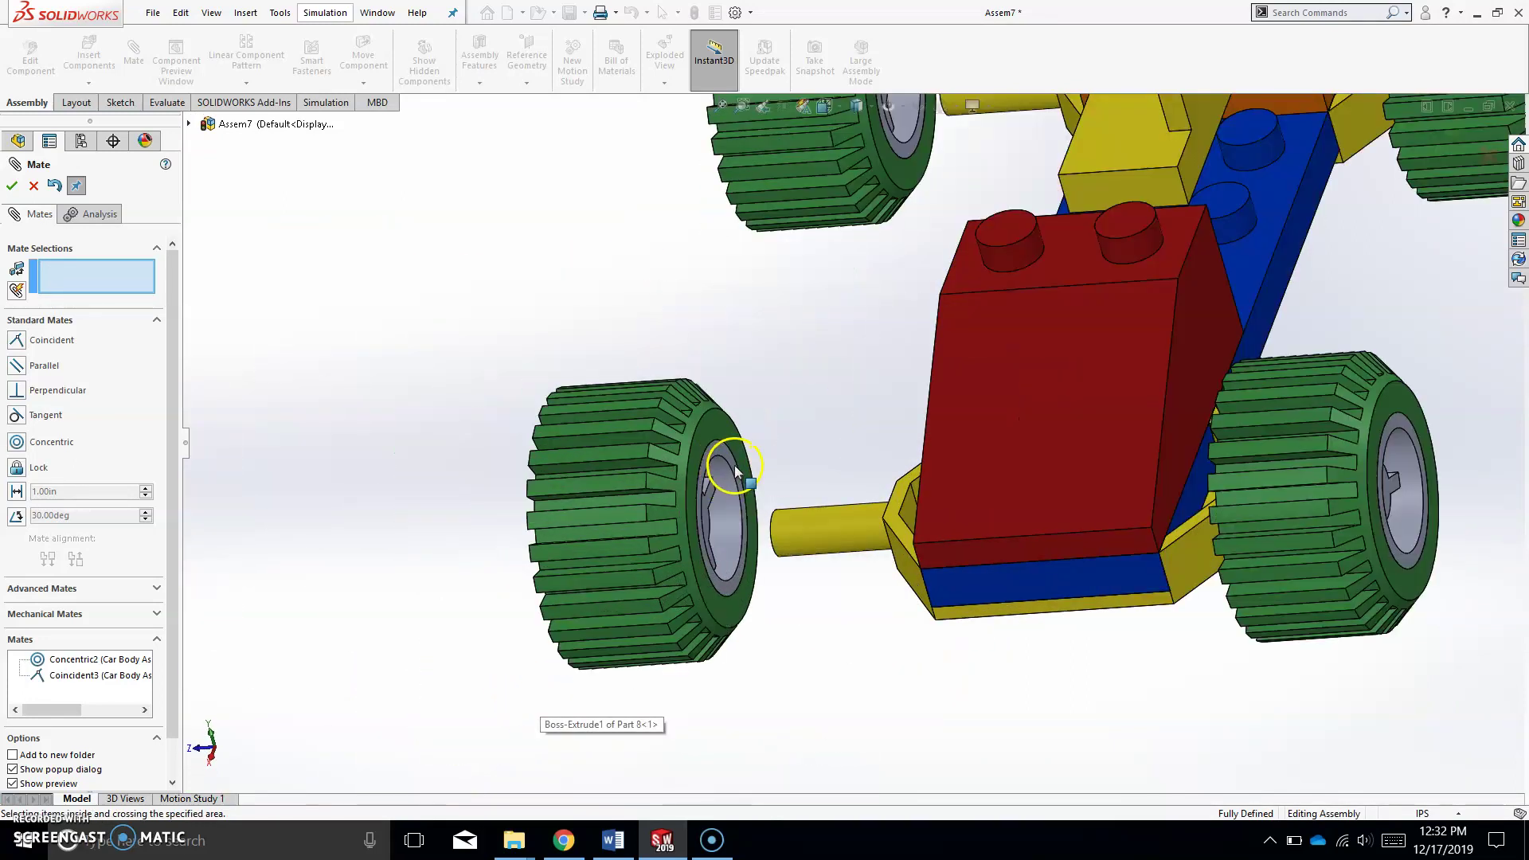
{"action": "left_click", "coordinate": [823, 535]}
{"action": "middle_click_drag", "start_coordinate": [609, 585], "coordinate": [734, 562]}
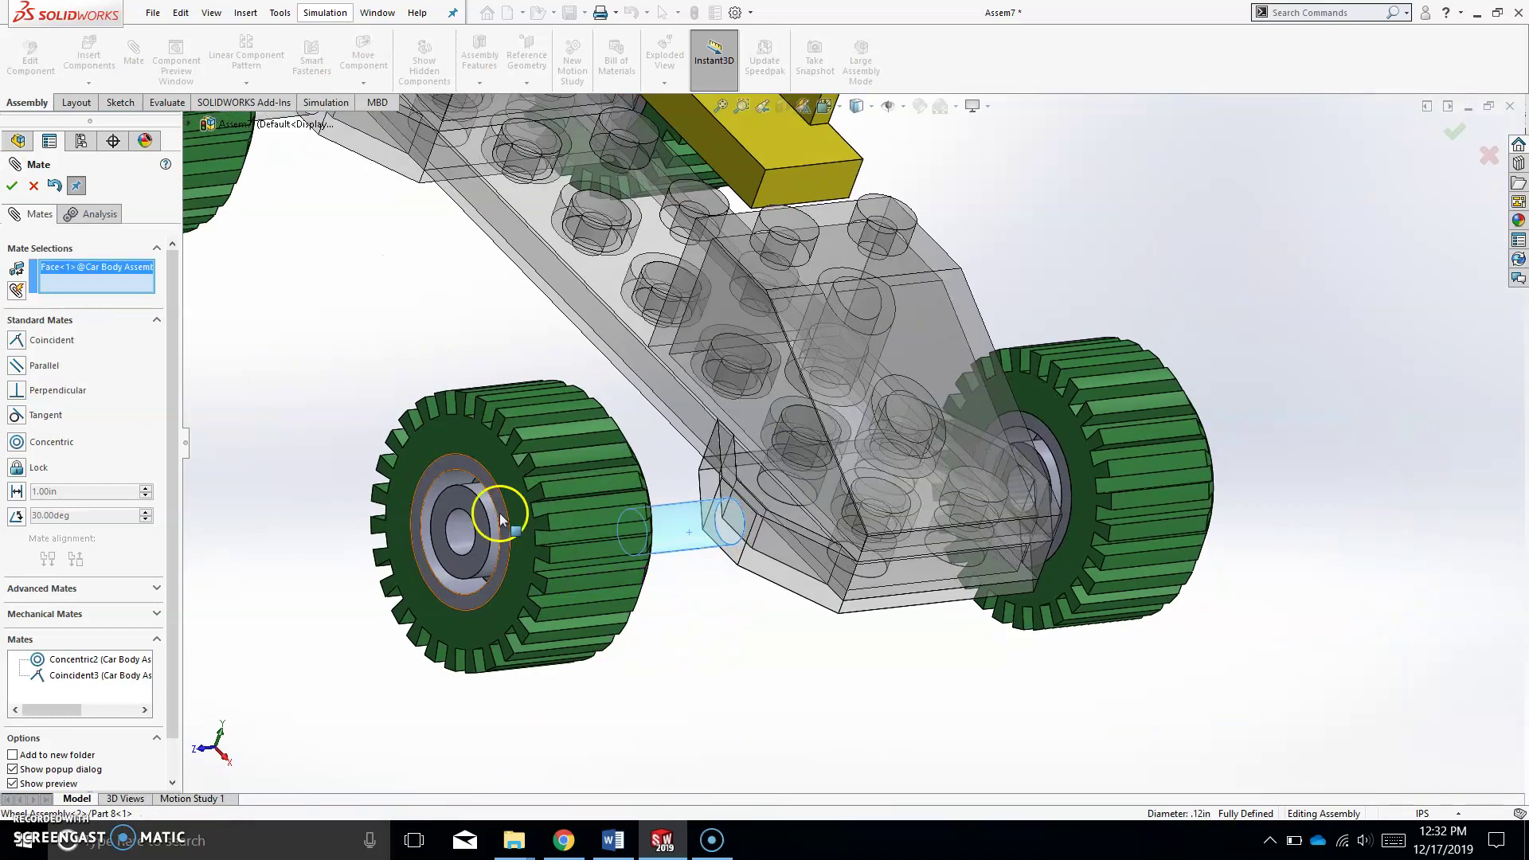
{"action": "left_click", "coordinate": [454, 544]}
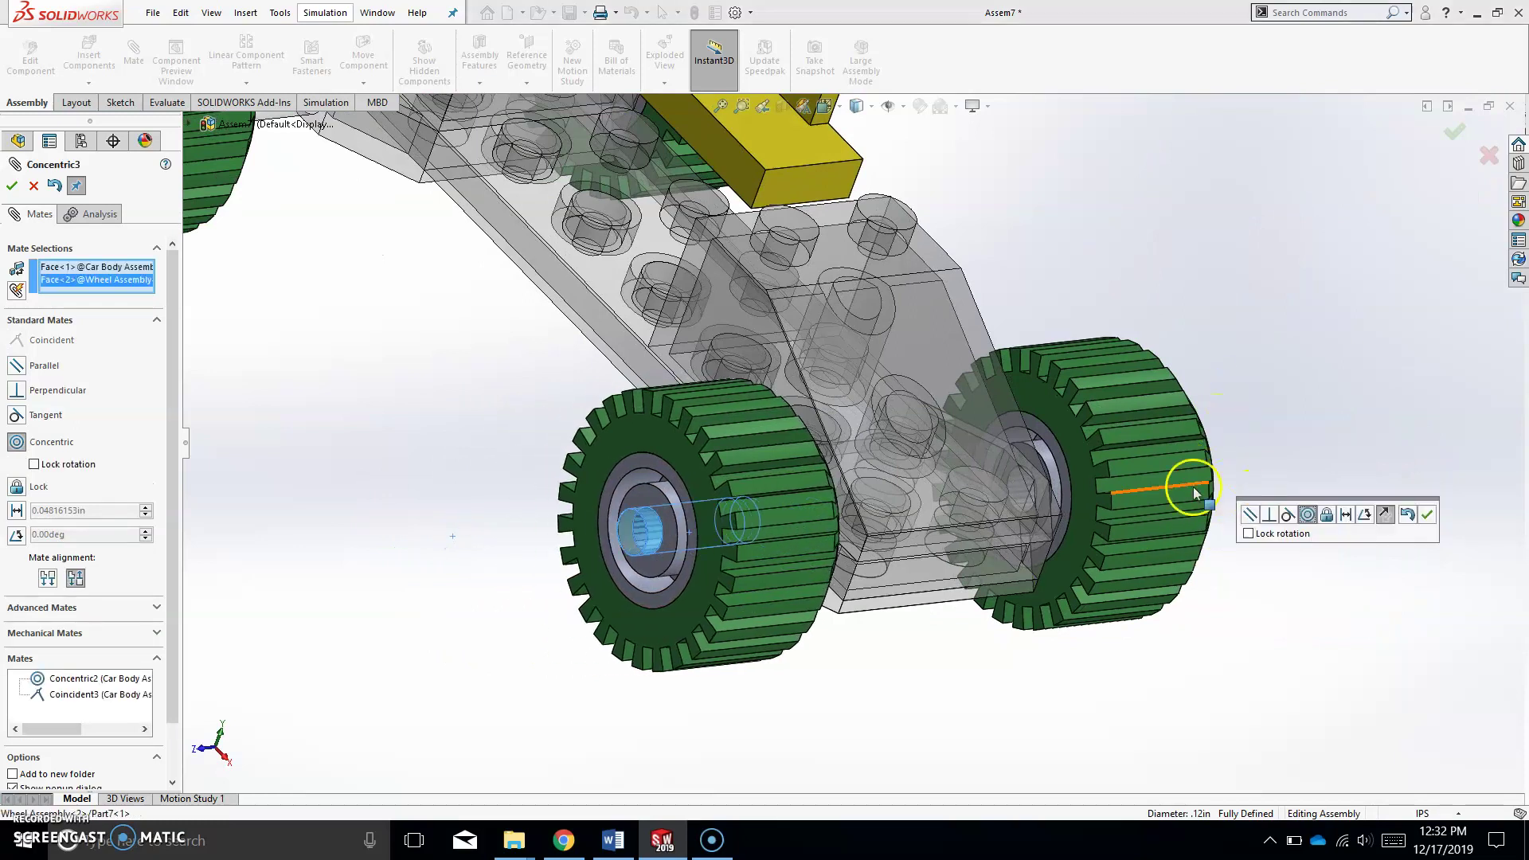
{"action": "middle_click_drag", "start_coordinate": [705, 549], "coordinate": [663, 551]}
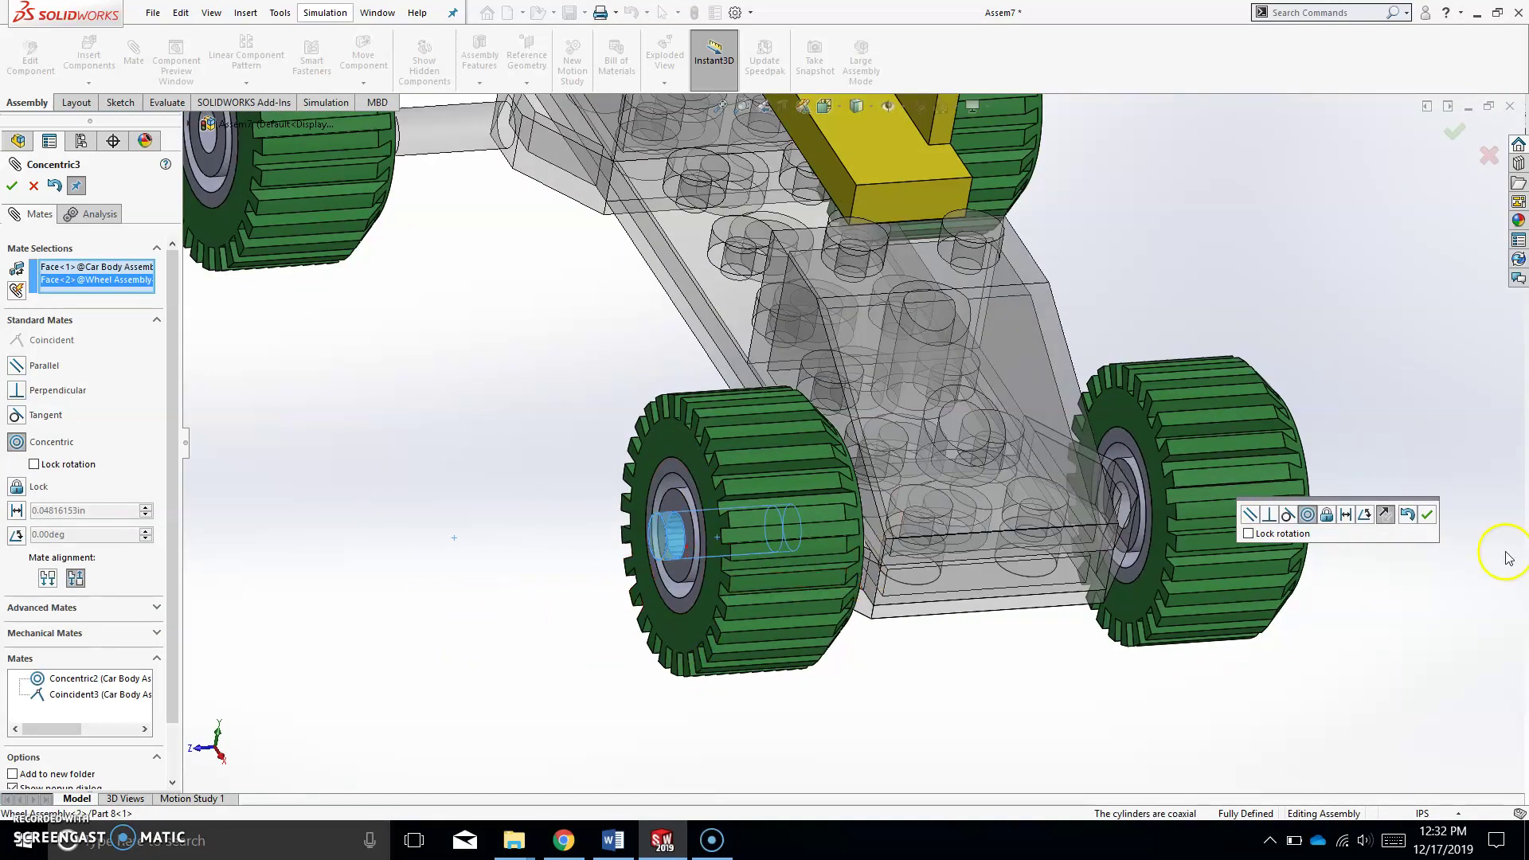
{"action": "left_click", "coordinate": [1384, 516]}
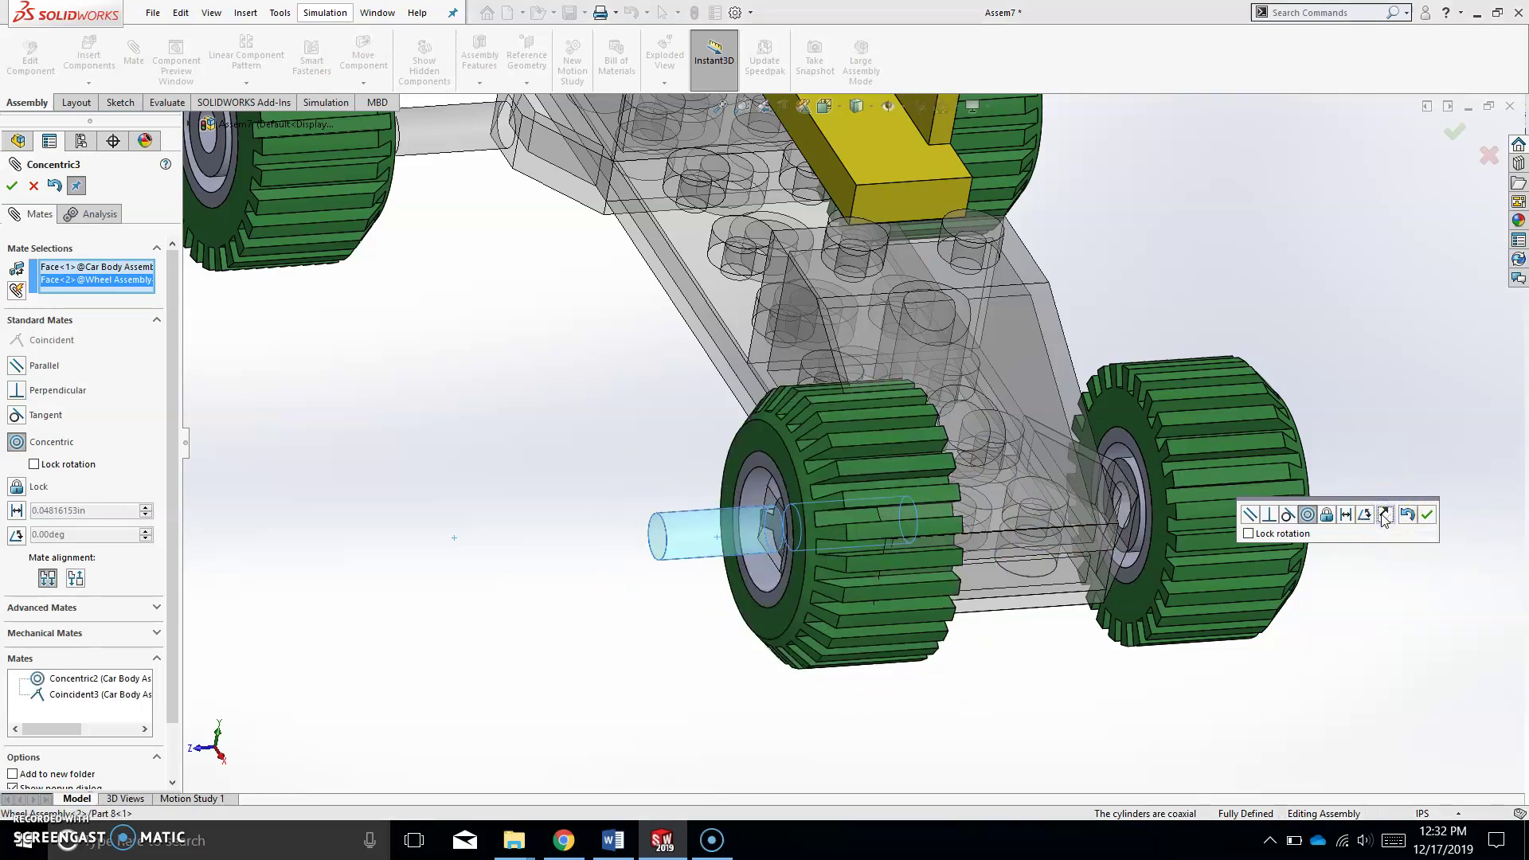
{"action": "left_click", "coordinate": [1427, 516]}
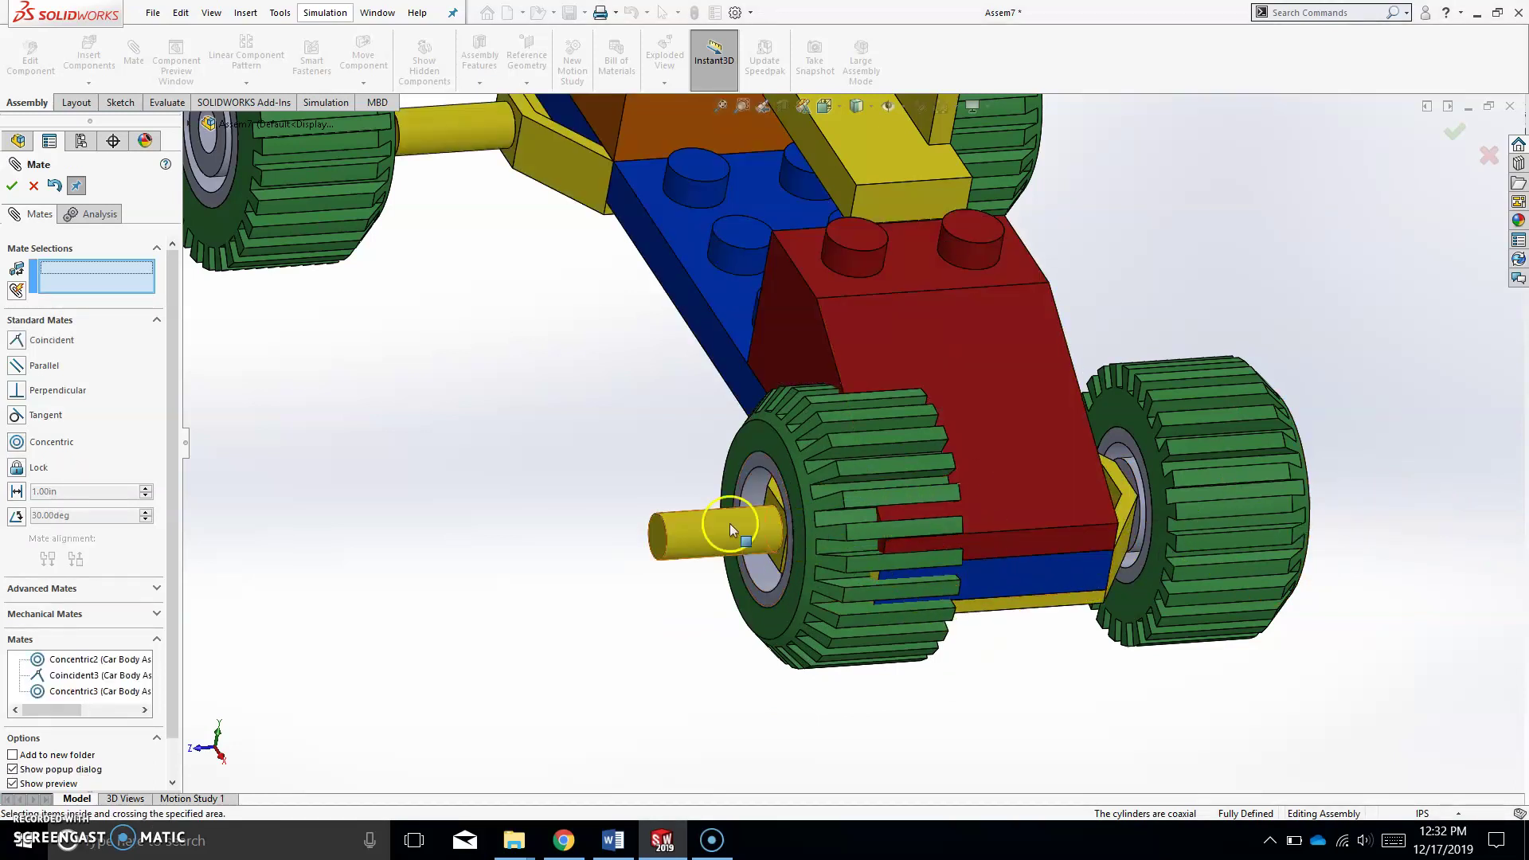
Slide this front wheel off its axle and mate its inner hub face coincident with the front axle bracket's outer face
{"action": "left_click_drag", "start_coordinate": [859, 500], "coordinate": [378, 473]}
{"action": "left_click", "coordinate": [794, 415]}
{"action": "scroll", "coordinate": [764, 498], "scroll_direction": "down", "scroll_amount": 5}
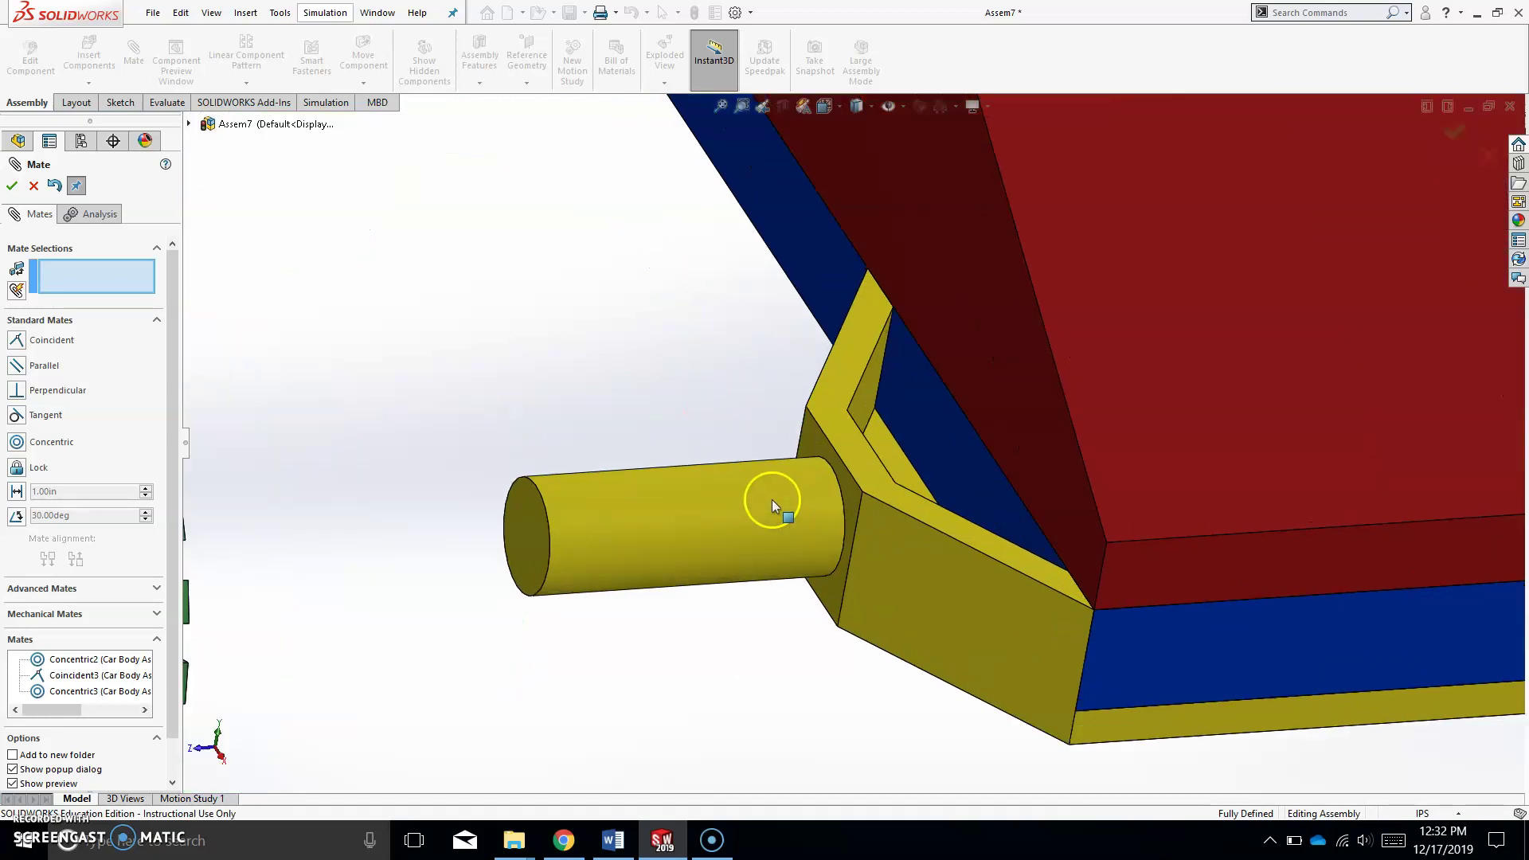
{"action": "left_click", "coordinate": [812, 440]}
{"action": "scroll", "coordinate": [686, 678], "scroll_direction": "up", "scroll_amount": 5}
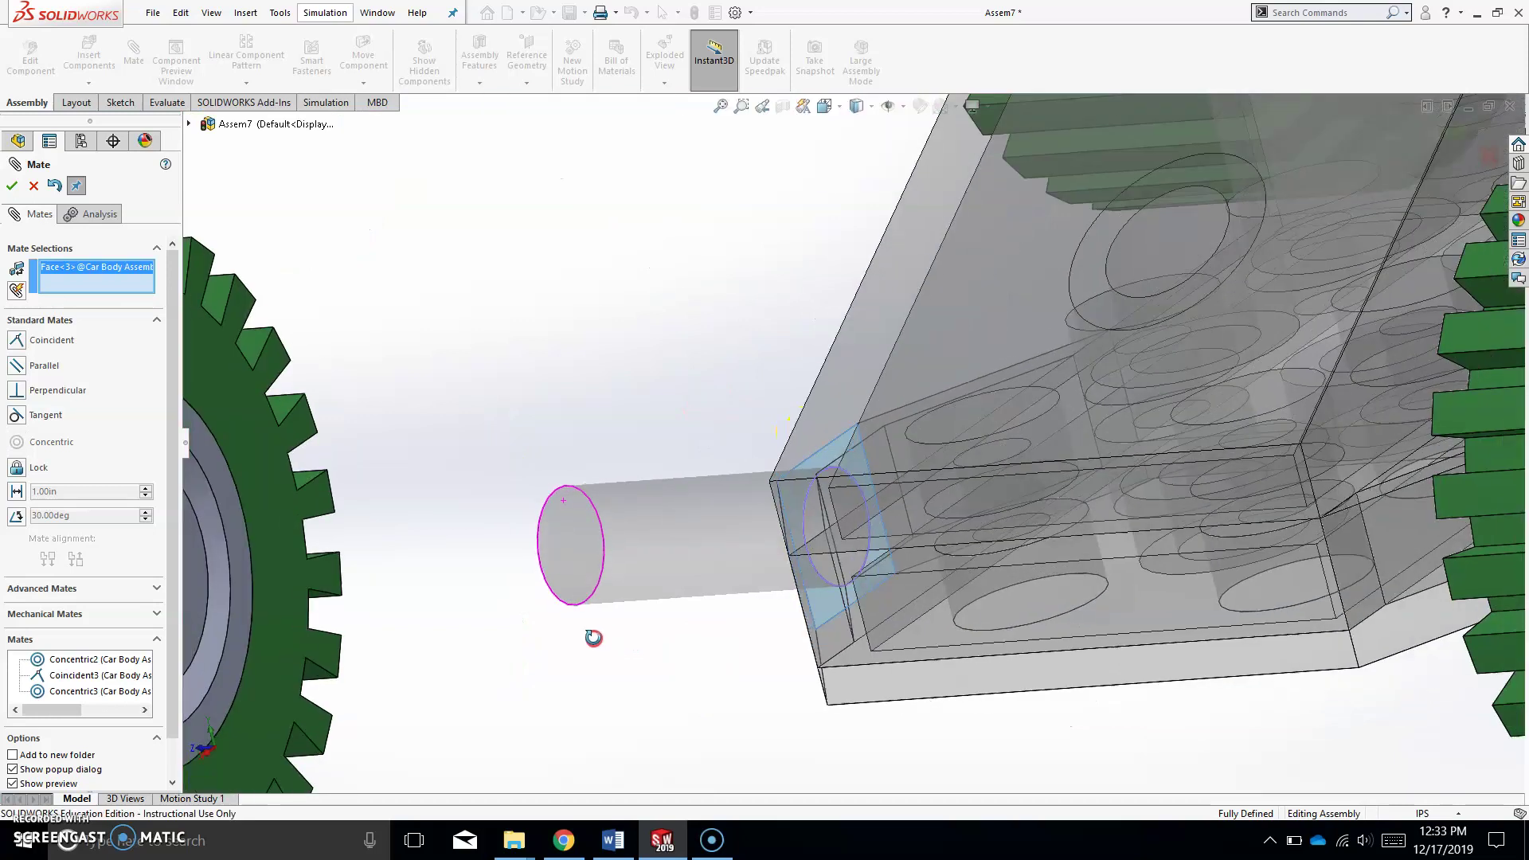
{"action": "scroll", "coordinate": [489, 546], "scroll_direction": "down", "scroll_amount": 5}
{"action": "left_click", "coordinate": [511, 507]}
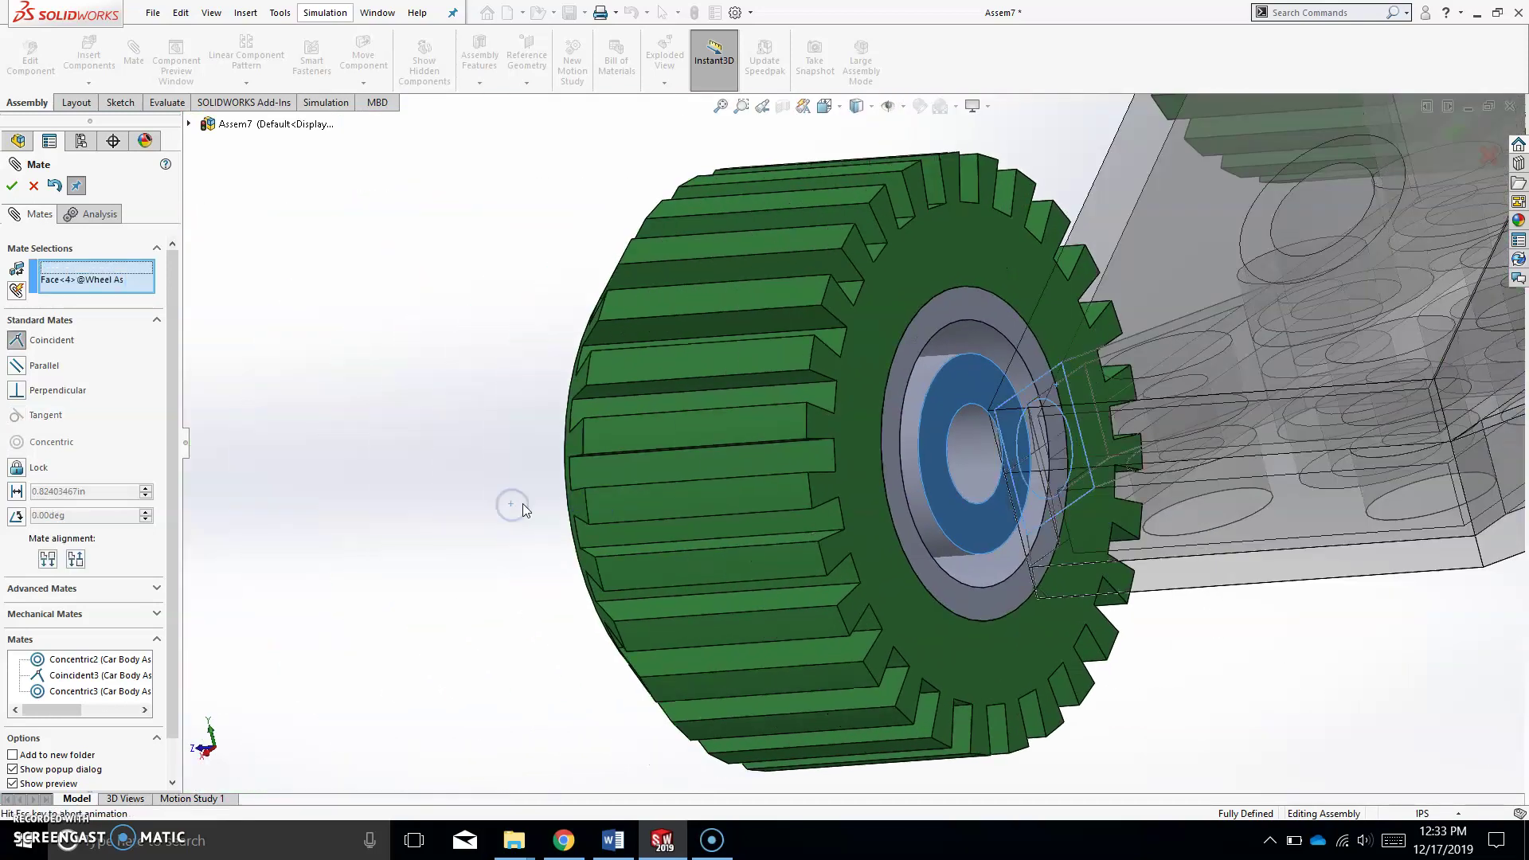
{"action": "left_click", "coordinate": [584, 512]}
{"action": "scroll", "coordinate": [648, 478], "scroll_direction": "up", "scroll_amount": 6}
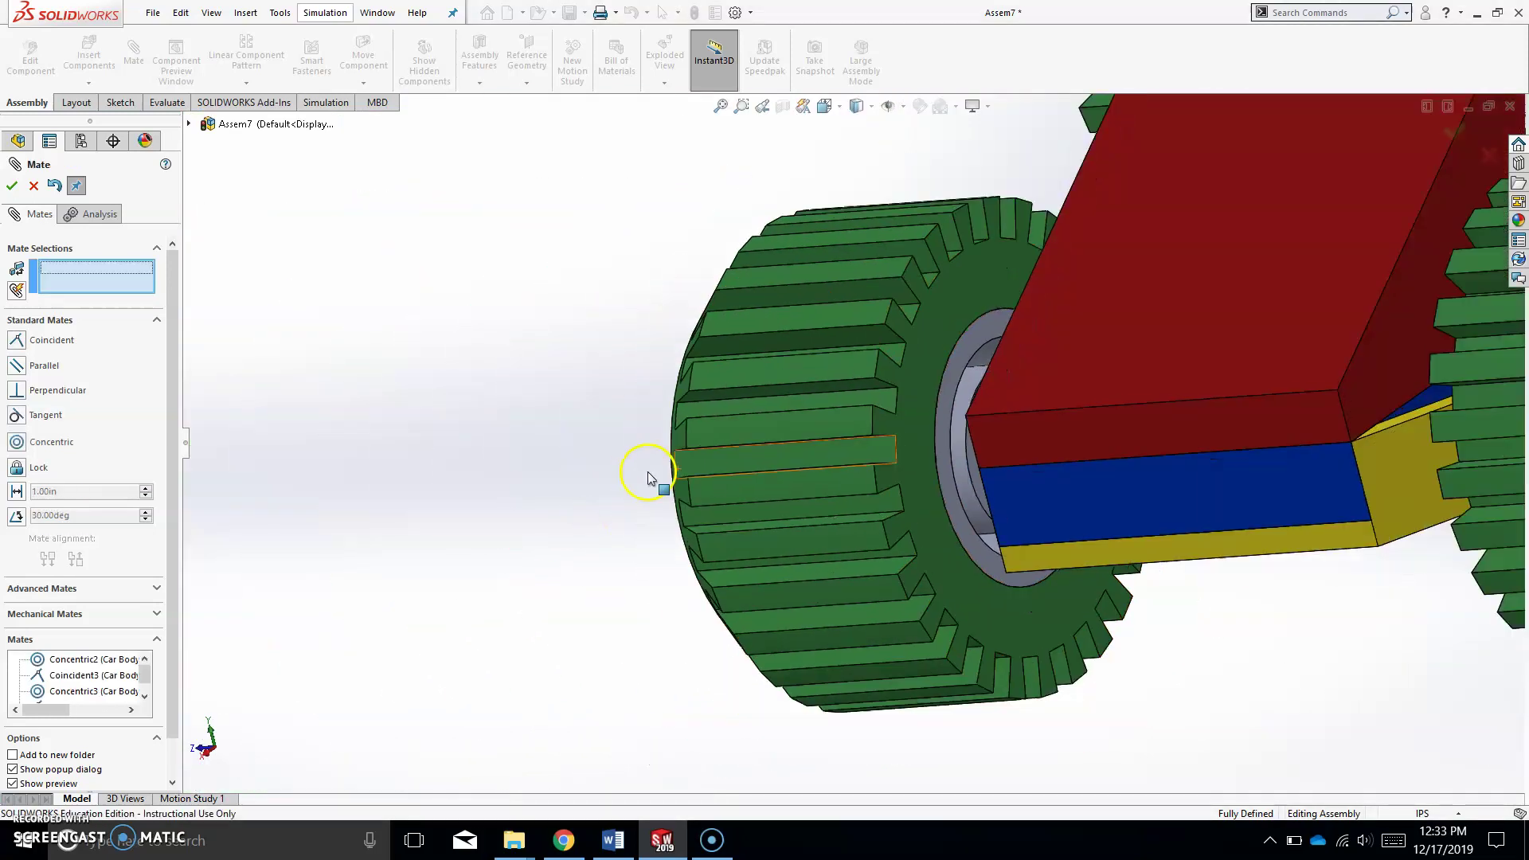
Mate the remaining free rear axle's cylindrical face concentric with the last wheel's hub hole, flipping the mate alignment
{"action": "middle_click_drag", "start_coordinate": [895, 335], "coordinate": [965, 382]}
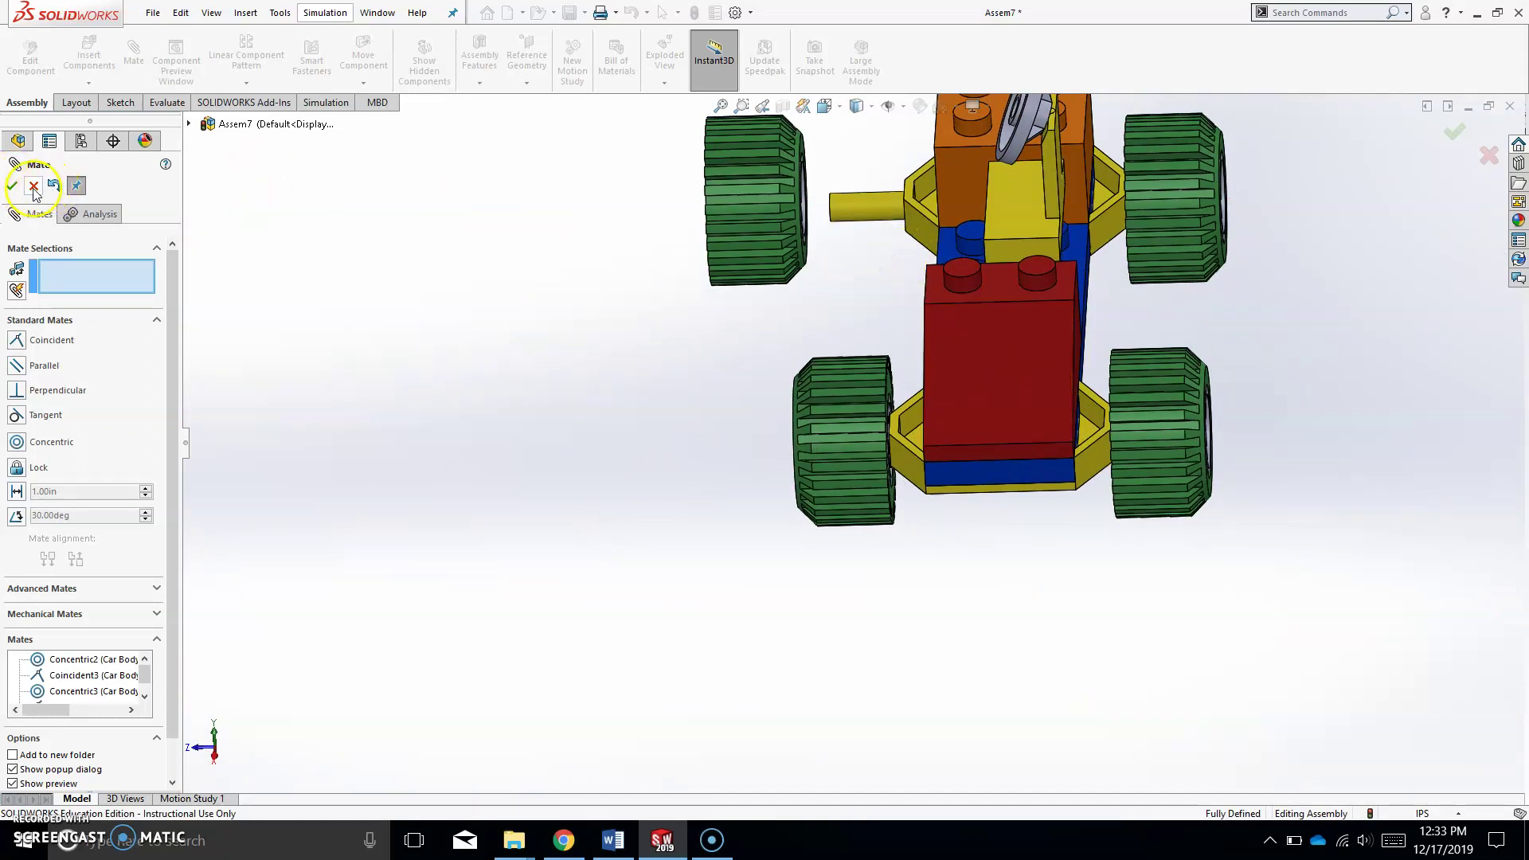
{"action": "scroll", "coordinate": [811, 171], "scroll_direction": "up", "scroll_amount": 3}
{"action": "scroll", "coordinate": [809, 445], "scroll_direction": "down", "scroll_amount": 5}
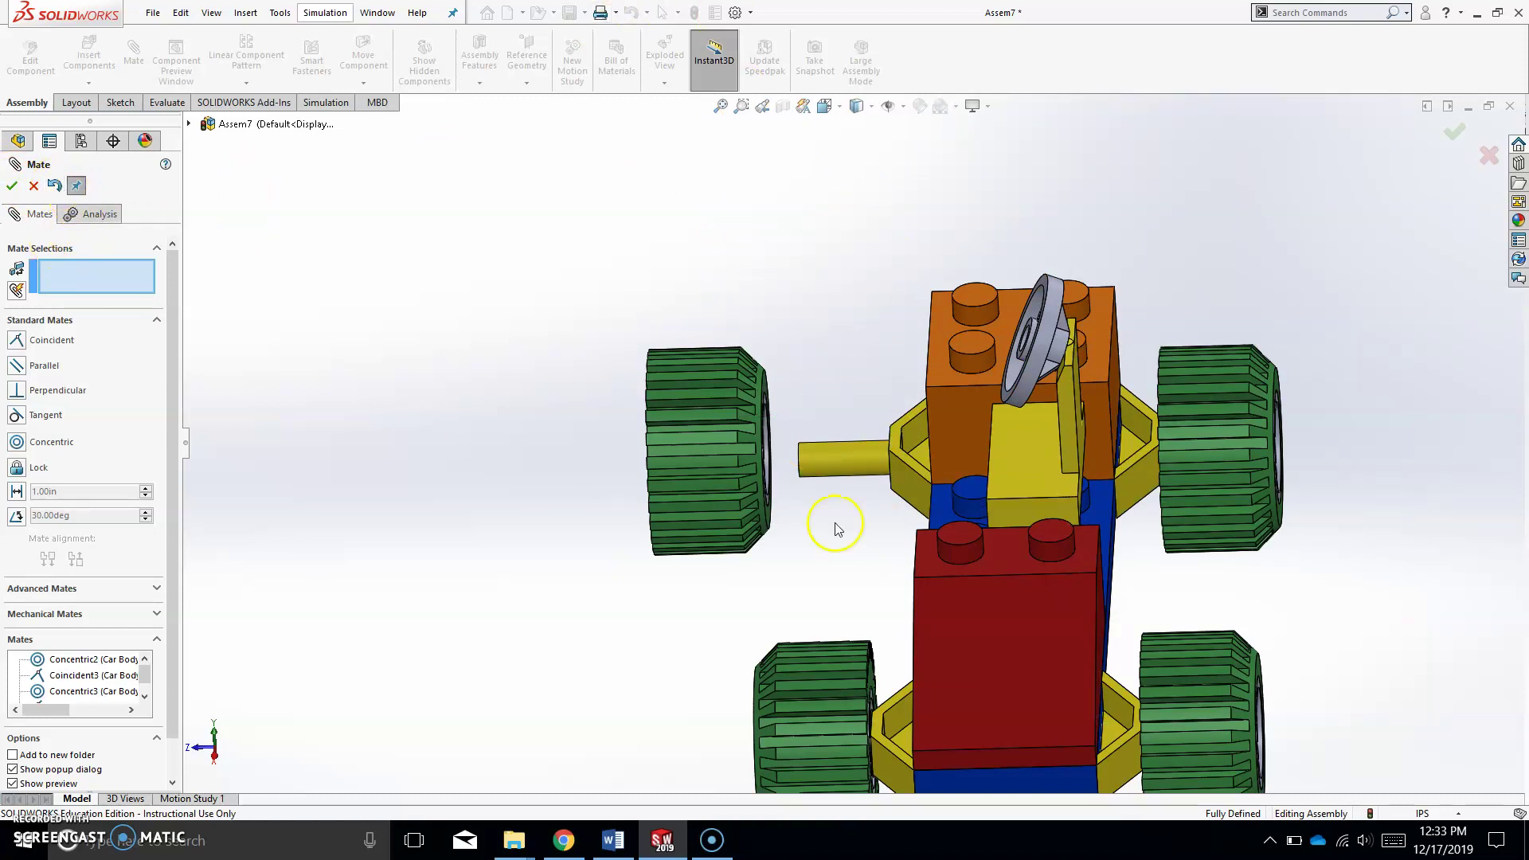
{"action": "scroll", "coordinate": [835, 501], "scroll_direction": "down", "scroll_amount": 3}
{"action": "left_click", "coordinate": [880, 360]}
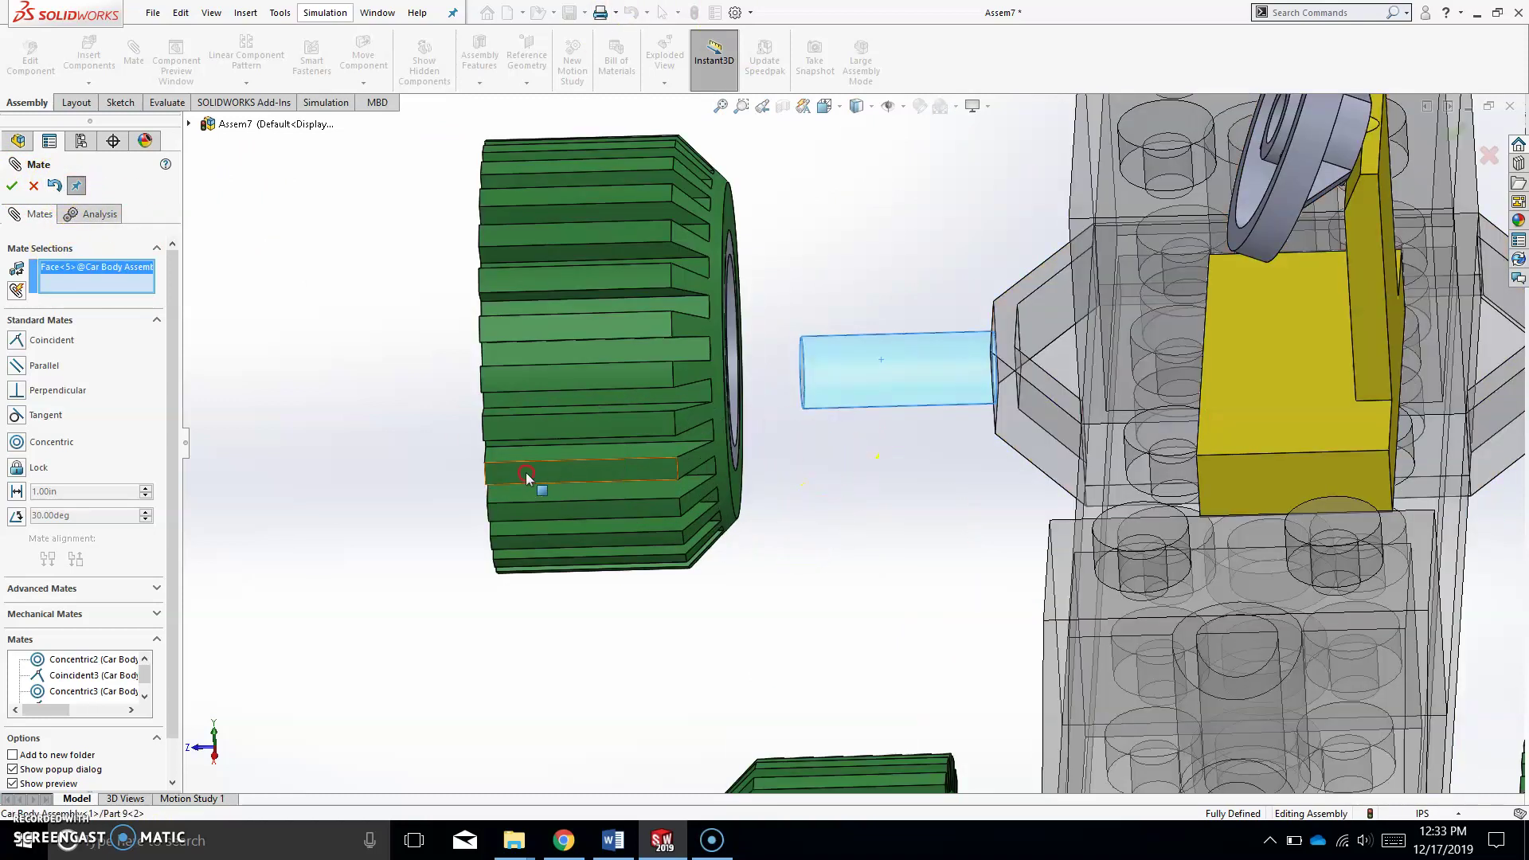
{"action": "middle_click_drag", "start_coordinate": [529, 478], "coordinate": [382, 373]}
{"action": "left_click", "coordinate": [385, 370]}
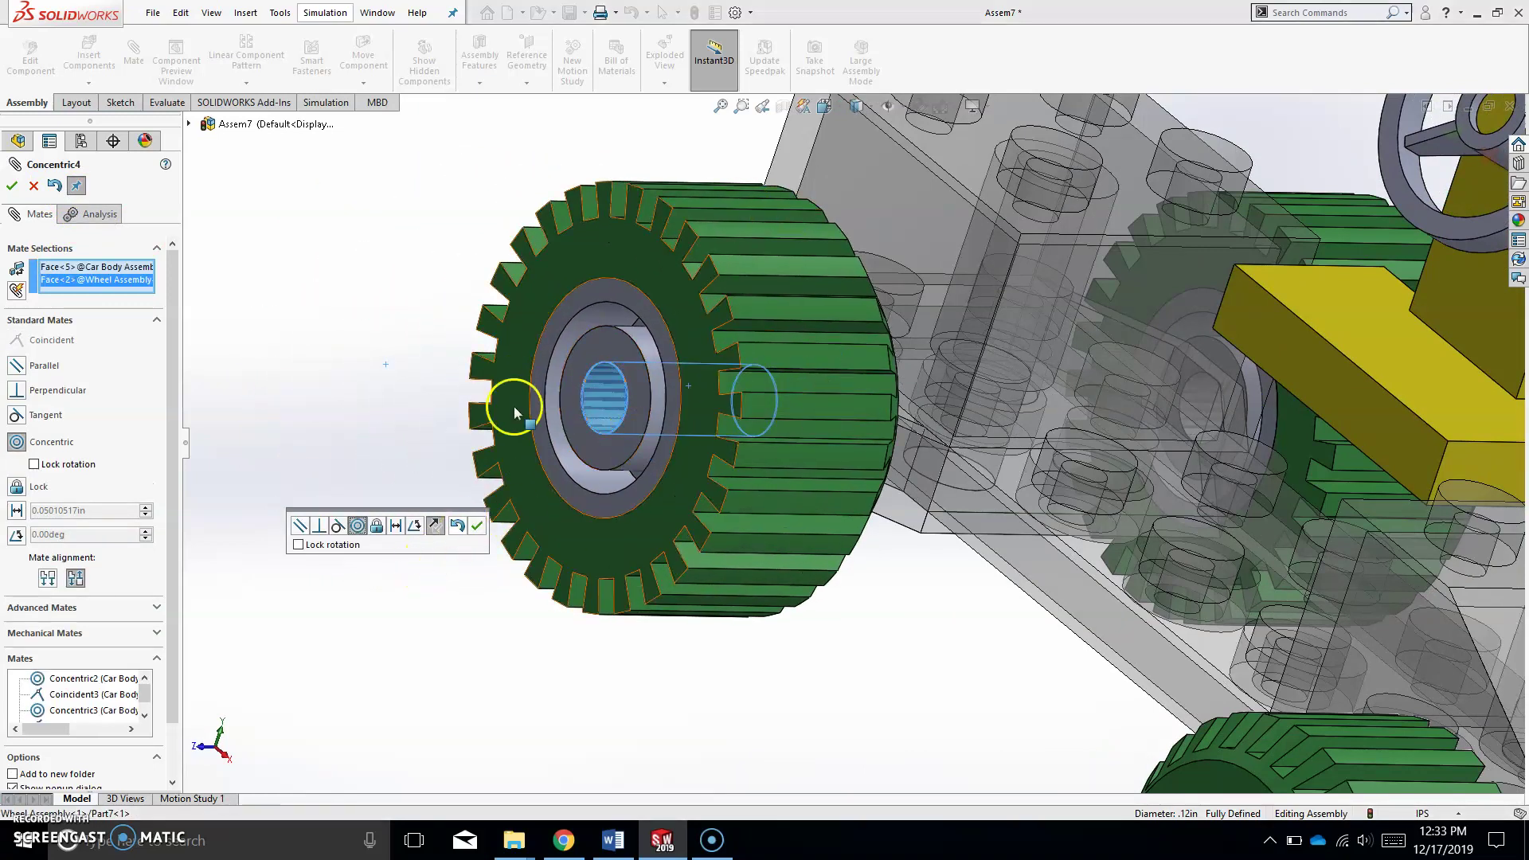
{"action": "left_click", "coordinate": [434, 530]}
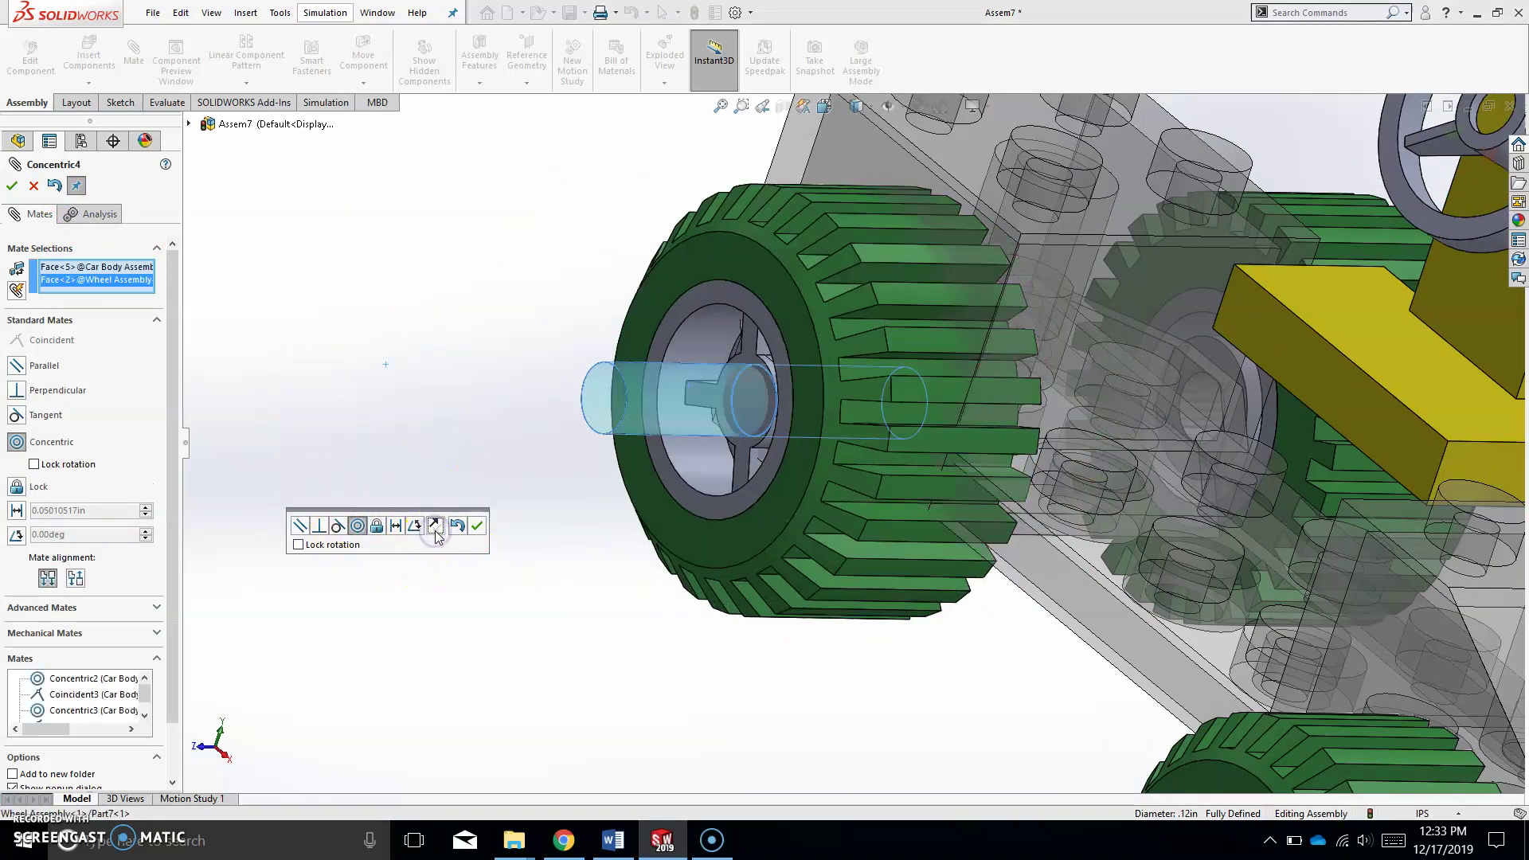
{"action": "left_click", "coordinate": [476, 528]}
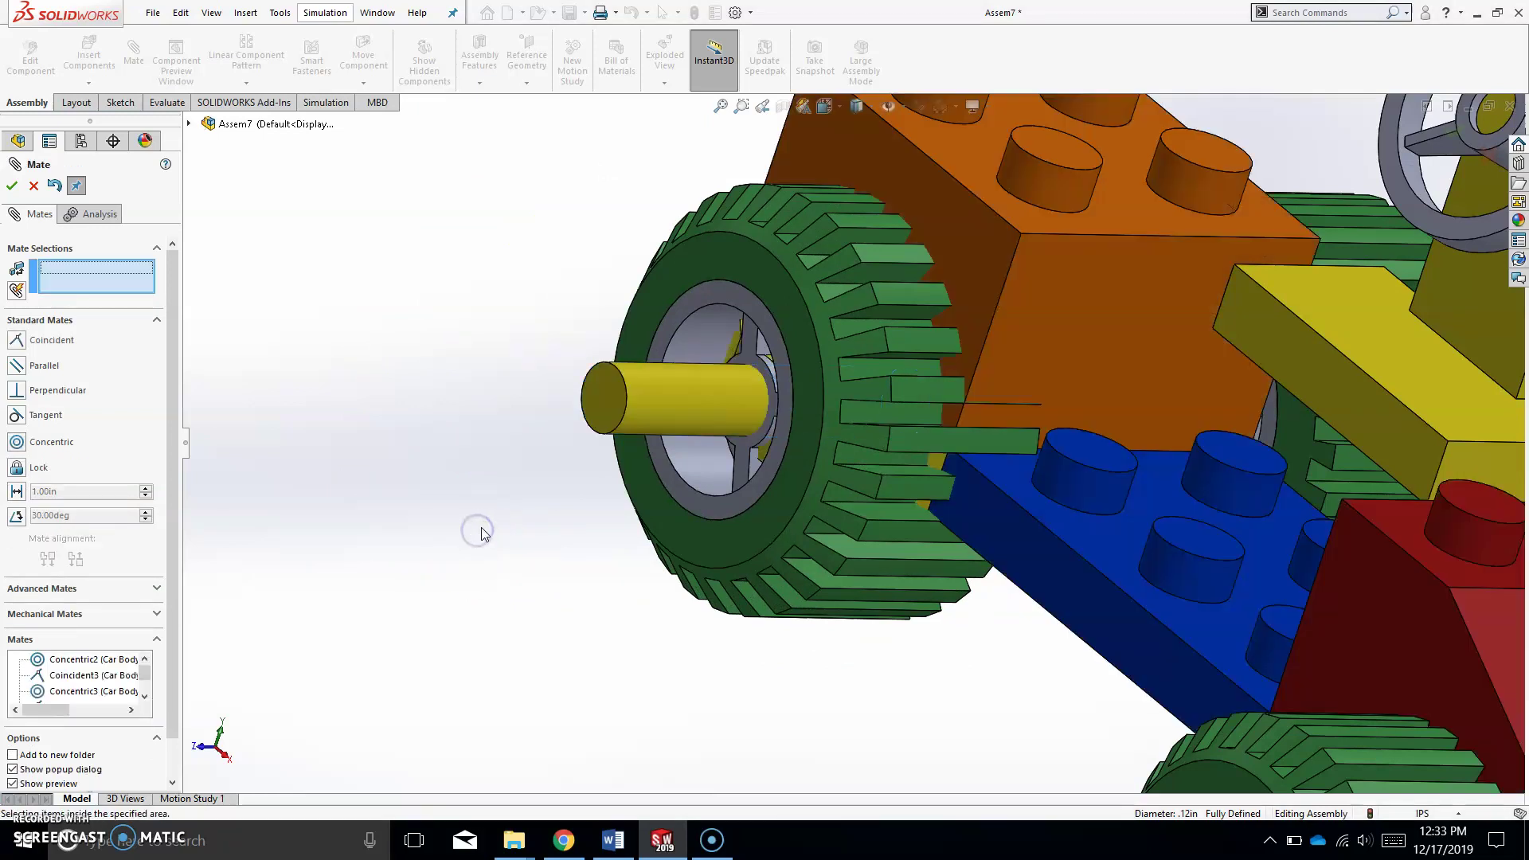
Slide the last wheel outward, add a coincident mate between the rear axle bracket's outer face and its inner hub face, and close the Mate command
{"action": "left_click_drag", "start_coordinate": [898, 347], "coordinate": [412, 478]}
{"action": "left_click", "coordinate": [602, 611]}
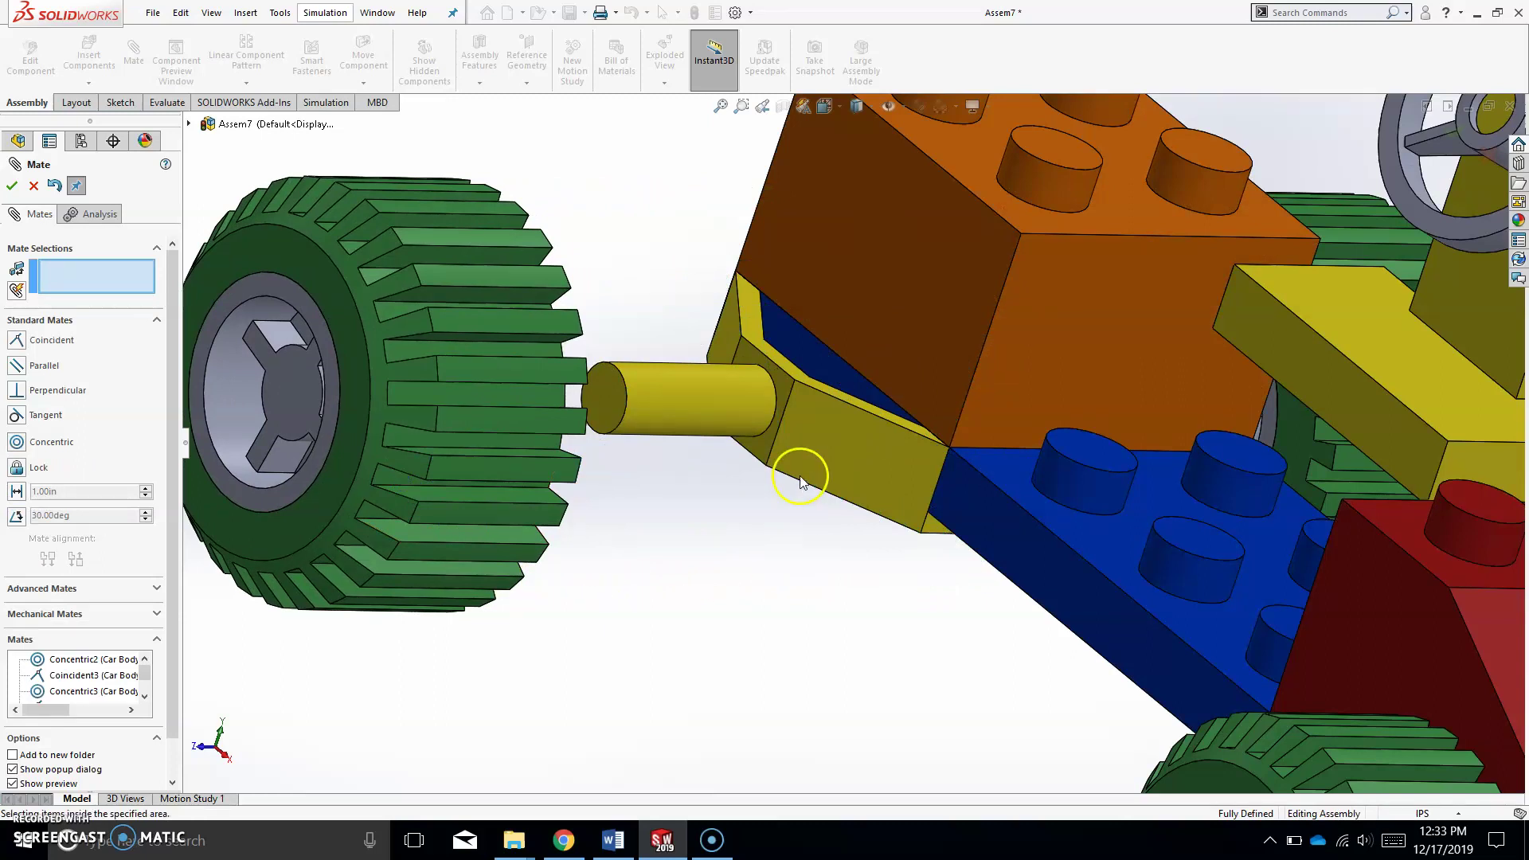
{"action": "left_click", "coordinate": [778, 385]}
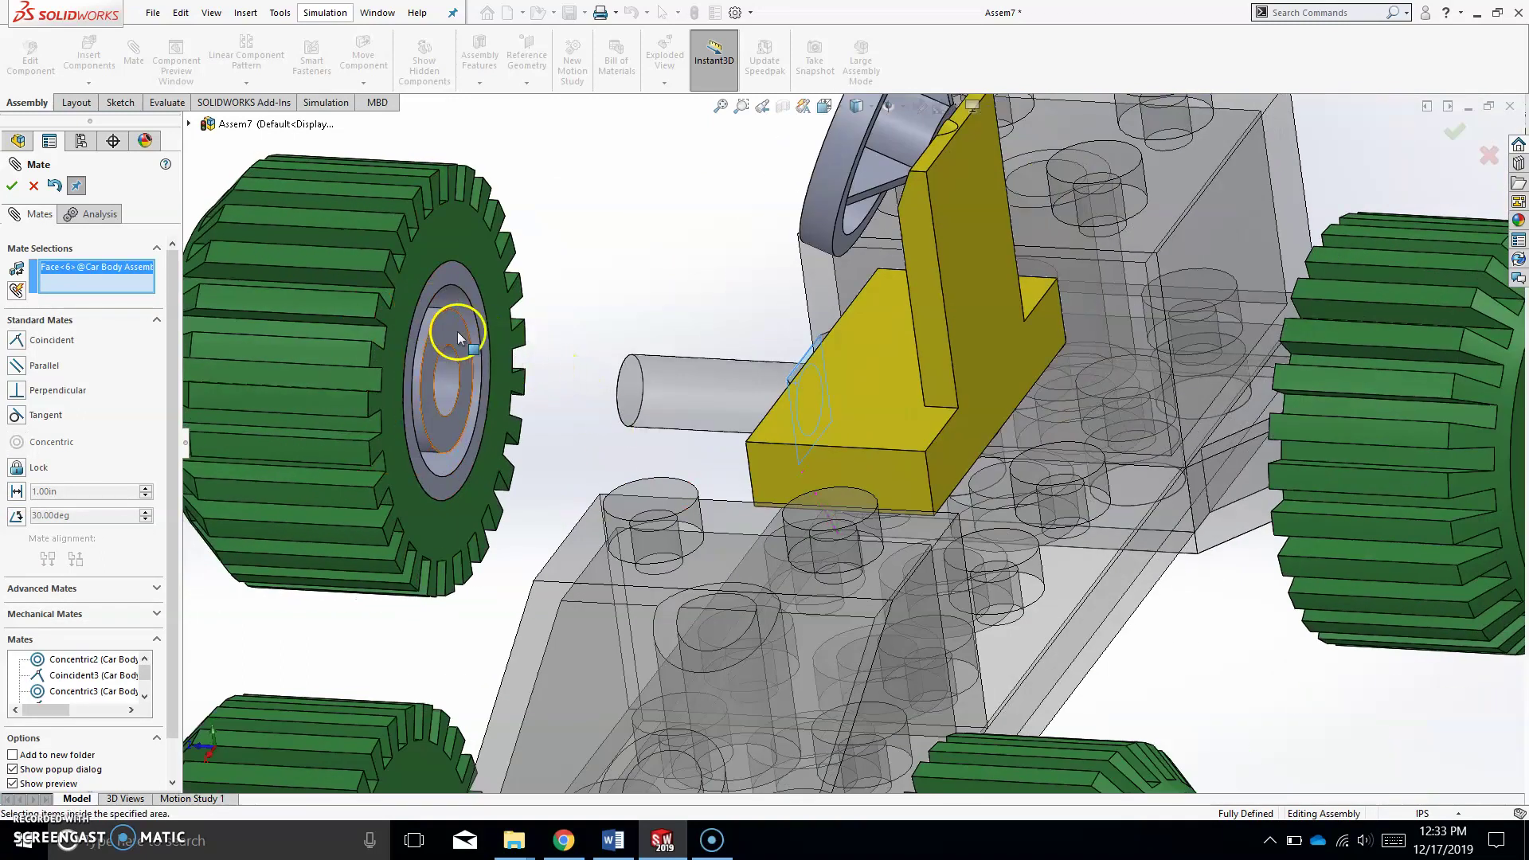
{"action": "left_click", "coordinate": [456, 332]}
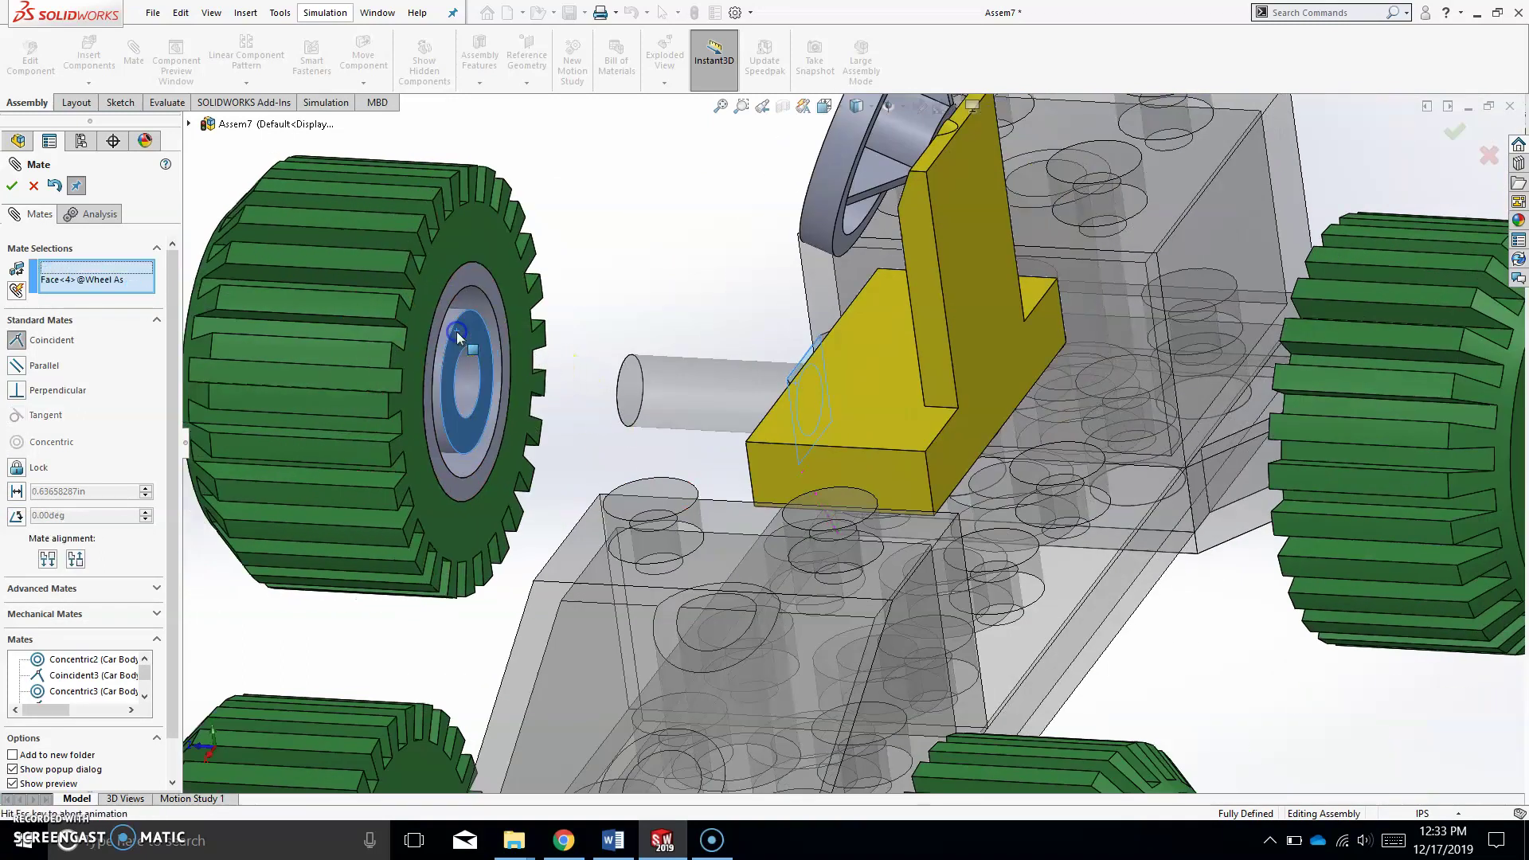
{"action": "left_click", "coordinate": [12, 186]}
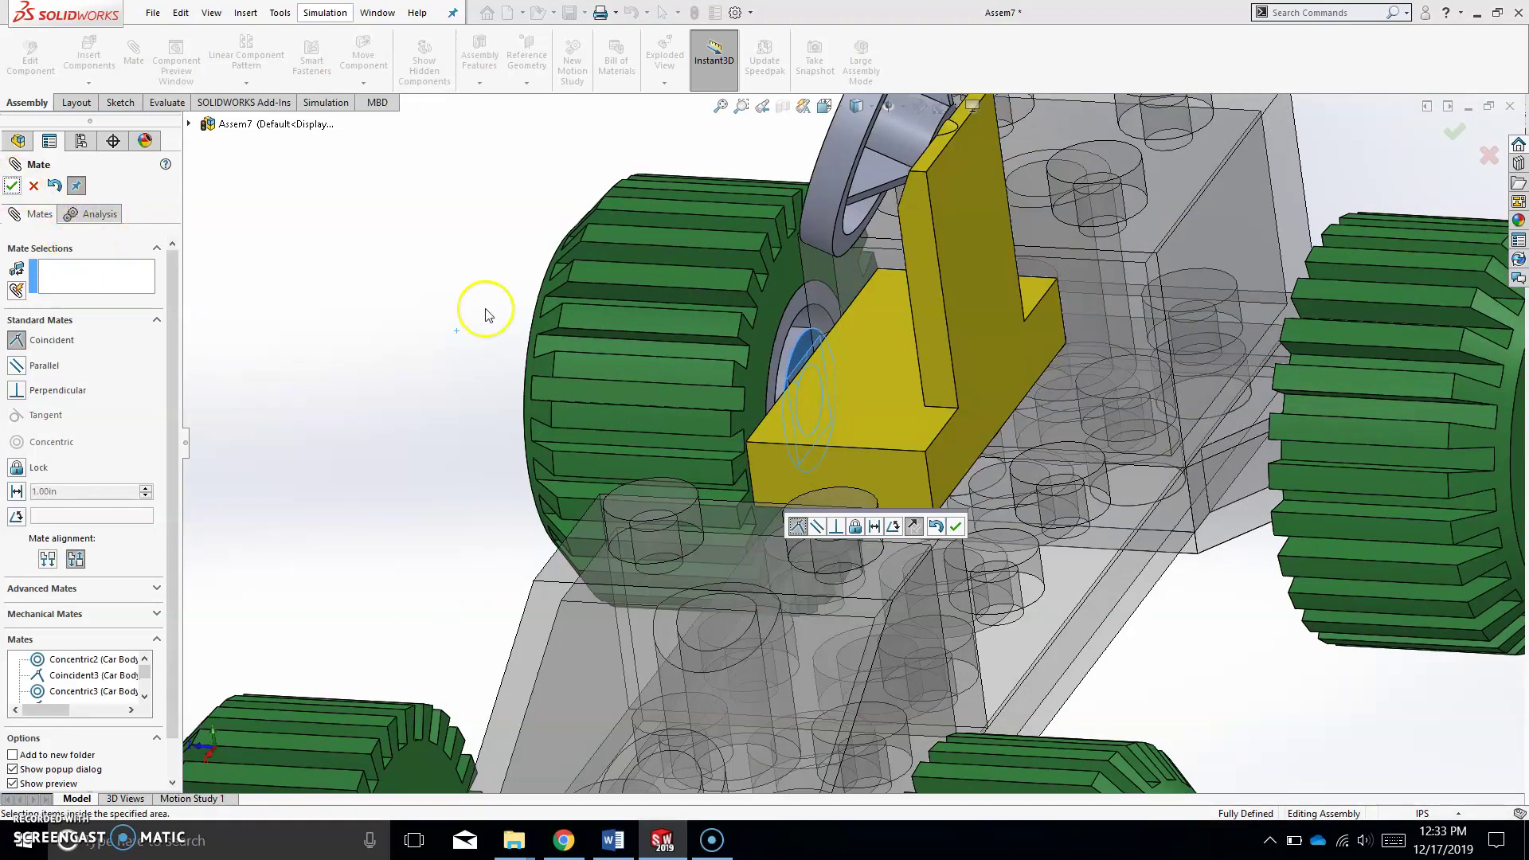
{"action": "left_click", "coordinate": [625, 397]}
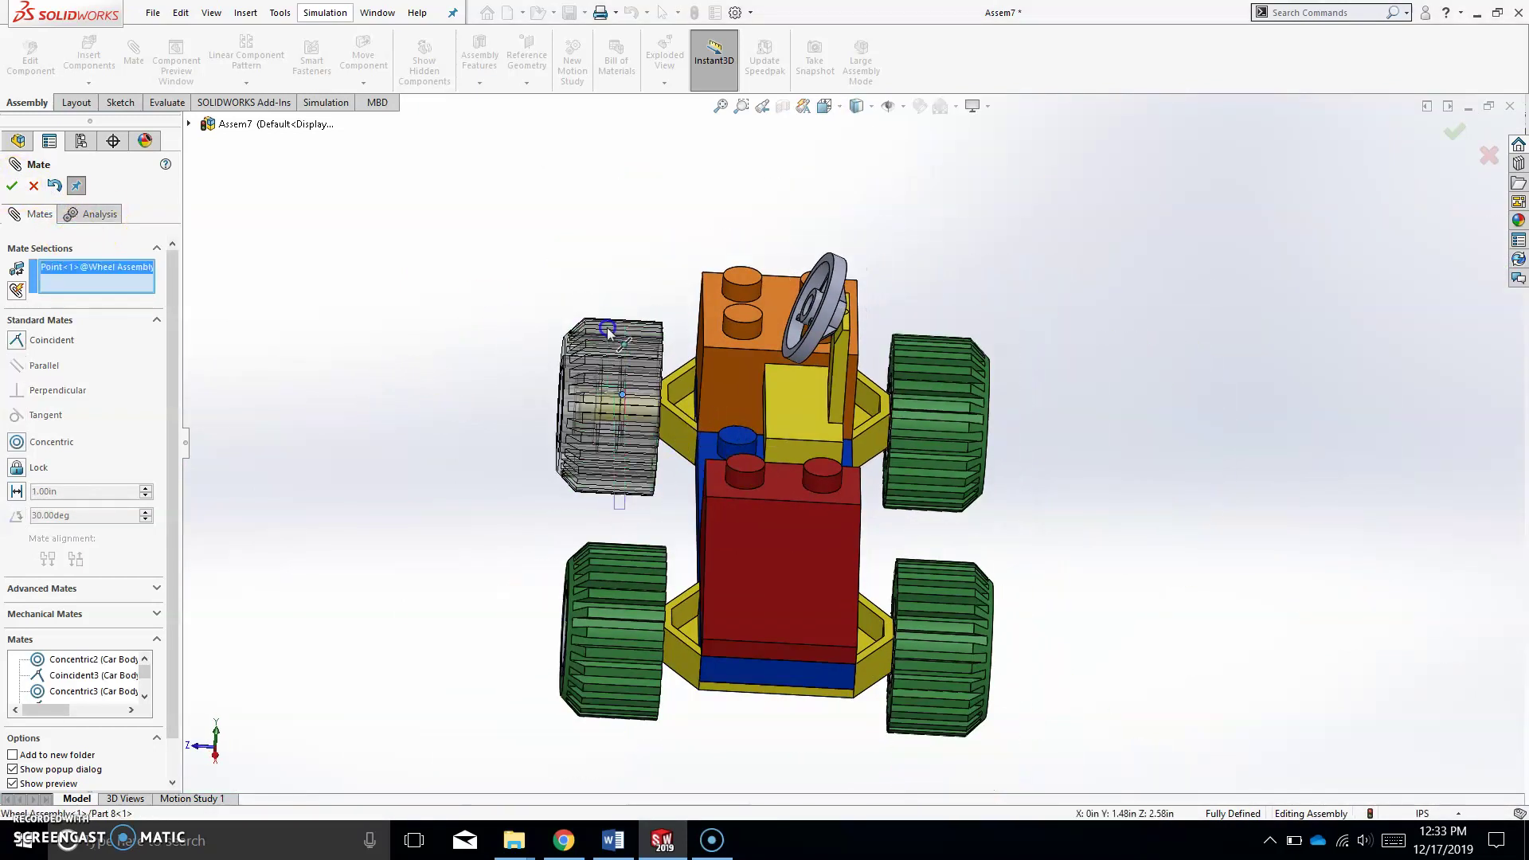
{"action": "left_click", "coordinate": [34, 185]}
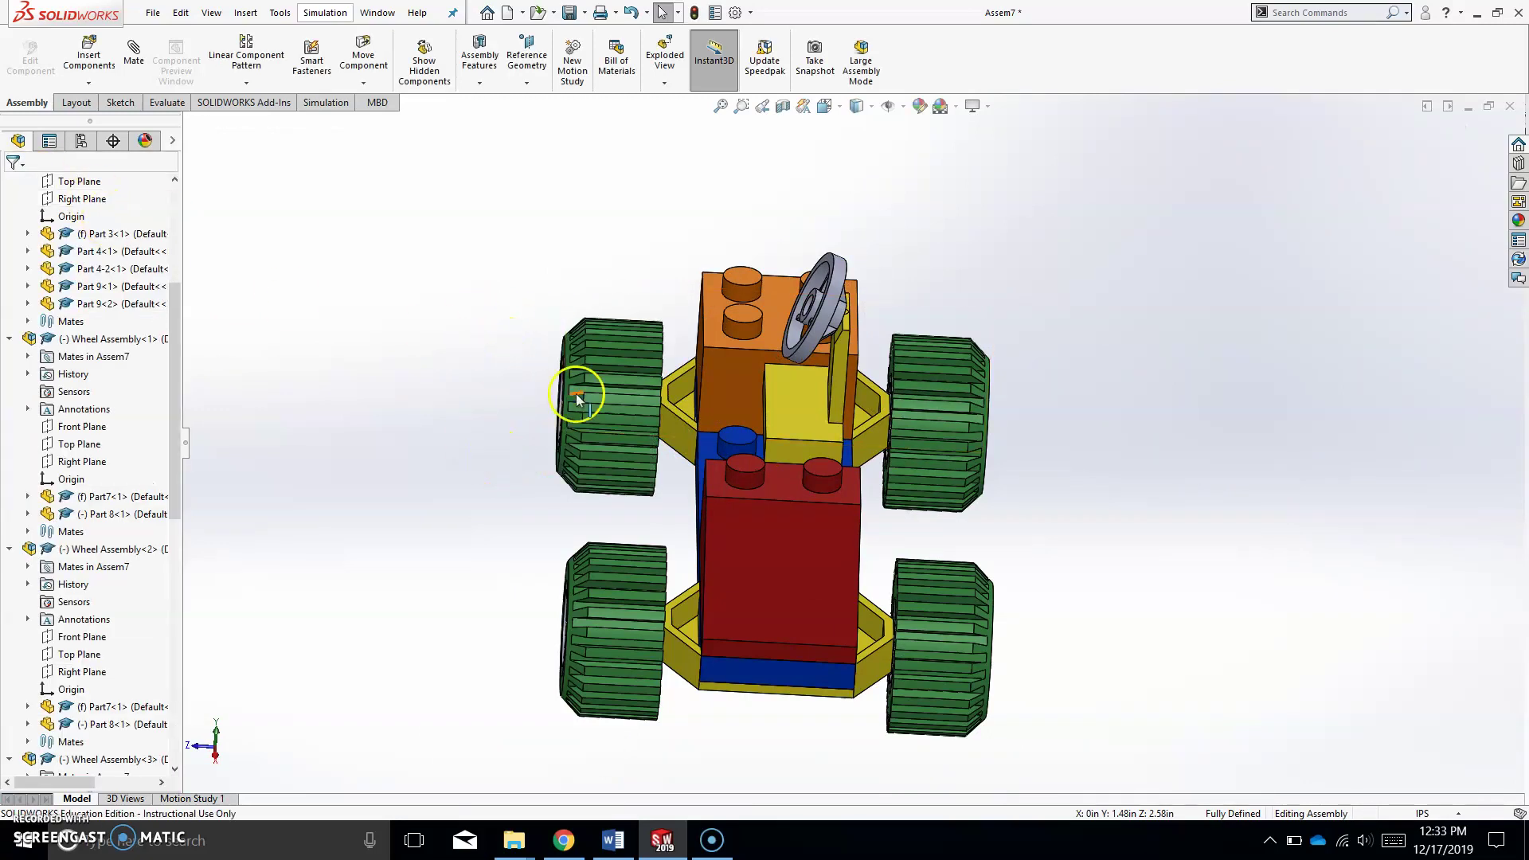
Turn the mated wheels on their axles on both sides of the car to check that they rotate
{"action": "middle_click_drag", "start_coordinate": [613, 314], "coordinate": [642, 412]}
{"action": "scroll", "coordinate": [702, 345], "scroll_direction": "up", "scroll_amount": 1}
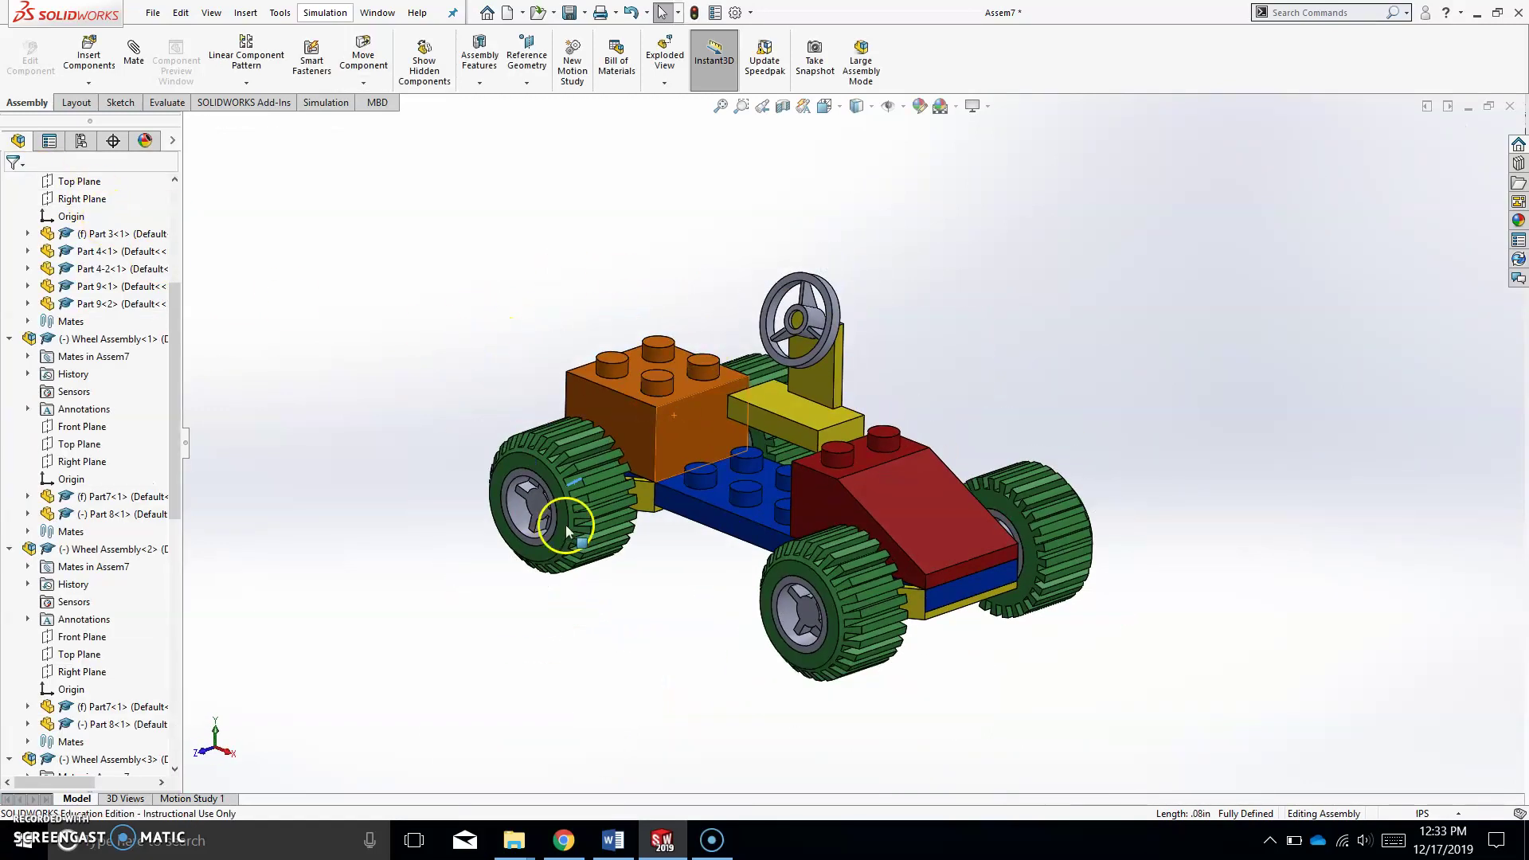
{"action": "left_click_drag", "start_coordinate": [573, 553], "coordinate": [470, 500]}
{"action": "left_click_drag", "start_coordinate": [593, 522], "coordinate": [532, 398]}
{"action": "left_click_drag", "start_coordinate": [852, 578], "coordinate": [796, 702]}
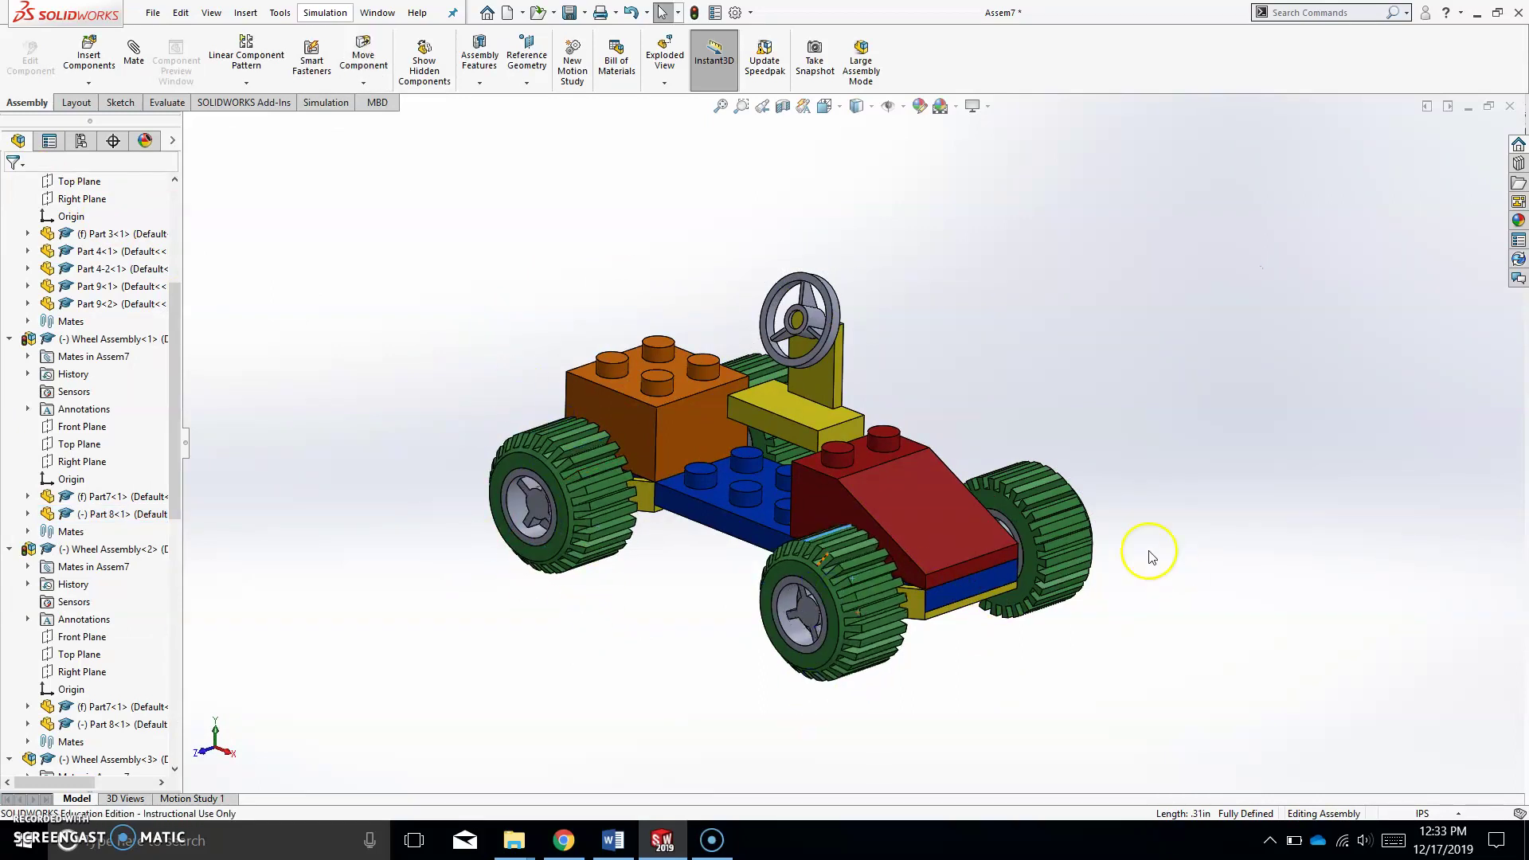
{"action": "middle_click_drag", "start_coordinate": [1085, 570], "coordinate": [1055, 565]}
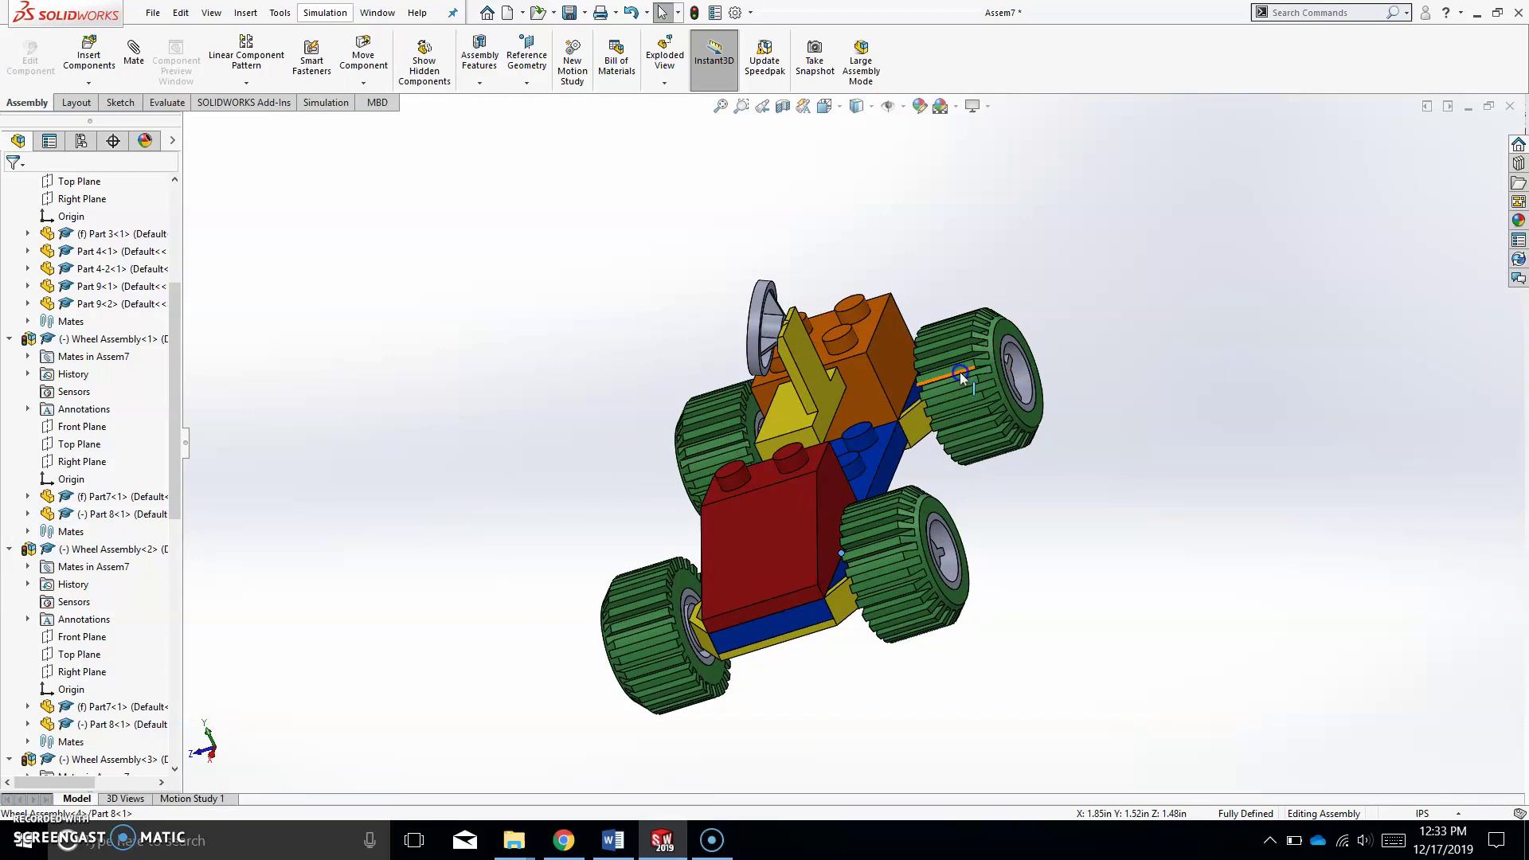
{"action": "left_click_drag", "start_coordinate": [958, 371], "coordinate": [967, 453]}
{"action": "left_click", "coordinate": [1133, 466]}
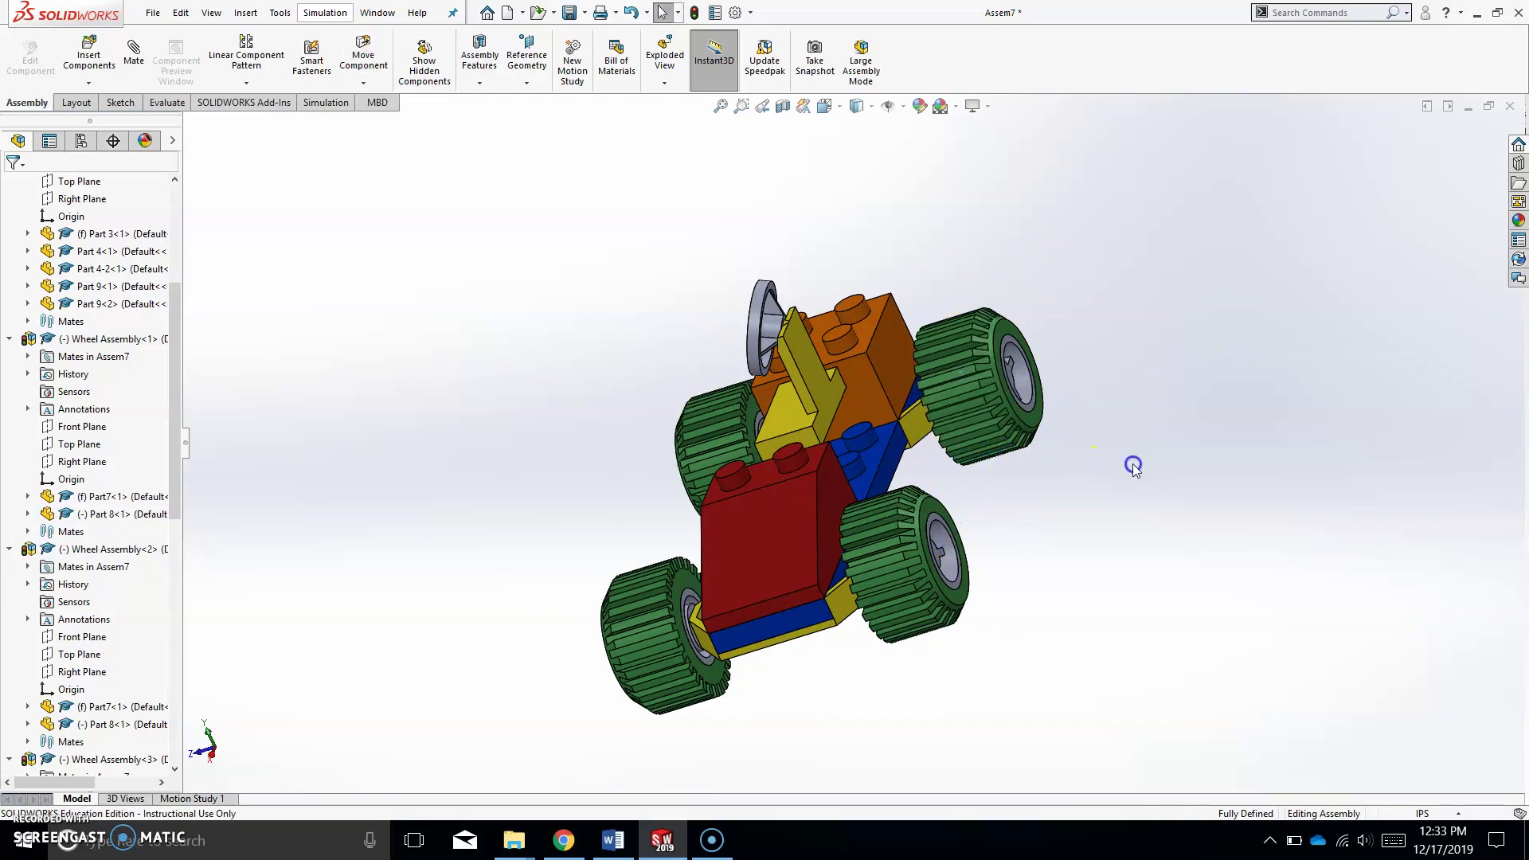
Move the Steering Wheel Assembly up and clear of the blue base plate
{"action": "middle_click_drag", "start_coordinate": [1115, 469], "coordinate": [775, 632]}
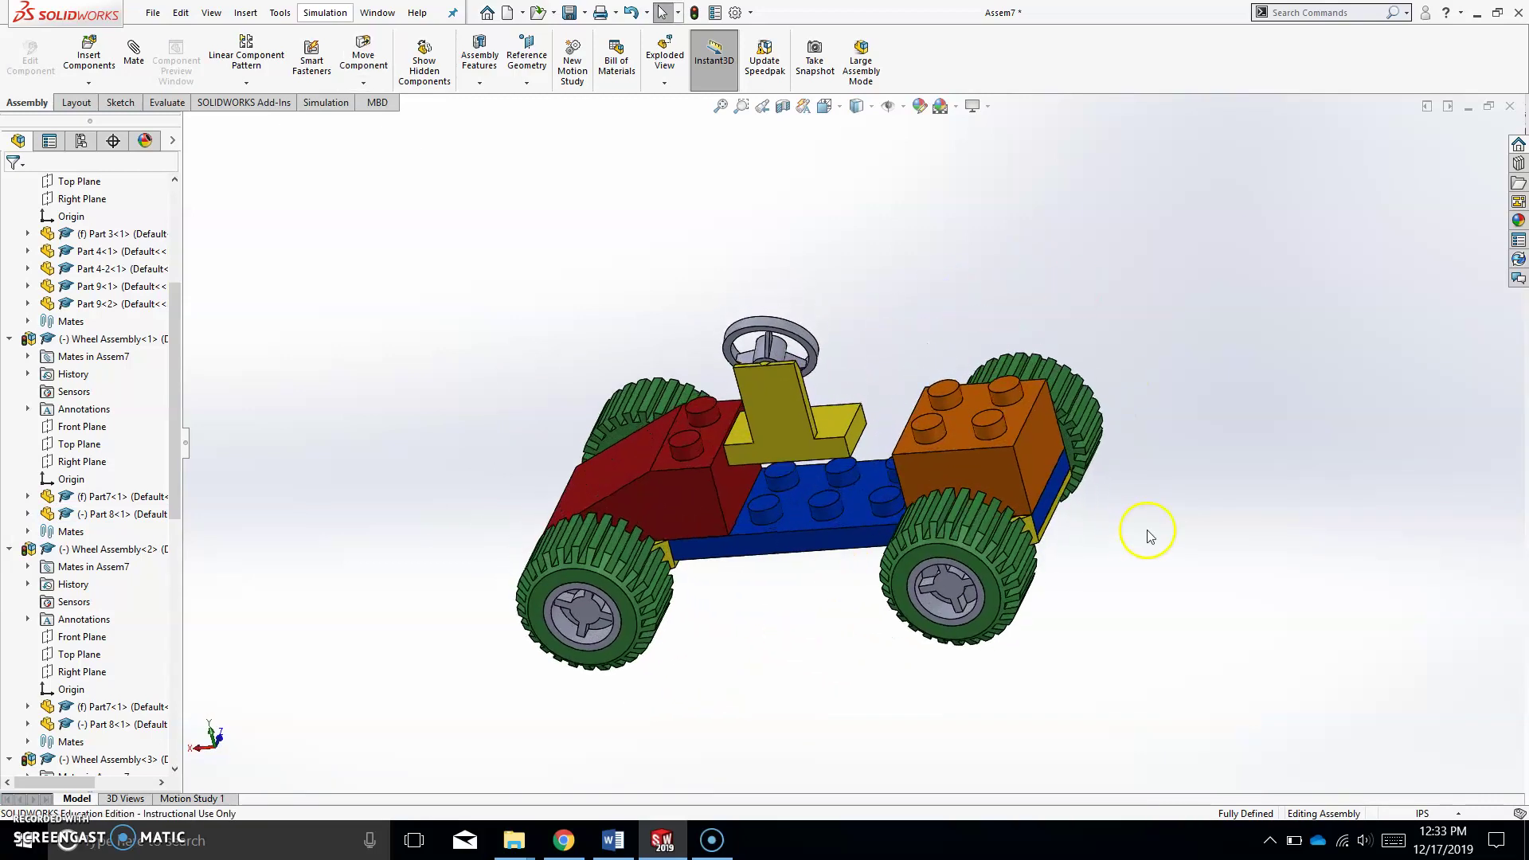
{"action": "scroll", "coordinate": [794, 460], "scroll_direction": "down", "scroll_amount": 3}
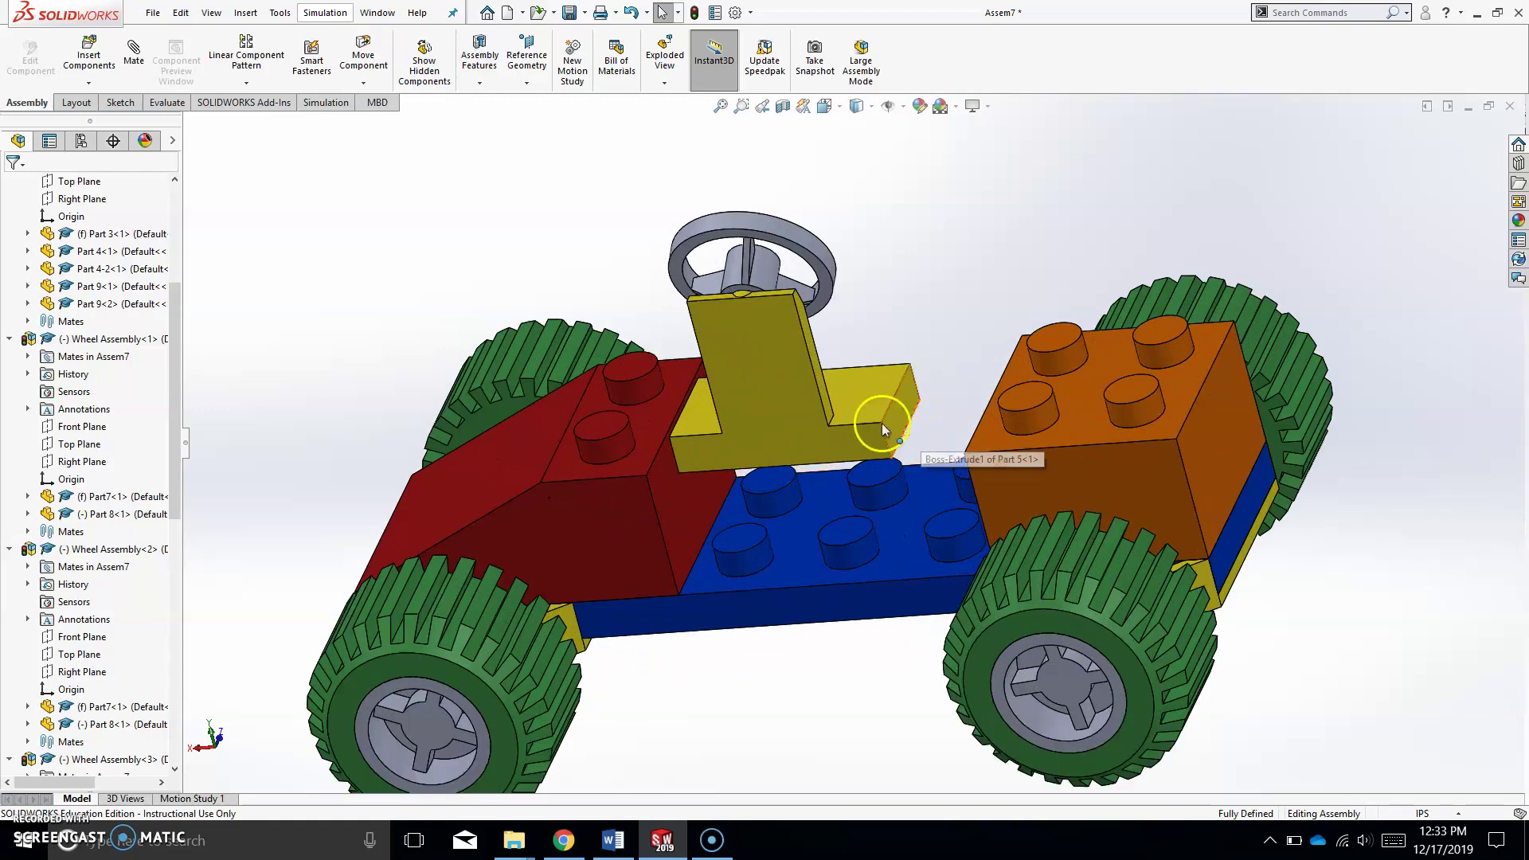
{"action": "left_click_drag", "start_coordinate": [847, 442], "coordinate": [905, 321]}
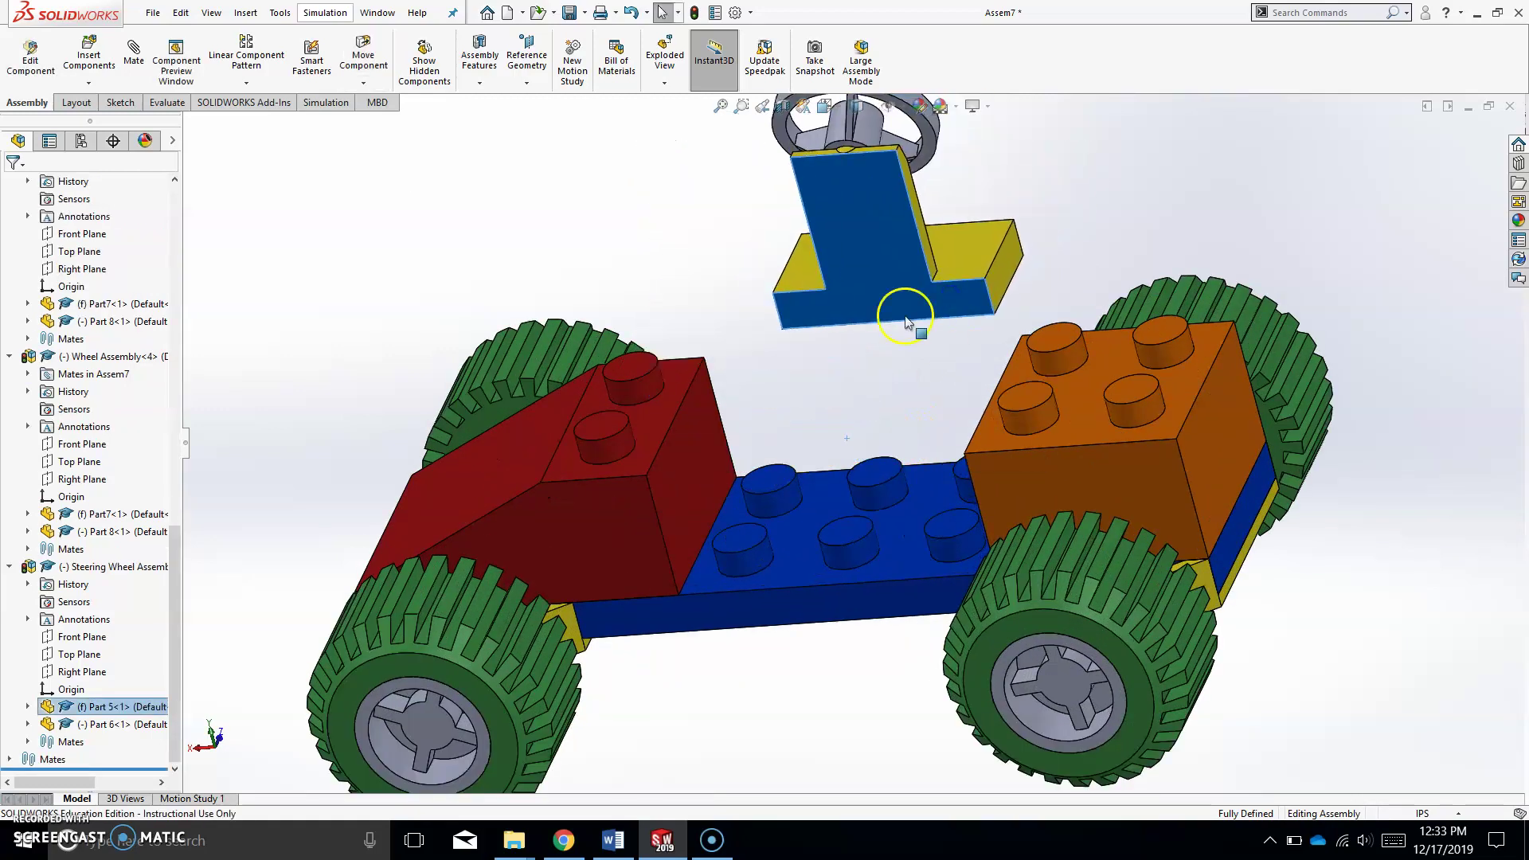
{"action": "left_click", "coordinate": [722, 253]}
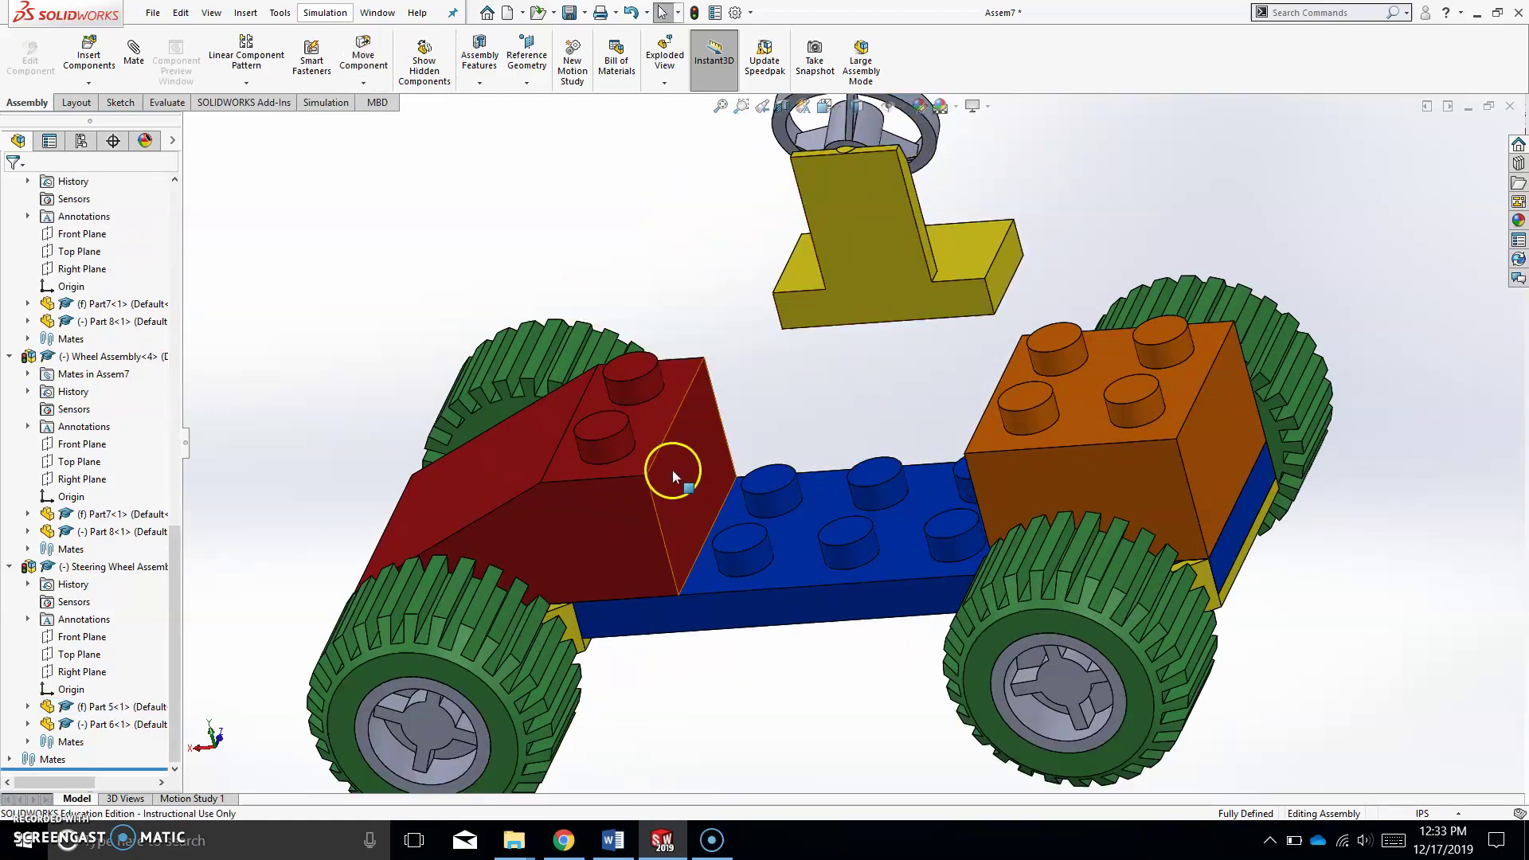
Examine the steering base's underside and side faces and the matching faces of the blue base plate to plan the mates
{"action": "middle_click_drag", "start_coordinate": [928, 382], "coordinate": [904, 260]}
{"action": "scroll", "coordinate": [908, 261], "scroll_direction": "down", "scroll_amount": 2}
{"action": "left_click", "coordinate": [721, 342]}
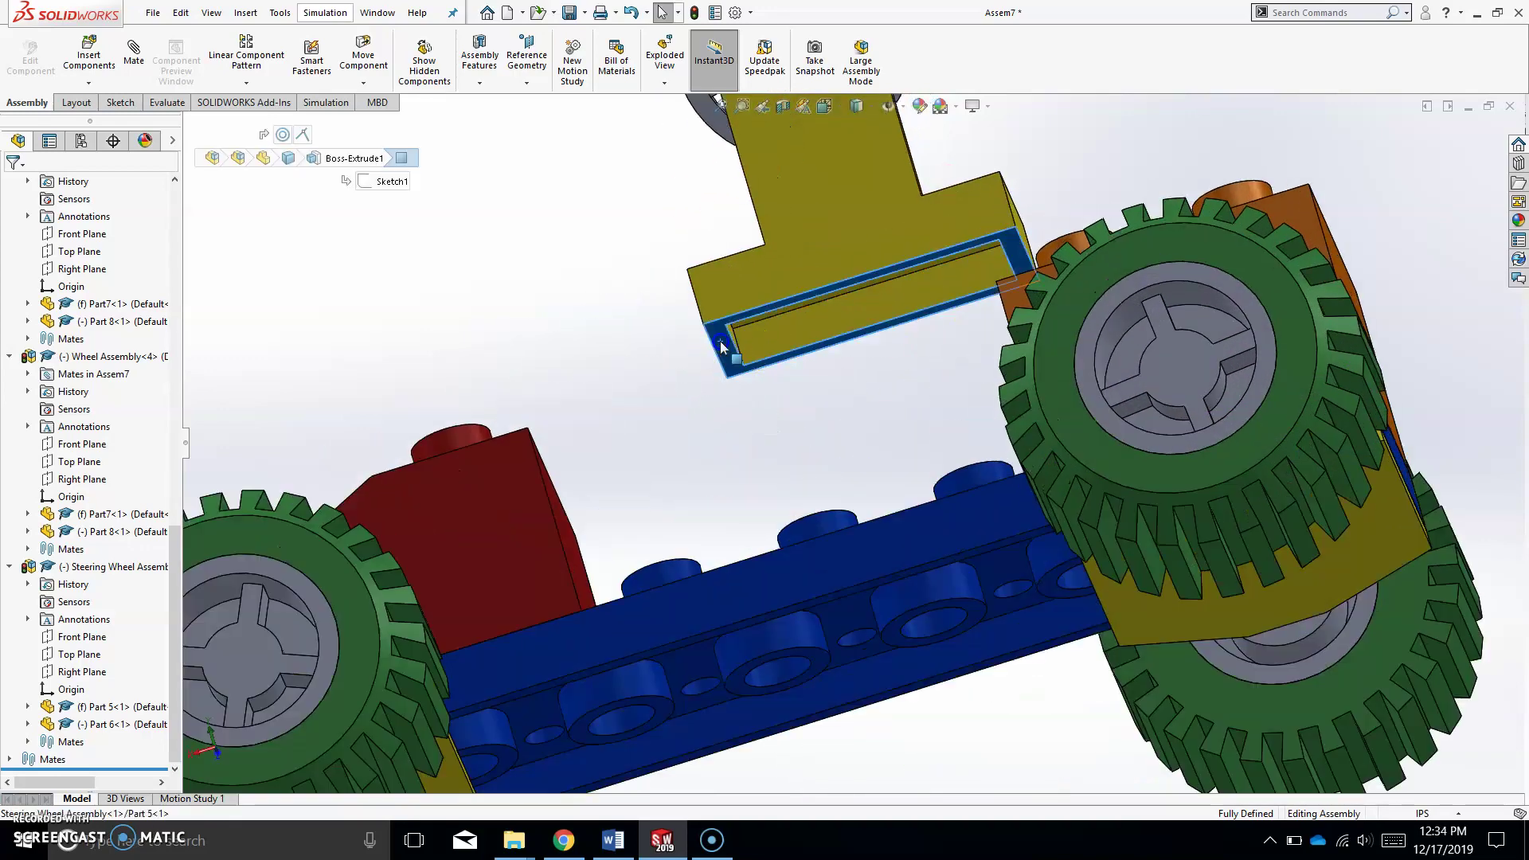
{"action": "middle_click_drag", "start_coordinate": [757, 416], "coordinate": [769, 600]}
{"action": "left_click", "coordinate": [767, 599]}
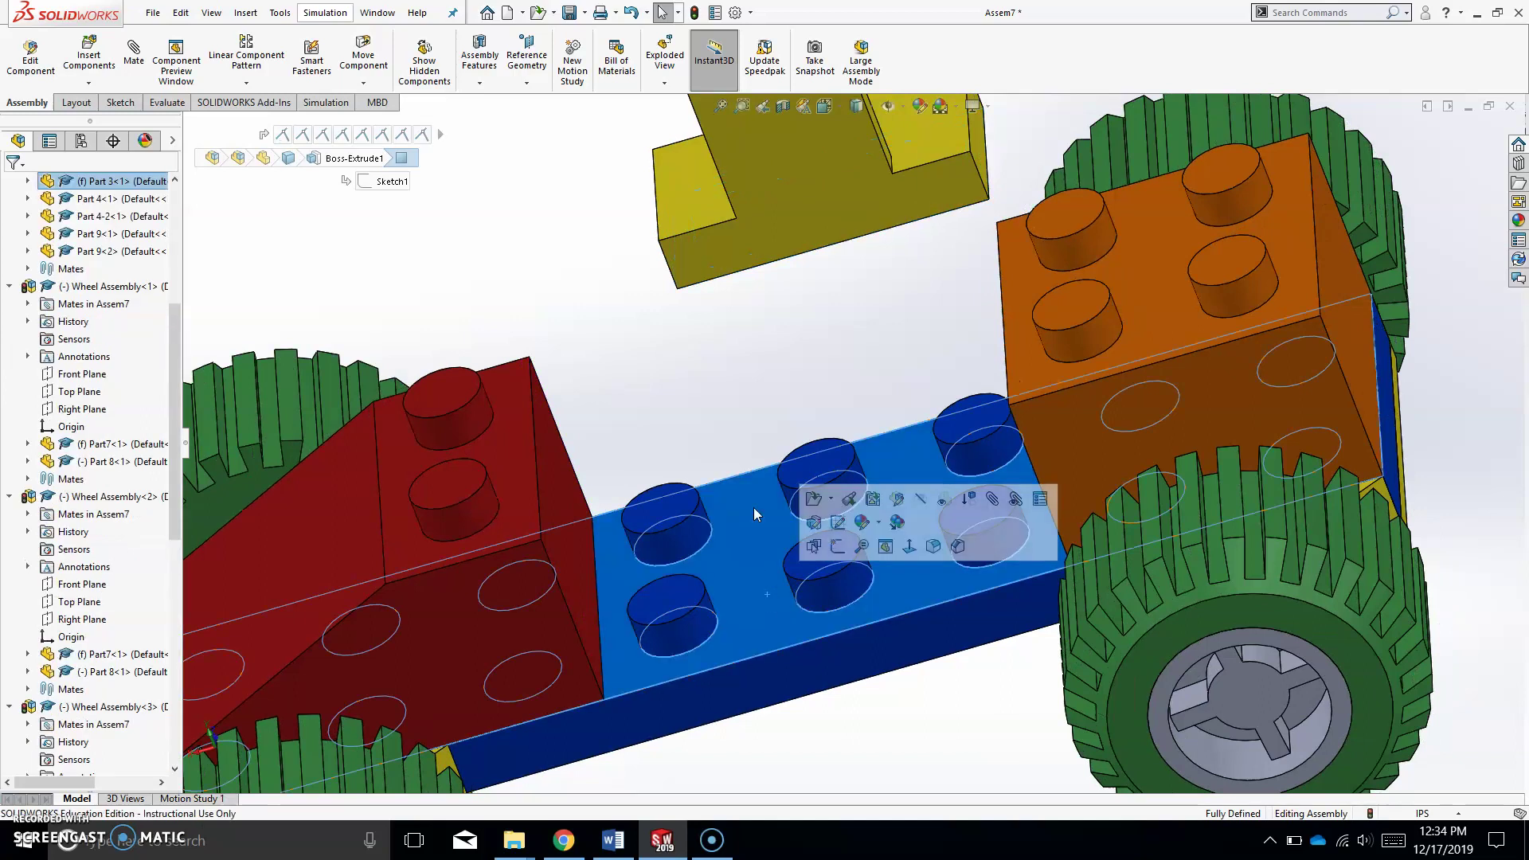
{"action": "left_click", "coordinate": [705, 403]}
{"action": "scroll", "coordinate": [760, 376], "scroll_direction": "up", "scroll_amount": 4}
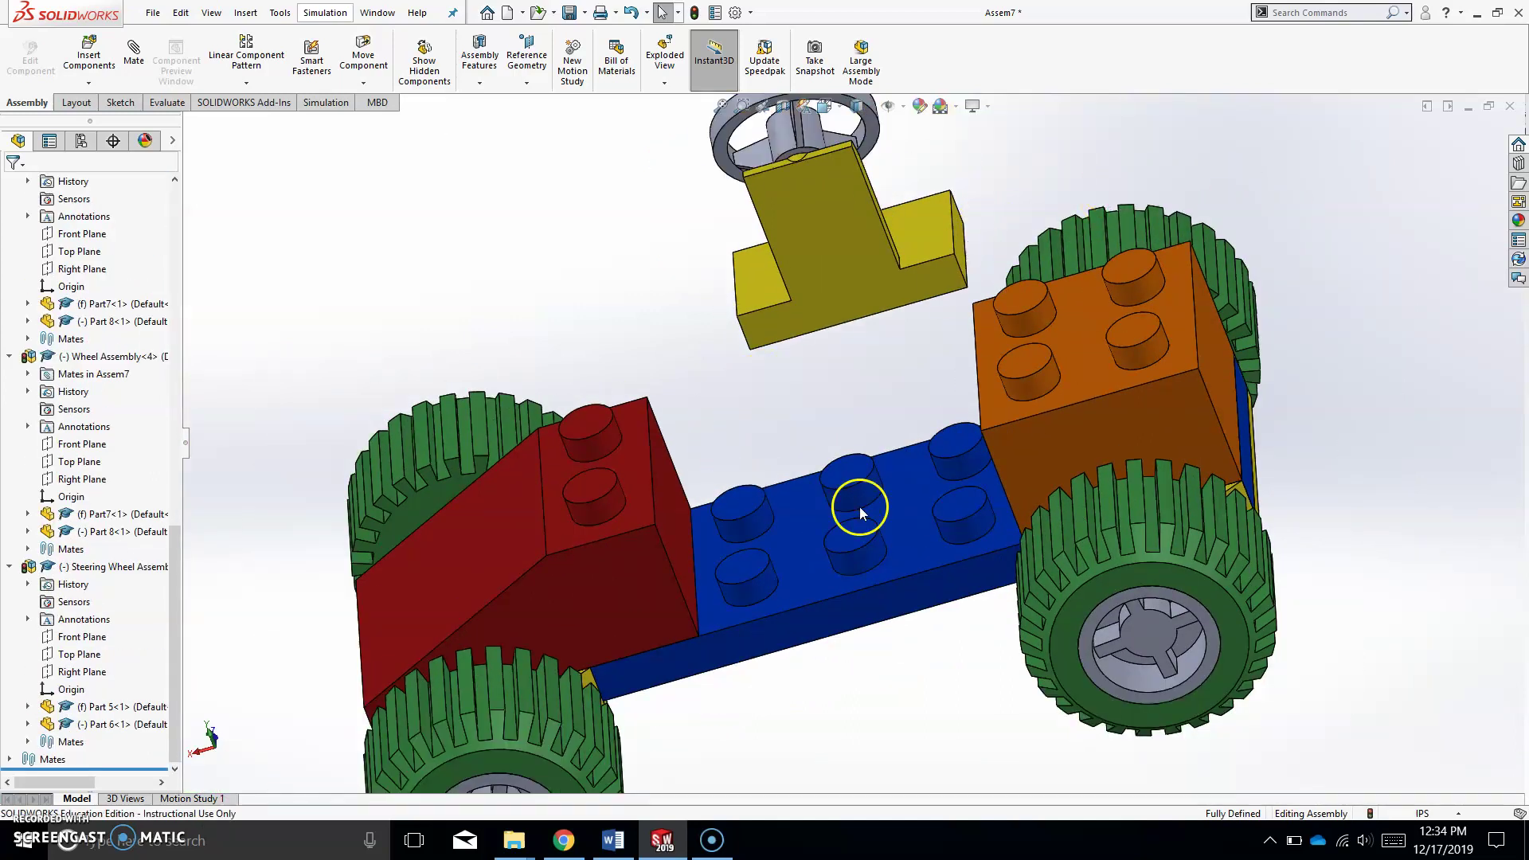
{"action": "left_click", "coordinate": [790, 635]}
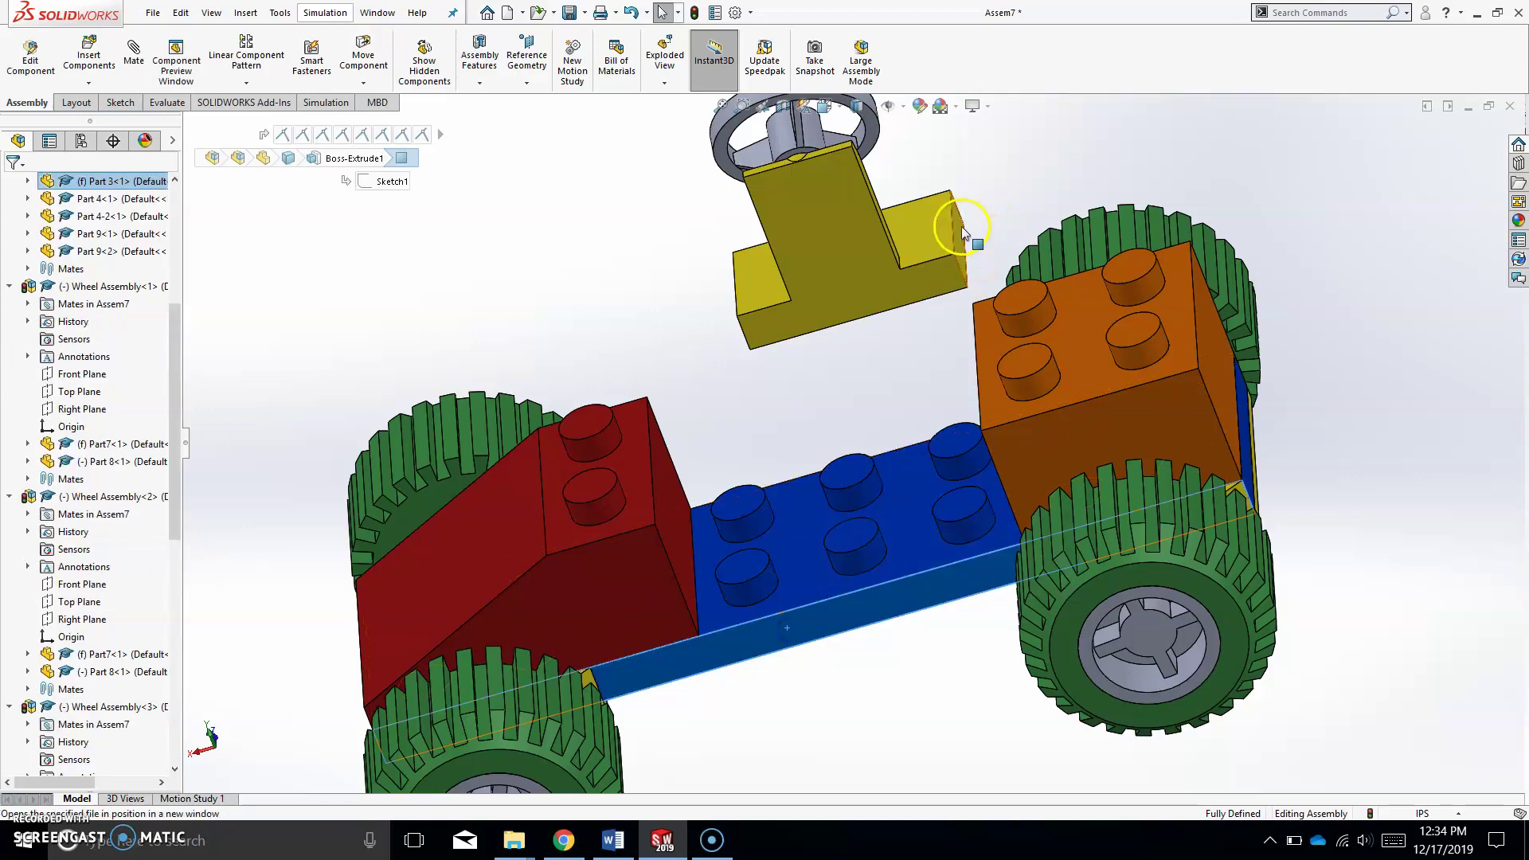
{"action": "left_click", "coordinate": [841, 682]}
{"action": "left_click", "coordinate": [840, 610]}
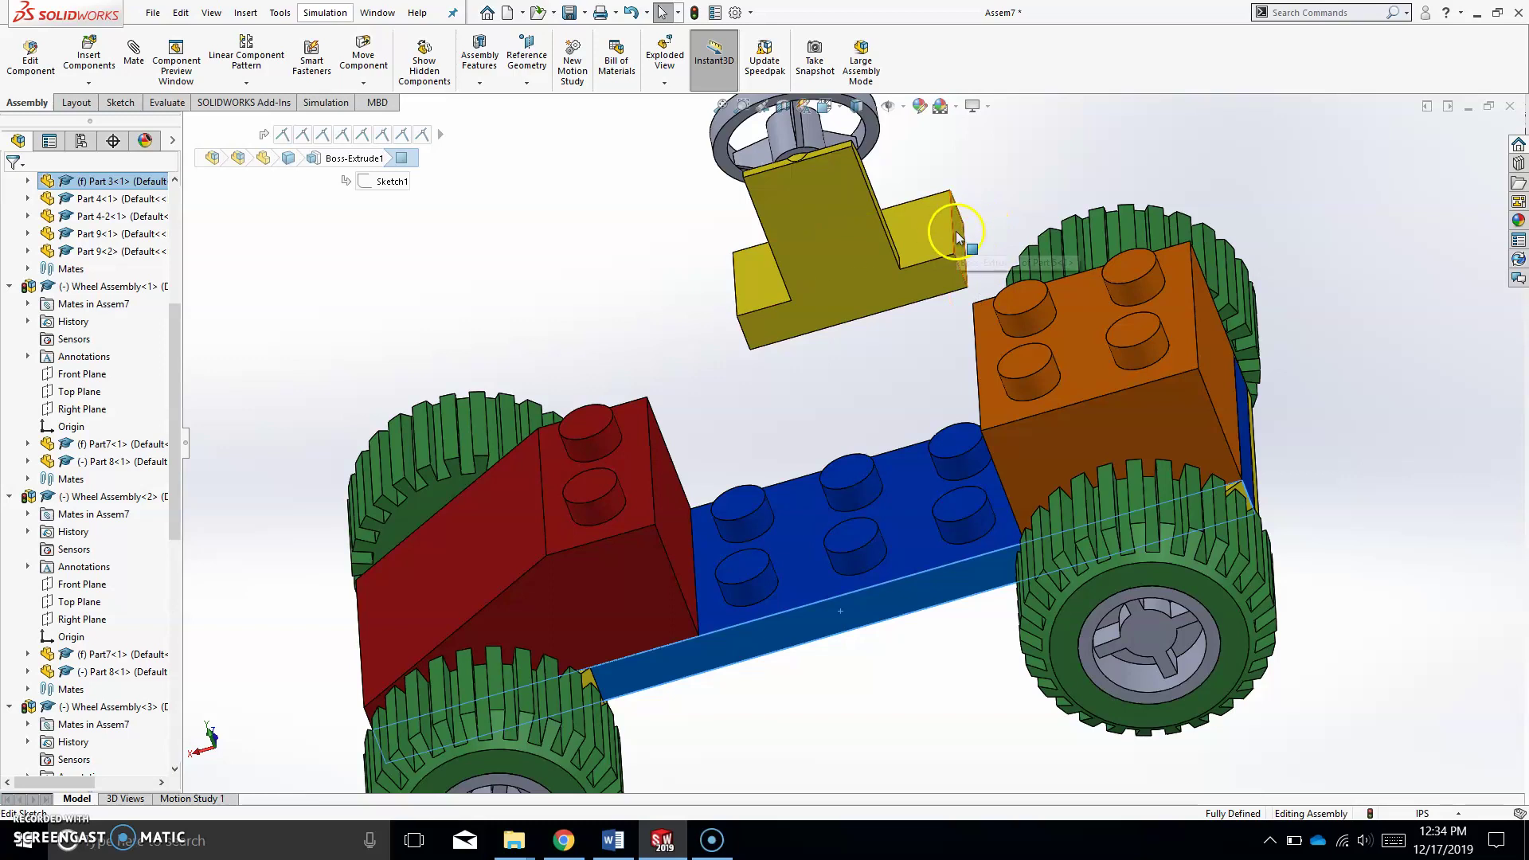
{"action": "middle_click_drag", "start_coordinate": [963, 239], "coordinate": [890, 297]}
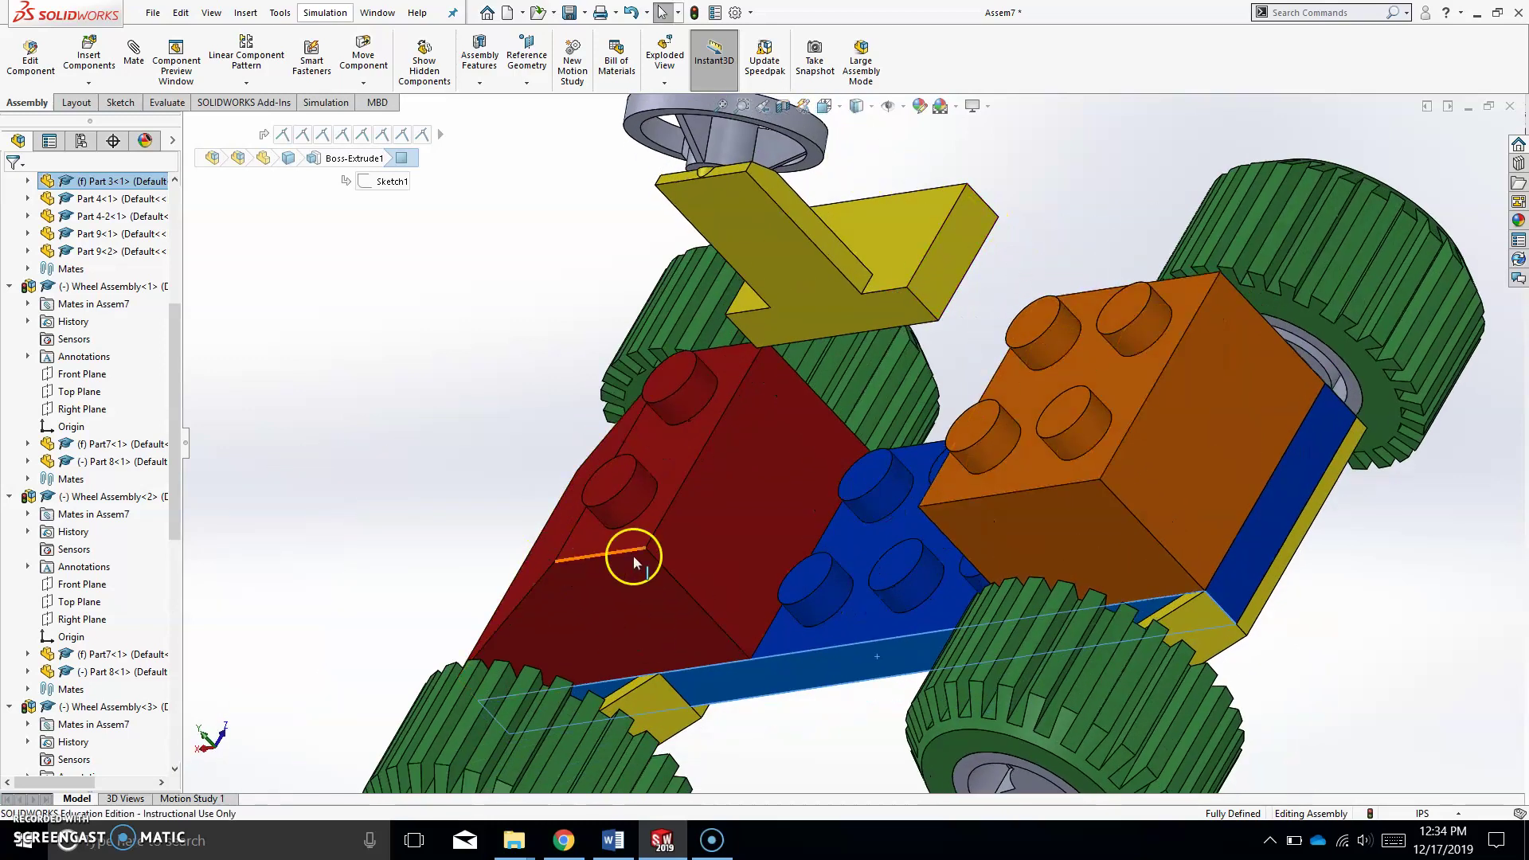
{"action": "left_click", "coordinate": [1086, 271]}
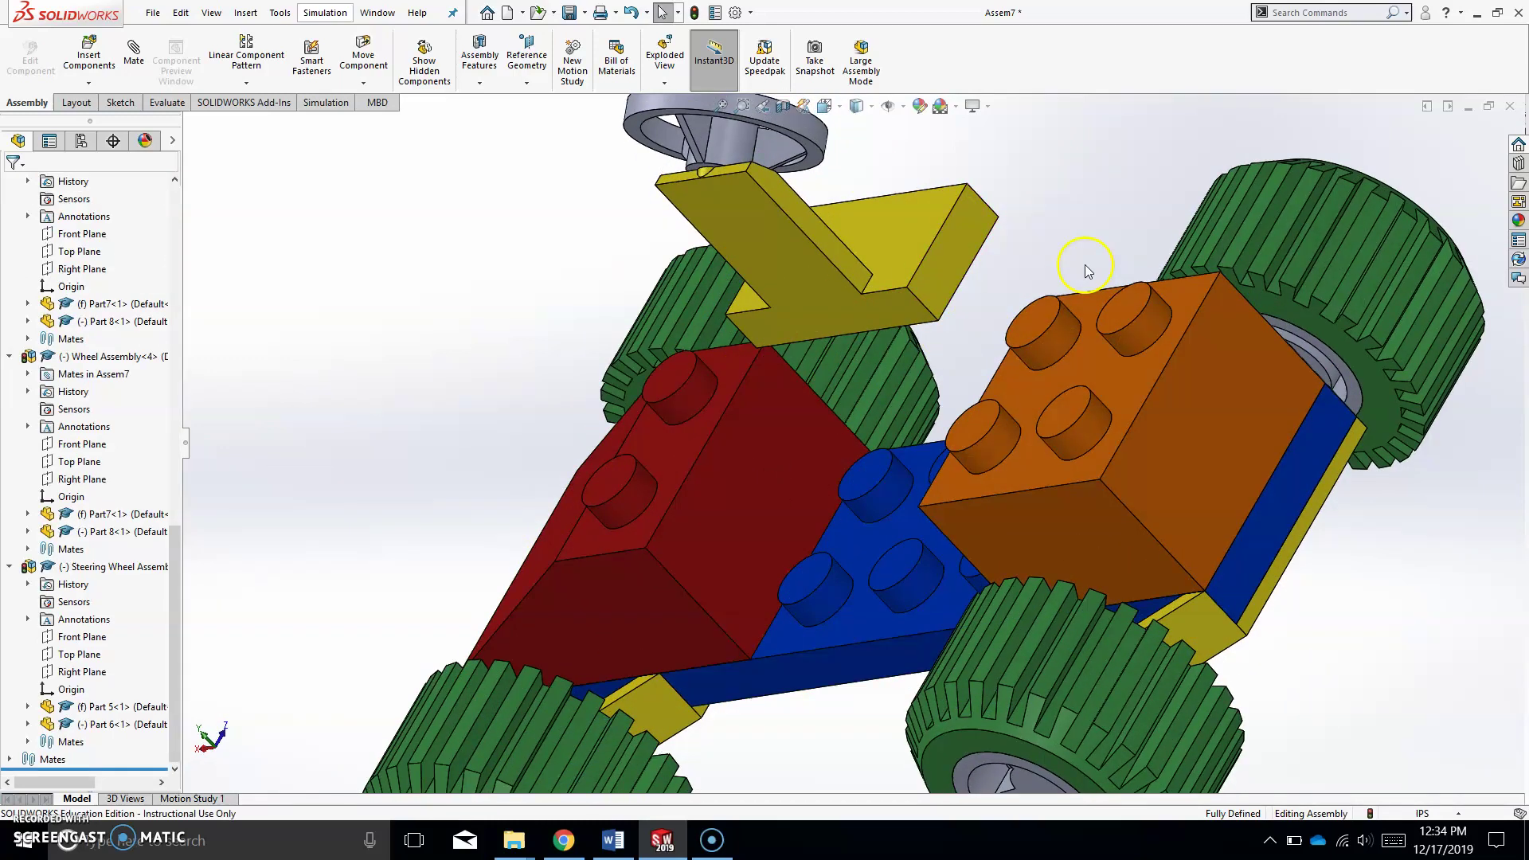
Add a coincident mate between the red block's rear vertical face and the front face of the Steering Wheel Assembly
{"action": "left_click", "coordinate": [135, 53]}
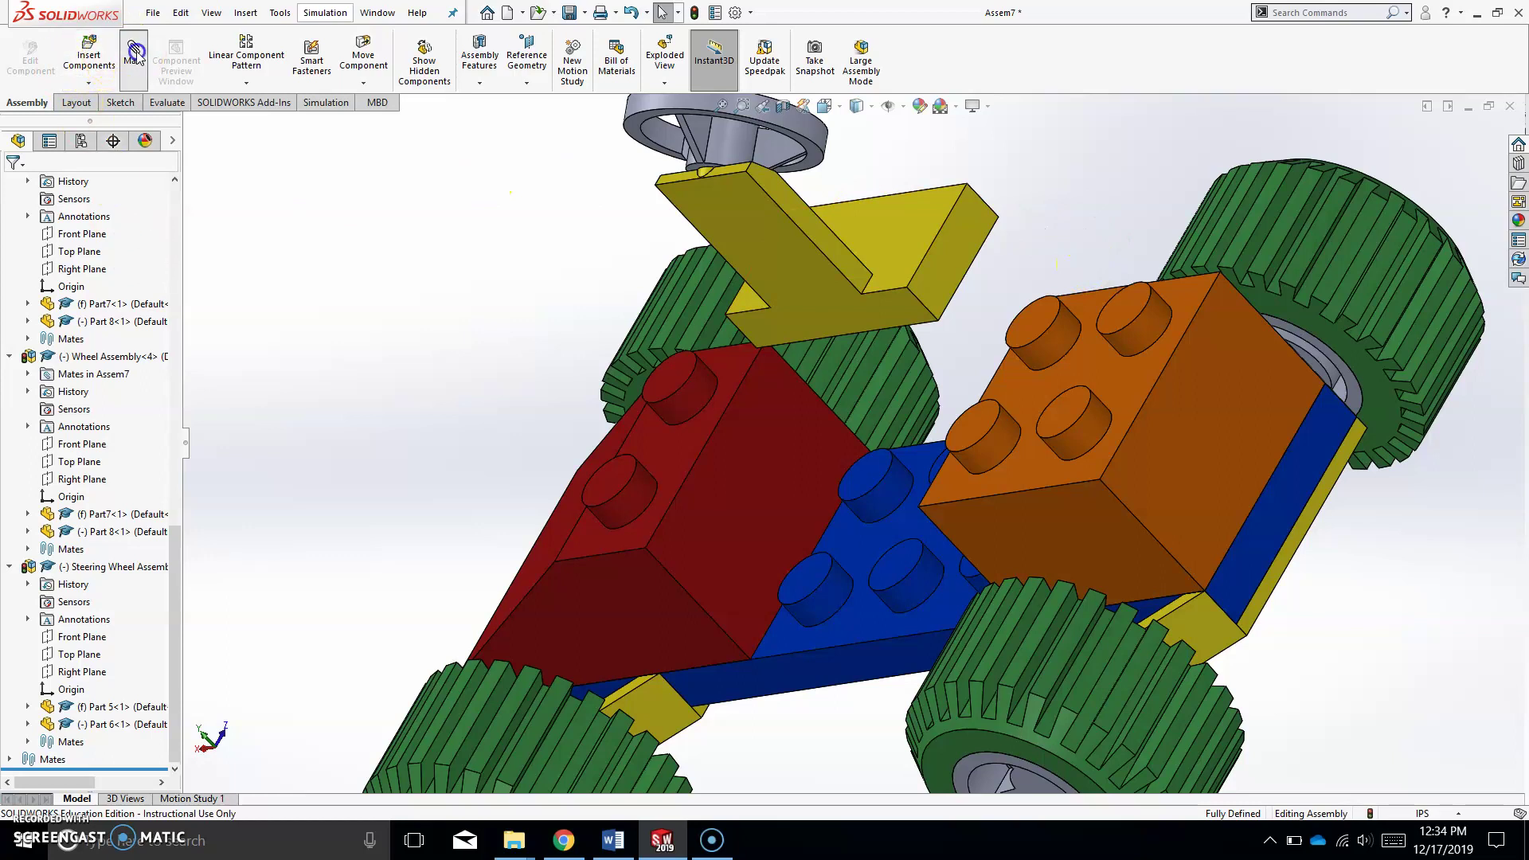
{"action": "left_click", "coordinate": [778, 496]}
{"action": "left_click", "coordinate": [788, 257]}
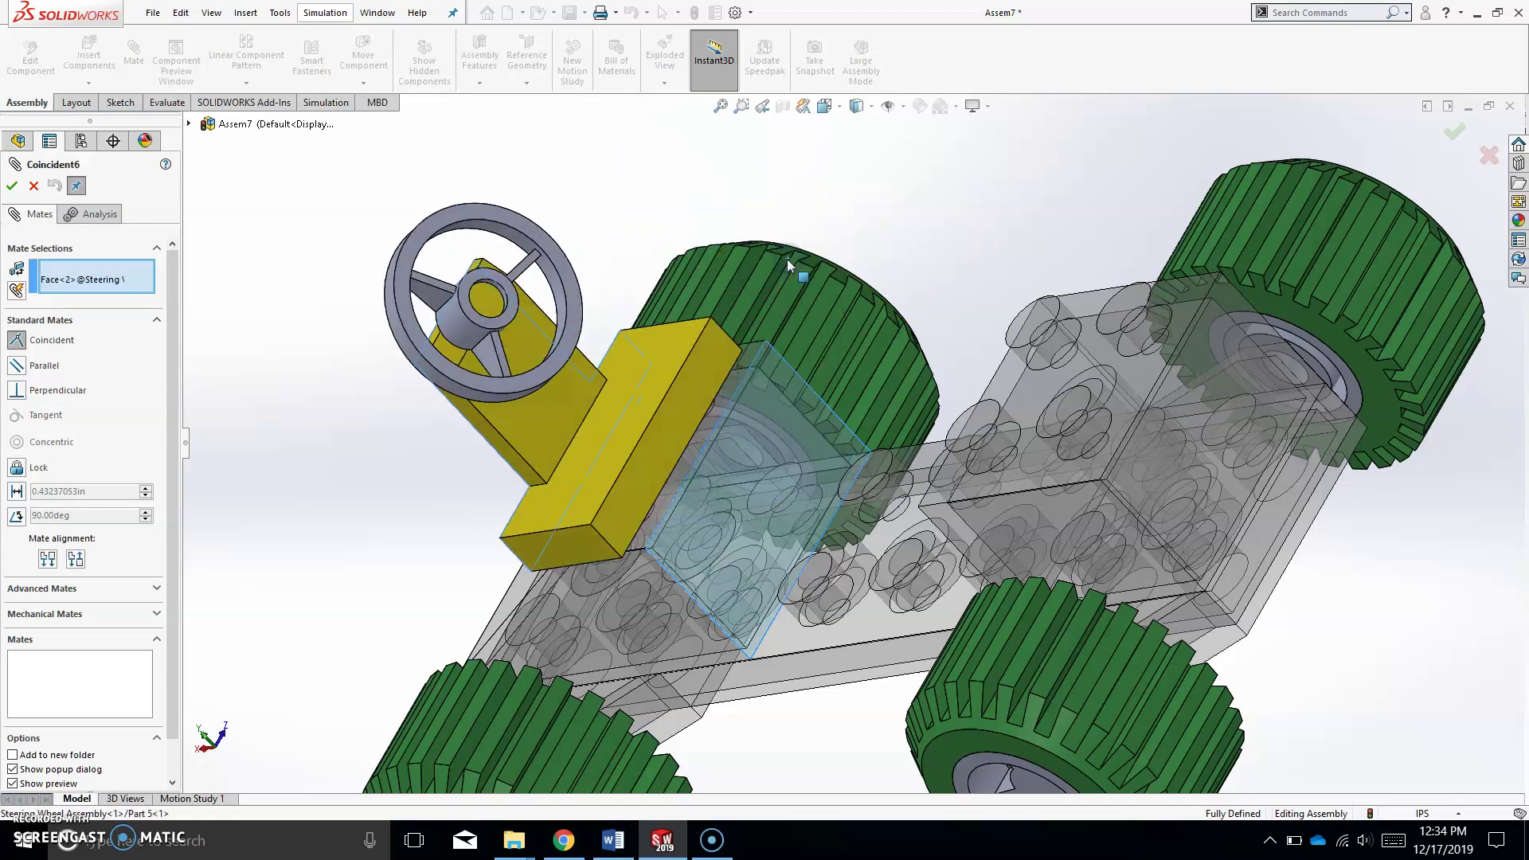
{"action": "left_click", "coordinate": [977, 239]}
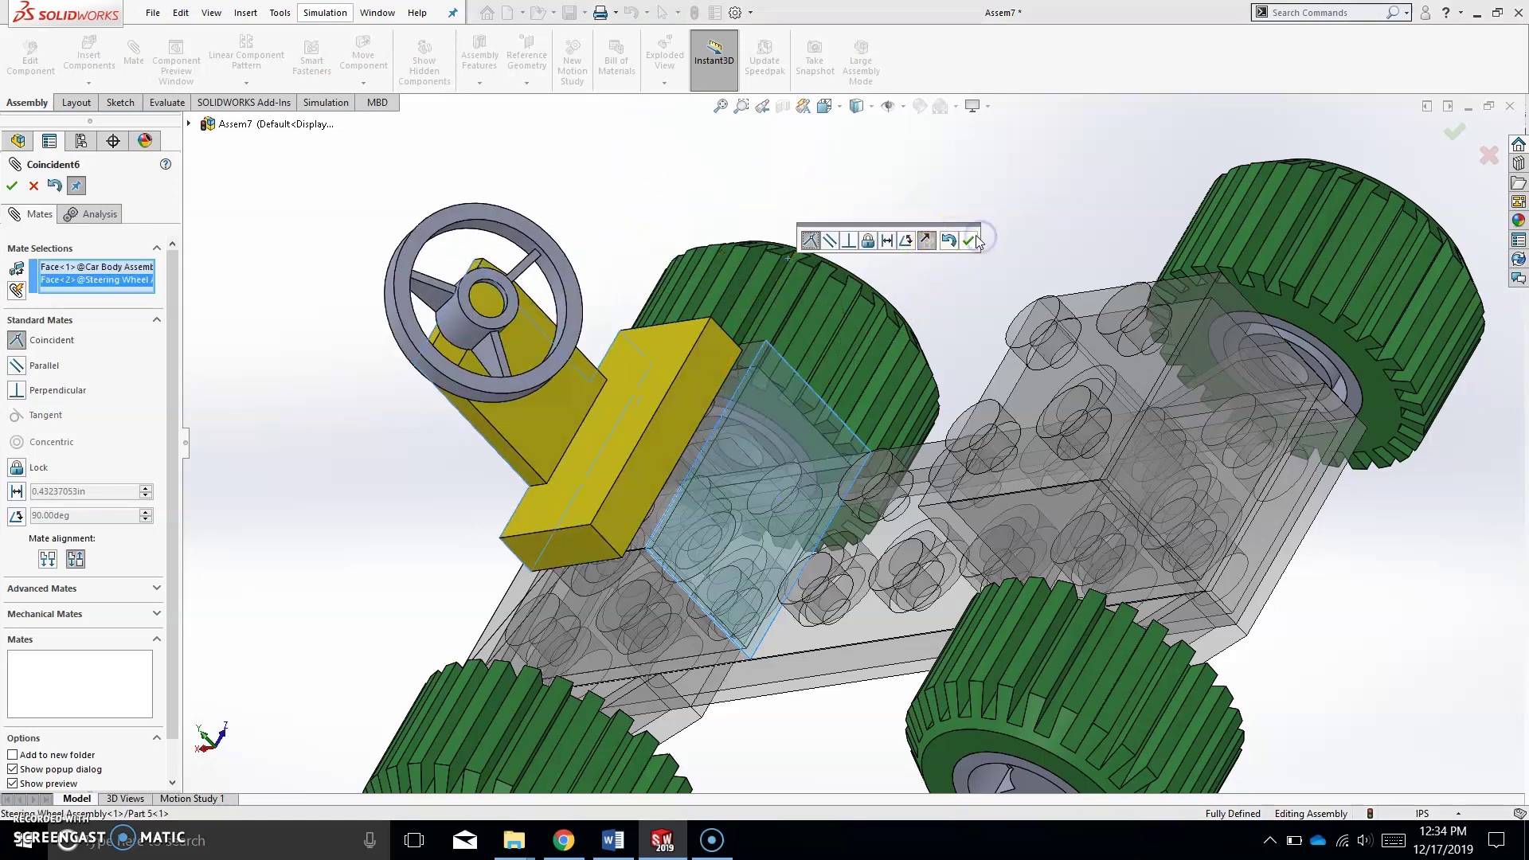
Add a coincident mate between the yellow steering base's side face and the blue base plate's long side face
{"action": "middle_click_drag", "start_coordinate": [869, 336], "coordinate": [597, 512]}
{"action": "left_click", "coordinate": [599, 513]}
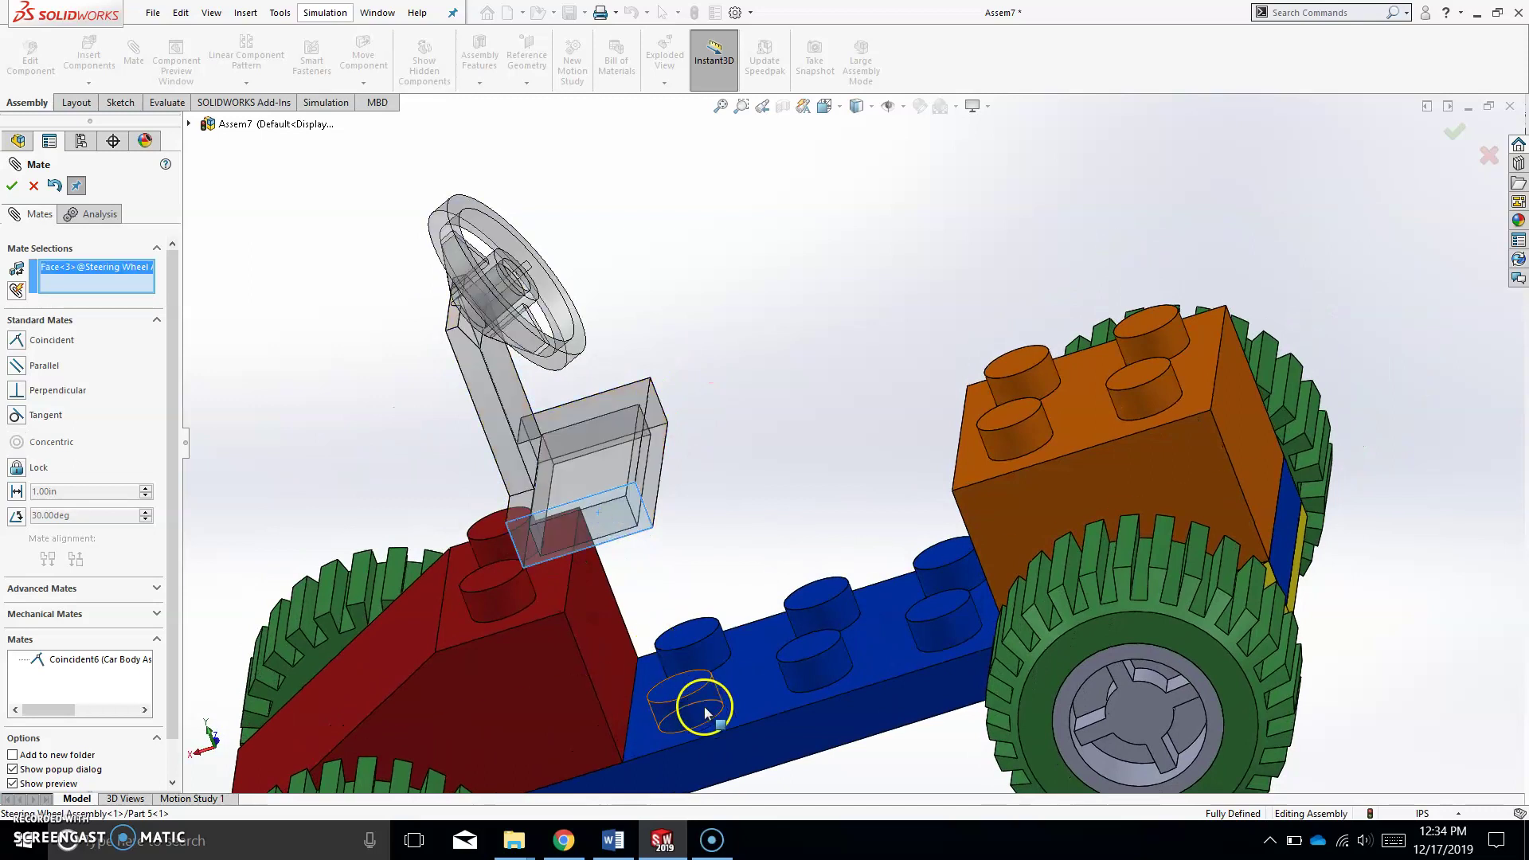
{"action": "left_click", "coordinate": [725, 760]}
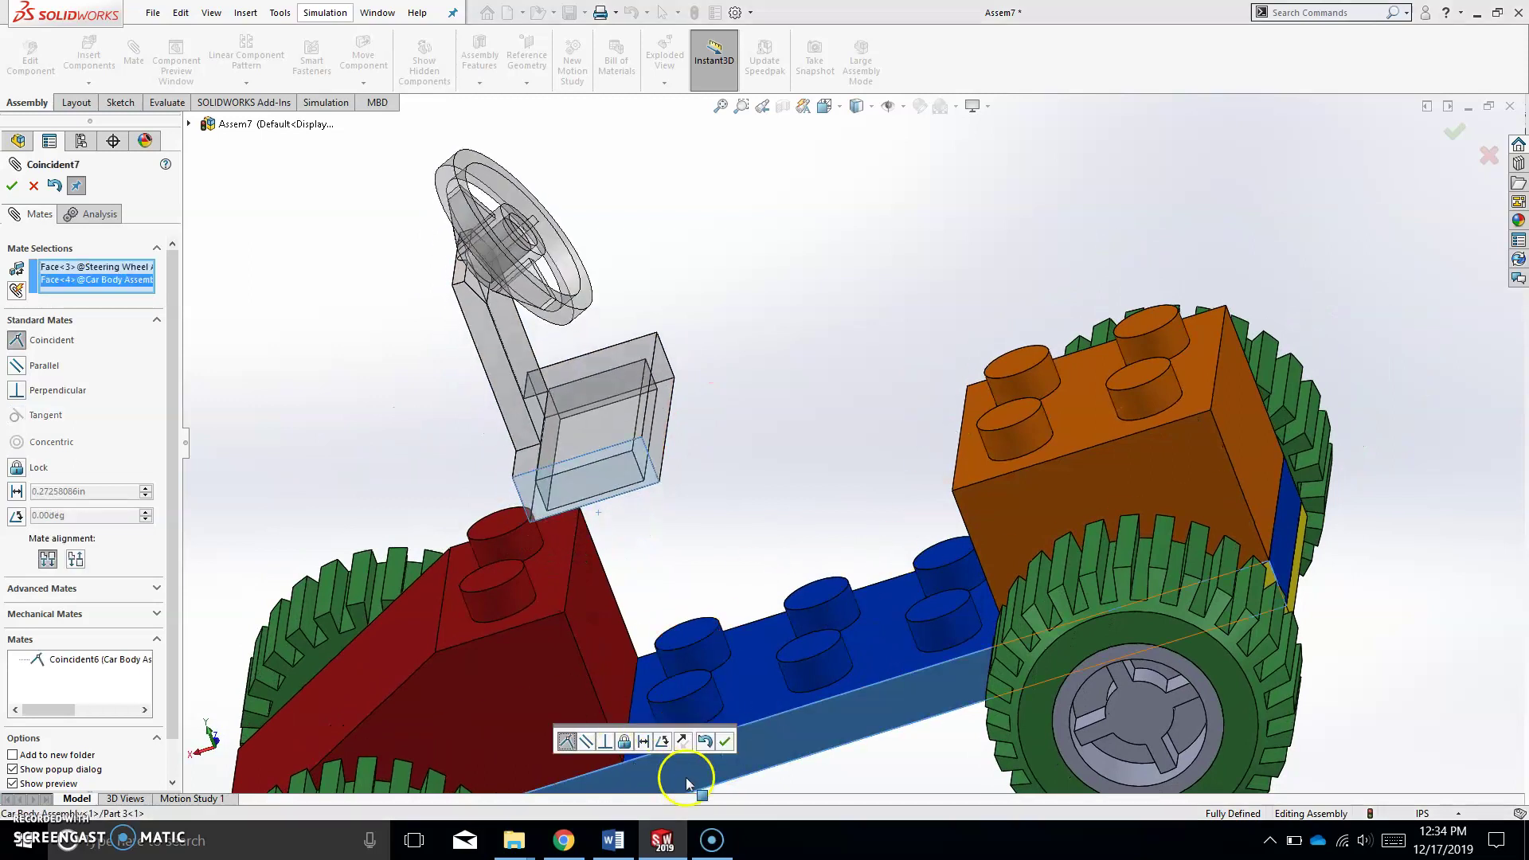
{"action": "left_click", "coordinate": [726, 742]}
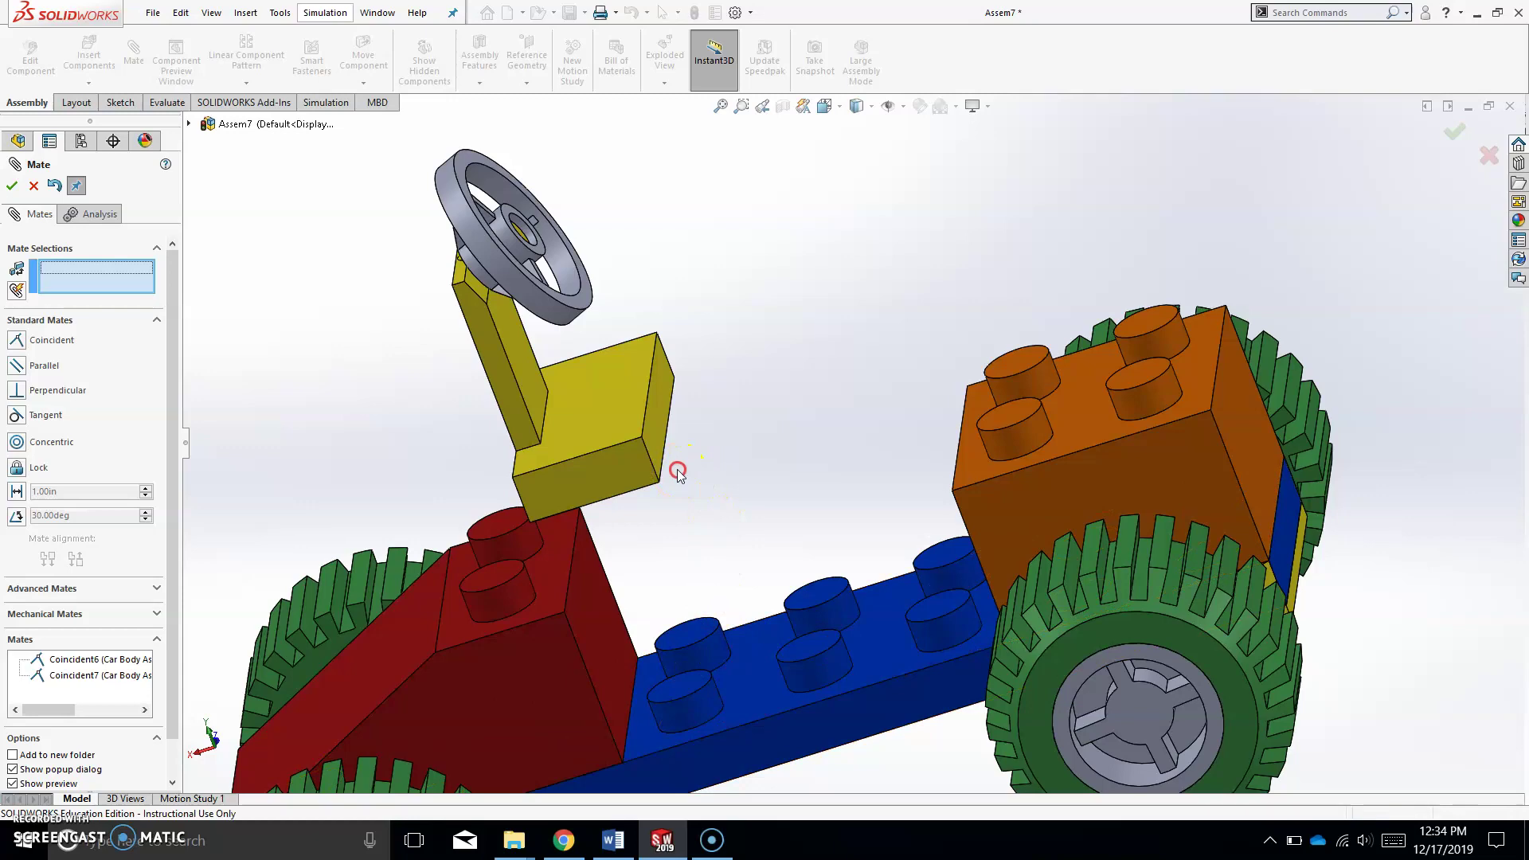
Mate the steering base's underside coincident with the blue base plate's top face, and close the Mate command
{"action": "middle_click_drag", "start_coordinate": [677, 473], "coordinate": [706, 618]}
{"action": "left_click", "coordinate": [662, 488]}
{"action": "left_click", "coordinate": [711, 606]}
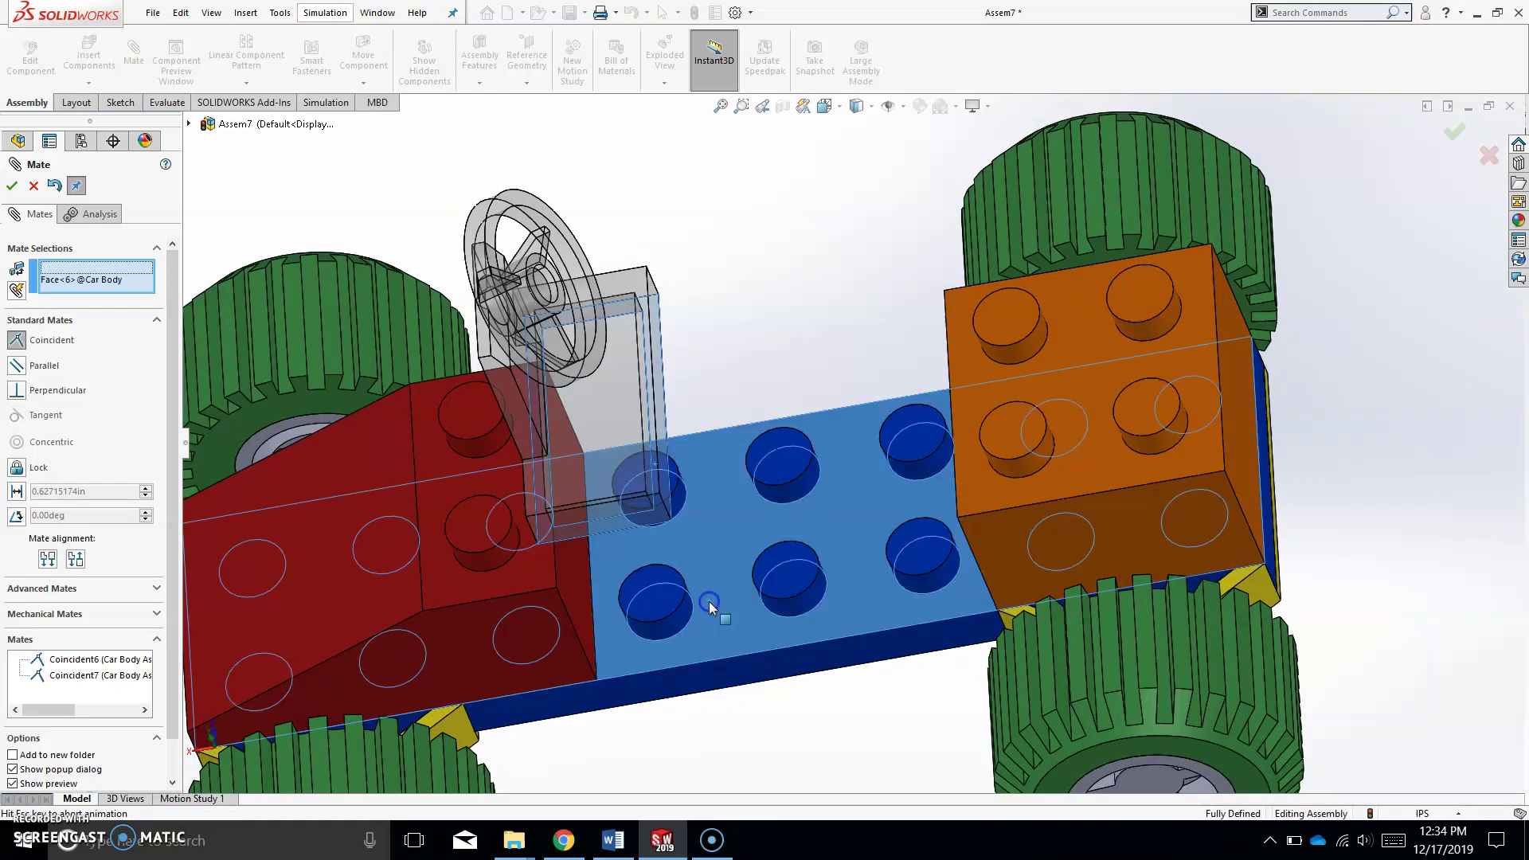
{"action": "left_click", "coordinate": [14, 185]}
{"action": "middle_click_drag", "start_coordinate": [712, 320], "coordinate": [658, 478]}
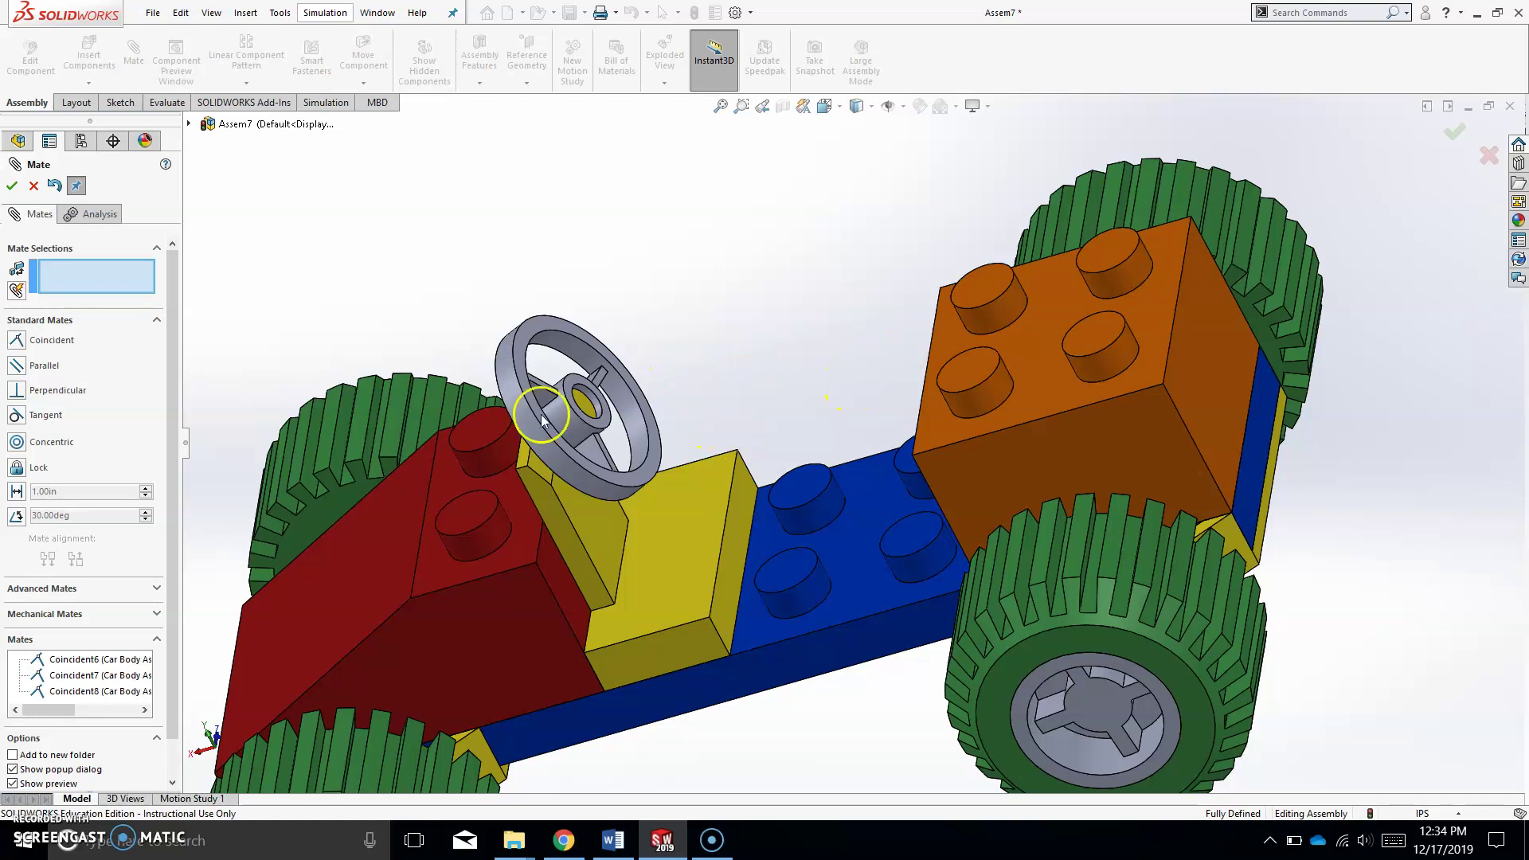
{"action": "scroll", "coordinate": [682, 490], "scroll_direction": "up", "scroll_amount": 5}
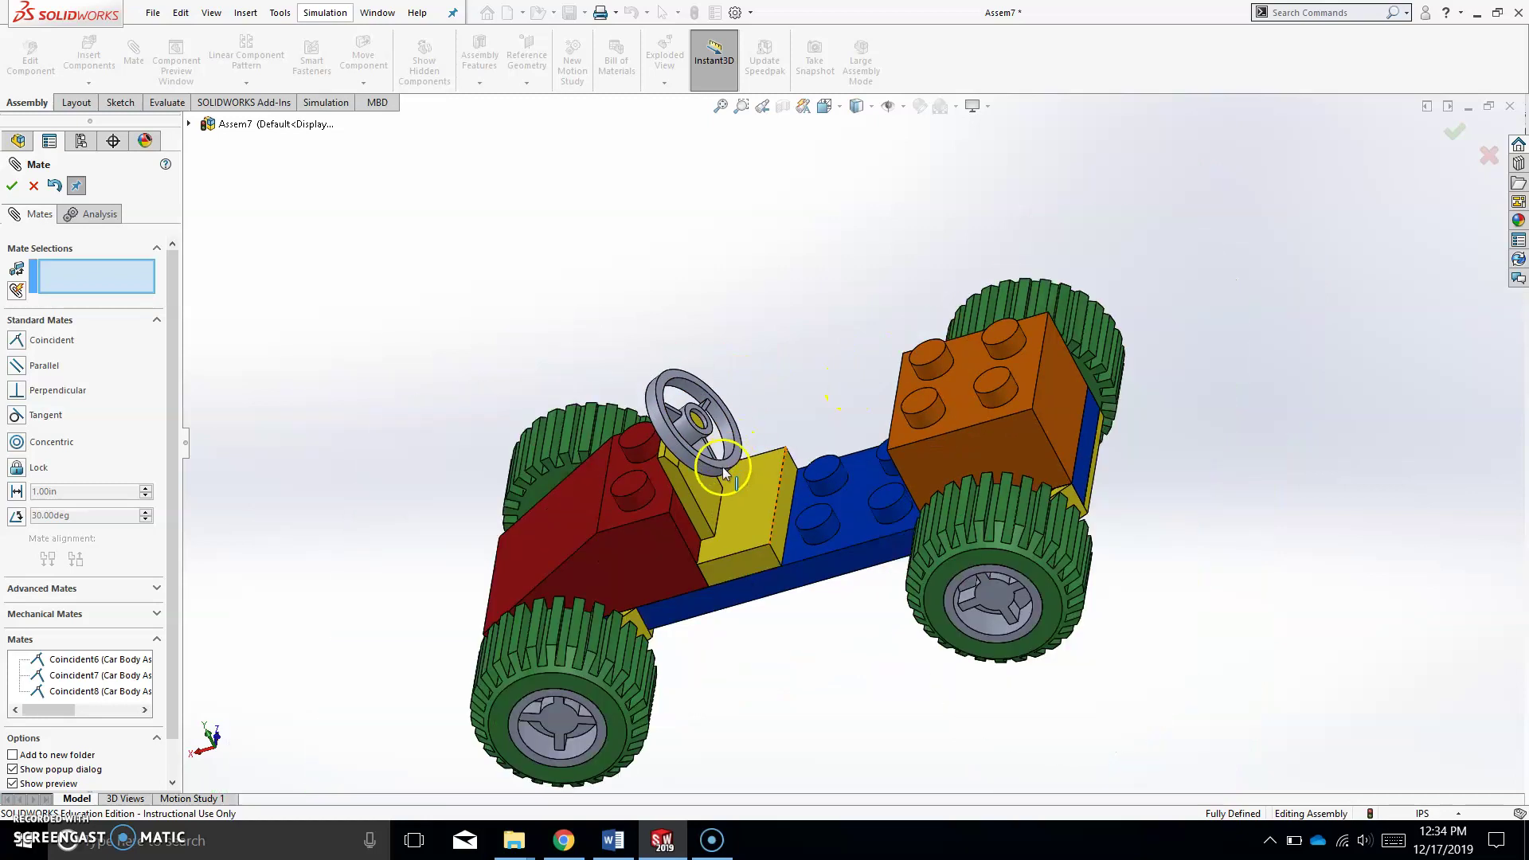
{"action": "scroll", "coordinate": [1111, 374], "scroll_direction": "down", "scroll_amount": 3}
{"action": "scroll", "coordinate": [610, 558], "scroll_direction": "up", "scroll_amount": 2}
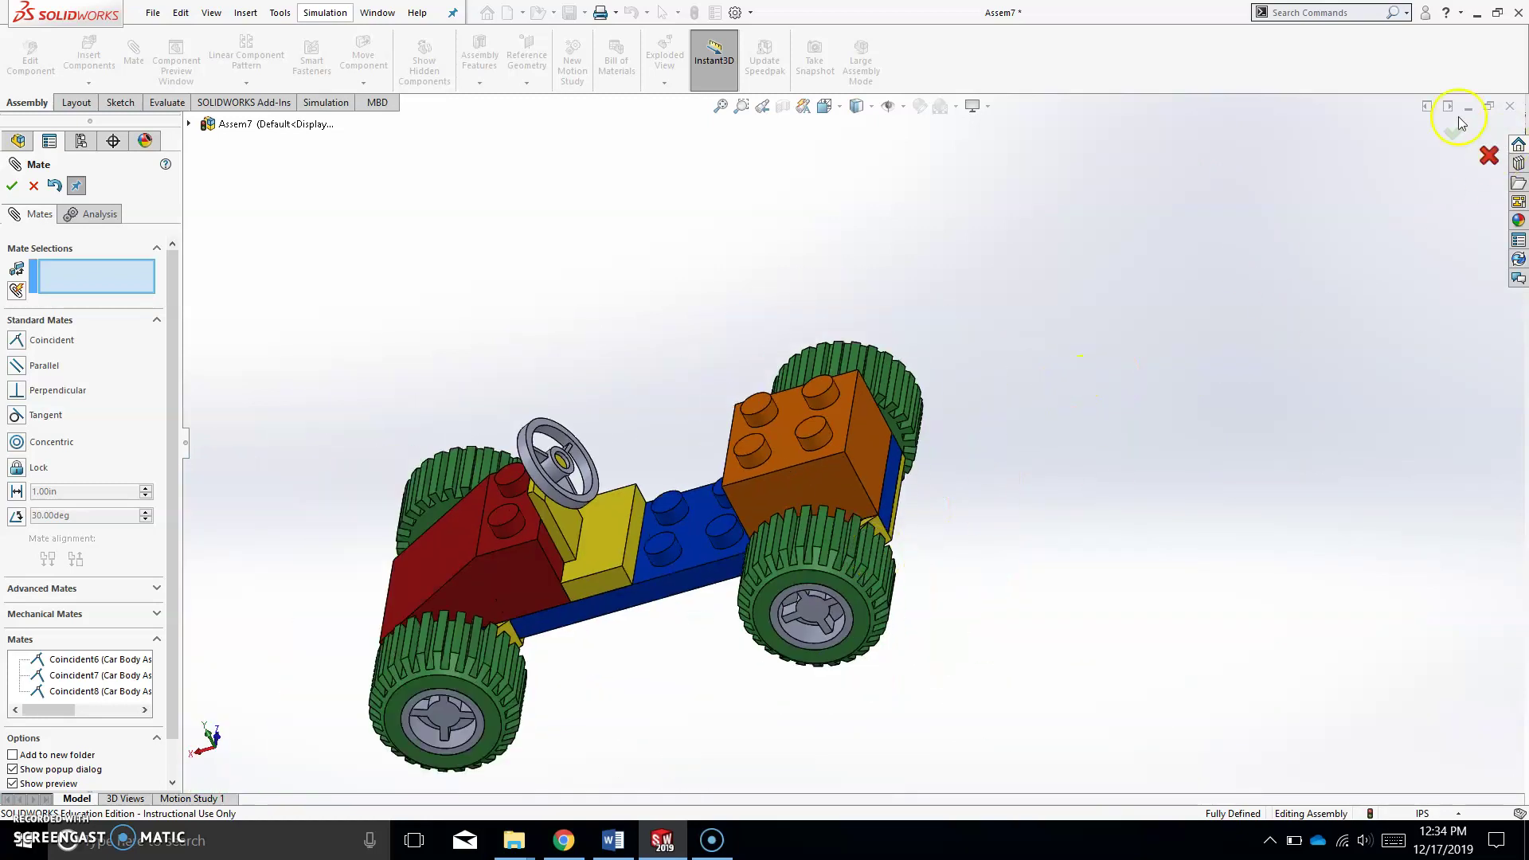
{"action": "left_click", "coordinate": [1451, 133]}
{"action": "key", "text": "Escape"}
Save the assembly as Full Lego Car Assembly in the Lego Part folder
{"action": "mouse_move", "coordinate": [864, 518]}
{"action": "middle_mouse_down"}
{"action": "mouse_move", "coordinate": [859, 543]}
{"action": "mouse_move", "coordinate": [726, 571]}
{"action": "mouse_move", "coordinate": [895, 379]}
{"action": "mouse_move", "coordinate": [924, 570]}
{"action": "mouse_move", "coordinate": [851, 496]}
{"action": "middle_mouse_up"}
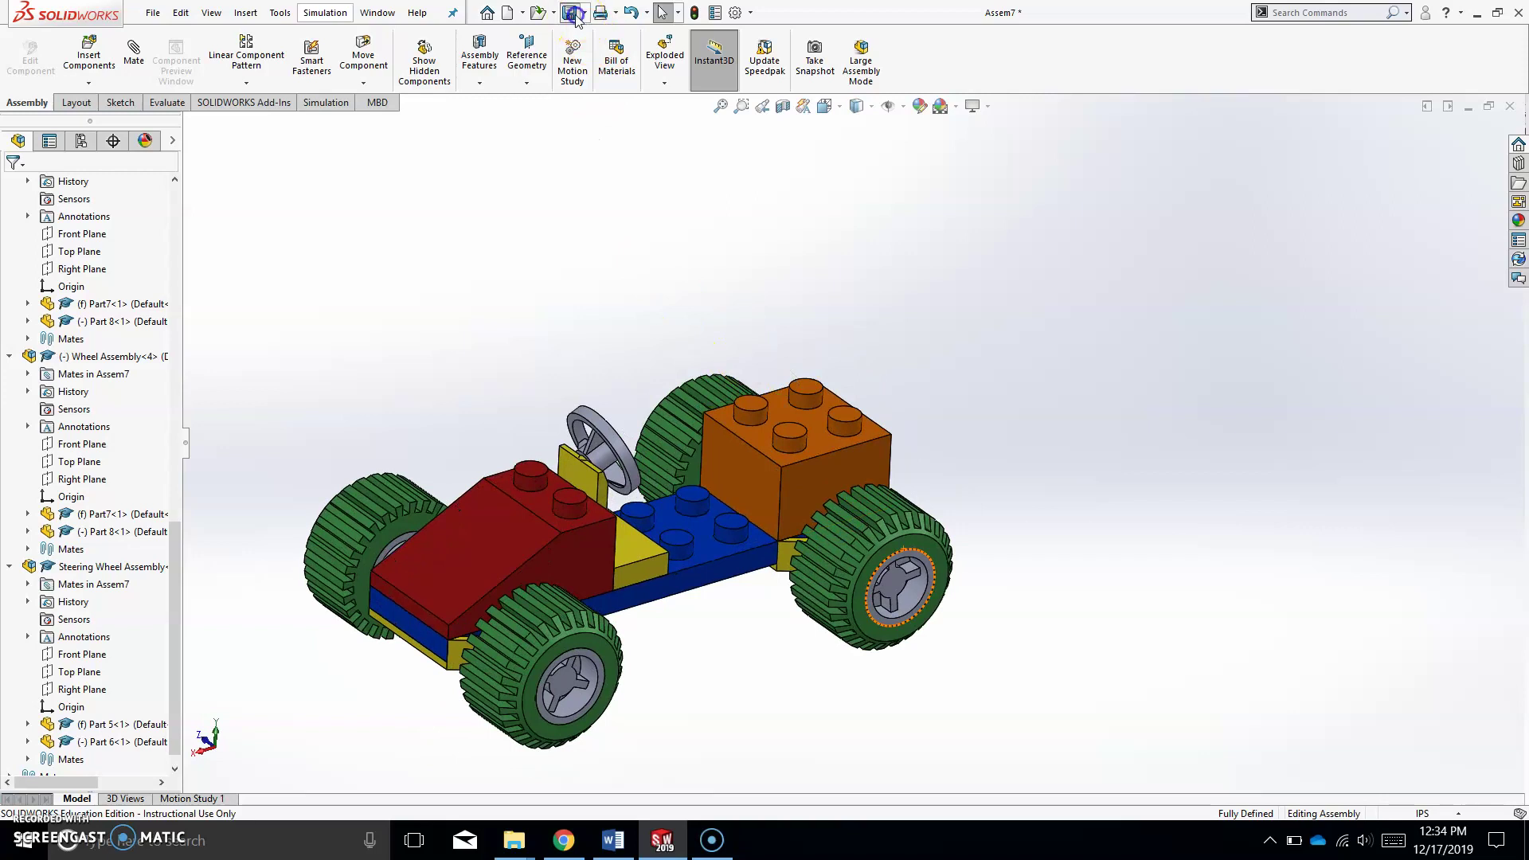
{"action": "key", "text": "ctrl+s"}
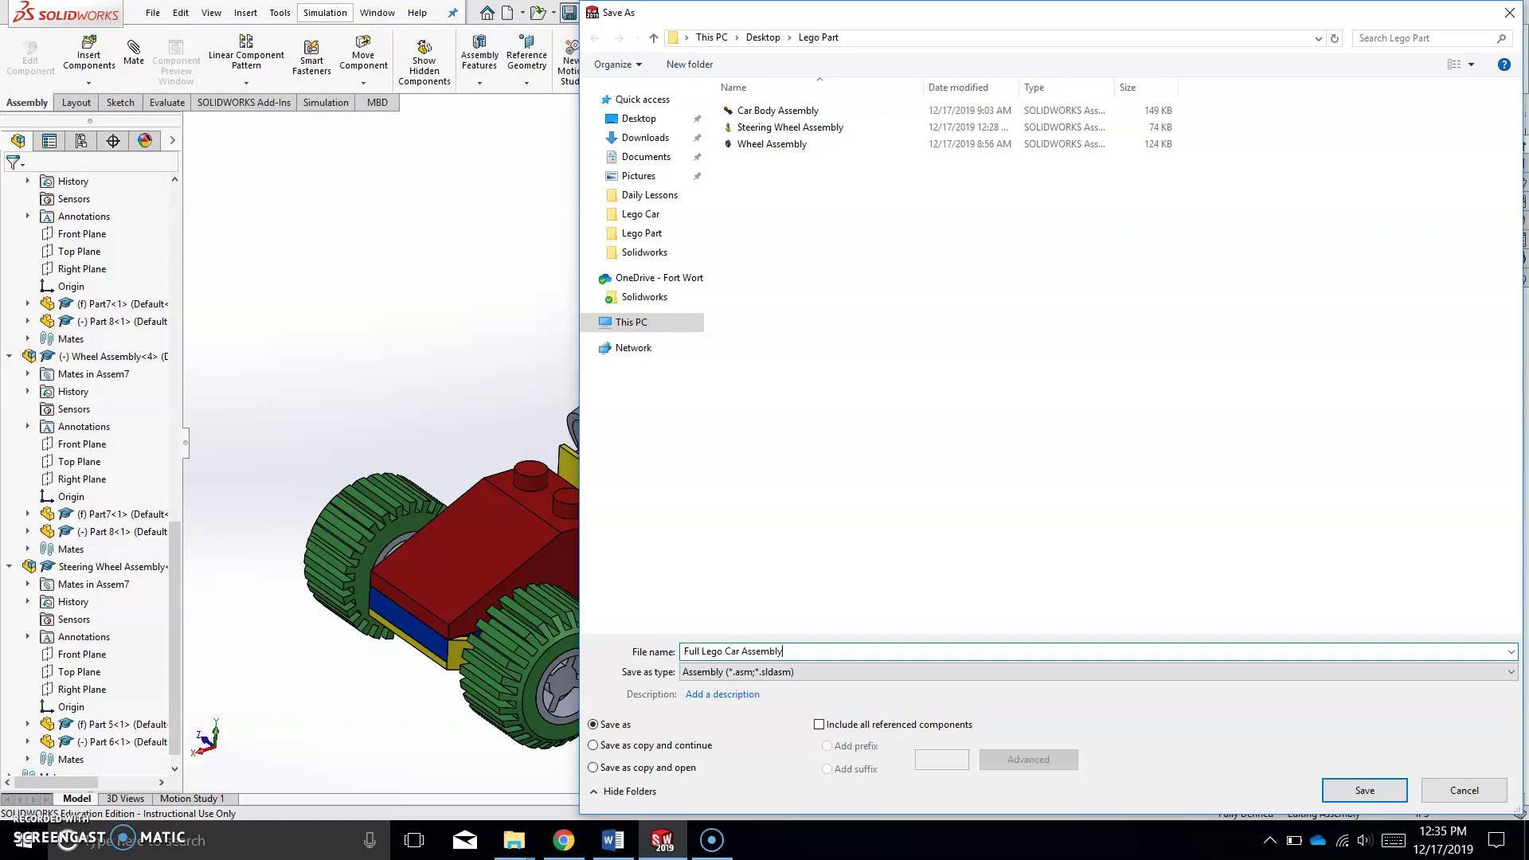
{"action": "left_click", "coordinate": [1384, 788]}
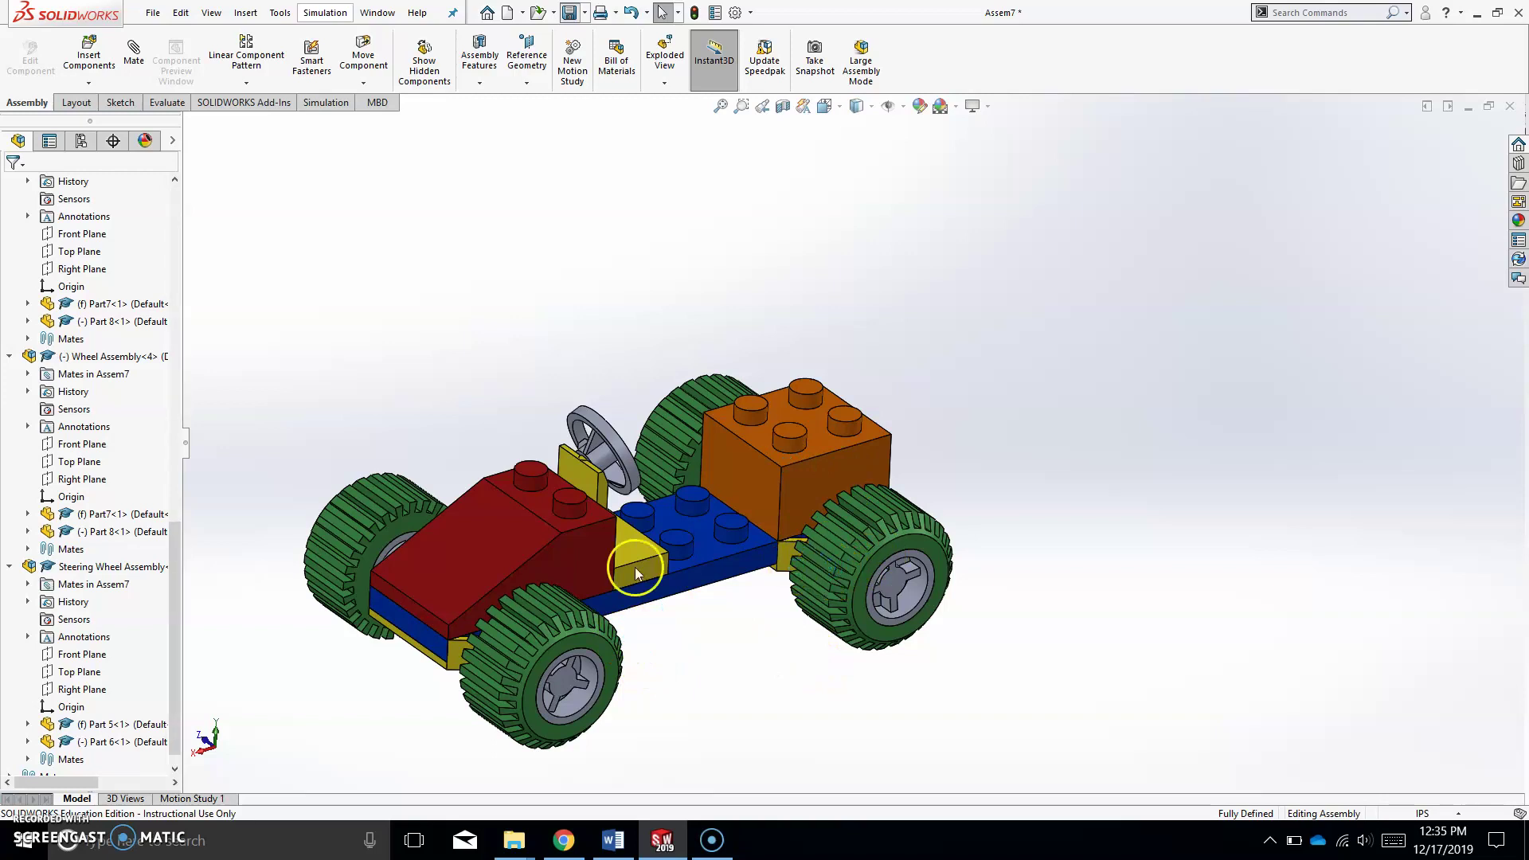
Apply the polished gold metal appearance to the wheel hub at part level
{"action": "scroll", "coordinate": [624, 587], "scroll_direction": "down", "scroll_amount": 3}
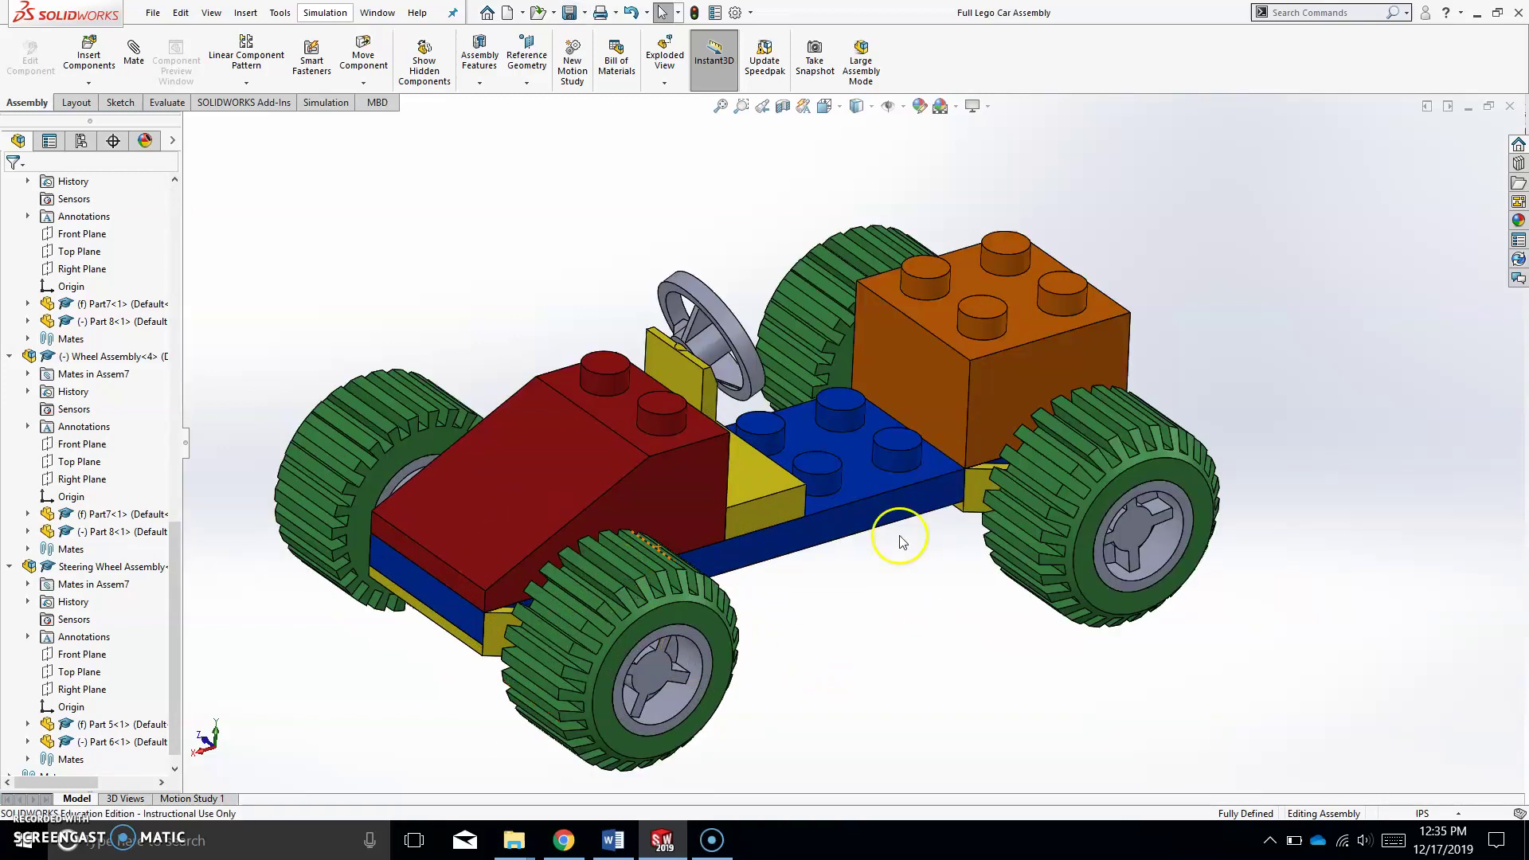
{"action": "left_click", "coordinate": [1519, 222]}
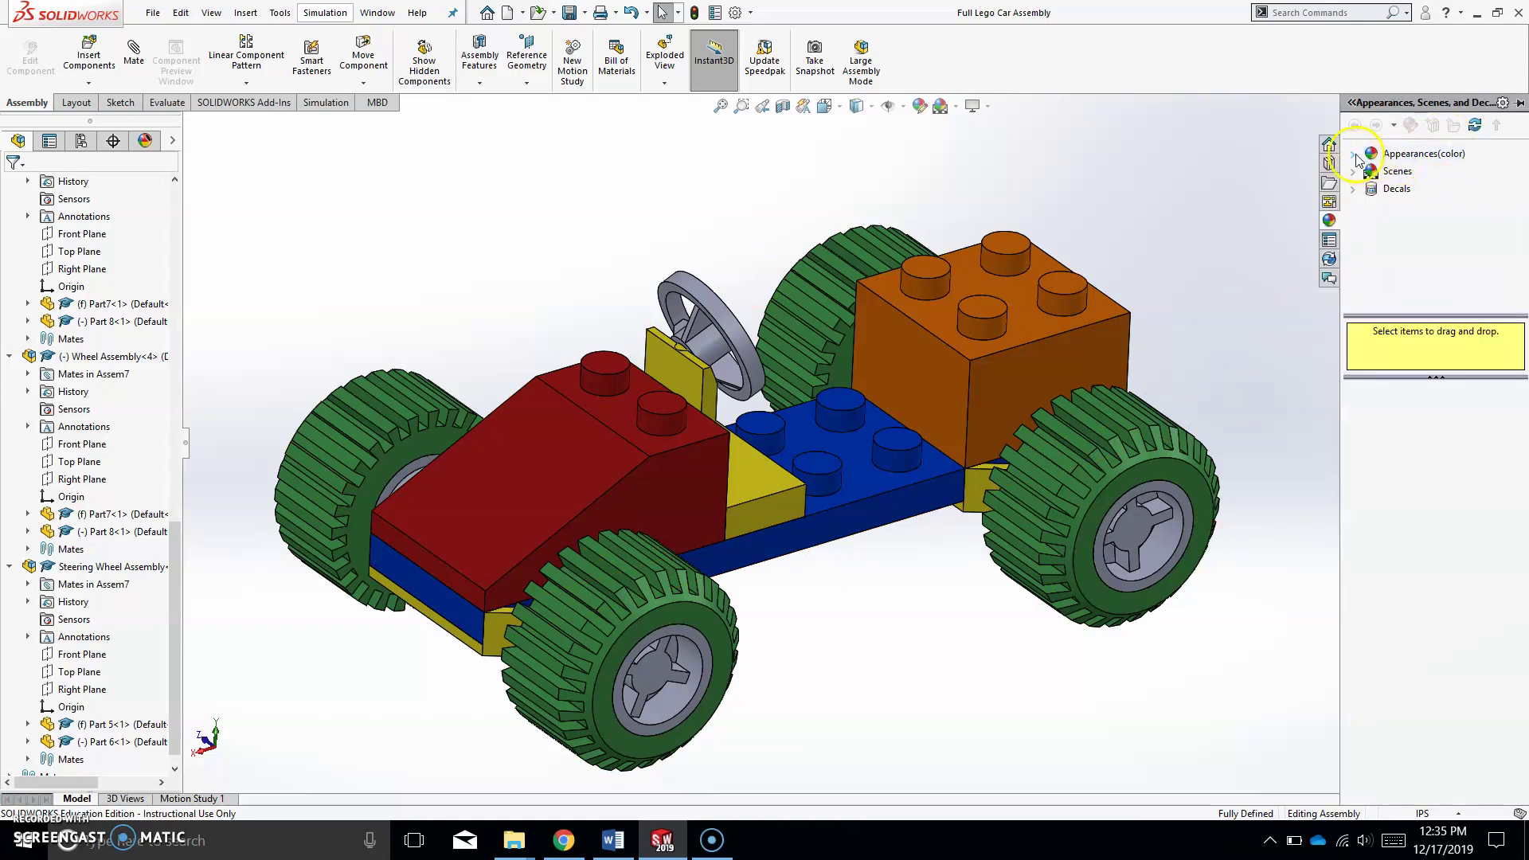
{"action": "left_click", "coordinate": [1355, 155]}
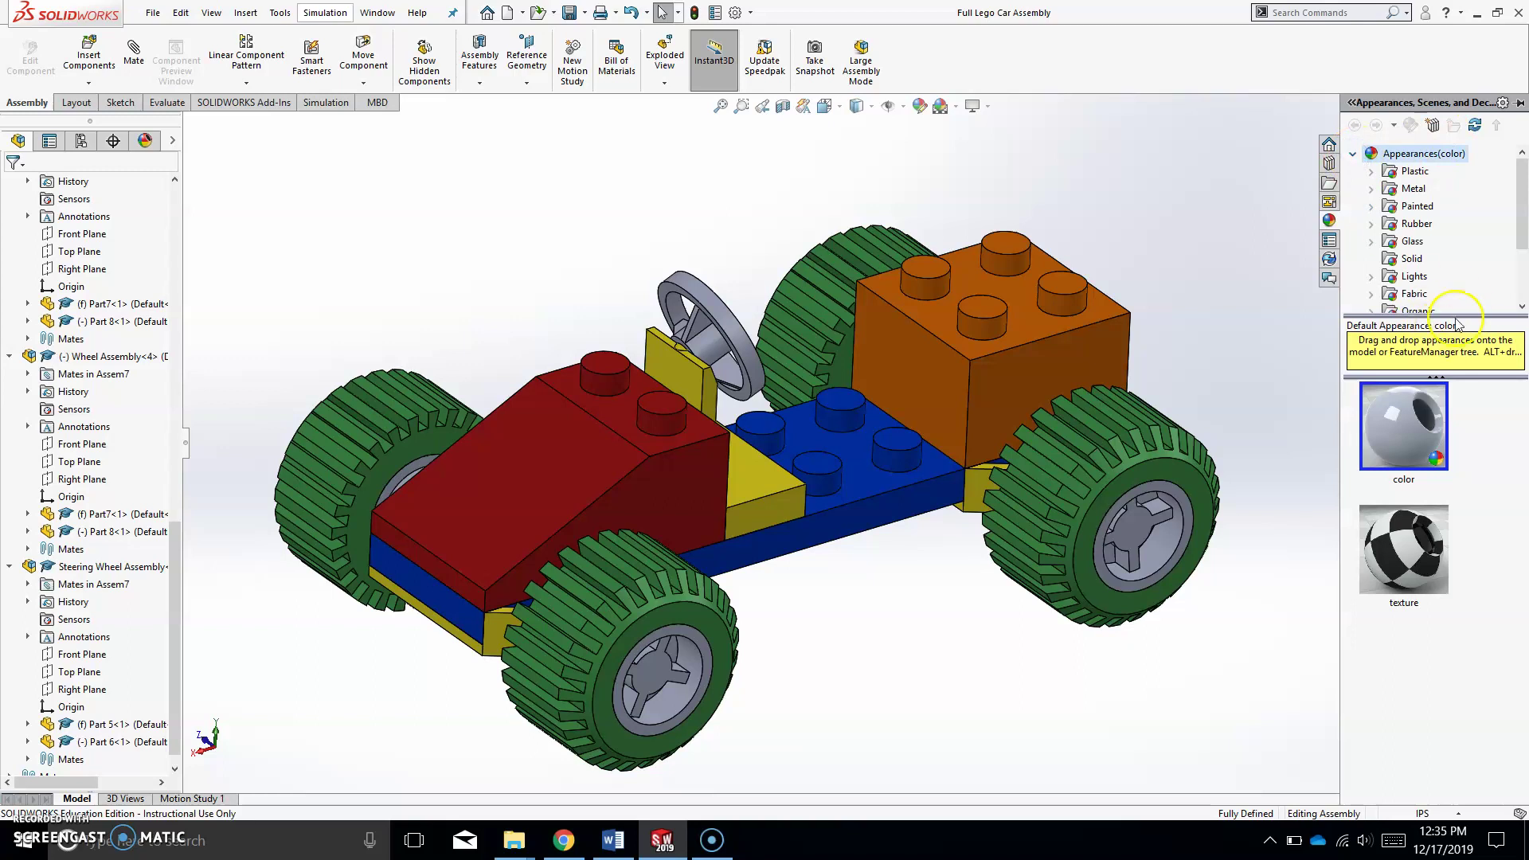
{"action": "left_click_drag", "start_coordinate": [1461, 315], "coordinate": [1480, 478]}
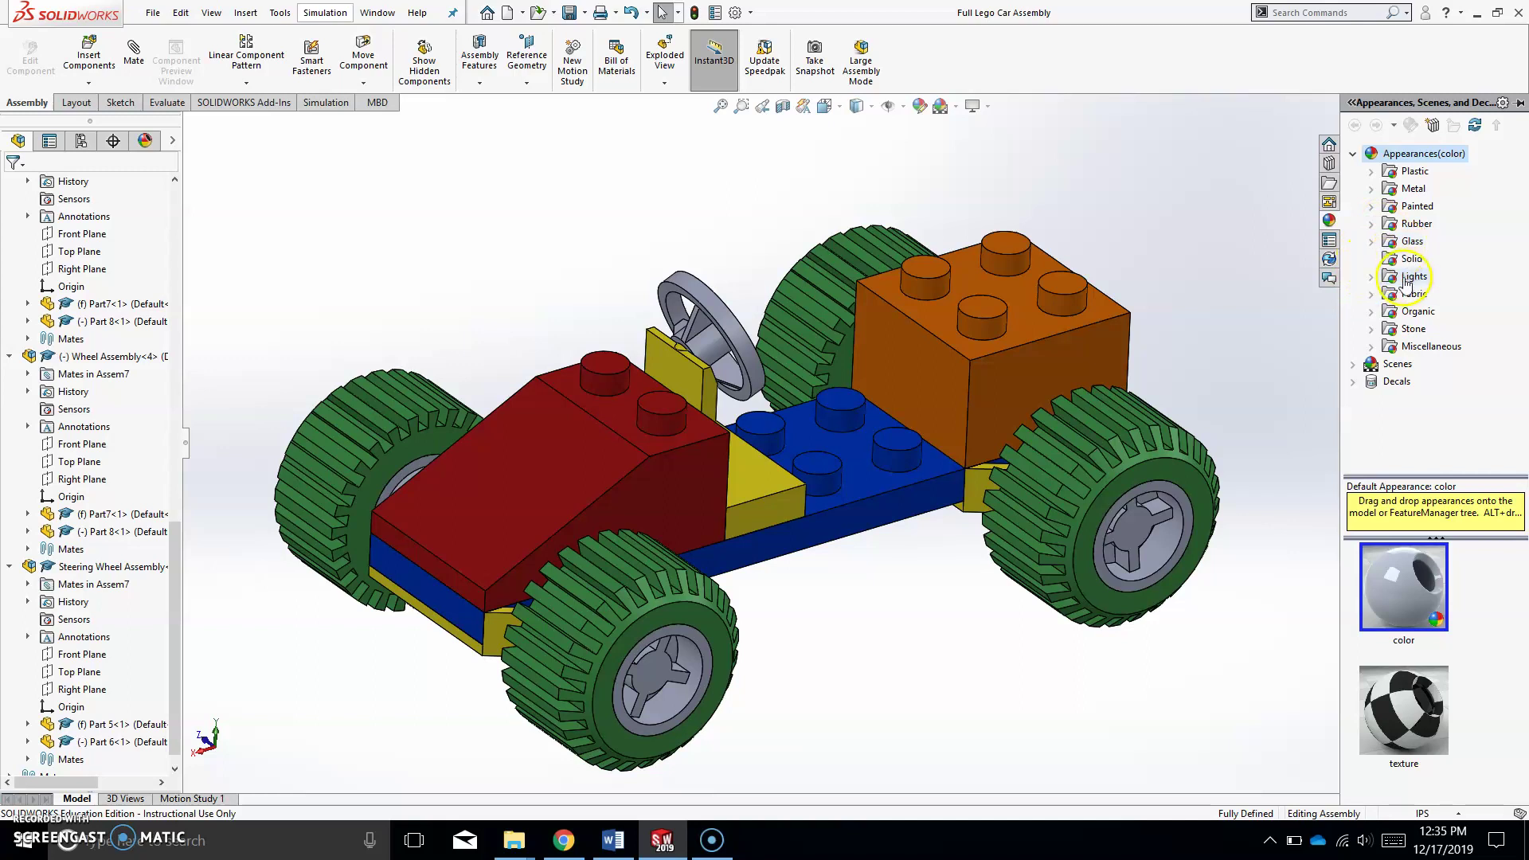
{"action": "left_click", "coordinate": [1410, 189]}
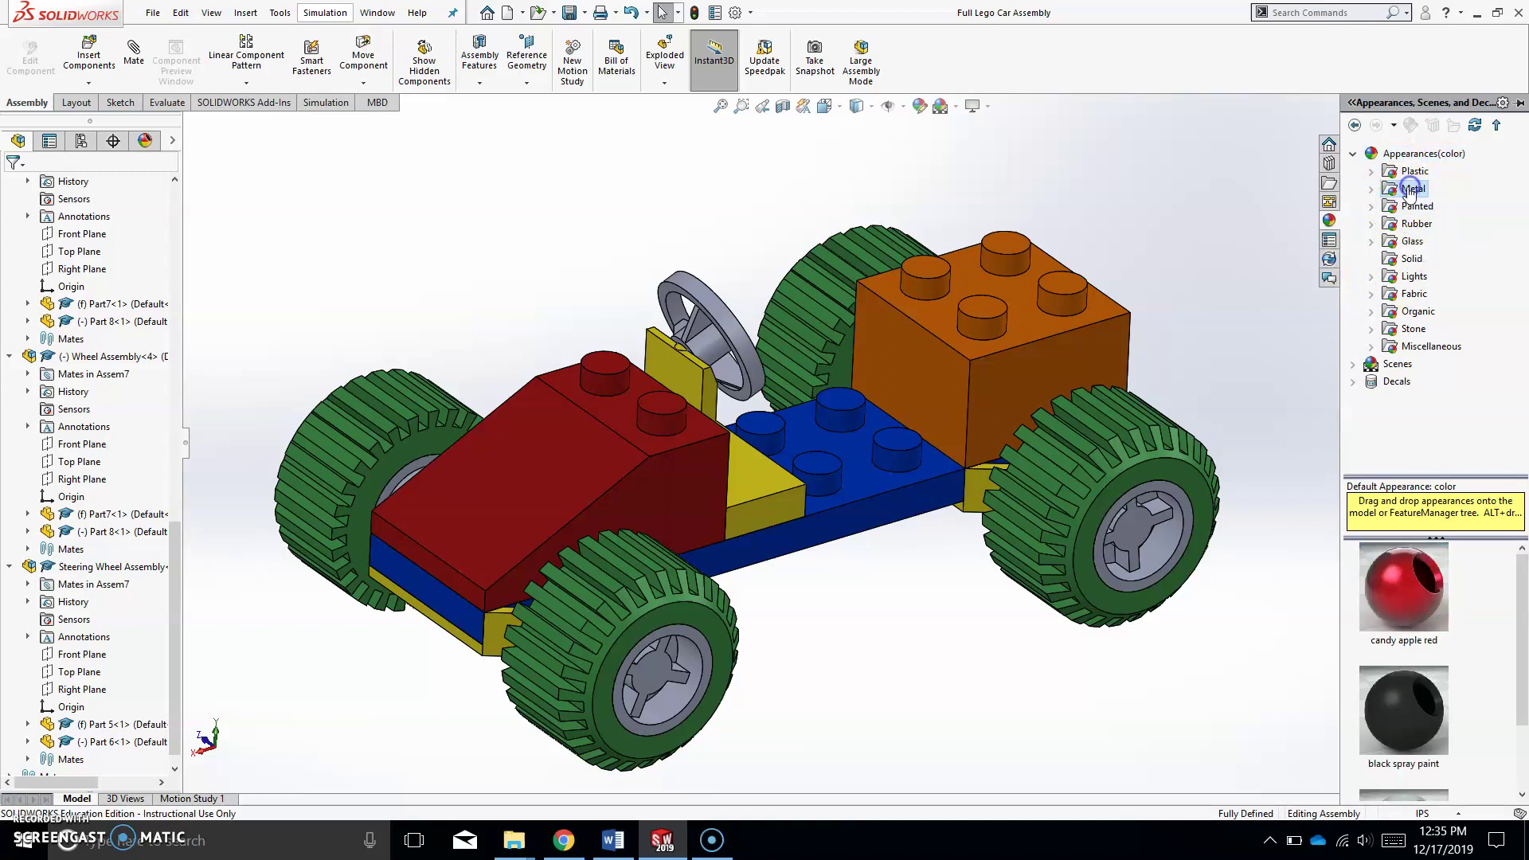
{"action": "left_click", "coordinate": [1371, 190]}
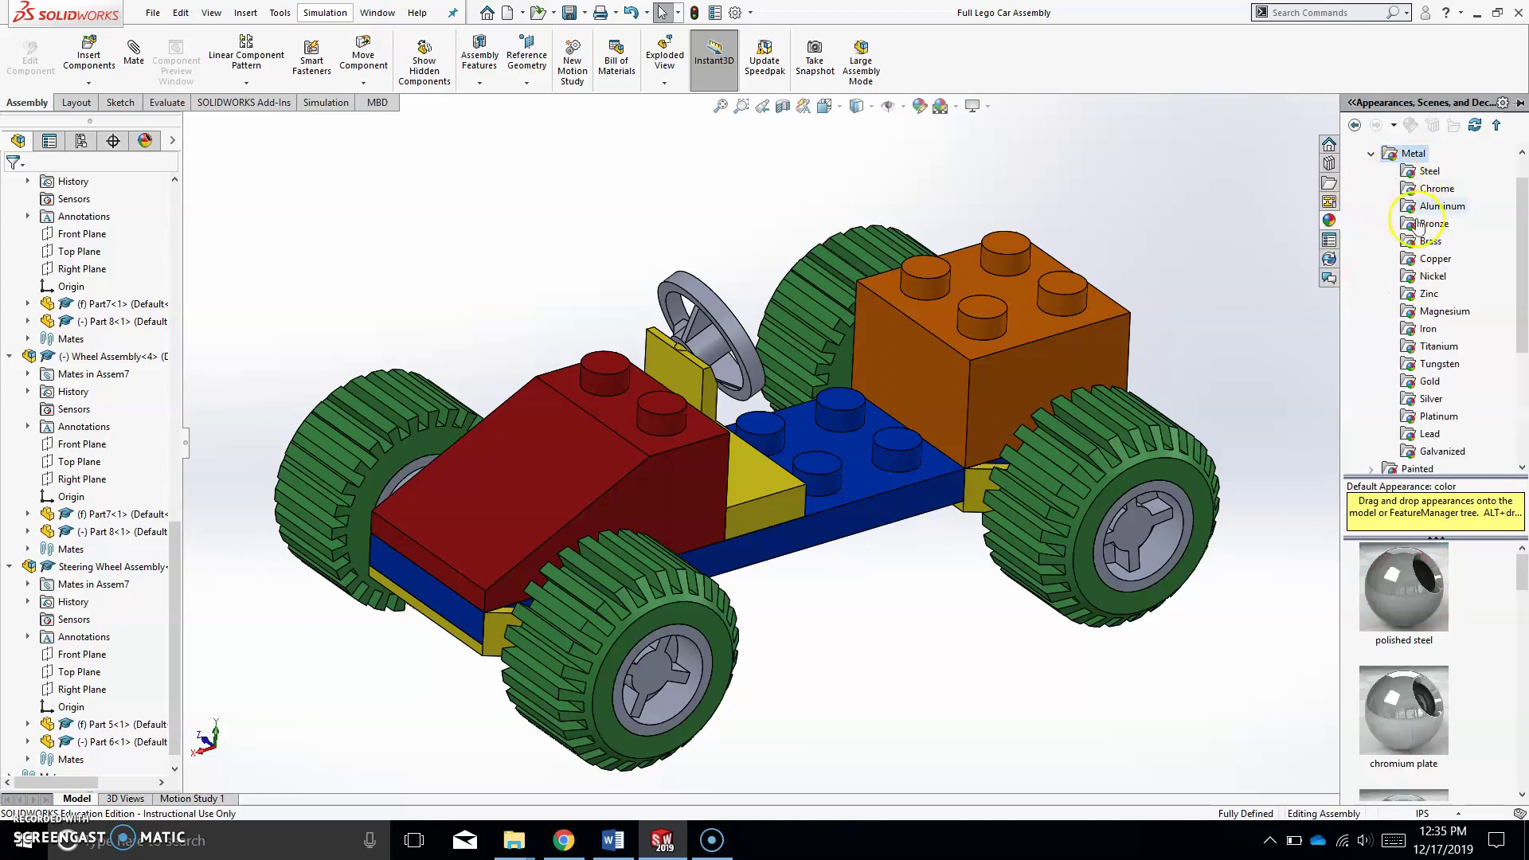
{"action": "left_click", "coordinate": [1429, 385]}
{"action": "left_click_drag", "start_coordinate": [1403, 587], "coordinate": [1157, 541]}
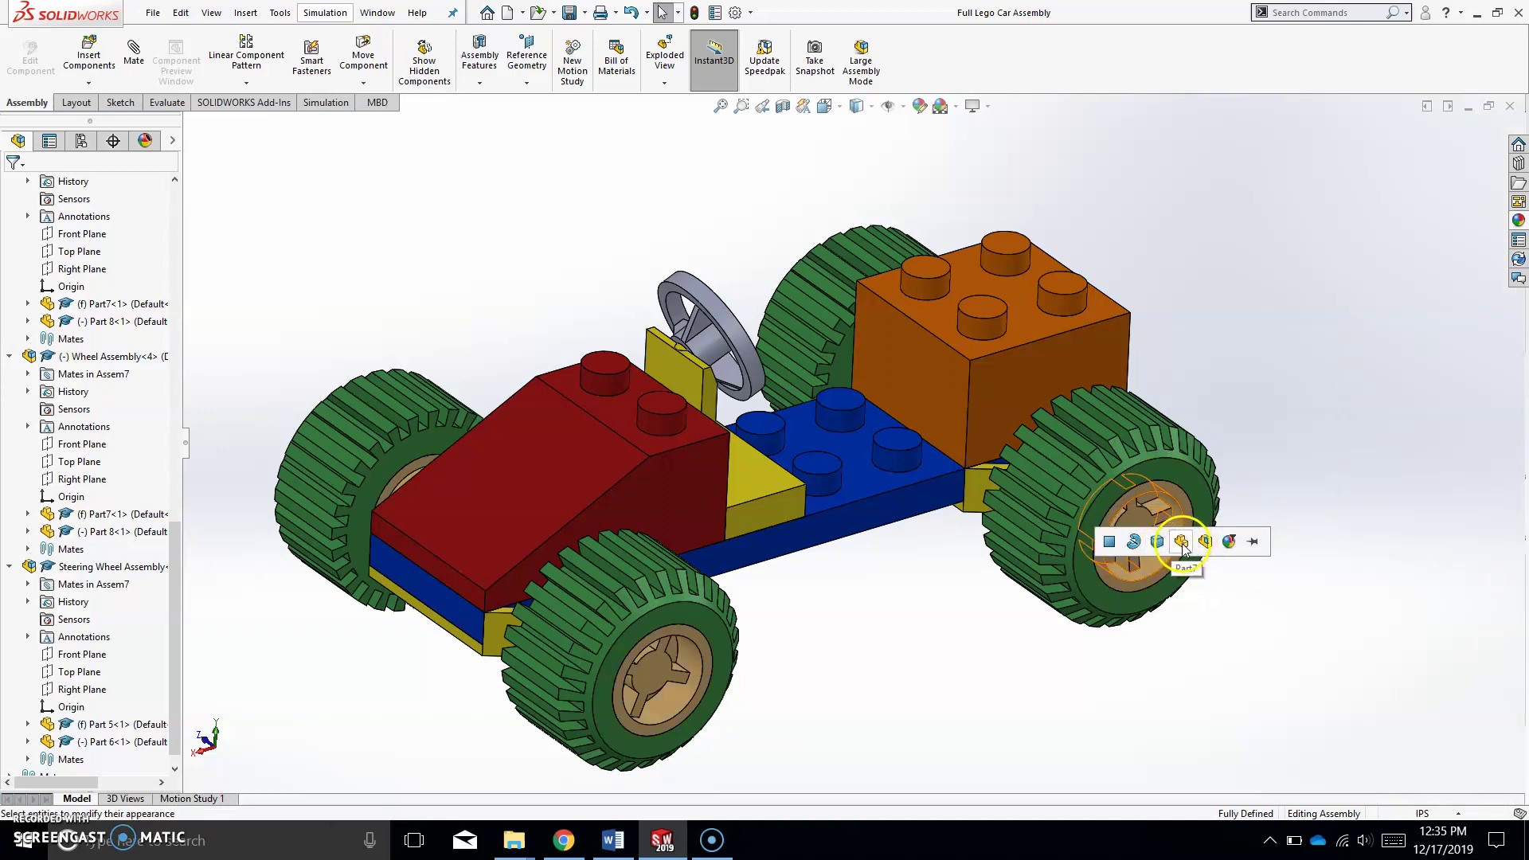
{"action": "left_click", "coordinate": [1181, 542]}
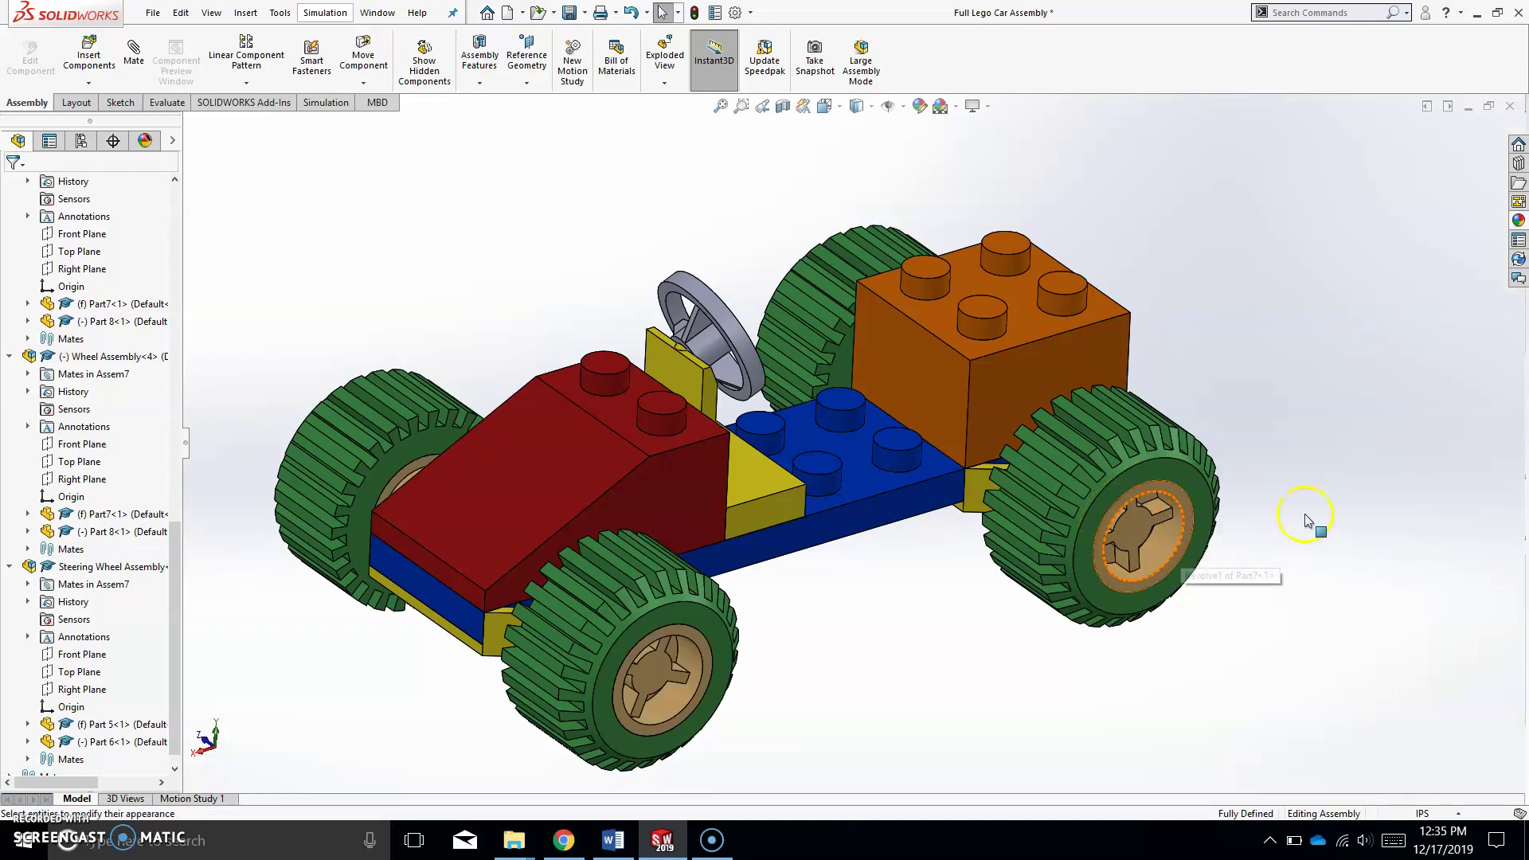
Check the wheel hubs on the other side of the car and pin the appearances library open
{"action": "middle_click_drag", "start_coordinate": [385, 502], "coordinate": [547, 638]}
{"action": "scroll", "coordinate": [548, 638], "scroll_direction": "up", "scroll_amount": 4}
{"action": "scroll", "coordinate": [398, 414], "scroll_direction": "down", "scroll_amount": 4}
{"action": "left_click", "coordinate": [1517, 221]}
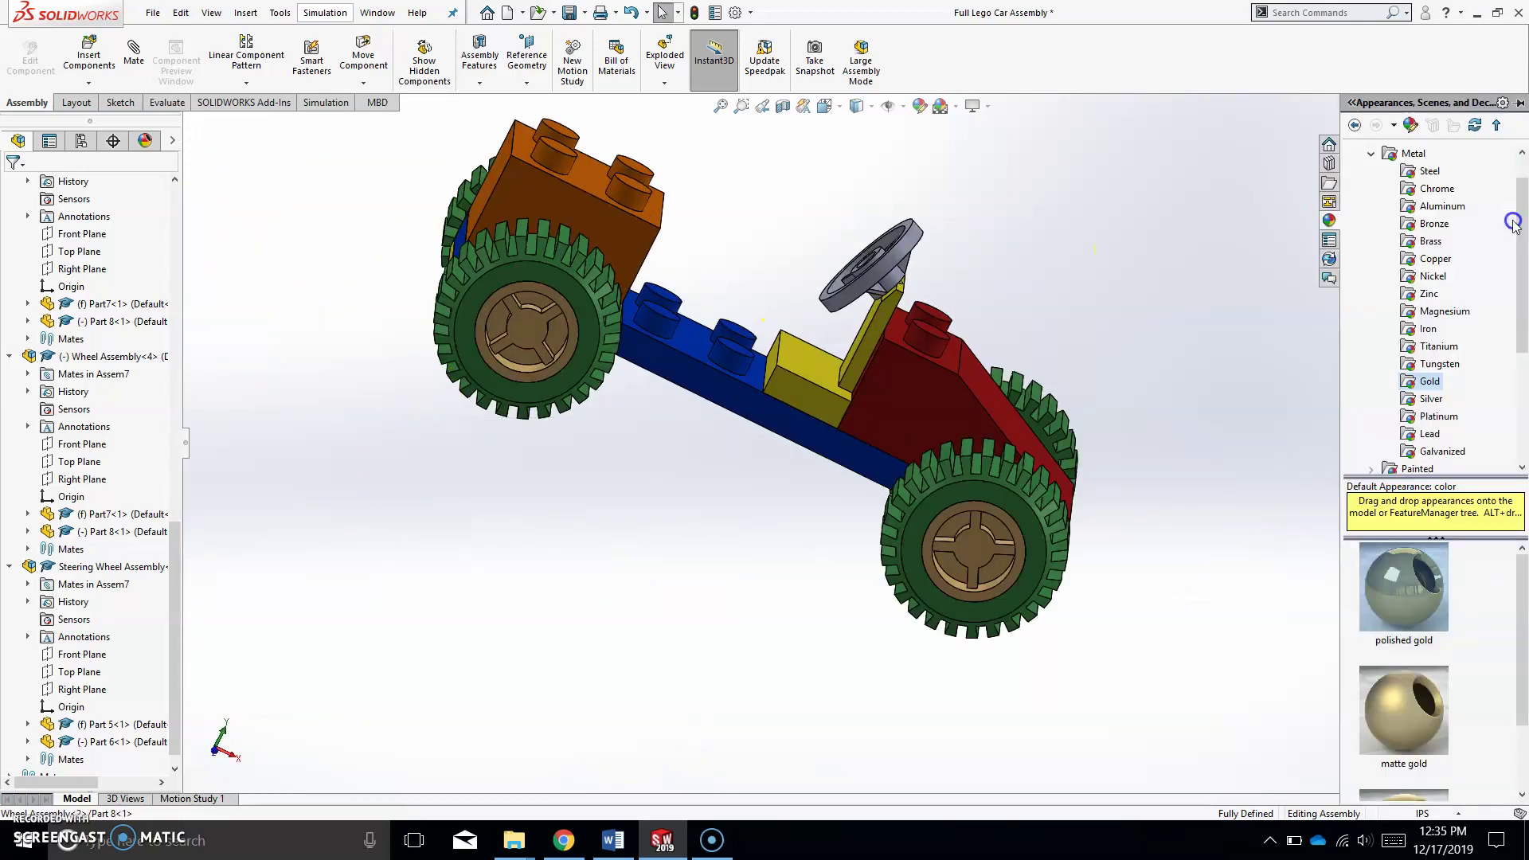
{"action": "left_click", "coordinate": [1509, 103]}
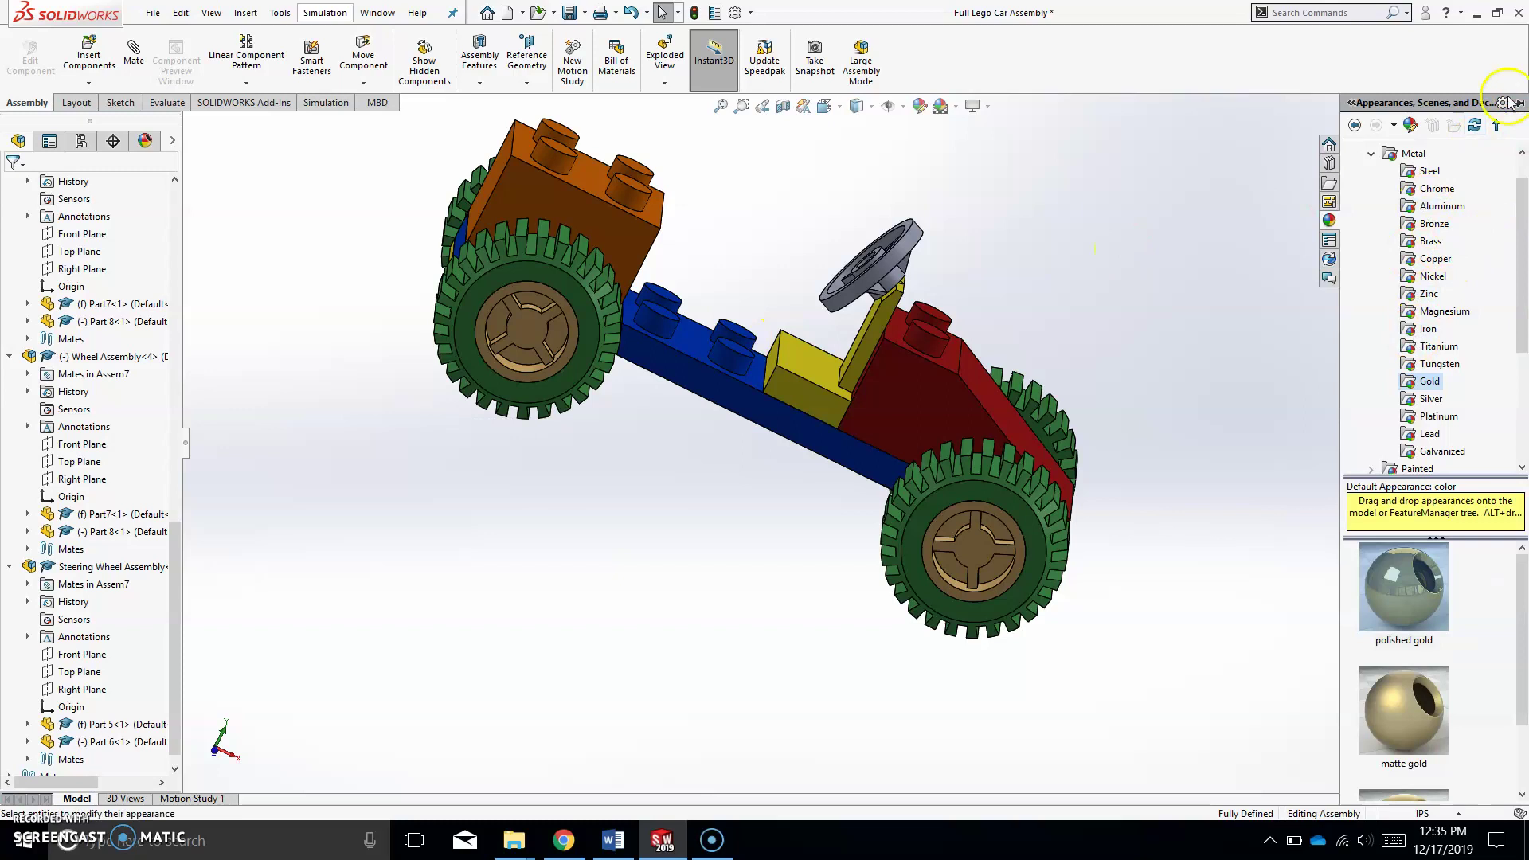
{"action": "left_click", "coordinate": [1520, 104]}
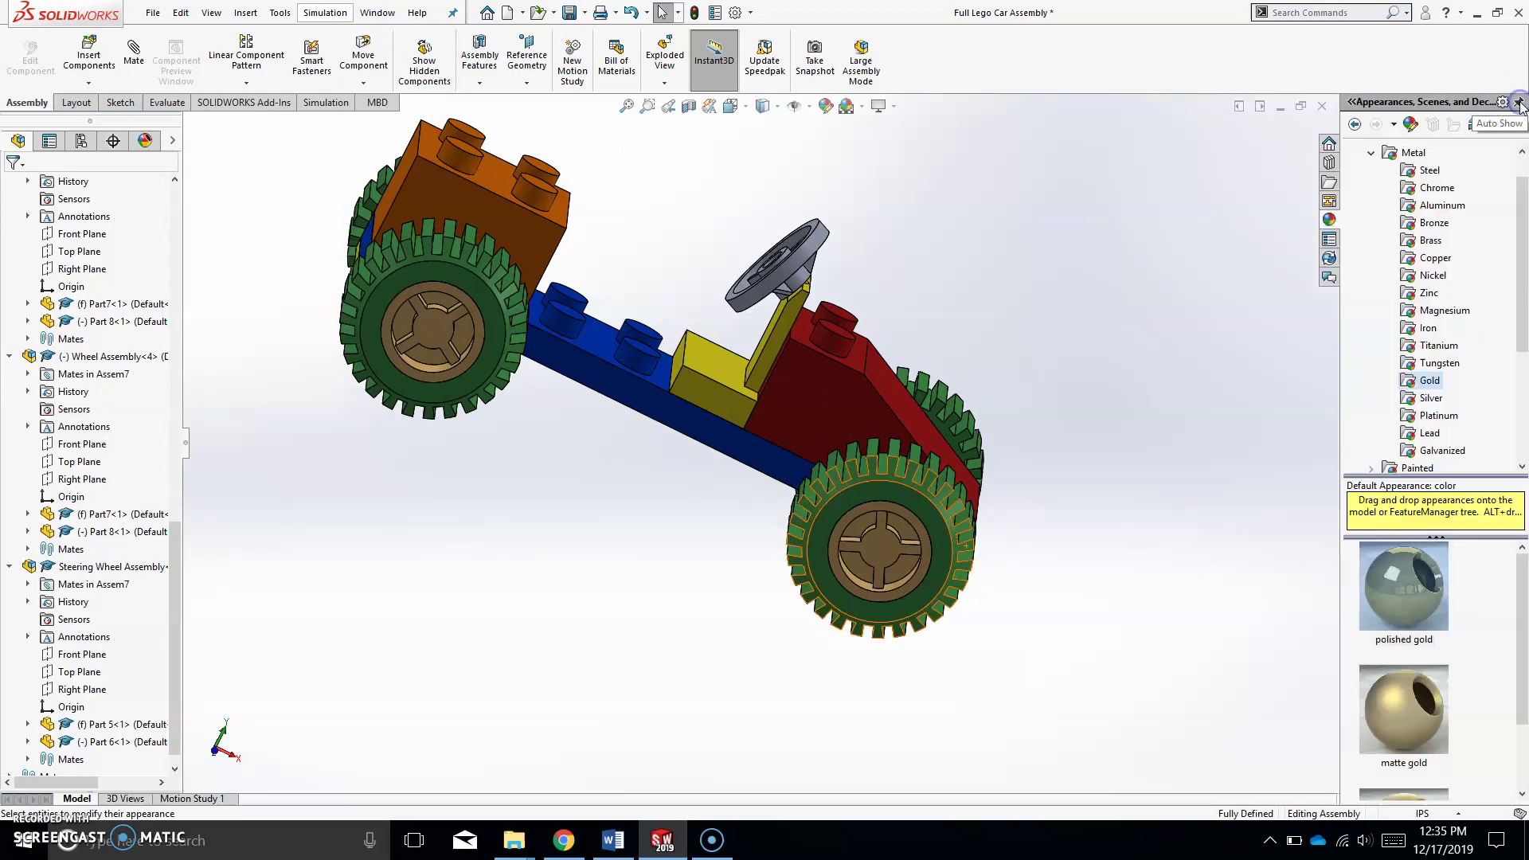
{"action": "left_click", "coordinate": [890, 452]}
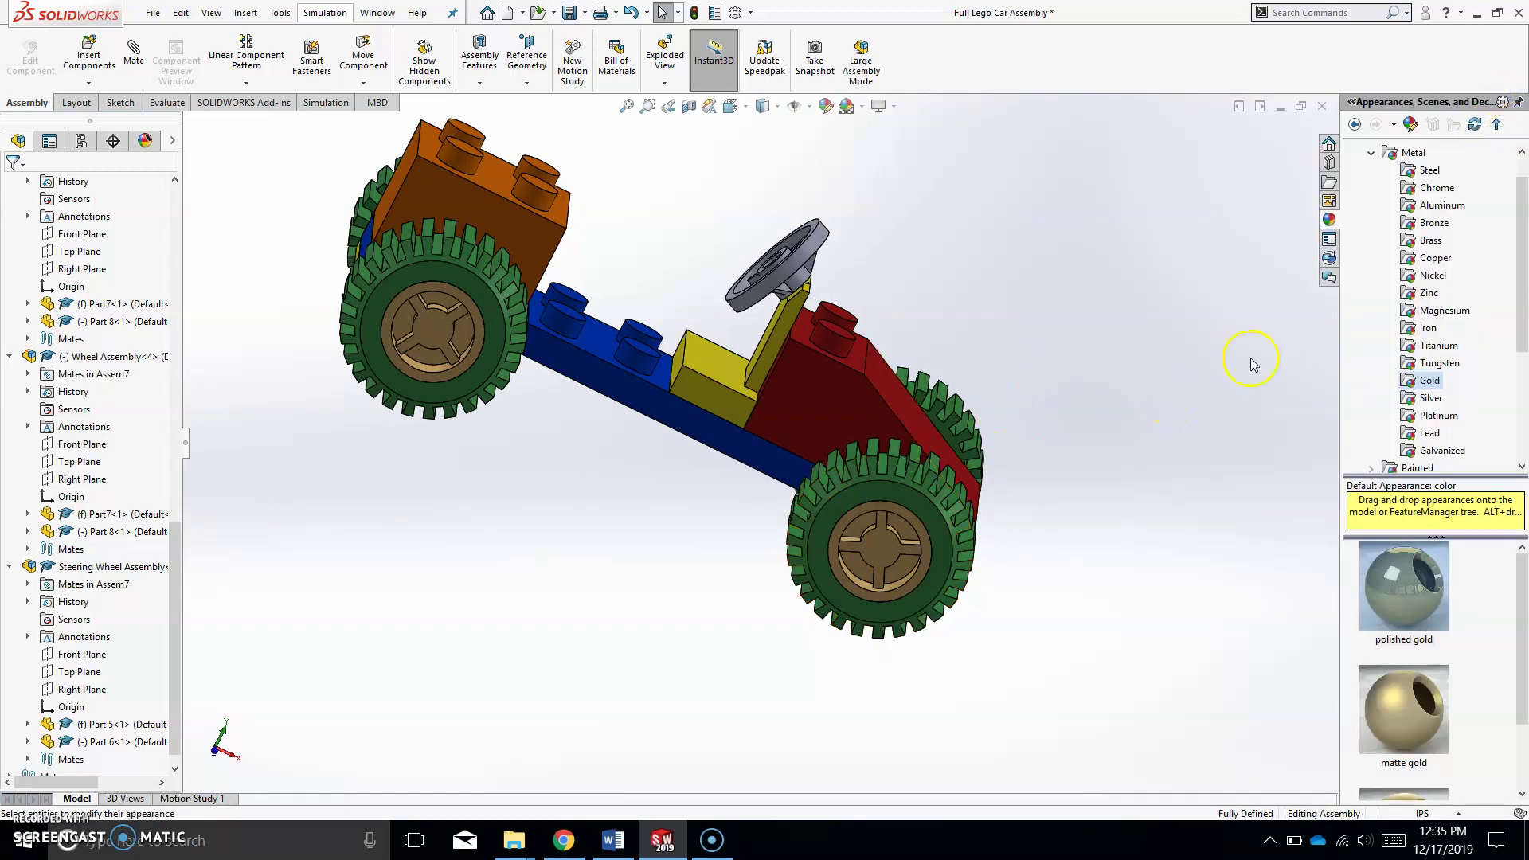
Apply the matte rubber appearance to the green tires at body level
{"action": "left_click", "coordinate": [1433, 404]}
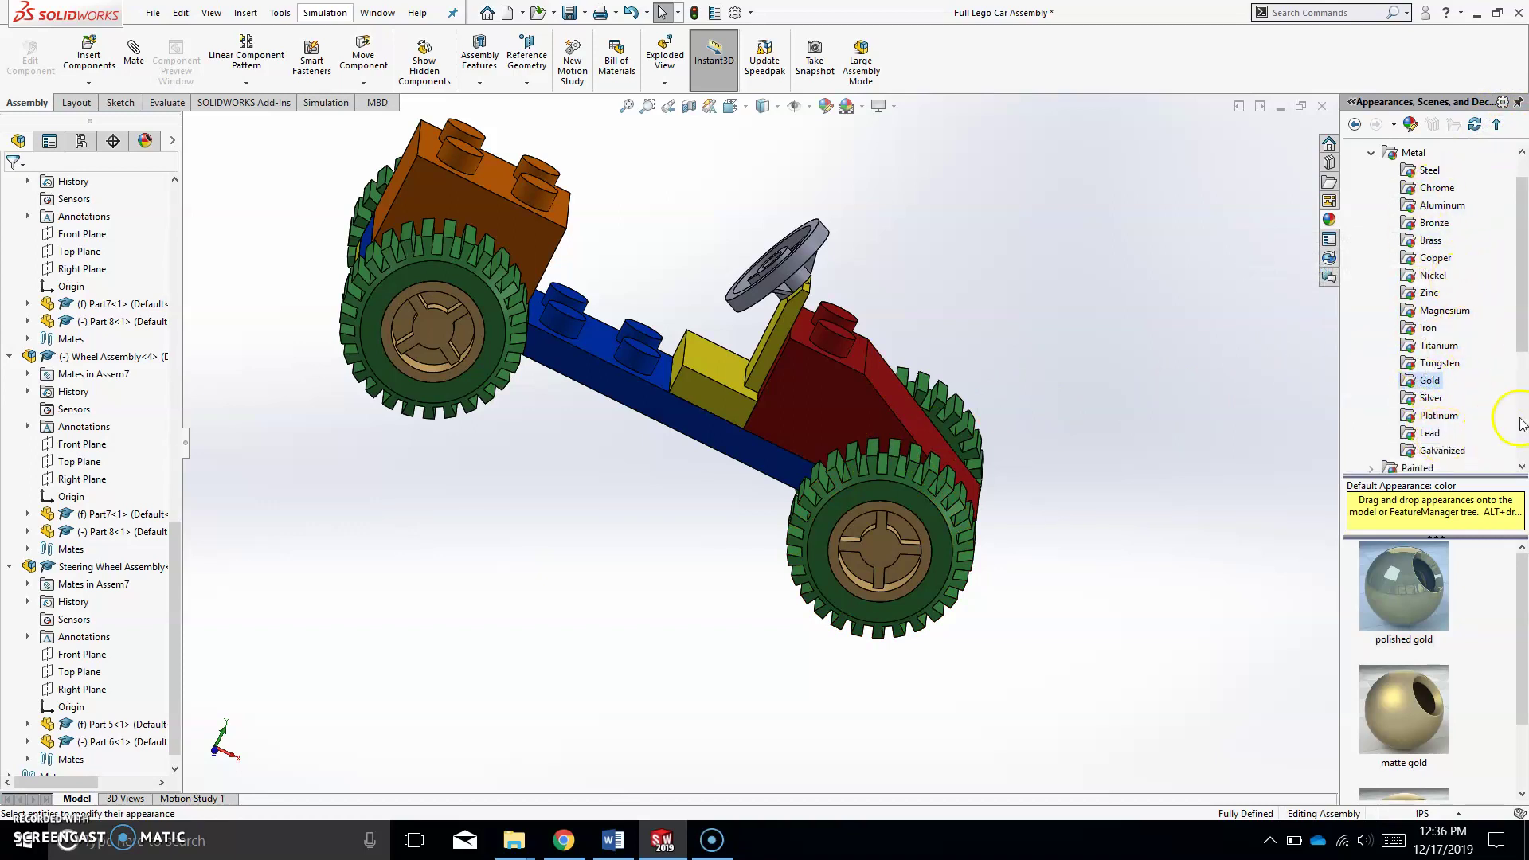
{"action": "left_click", "coordinate": [1370, 152]}
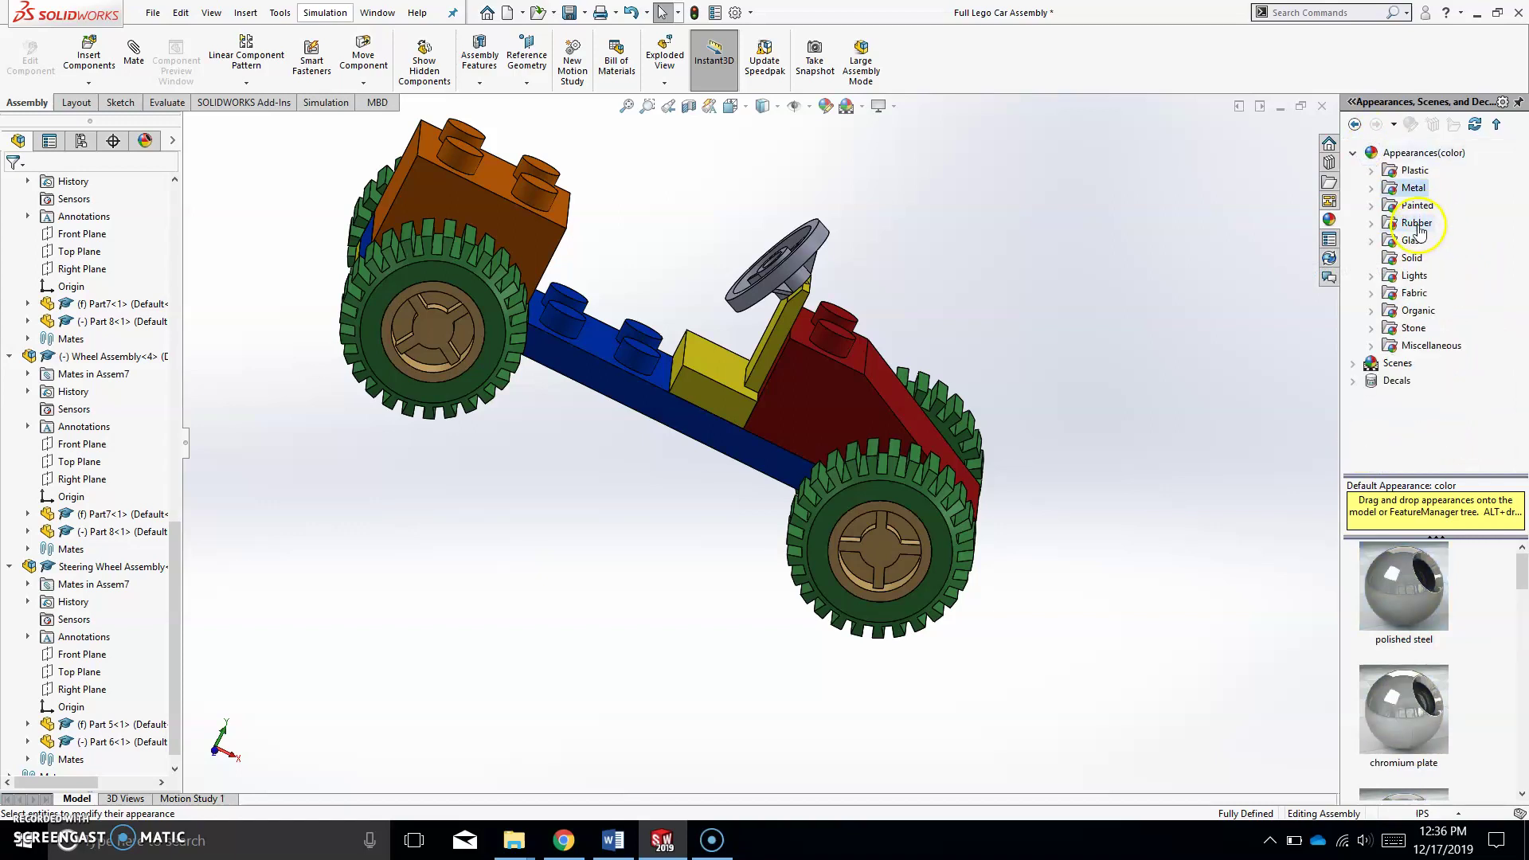
{"action": "left_click", "coordinate": [1406, 173]}
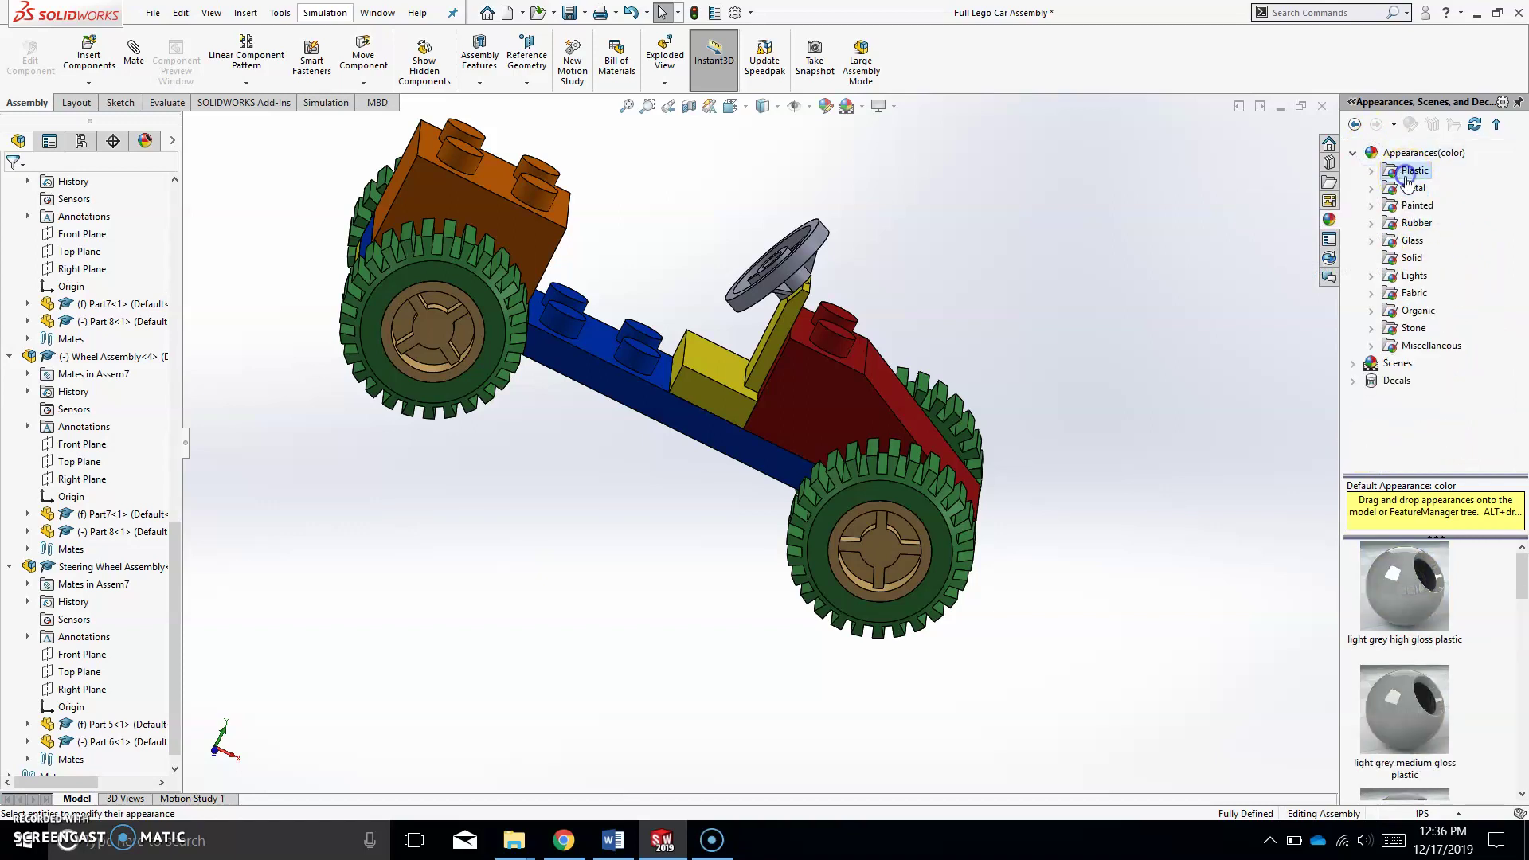
{"action": "left_click", "coordinate": [1416, 221]}
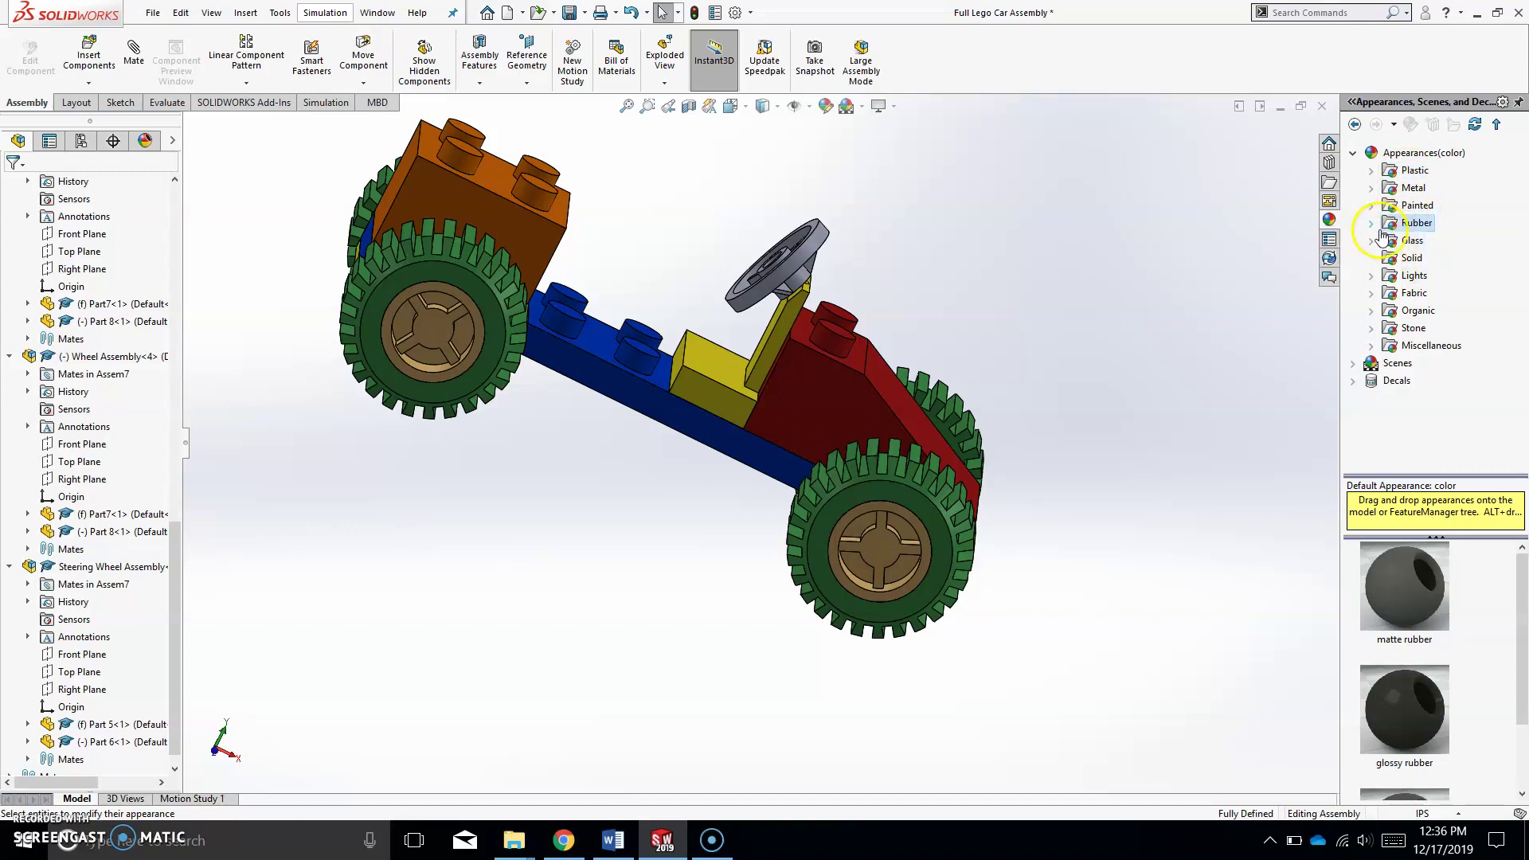
{"action": "left_click_drag", "start_coordinate": [1406, 594], "coordinate": [944, 539]}
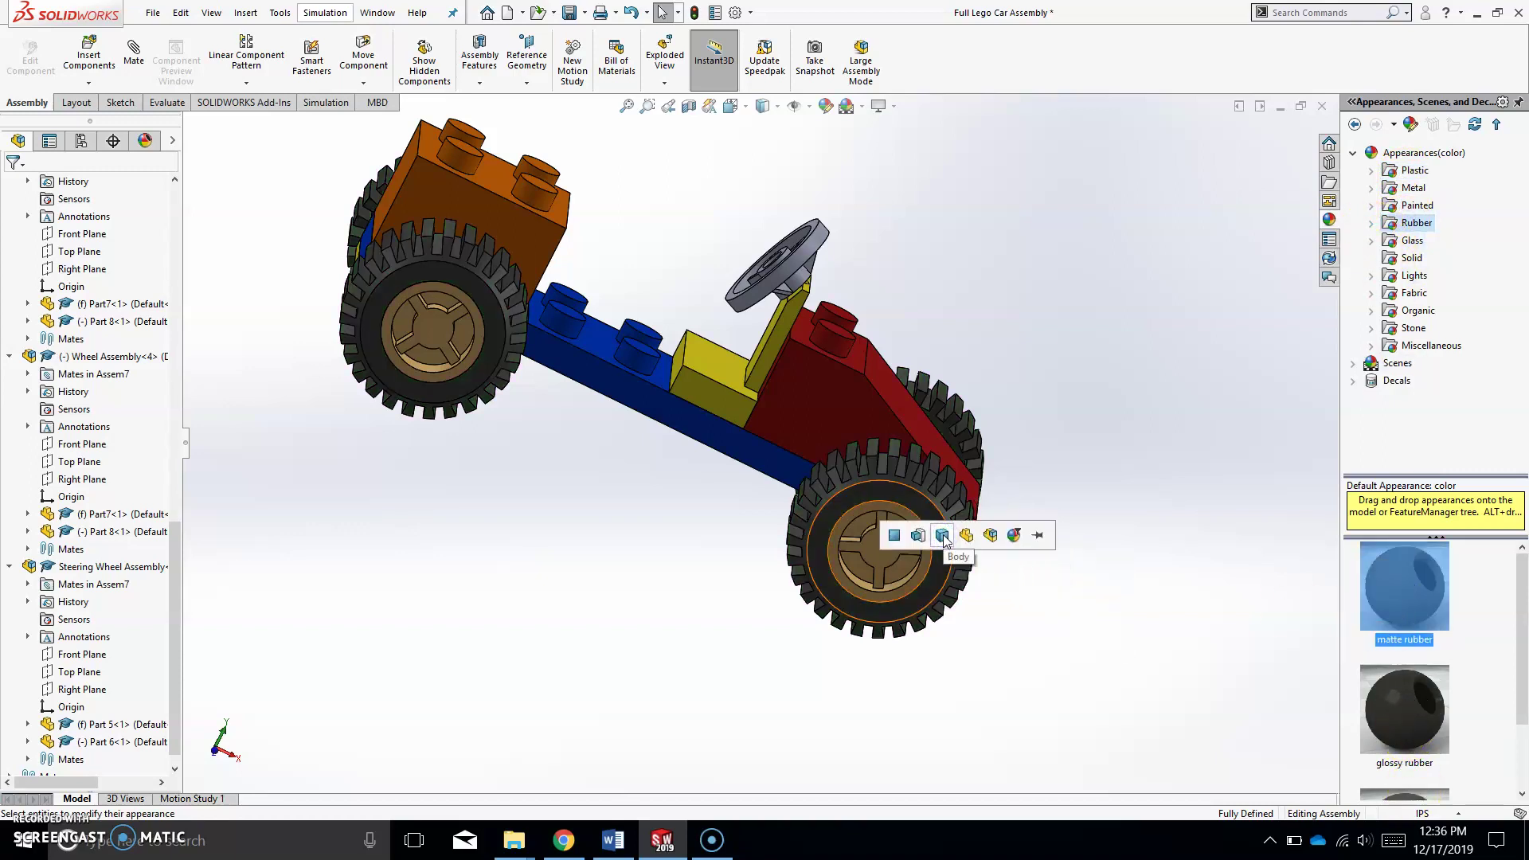
{"action": "left_click", "coordinate": [968, 535]}
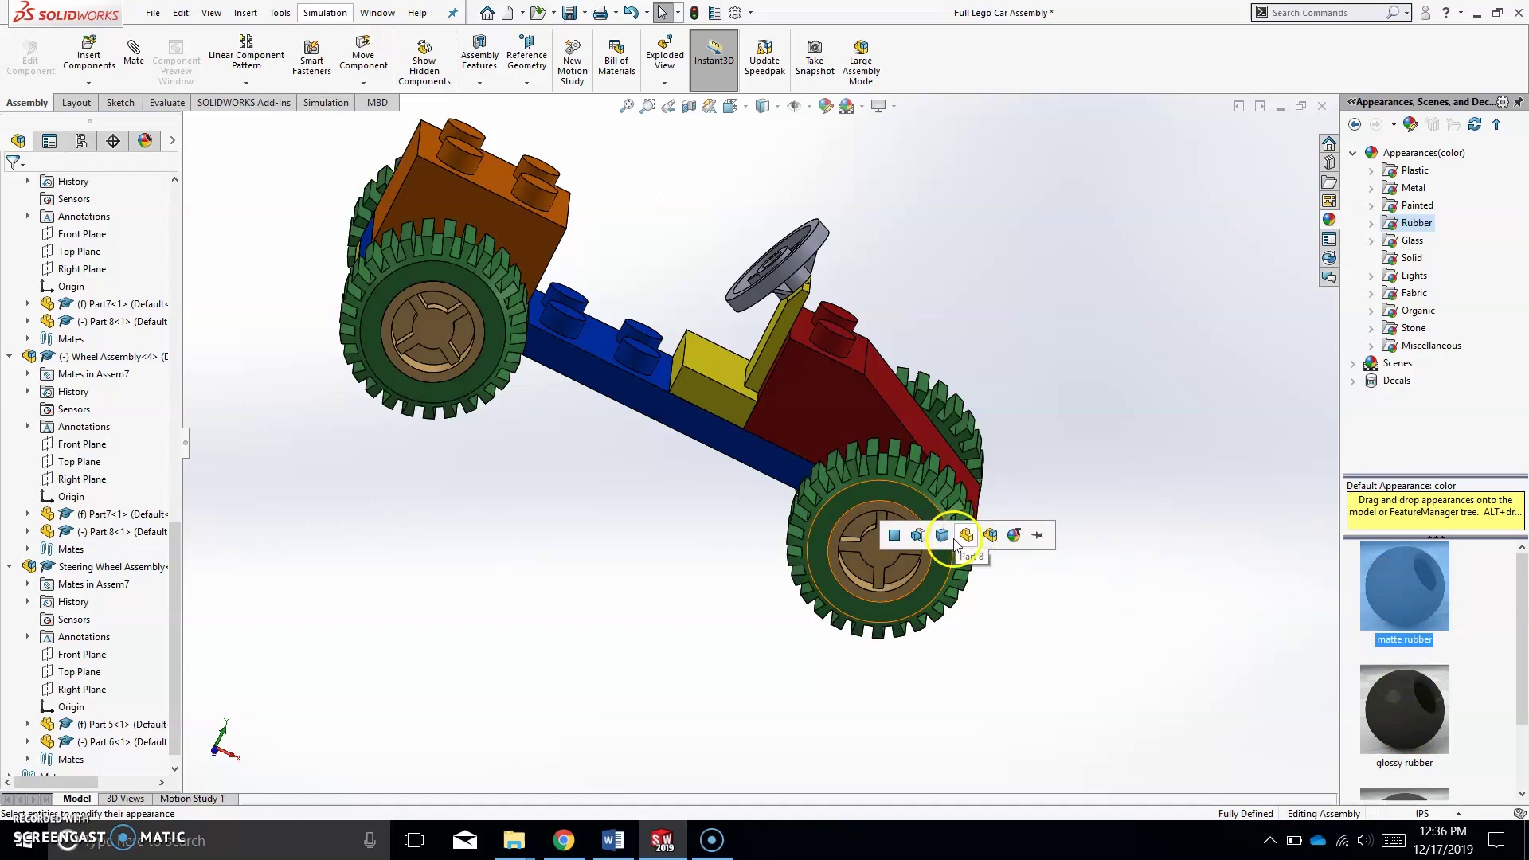
{"action": "left_click", "coordinate": [942, 535]}
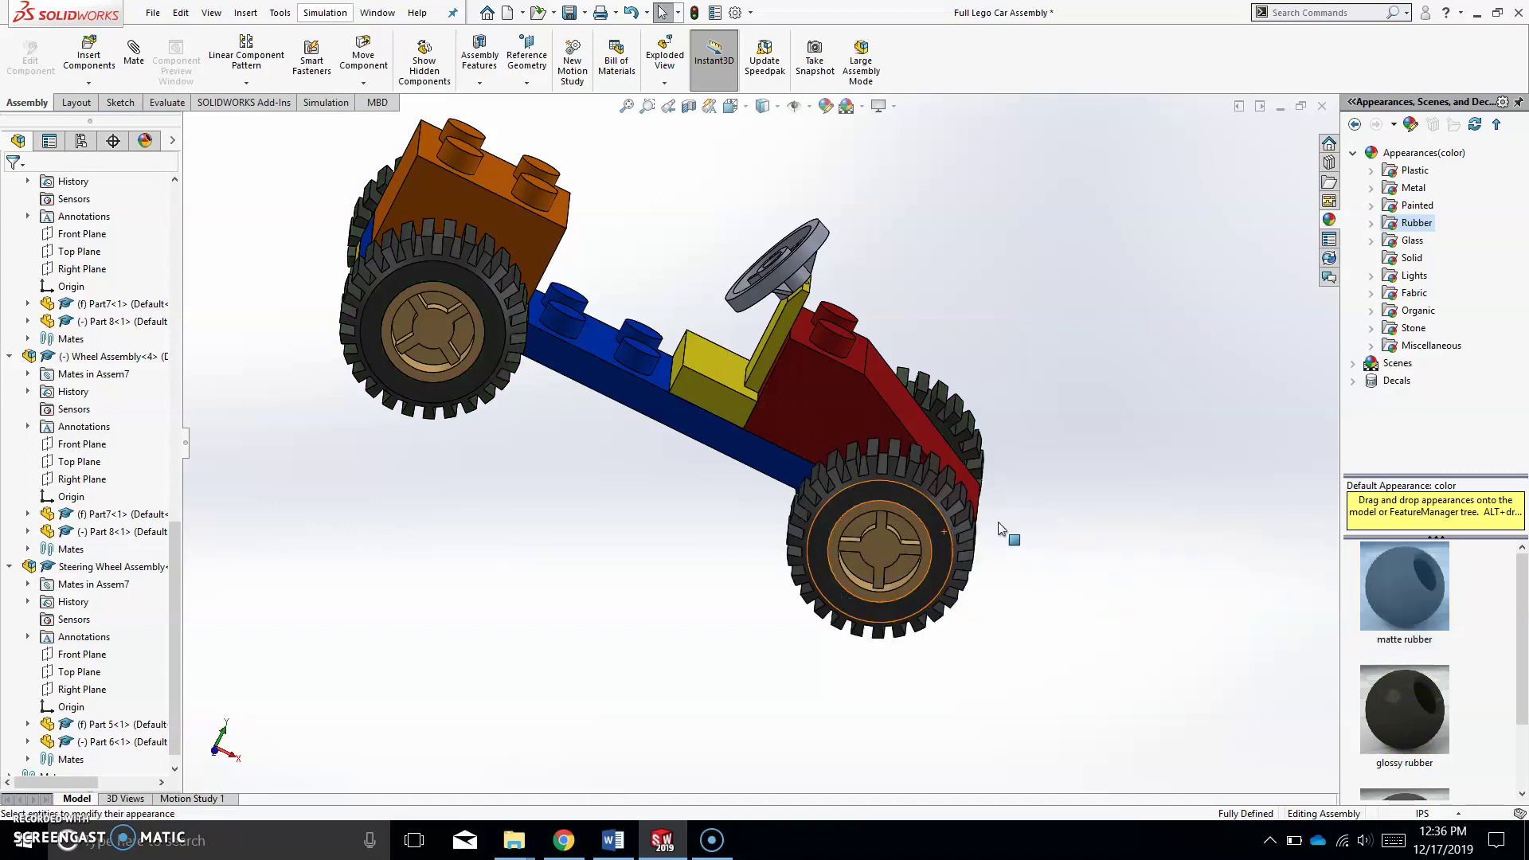
Apply the polished gold metal appearance to the whole red sloped front brick, including its studs
{"action": "middle_click_drag", "start_coordinate": [1006, 533], "coordinate": [635, 478]}
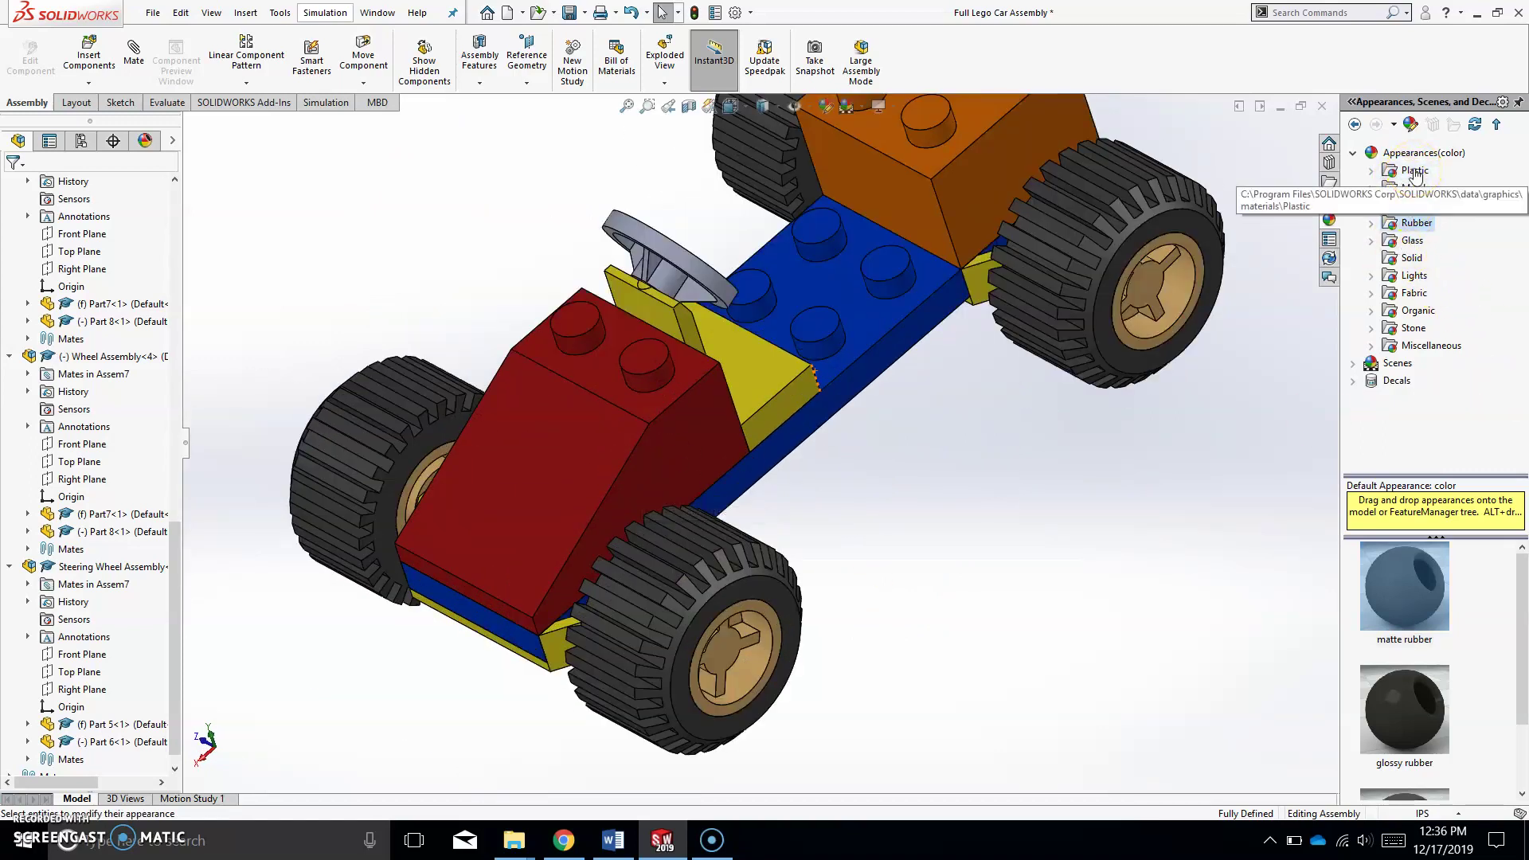
{"action": "left_click", "coordinate": [1412, 240]}
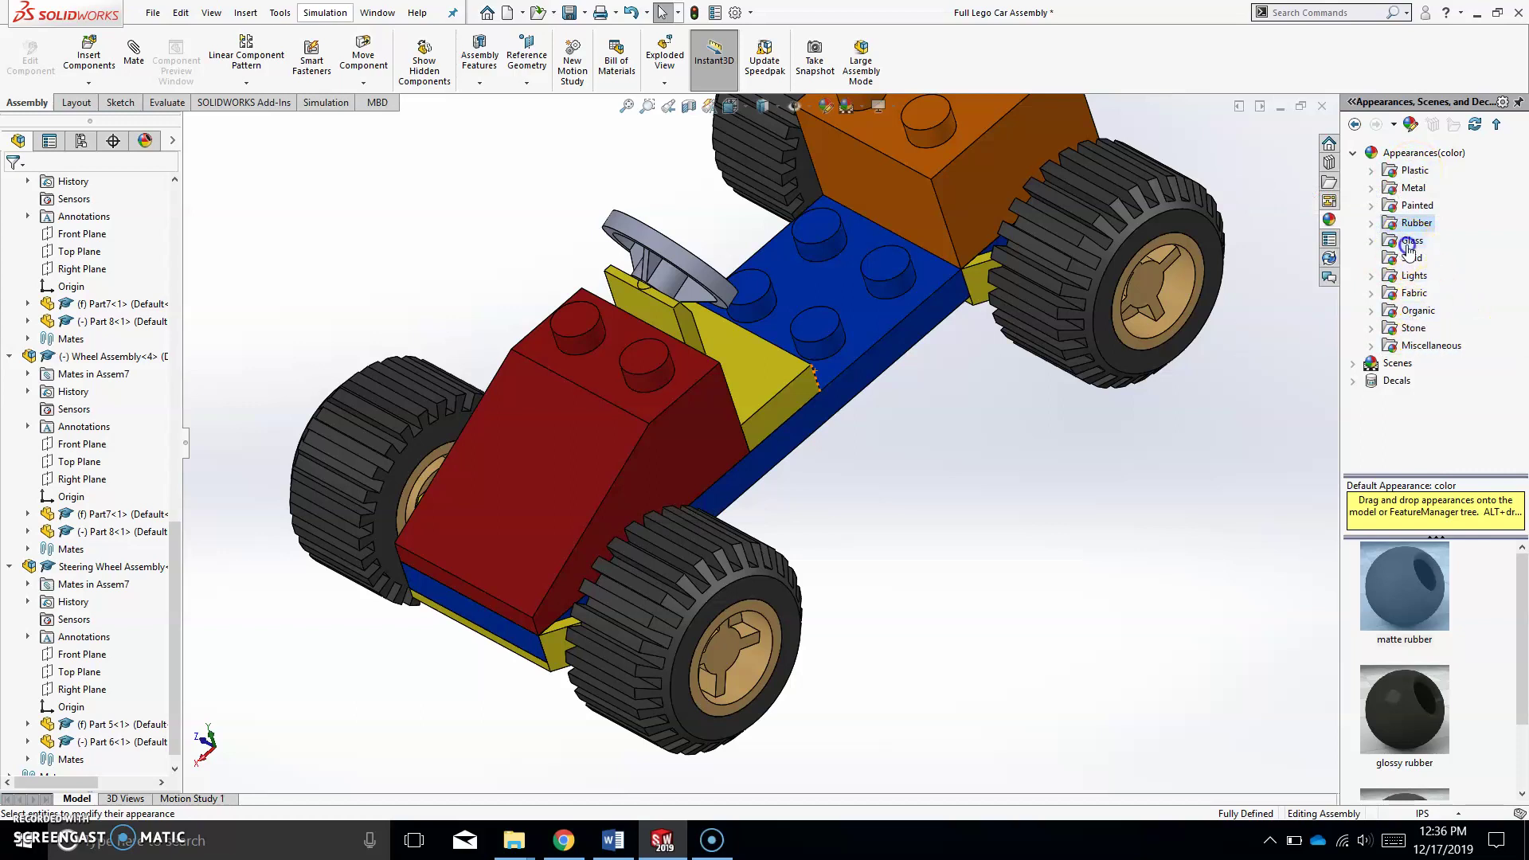
{"action": "left_click", "coordinate": [1413, 188]}
{"action": "left_click", "coordinate": [1372, 188]}
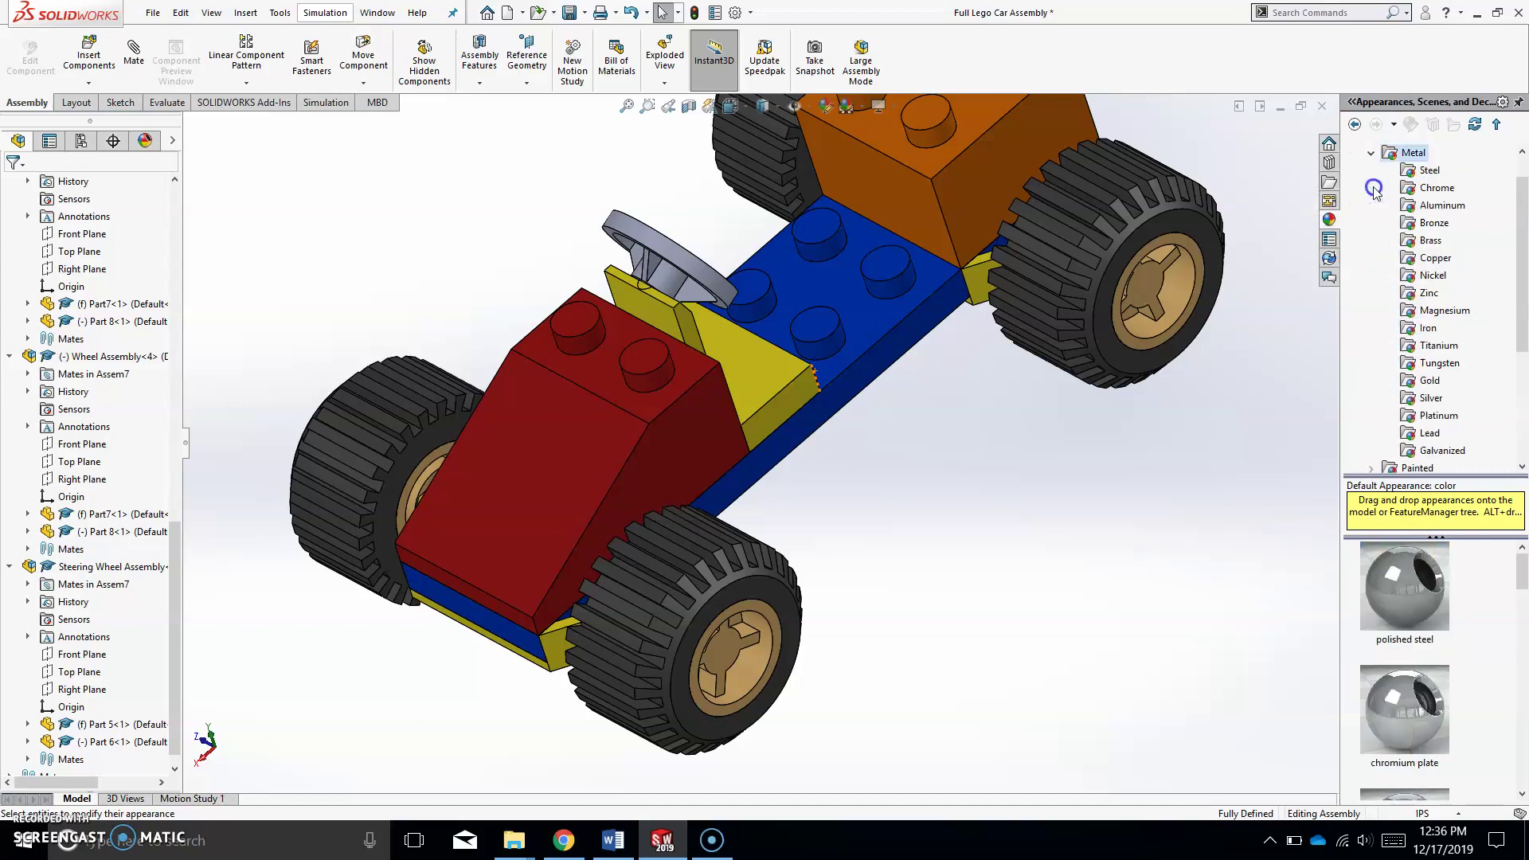
{"action": "left_click", "coordinate": [1429, 380]}
{"action": "left_click_drag", "start_coordinate": [1396, 590], "coordinate": [567, 478]}
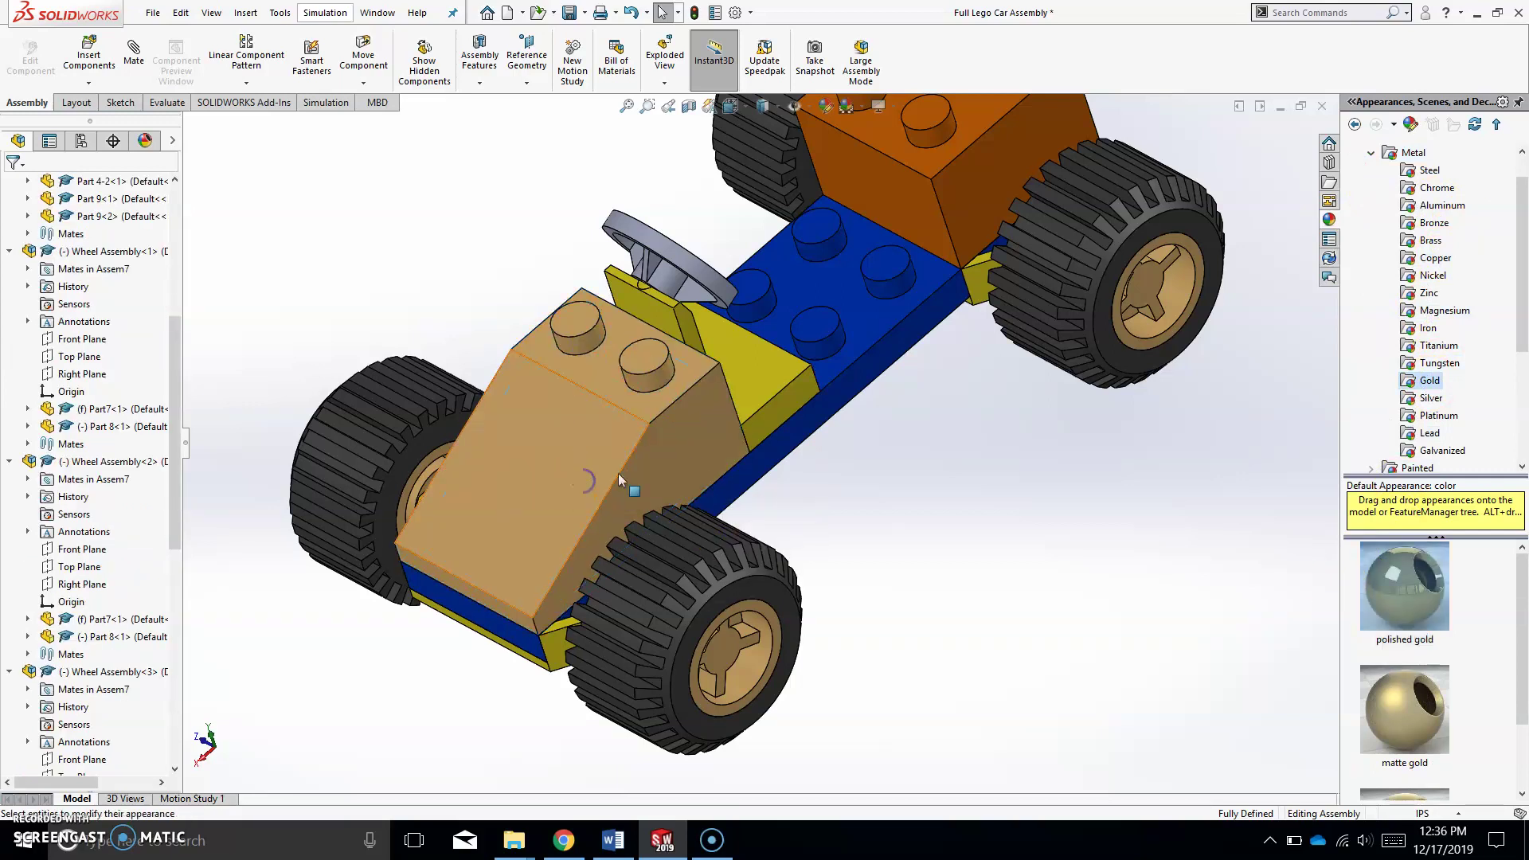
Apply the polished gold appearance to the whole orange rear brick, including its studs
{"action": "left_click_drag", "start_coordinate": [1416, 588], "coordinate": [980, 198]}
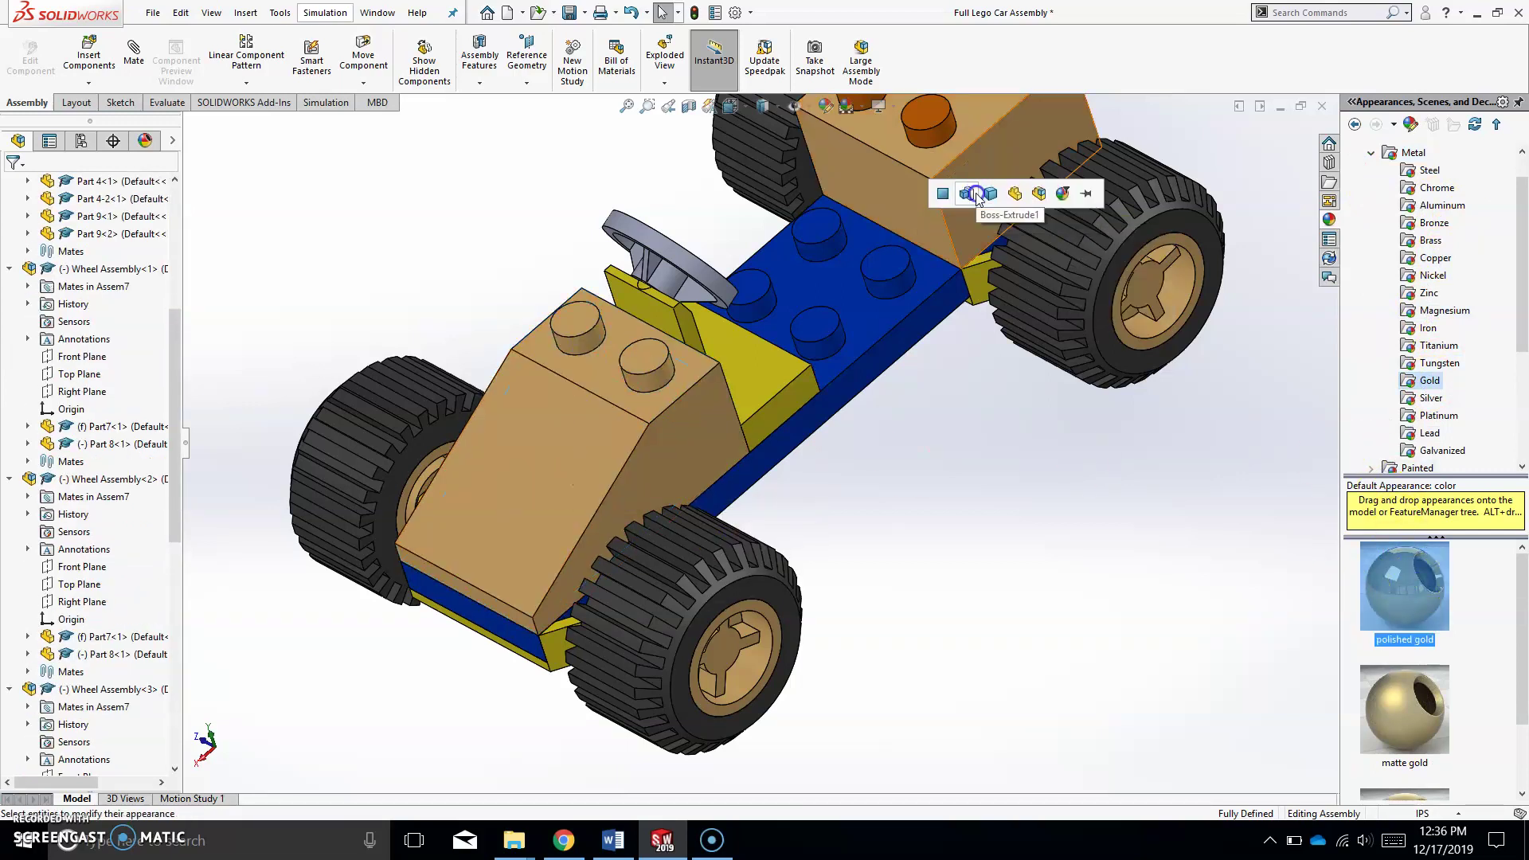
{"action": "left_click_drag", "start_coordinate": [1405, 589], "coordinate": [995, 185]}
{"action": "left_click", "coordinate": [1115, 452]}
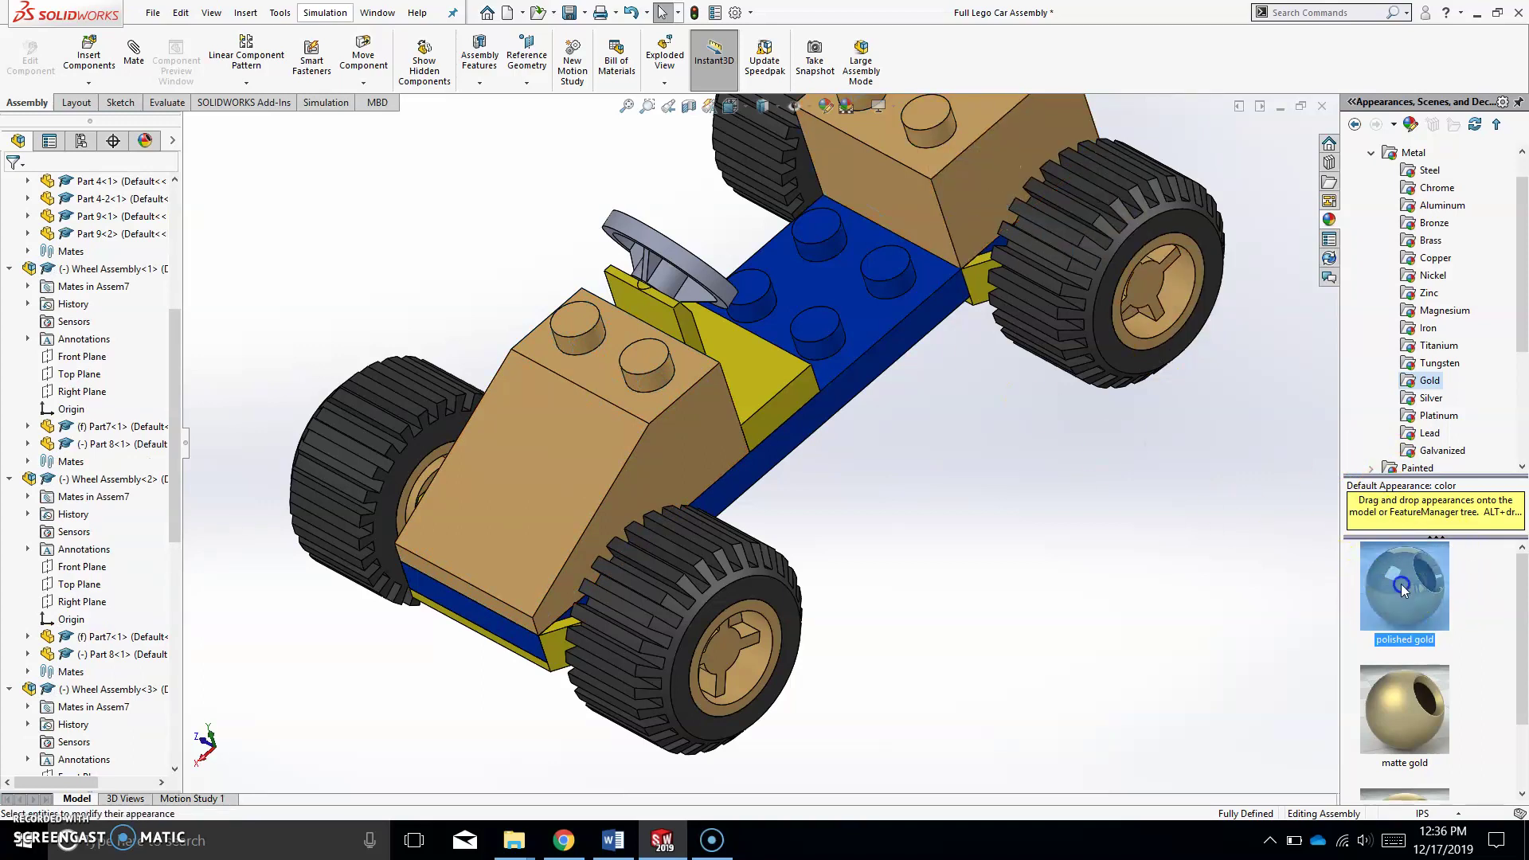
Apply the polished gold appearance to the blue base plate, the yellow steering base and the yellow wheel supports under the car
{"action": "left_click_drag", "start_coordinate": [1402, 584], "coordinate": [744, 377]}
{"action": "left_click", "coordinate": [1008, 517]}
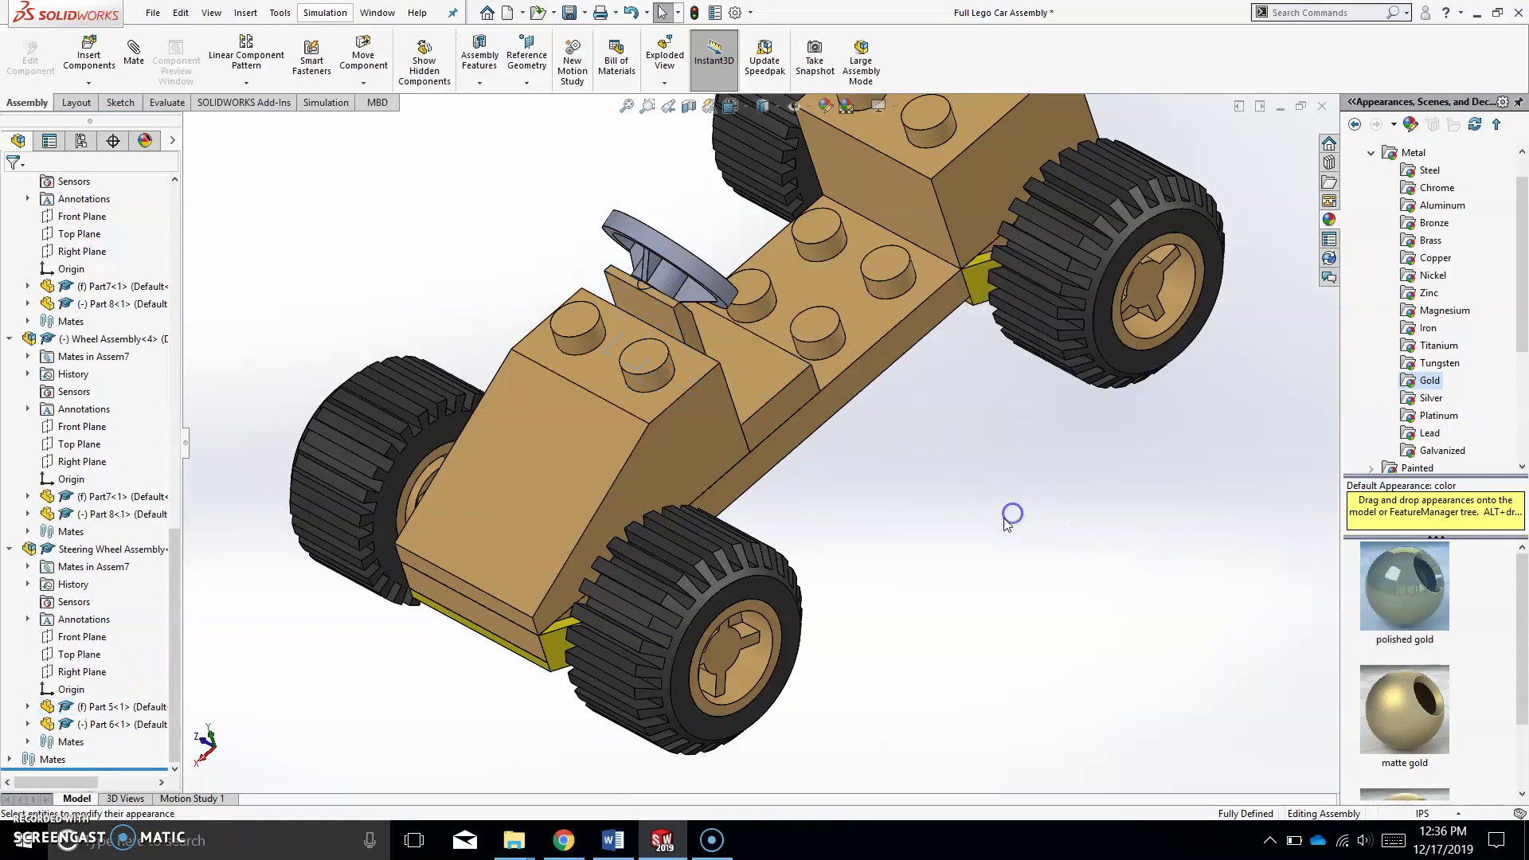
{"action": "middle_click_drag", "start_coordinate": [1008, 517], "coordinate": [1095, 519]}
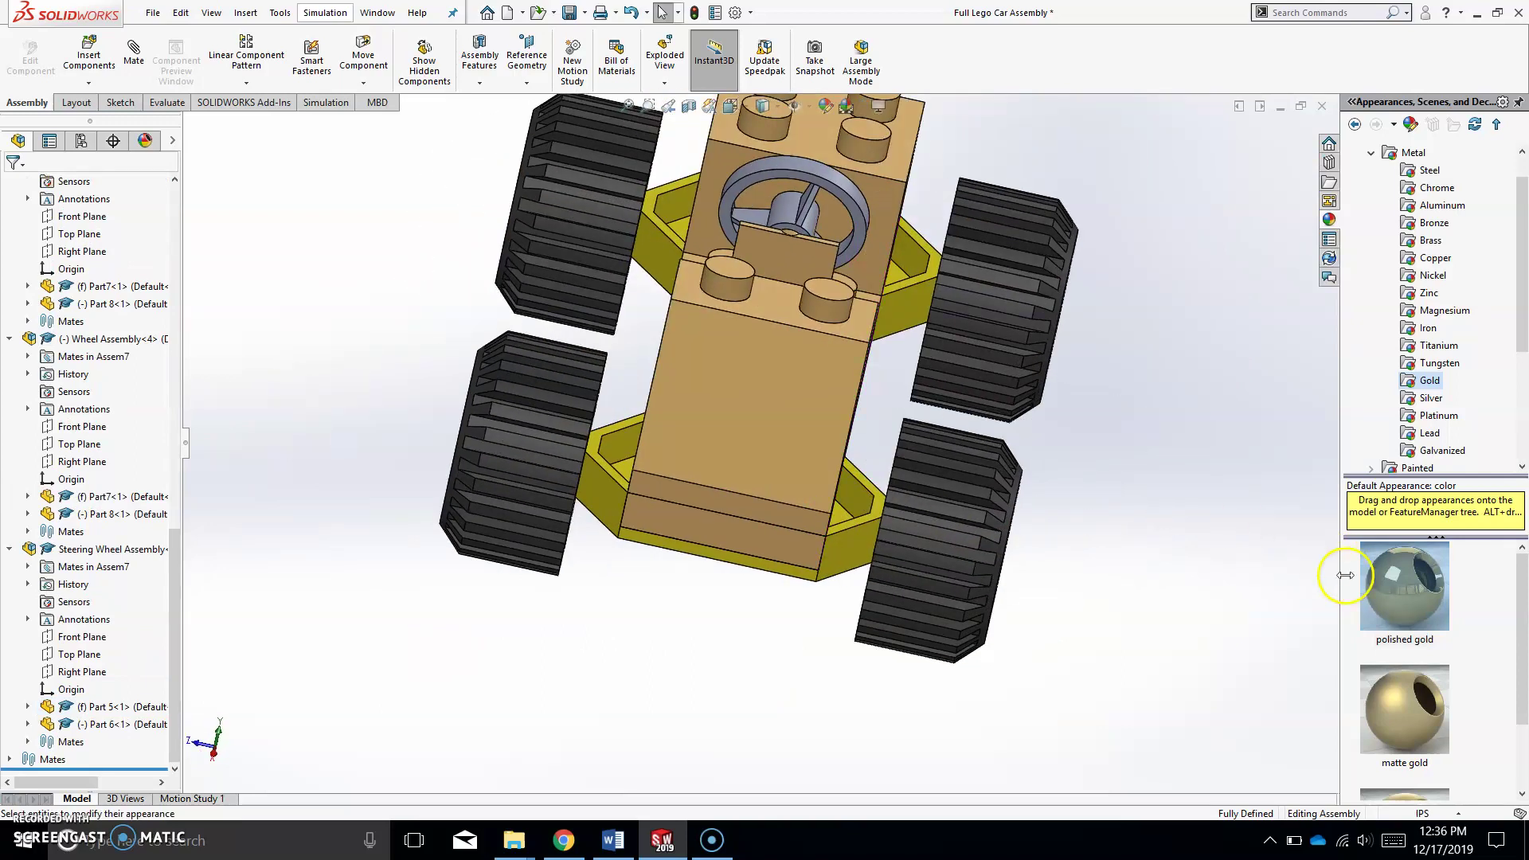
{"action": "left_click_drag", "start_coordinate": [1369, 579], "coordinate": [860, 564]}
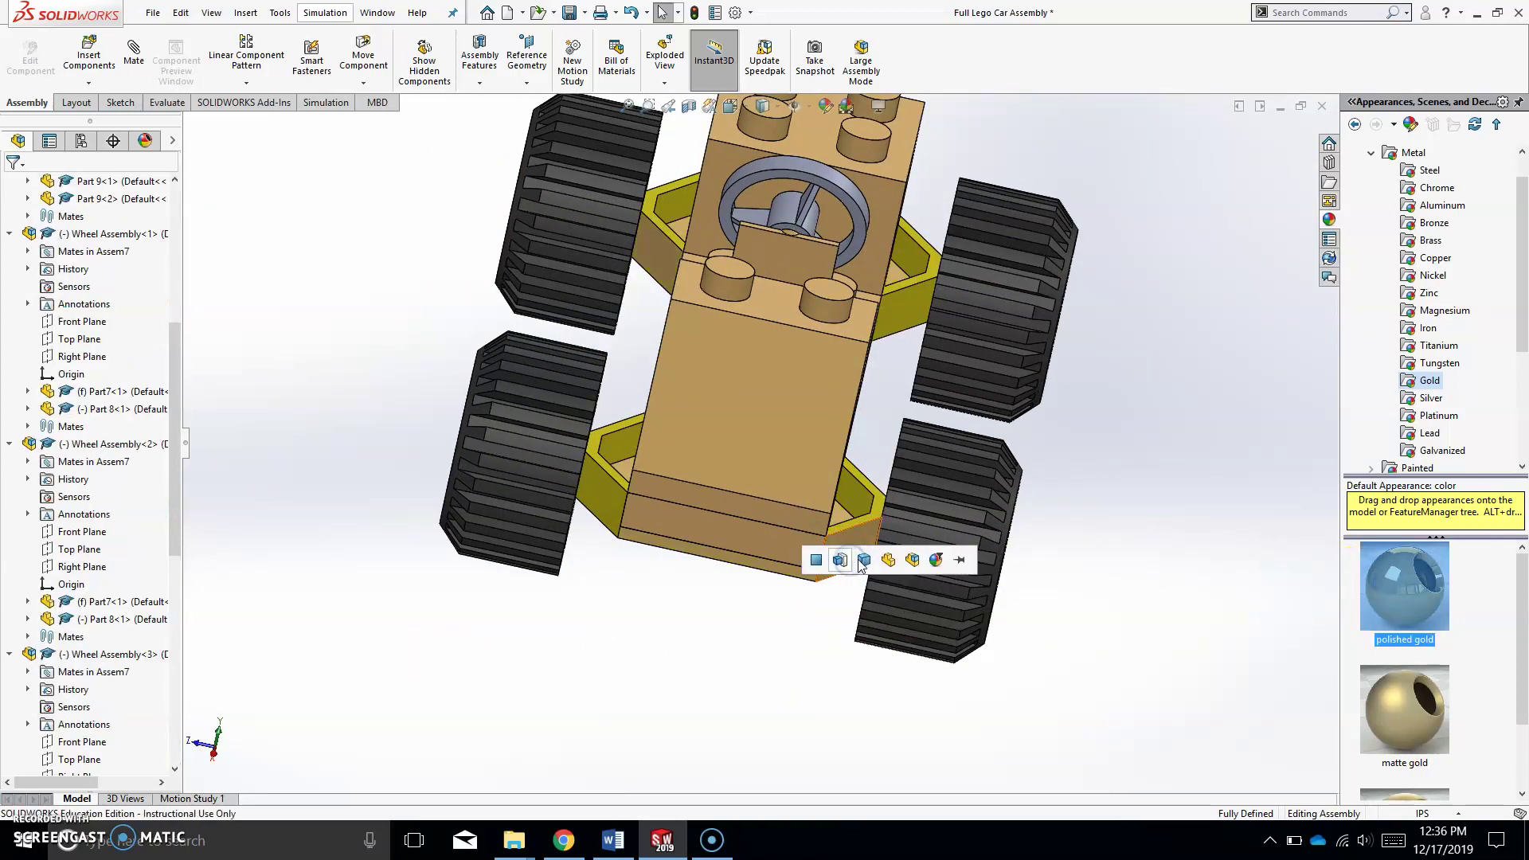
{"action": "left_click", "coordinate": [867, 561]}
Apply the polished gold appearance to the whole steering wheel at body level
{"action": "middle_click_drag", "start_coordinate": [854, 549], "coordinate": [820, 386]}
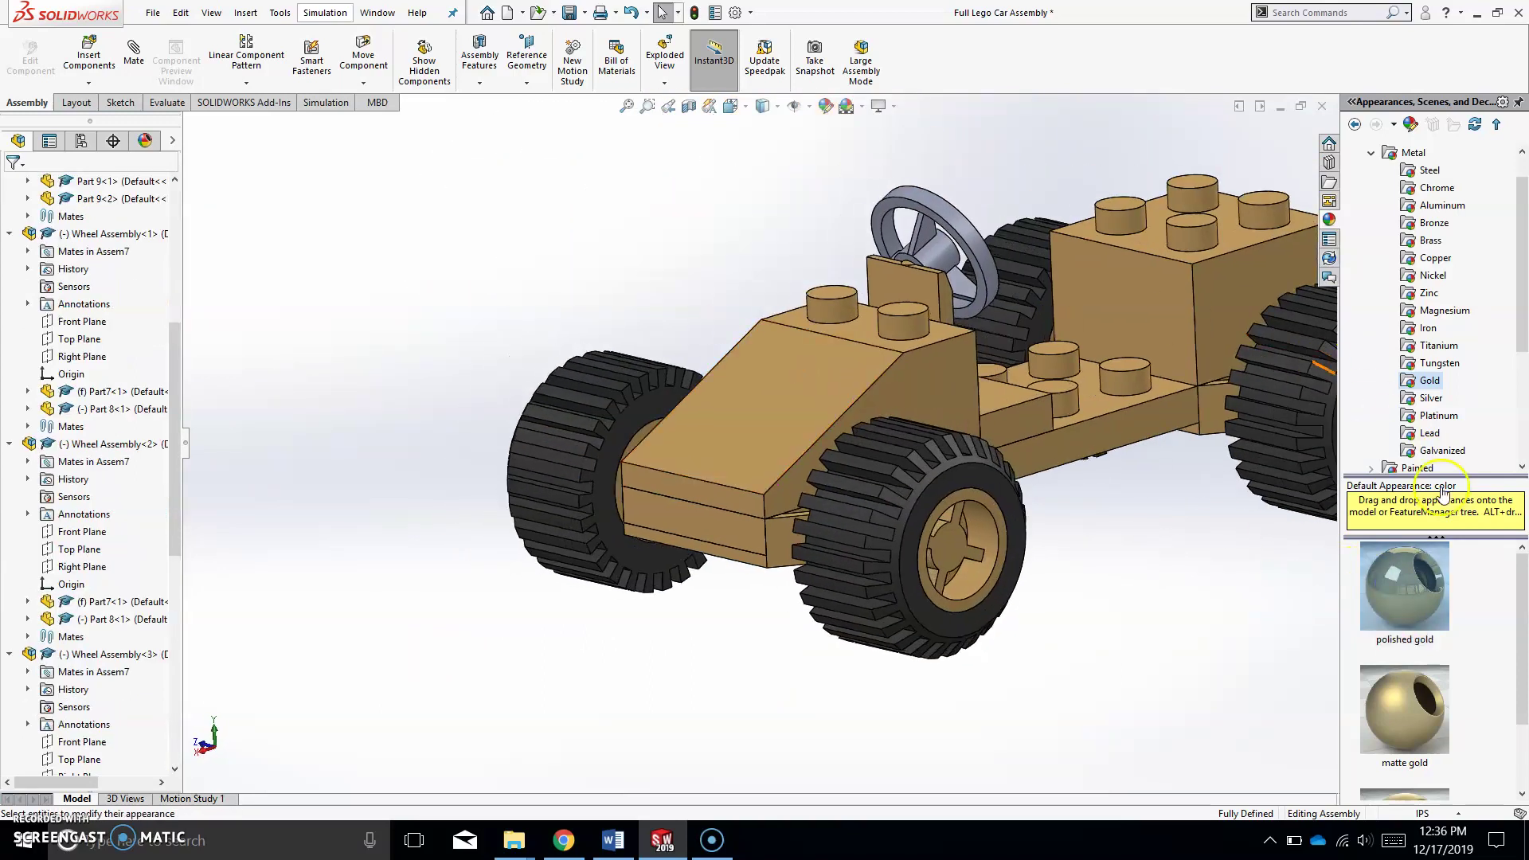
{"action": "left_click_drag", "start_coordinate": [1404, 585], "coordinate": [932, 239]}
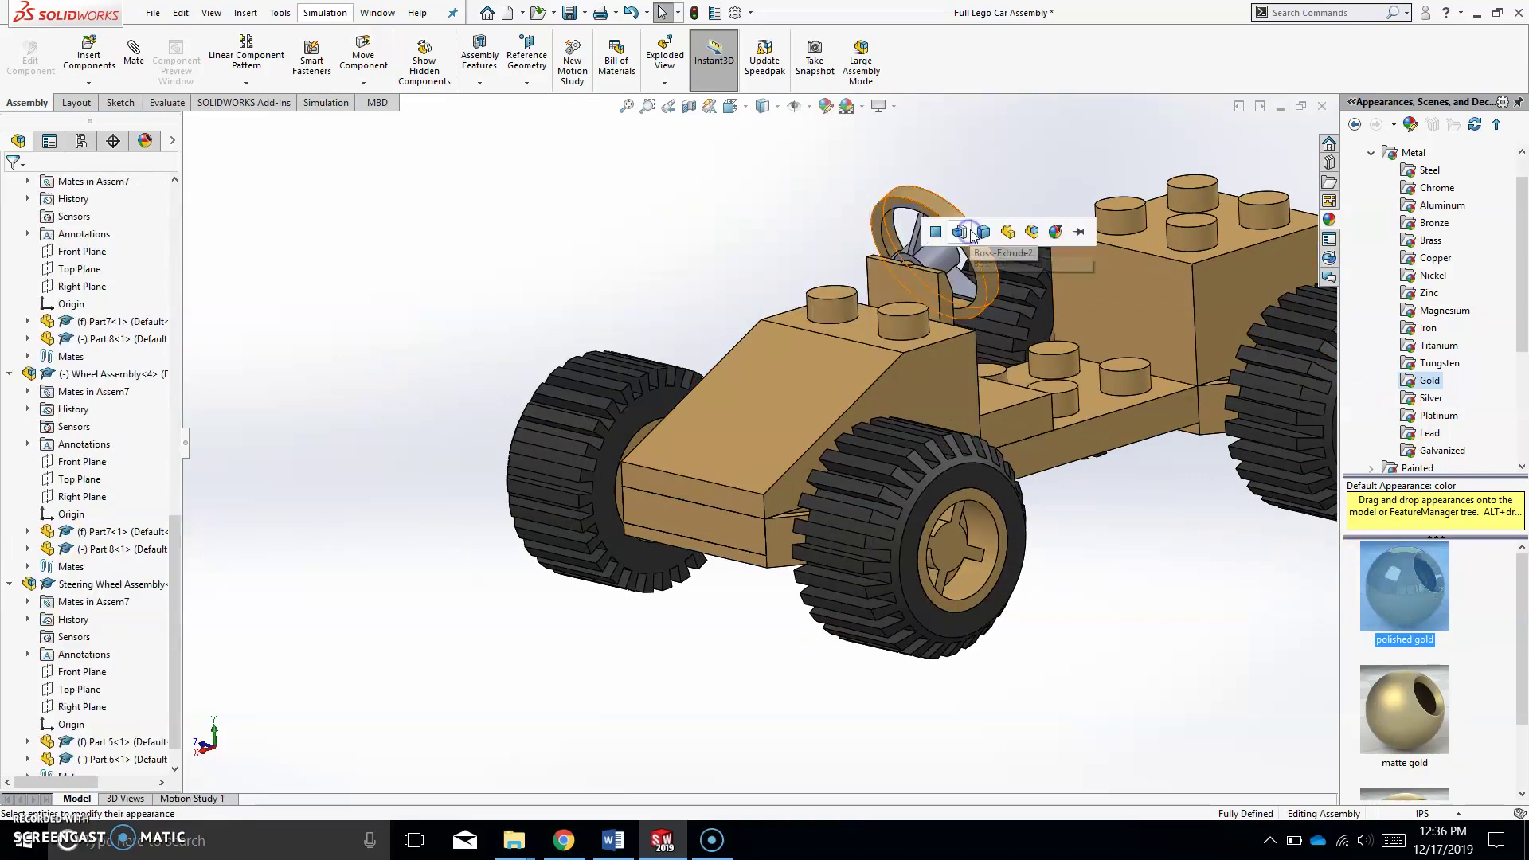
{"action": "left_click", "coordinate": [988, 231]}
{"action": "middle_click_drag", "start_coordinate": [999, 193], "coordinate": [1167, 294]}
{"action": "scroll", "coordinate": [1046, 288], "scroll_direction": "up", "scroll_amount": 3}
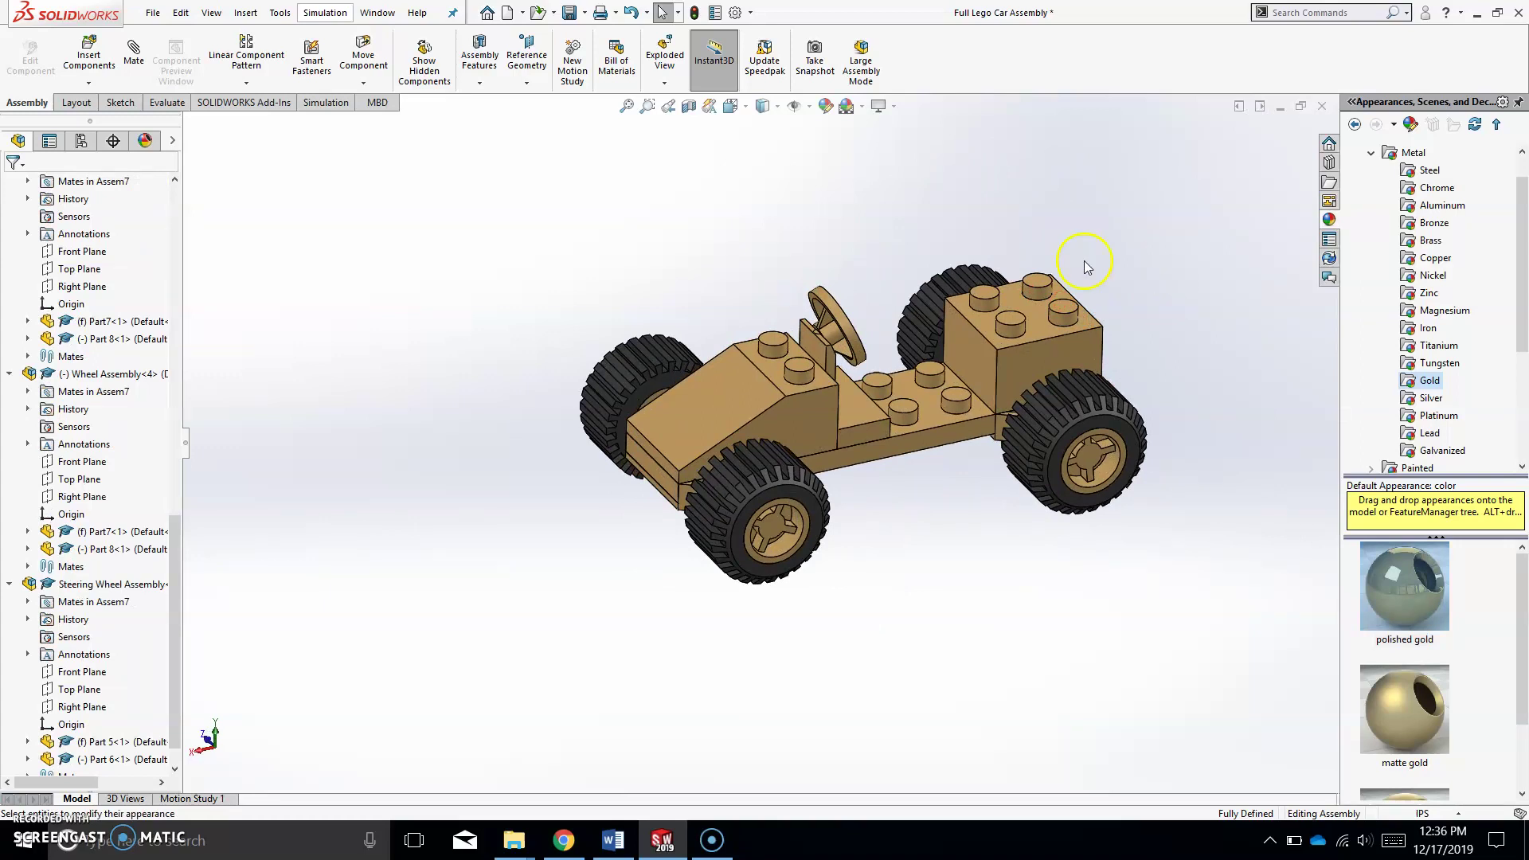
Turn on RealView Graphics and inspect the gold car from another angle
{"action": "scroll", "coordinate": [1035, 246], "scroll_direction": "down", "scroll_amount": 4}
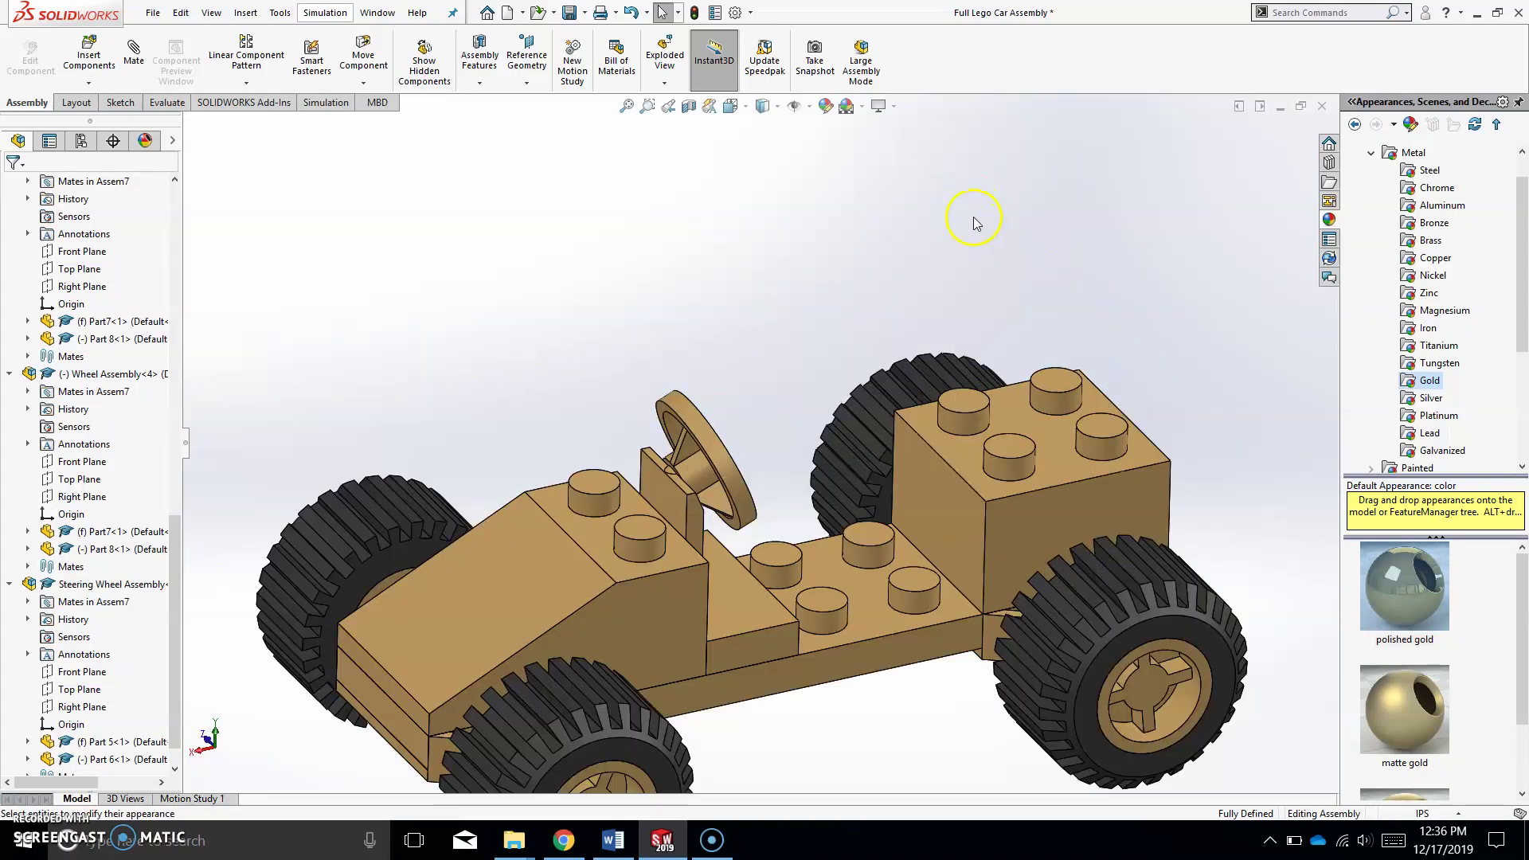
{"action": "left_click", "coordinate": [894, 108]}
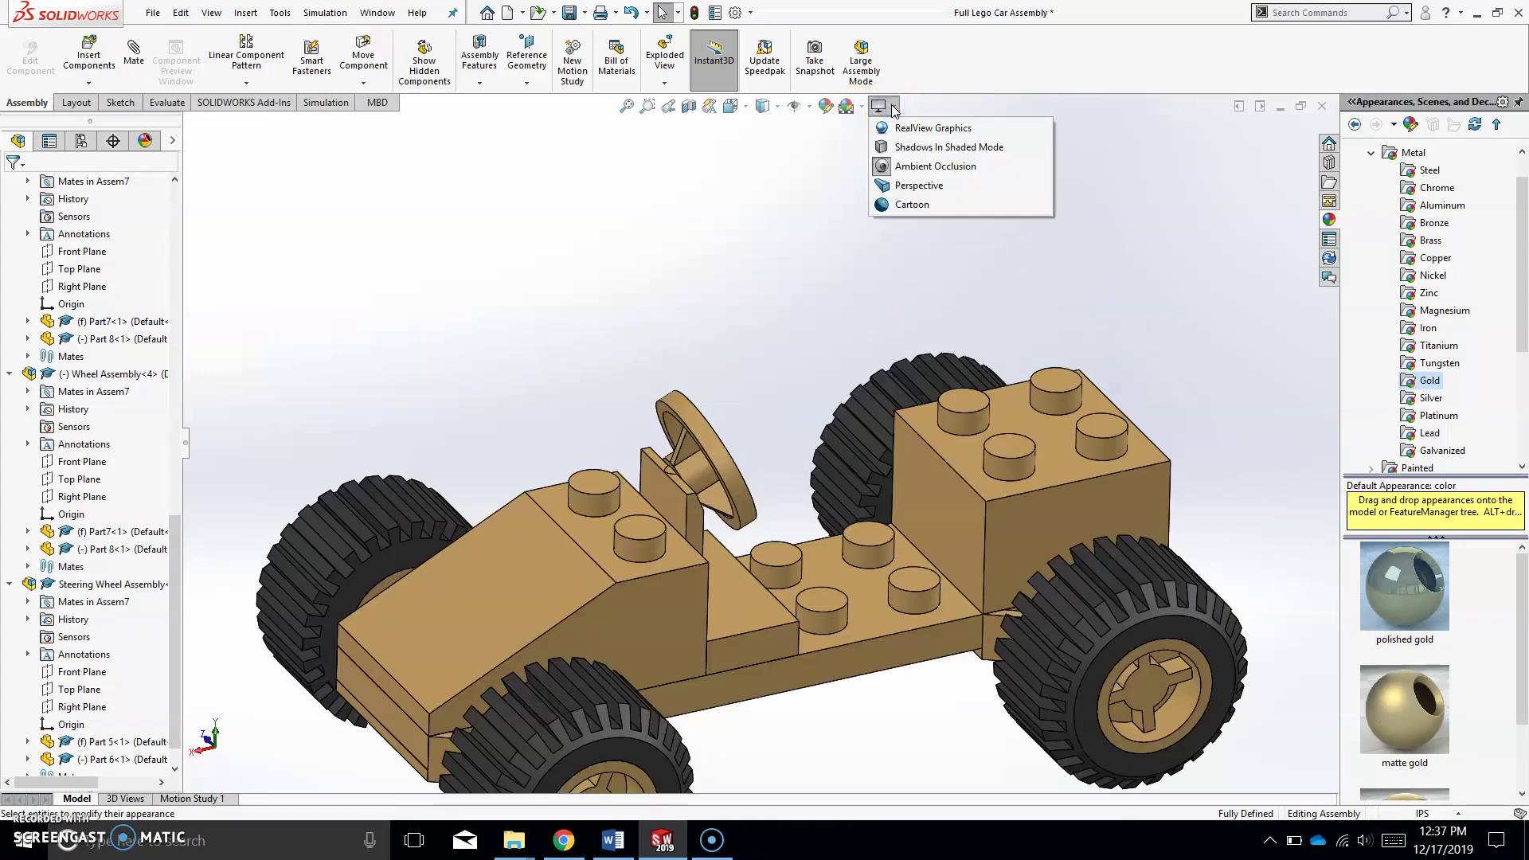
{"action": "left_click", "coordinate": [896, 130]}
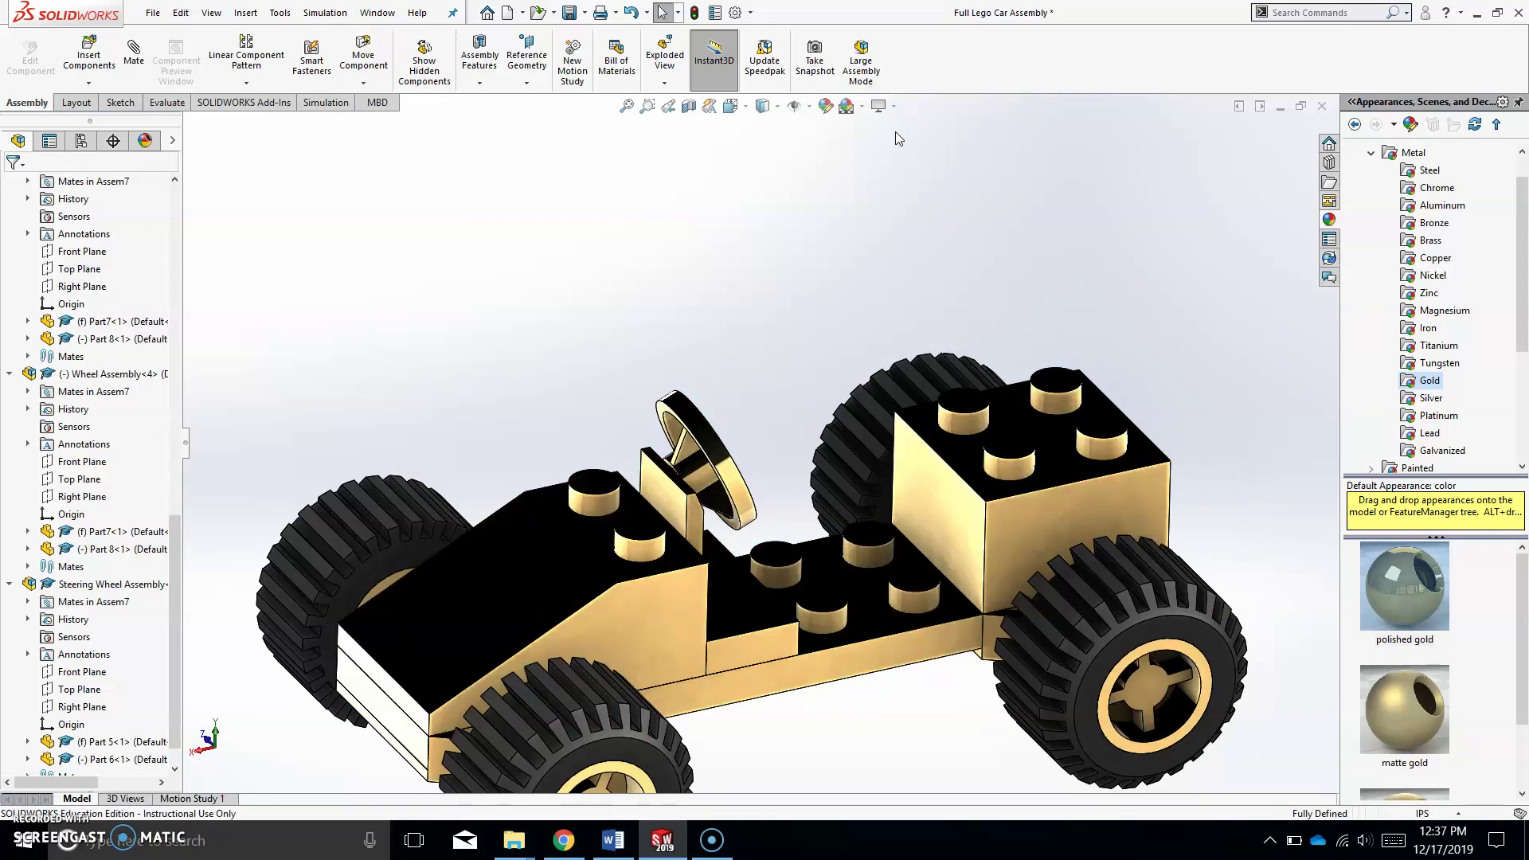
{"action": "scroll", "coordinate": [748, 478], "scroll_direction": "up", "scroll_amount": 1}
{"action": "mouse_move", "coordinate": [836, 453]}
{"action": "middle_mouse_down"}
{"action": "mouse_move", "coordinate": [772, 414]}
{"action": "mouse_move", "coordinate": [860, 414]}
{"action": "mouse_move", "coordinate": [875, 454]}
{"action": "mouse_move", "coordinate": [803, 545]}
{"action": "mouse_move", "coordinate": [844, 518]}
{"action": "middle_mouse_up"}
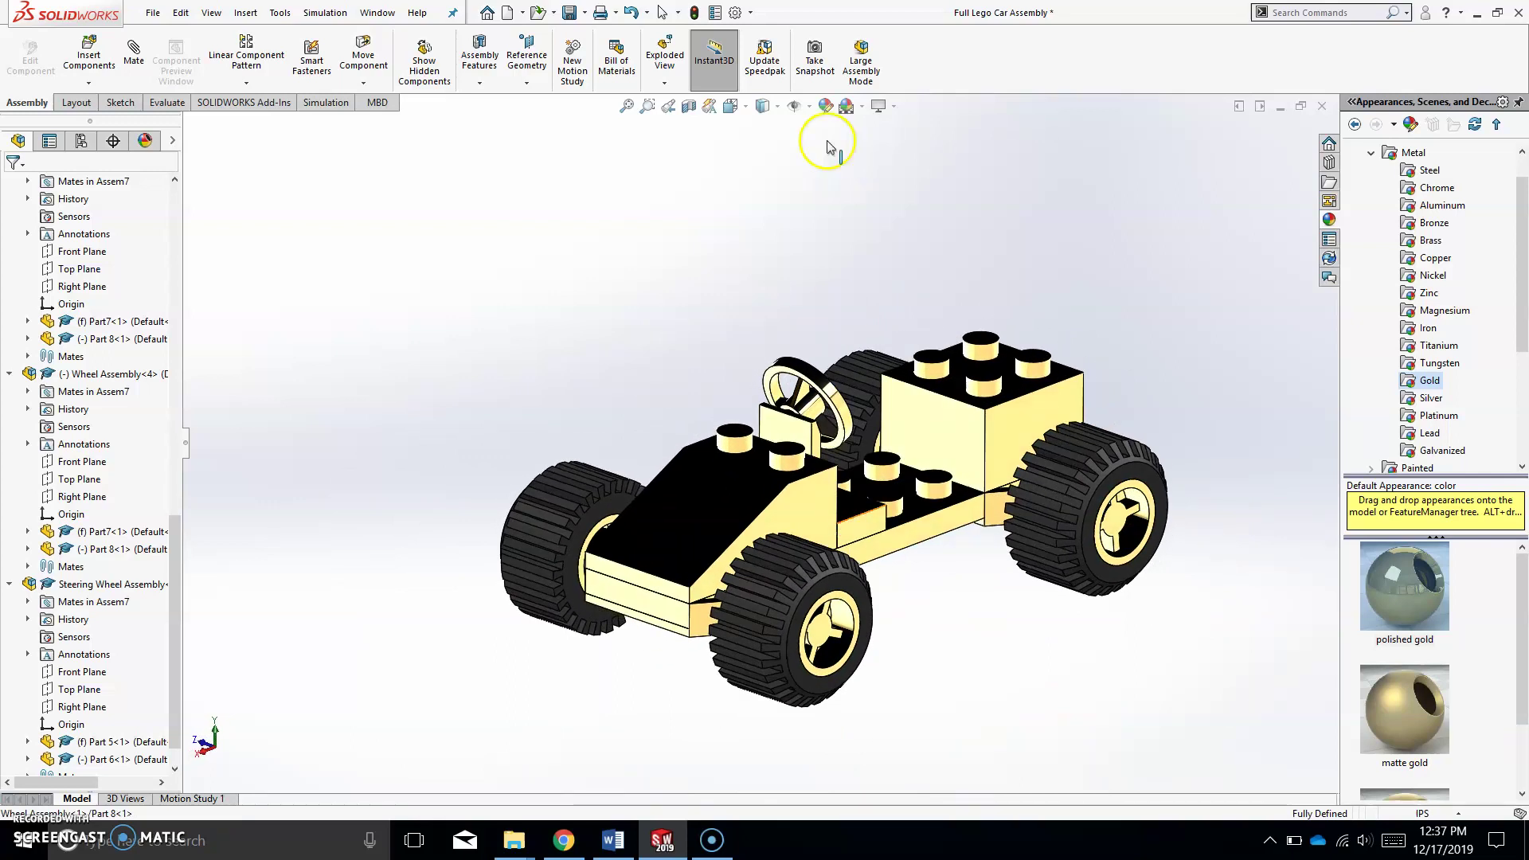
Try the Backdrop - Grey with Overhead Light scene, and set the scene to Urban 5 Background with the whole car in view
{"action": "left_click", "coordinate": [862, 107]}
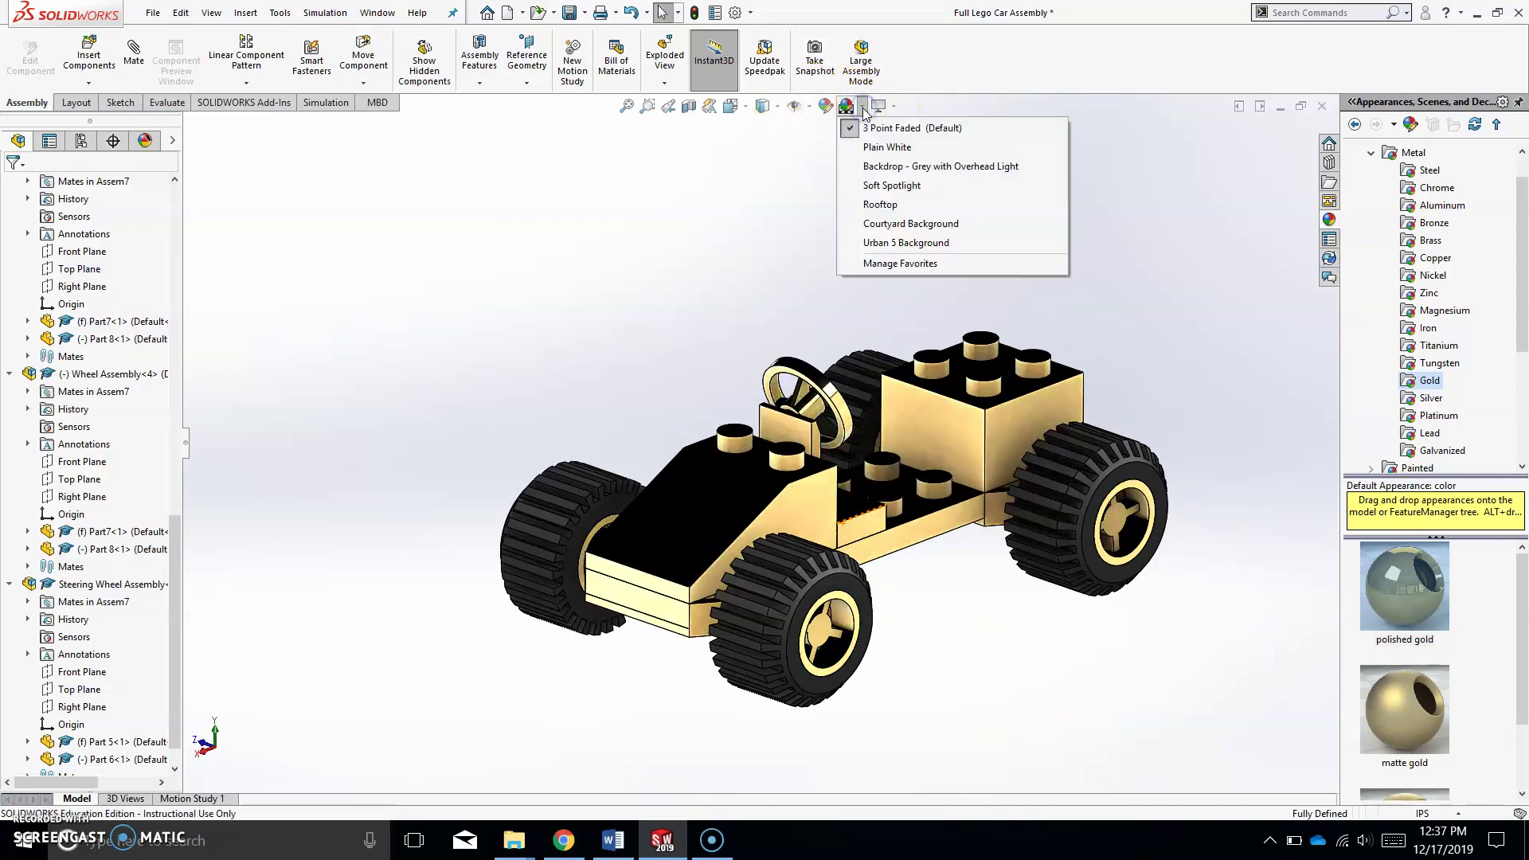
{"action": "left_click", "coordinate": [878, 165]}
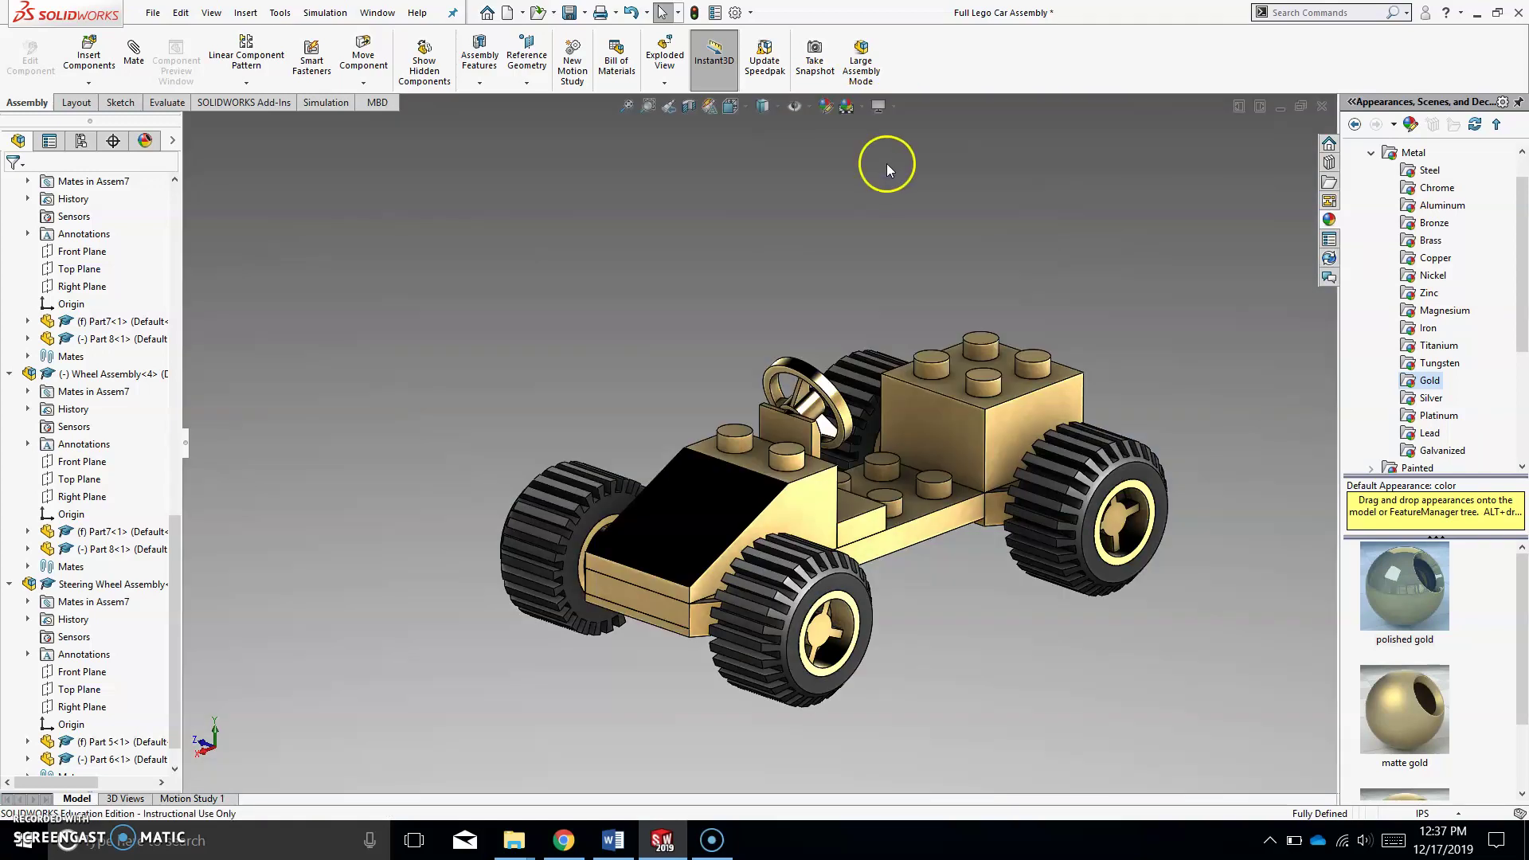
{"action": "left_click", "coordinate": [848, 107]}
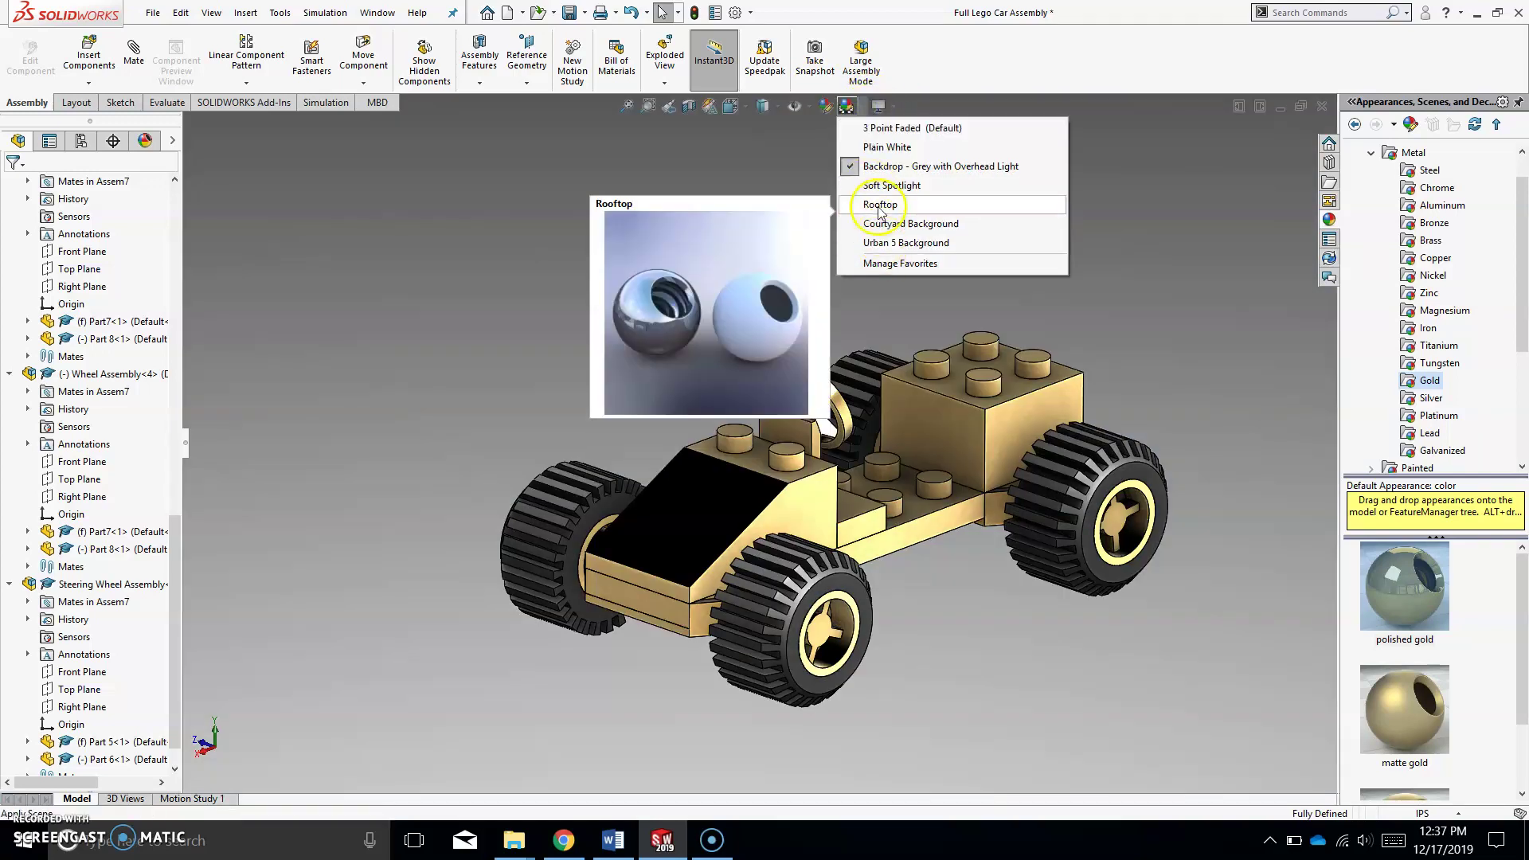
{"action": "left_click", "coordinate": [876, 242]}
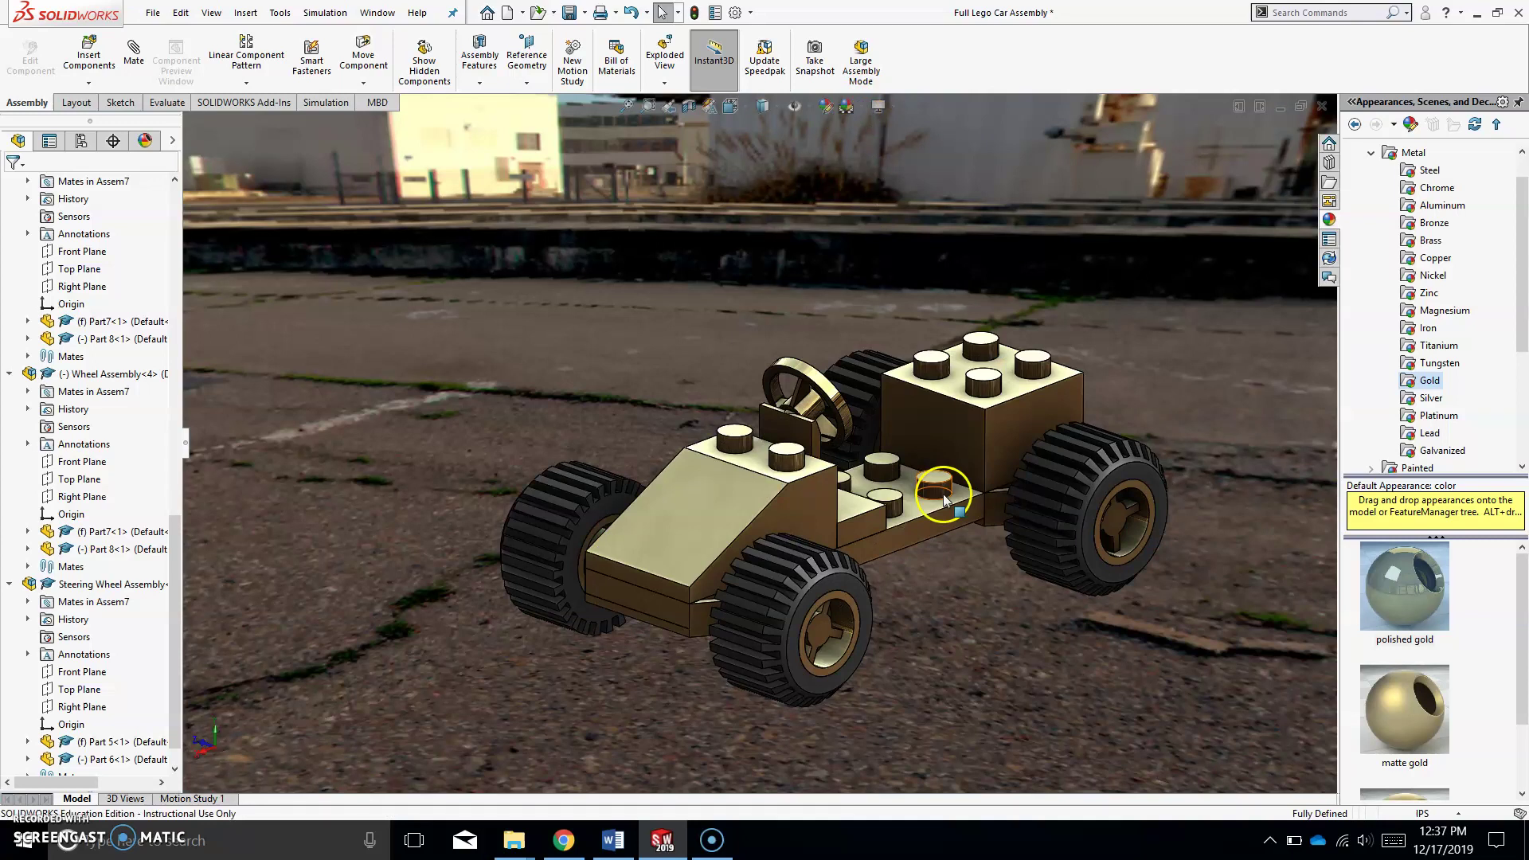
{"action": "scroll", "coordinate": [944, 497], "scroll_direction": "up", "scroll_amount": 2}
{"action": "middle_click_drag", "start_coordinate": [943, 497], "coordinate": [904, 497]}
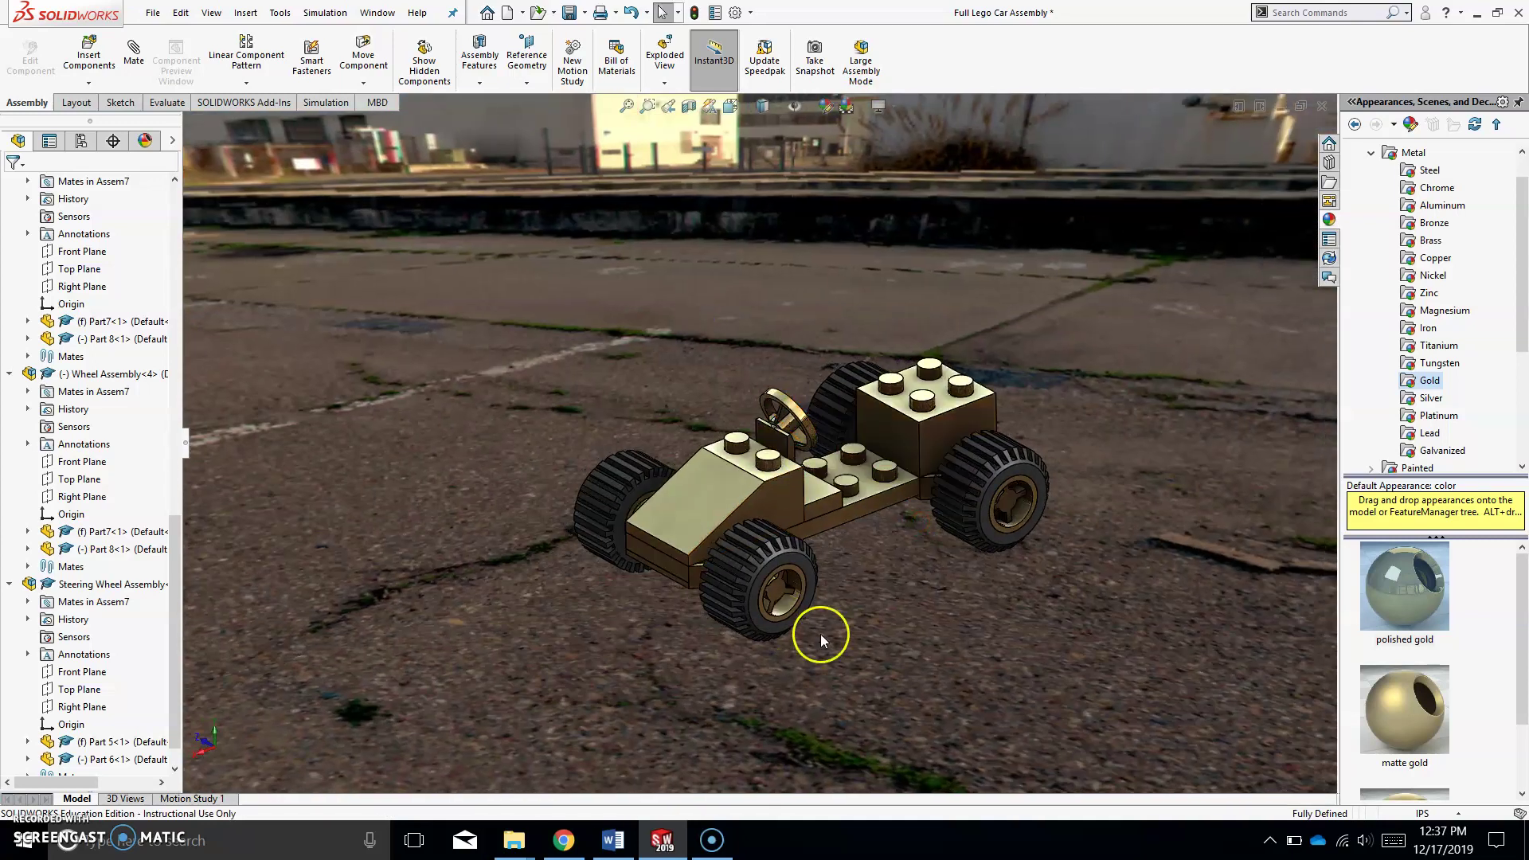
{"action": "scroll", "coordinate": [816, 625], "scroll_direction": "down", "scroll_amount": 3}
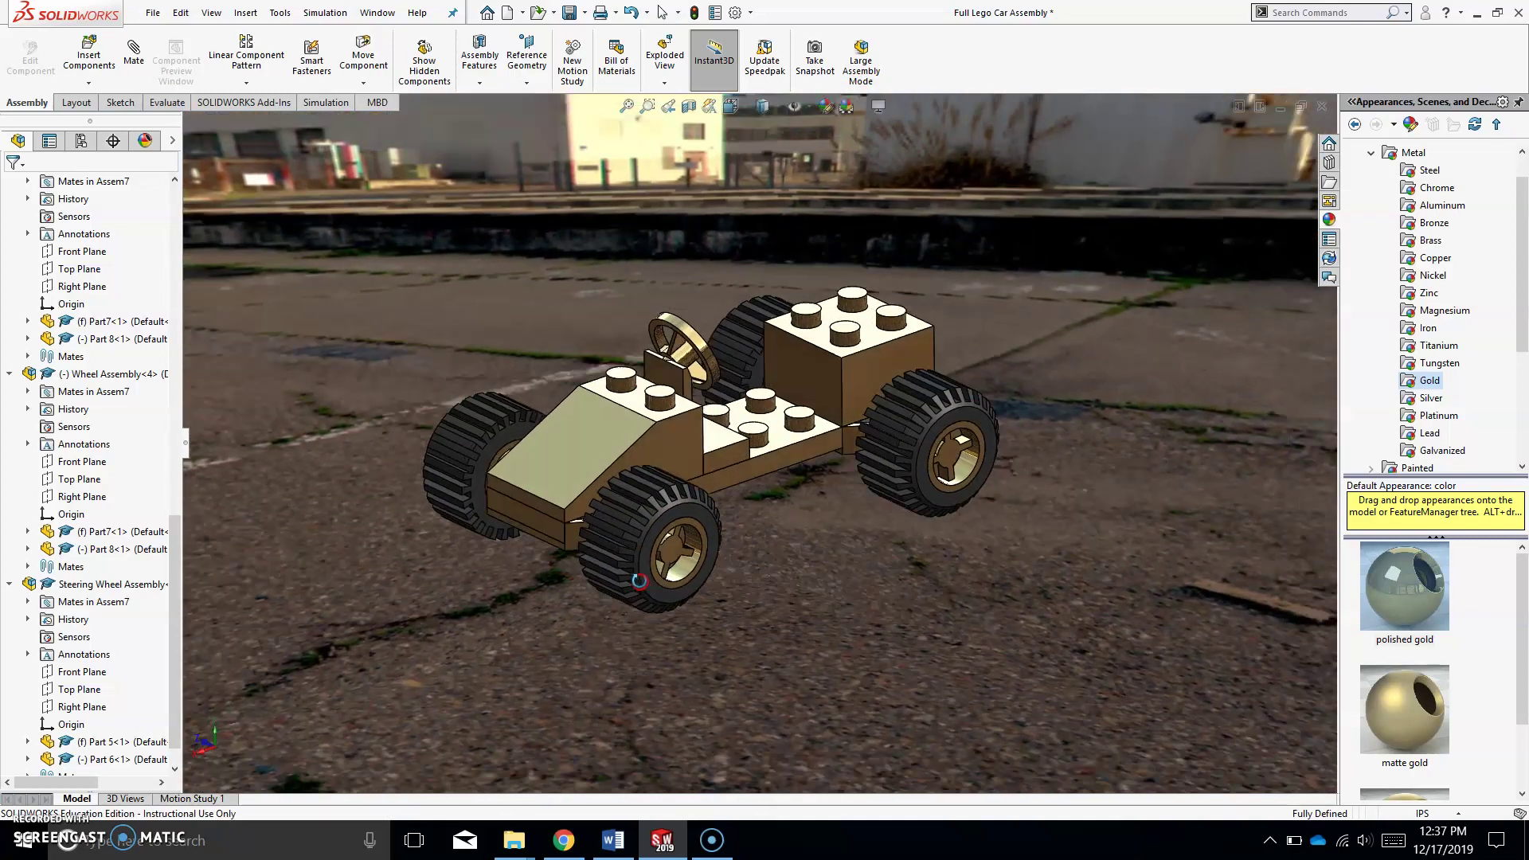
Open the Snipping Tool and capture a rectangular snip of the car with its urban background
{"action": "left_click", "coordinate": [23, 844]}
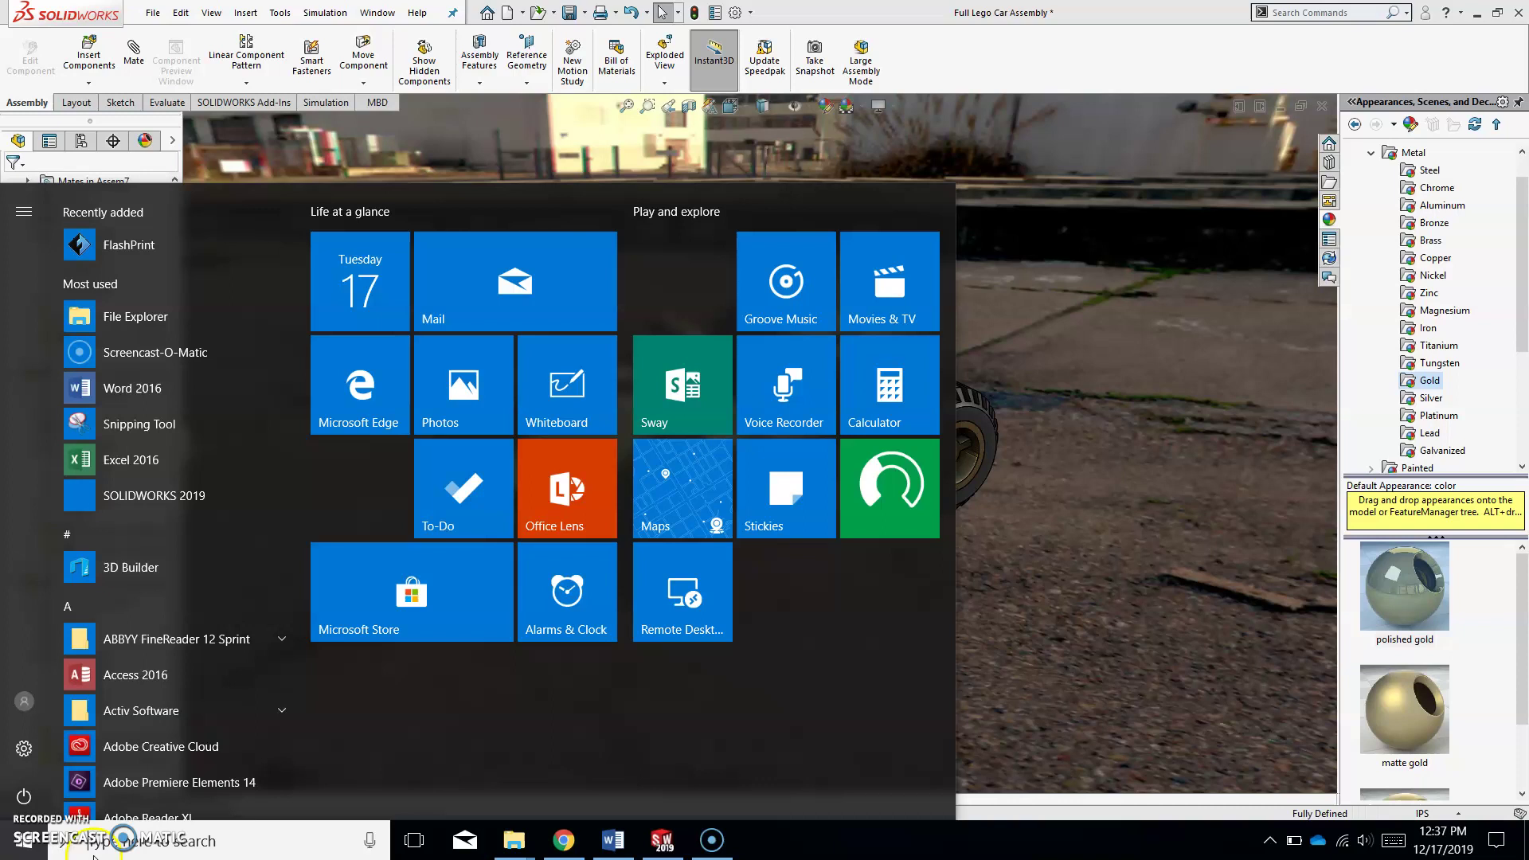
{"action": "left_click", "coordinate": [124, 842]}
{"action": "type", "text": "snip"}
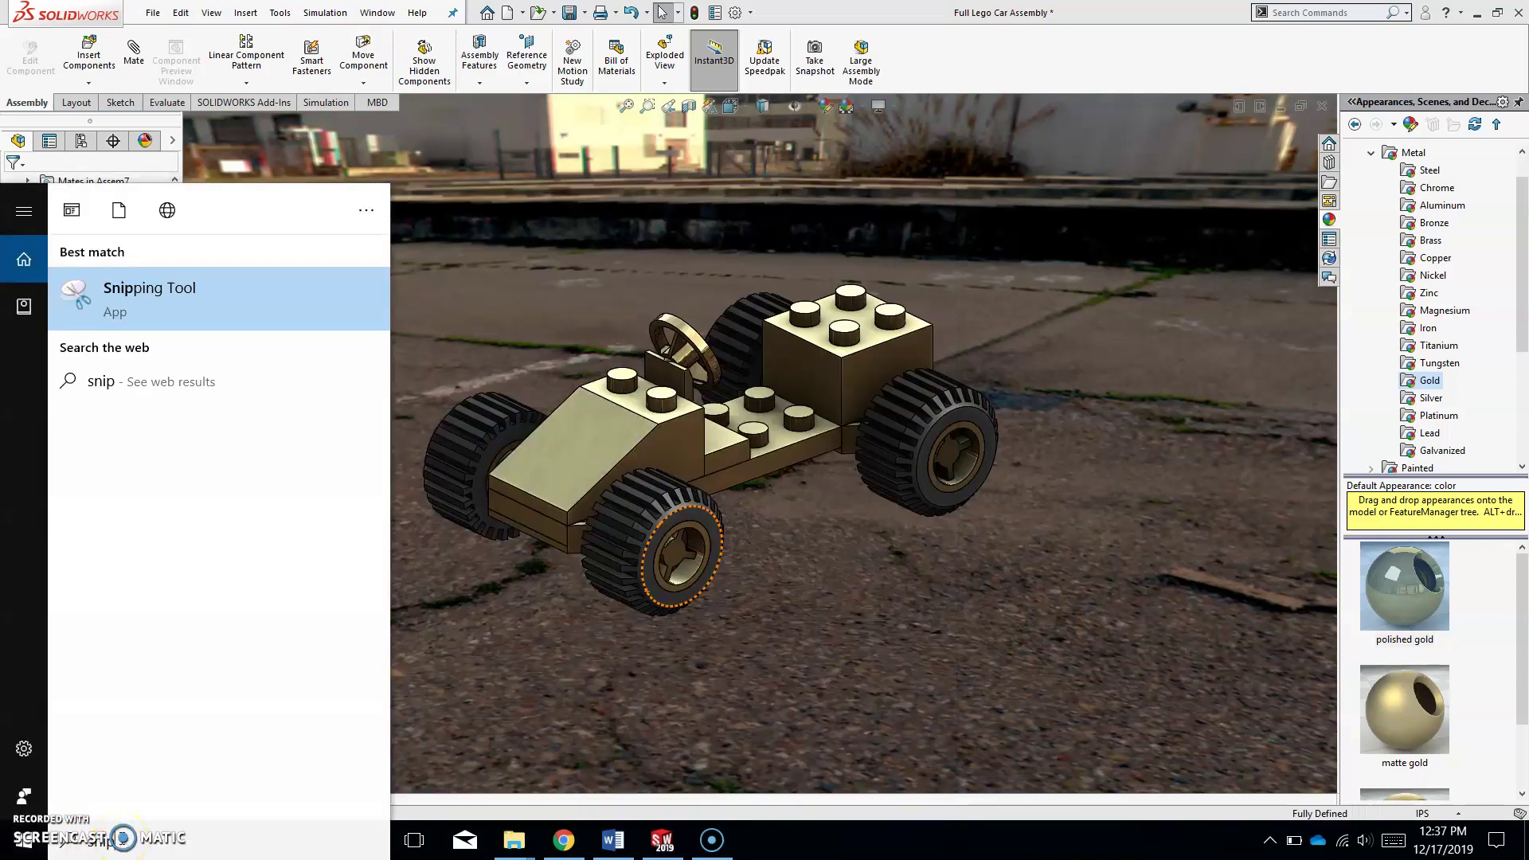
{"action": "left_click", "coordinate": [152, 300]}
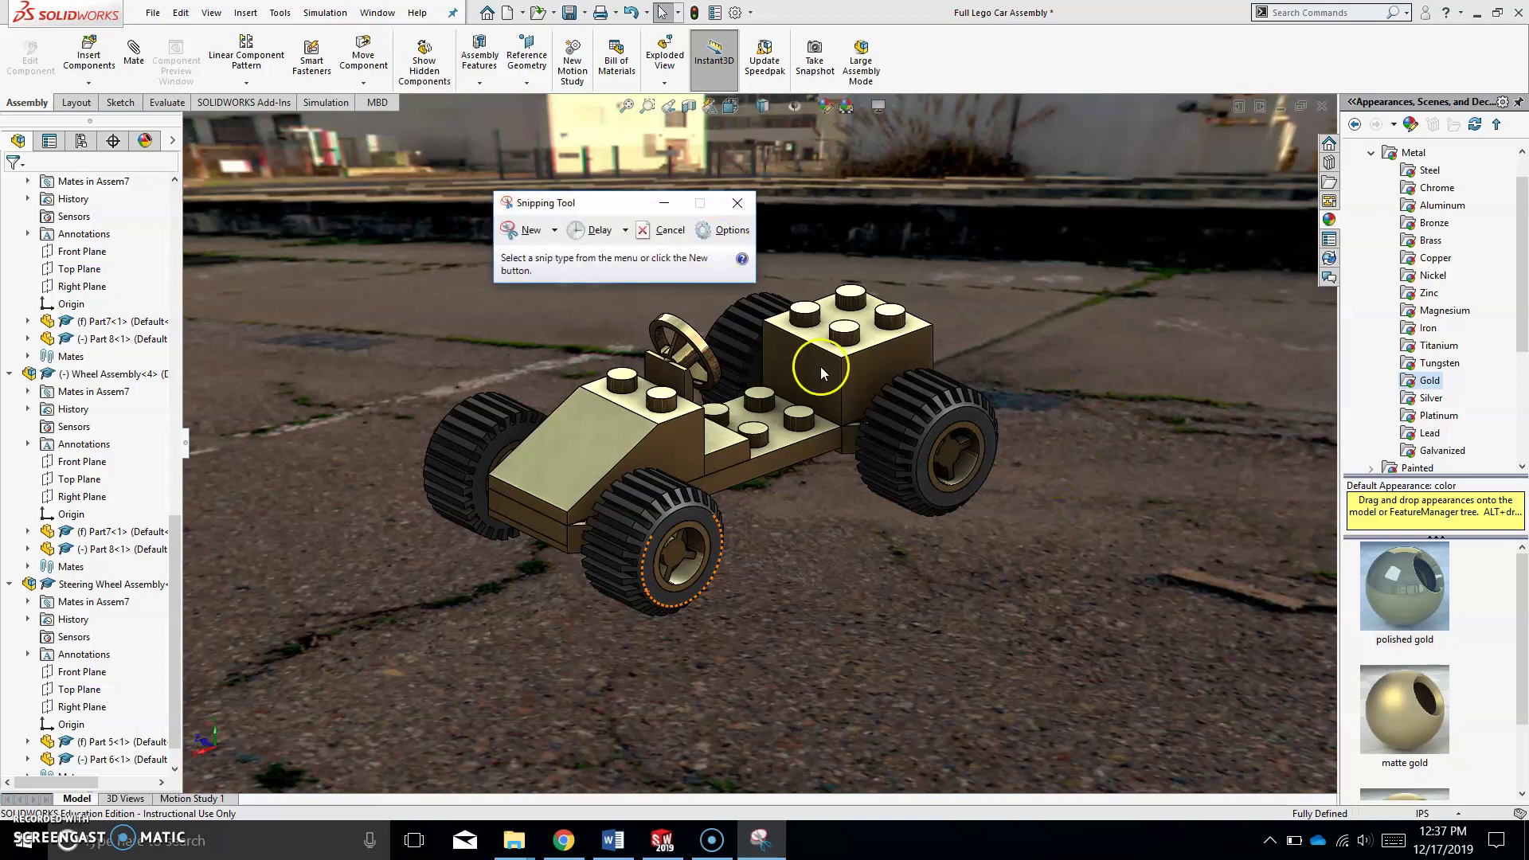
{"action": "left_click", "coordinate": [527, 231]}
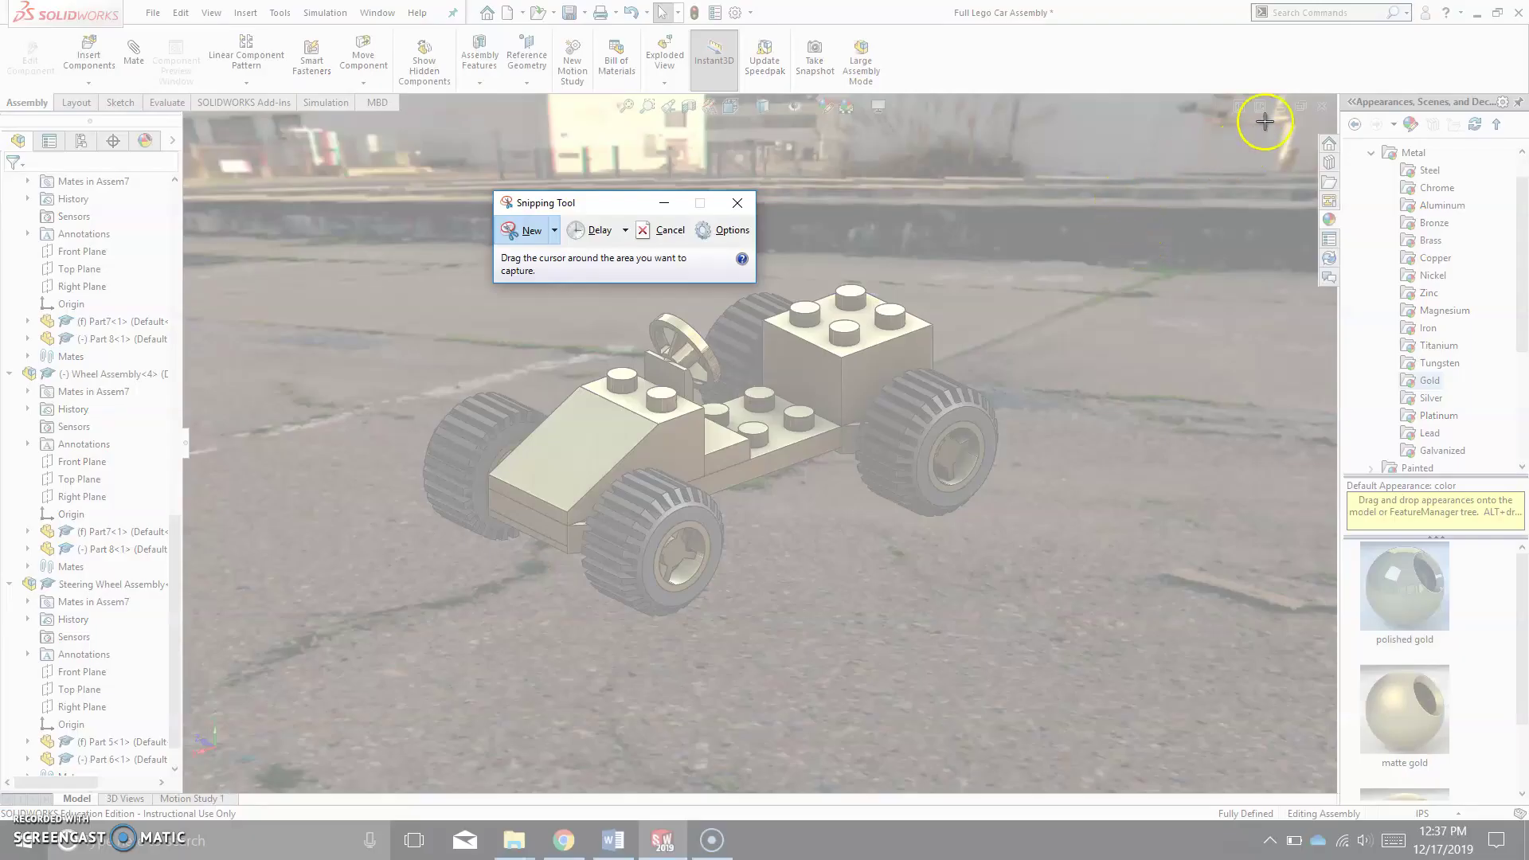
{"action": "left_click_drag", "start_coordinate": [1263, 129], "coordinate": [232, 727]}
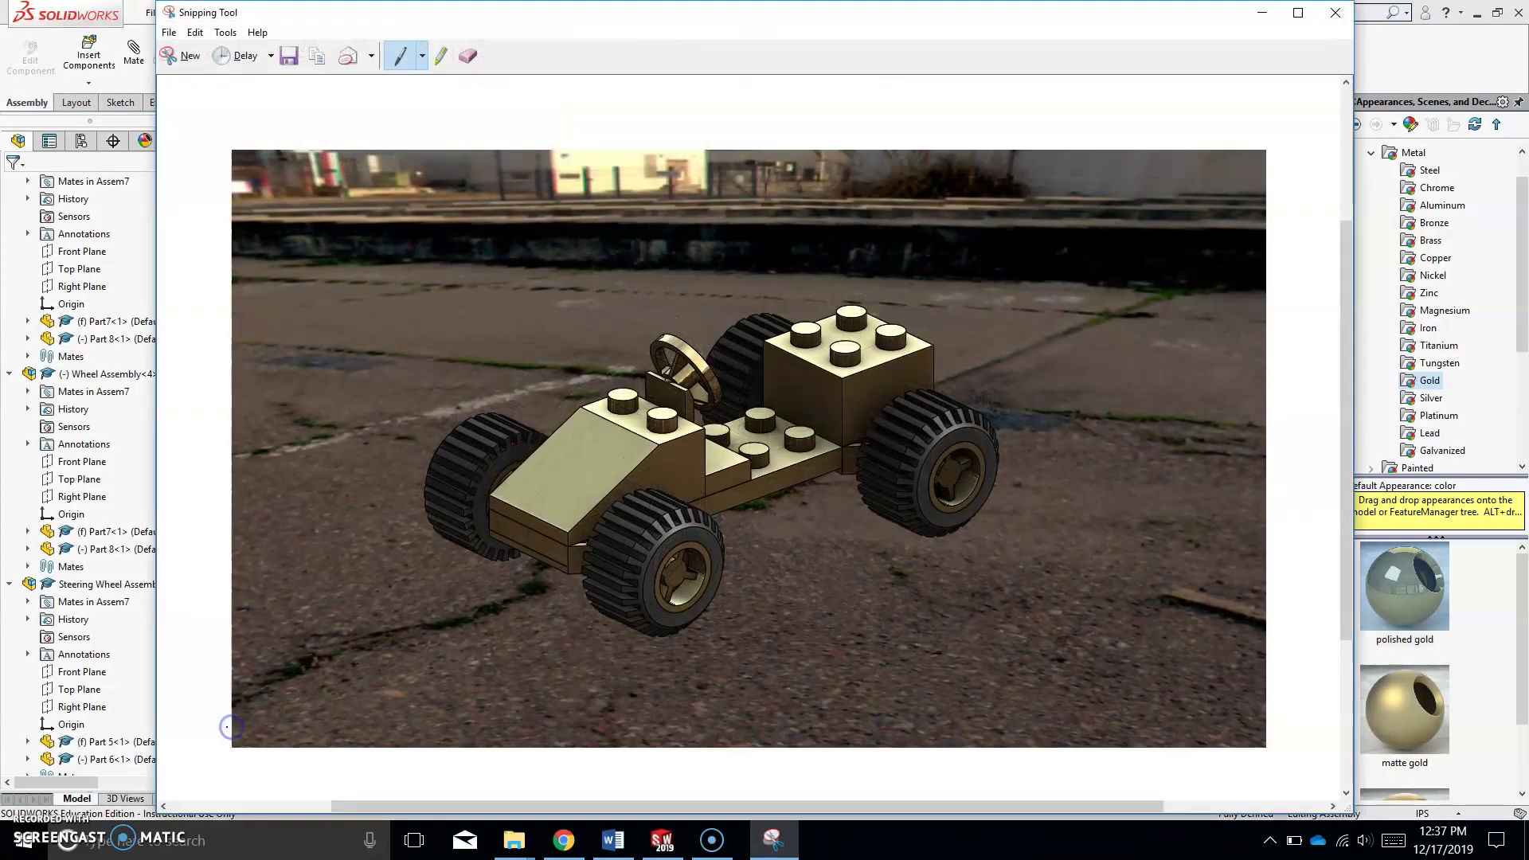
Save the snip as a PNG named Lego Car Picture in the desktop's Lego Part folder, and close the Snipping Tool
{"action": "left_click", "coordinate": [297, 57]}
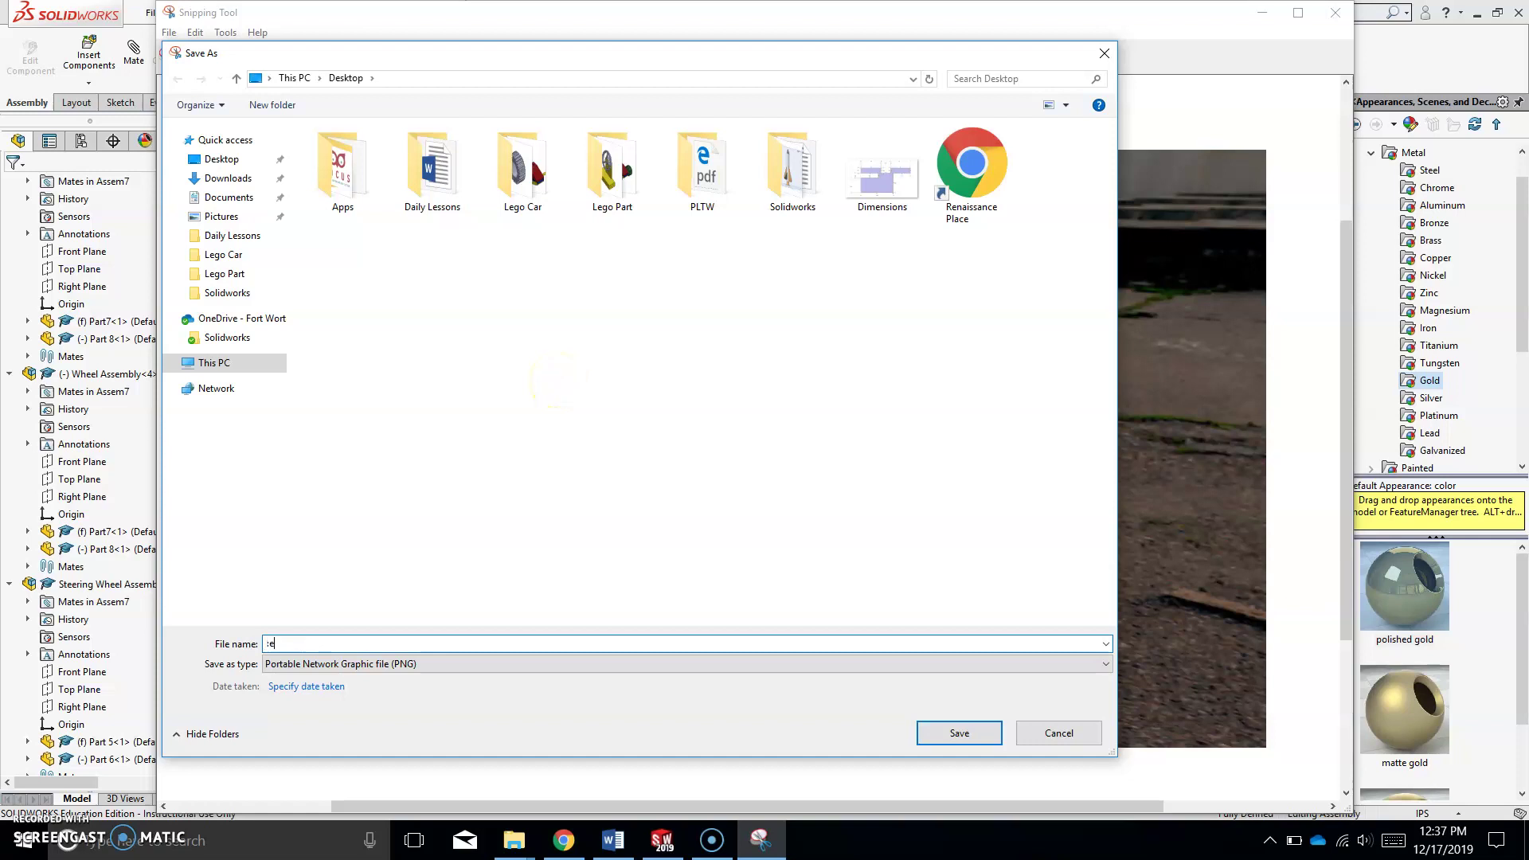
{"action": "type", "text": "Lego Car Picture"}
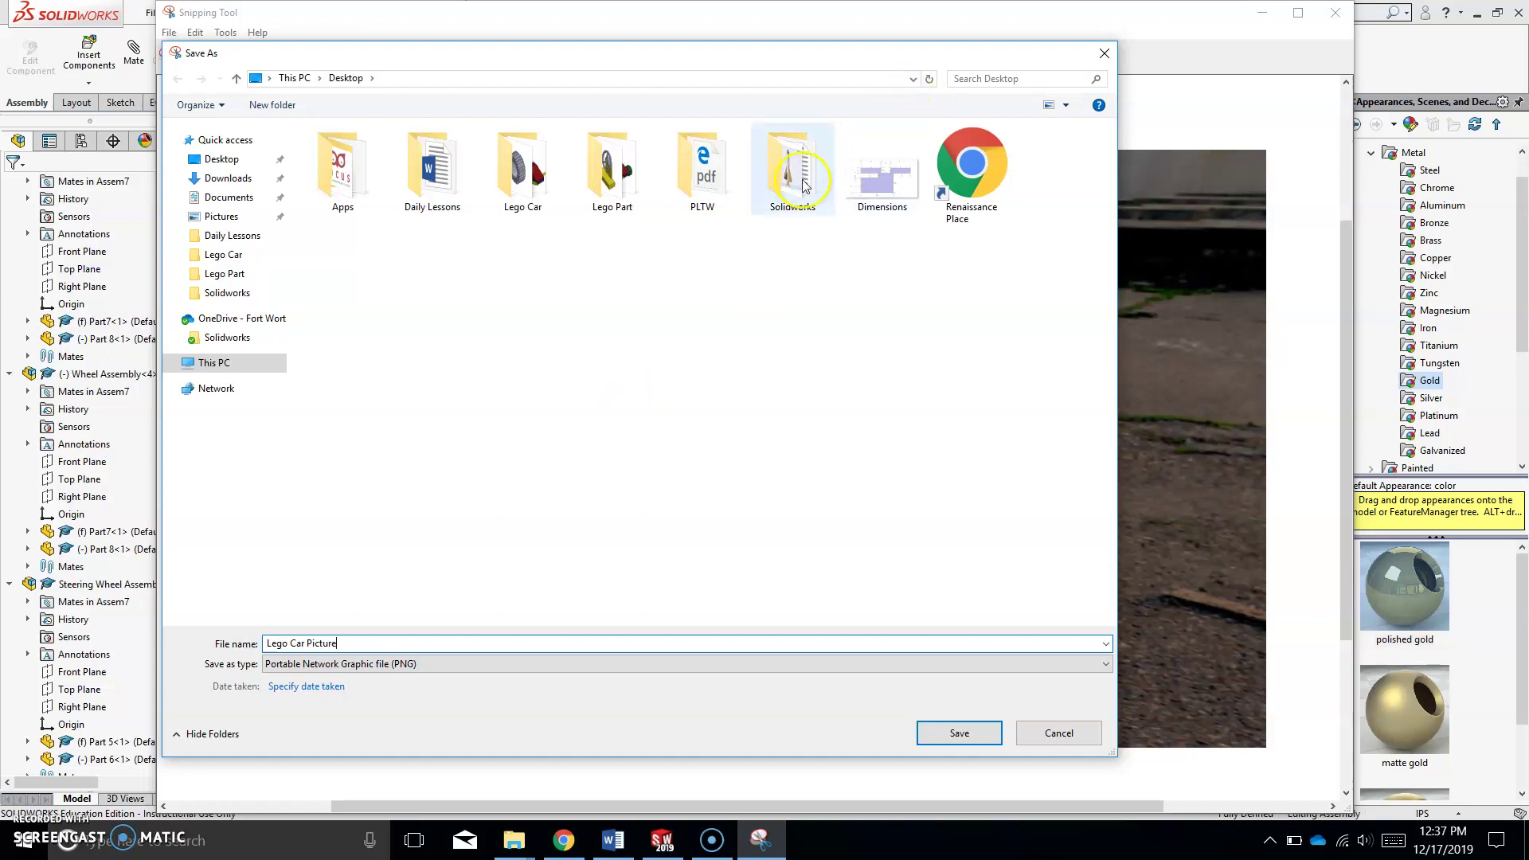
{"action": "left_click", "coordinate": [605, 165]}
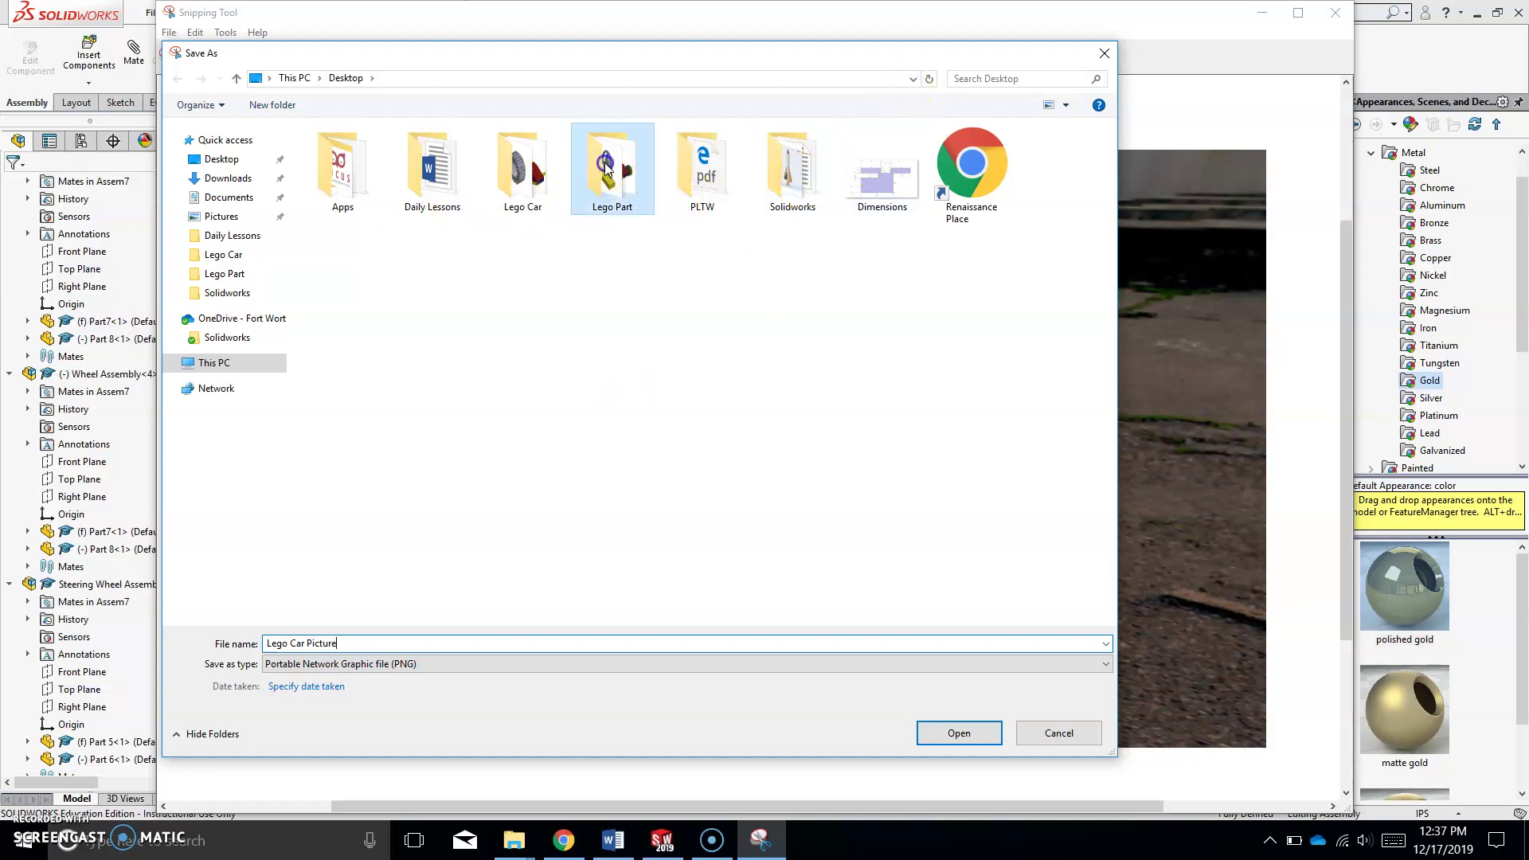
{"action": "double_click", "coordinate": [605, 165]}
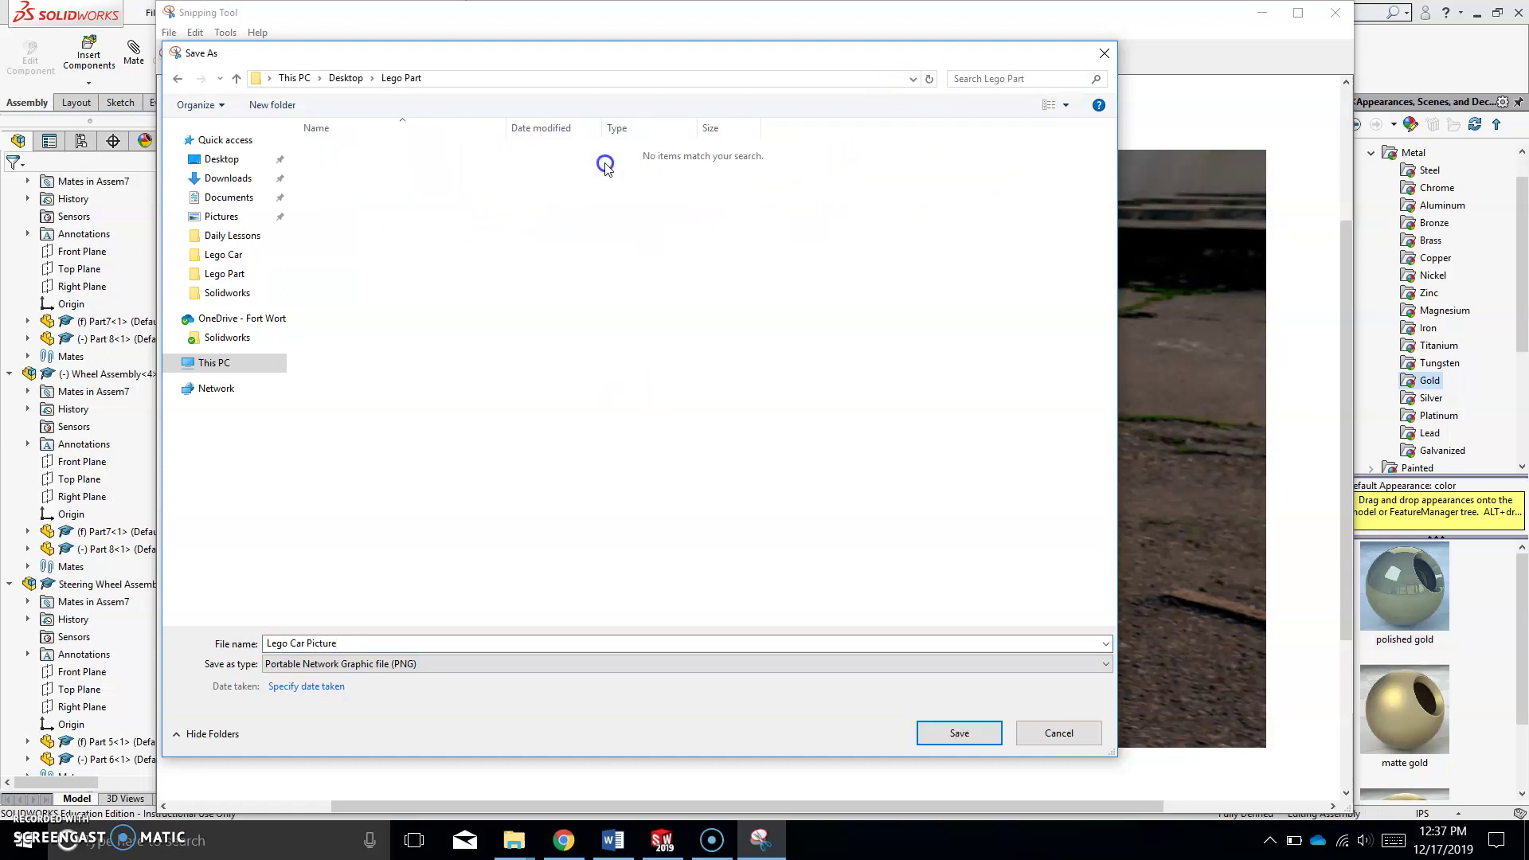
{"action": "left_click", "coordinate": [966, 743]}
{"action": "left_click", "coordinate": [1332, 13]}
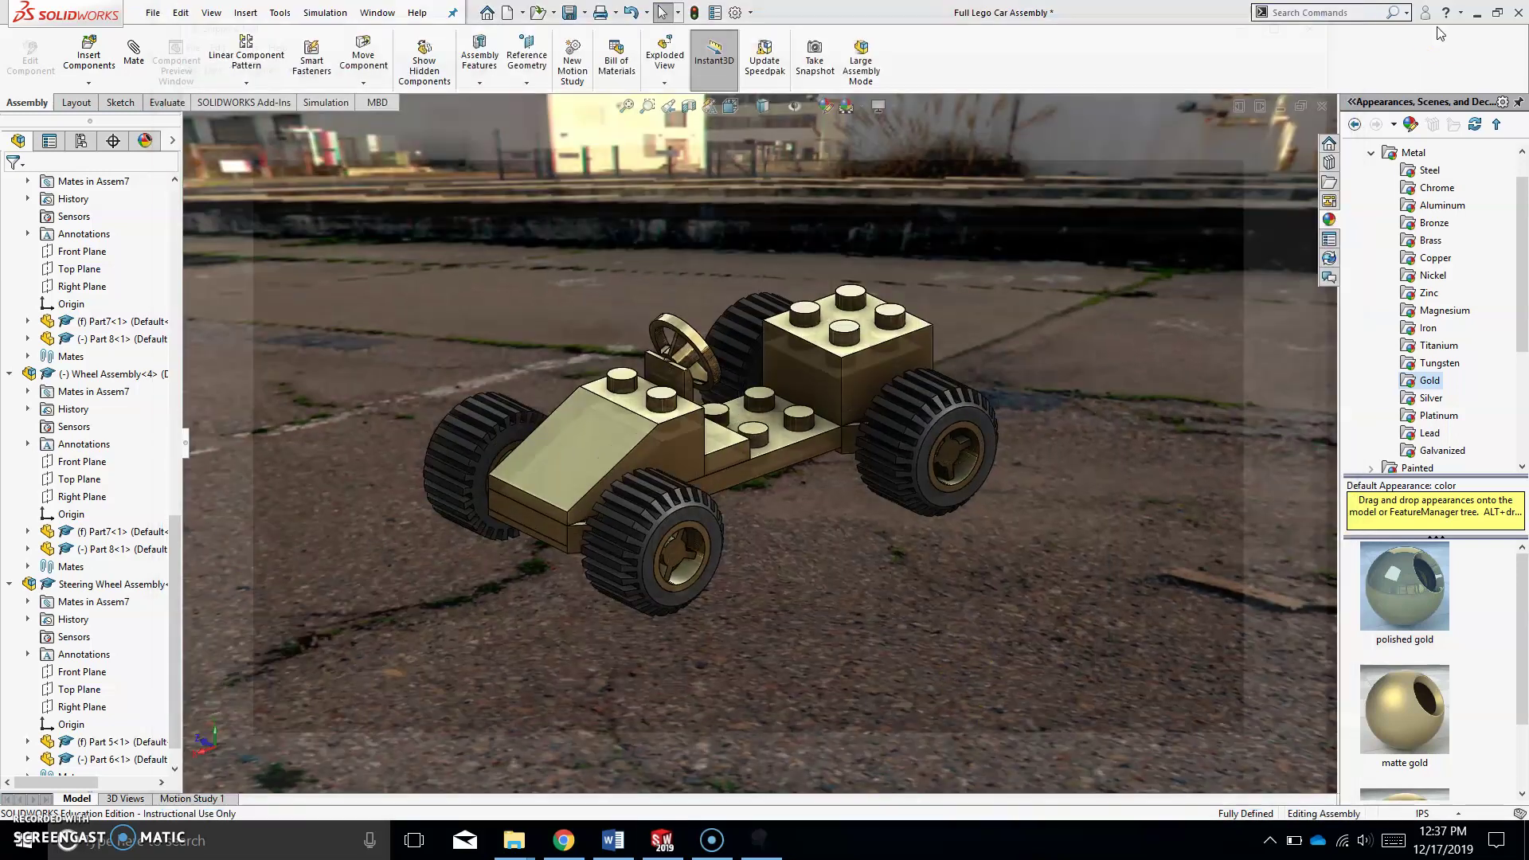
Minimize SOLIDWORKS and open the Lego Car Picture file from the Lego Part folder to check the saved image
{"action": "left_click", "coordinate": [1473, 12]}
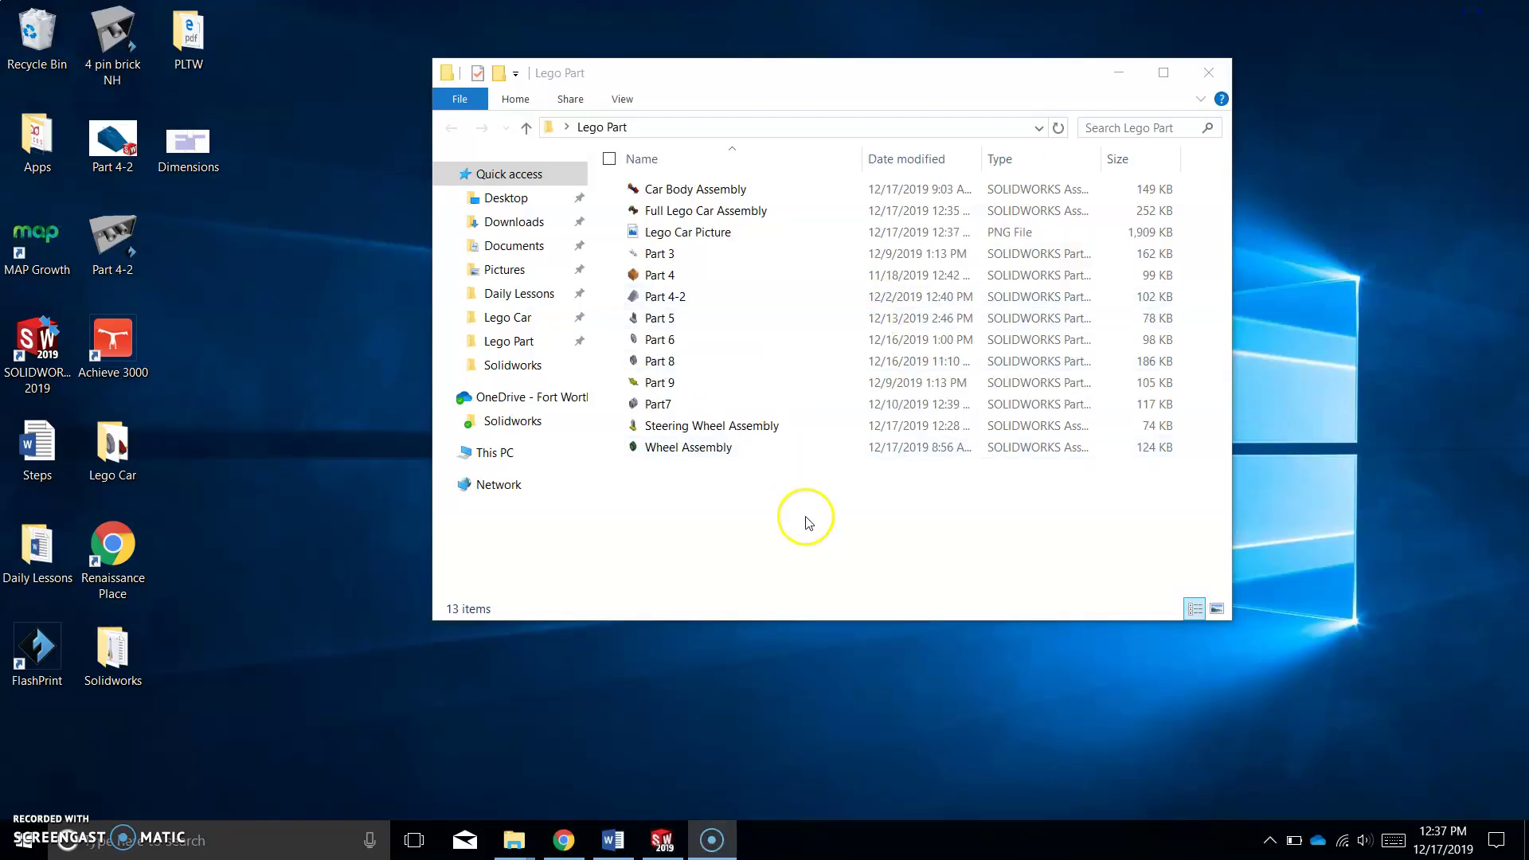
{"action": "left_click", "coordinate": [713, 234]}
{"action": "double_click", "coordinate": [713, 234]}
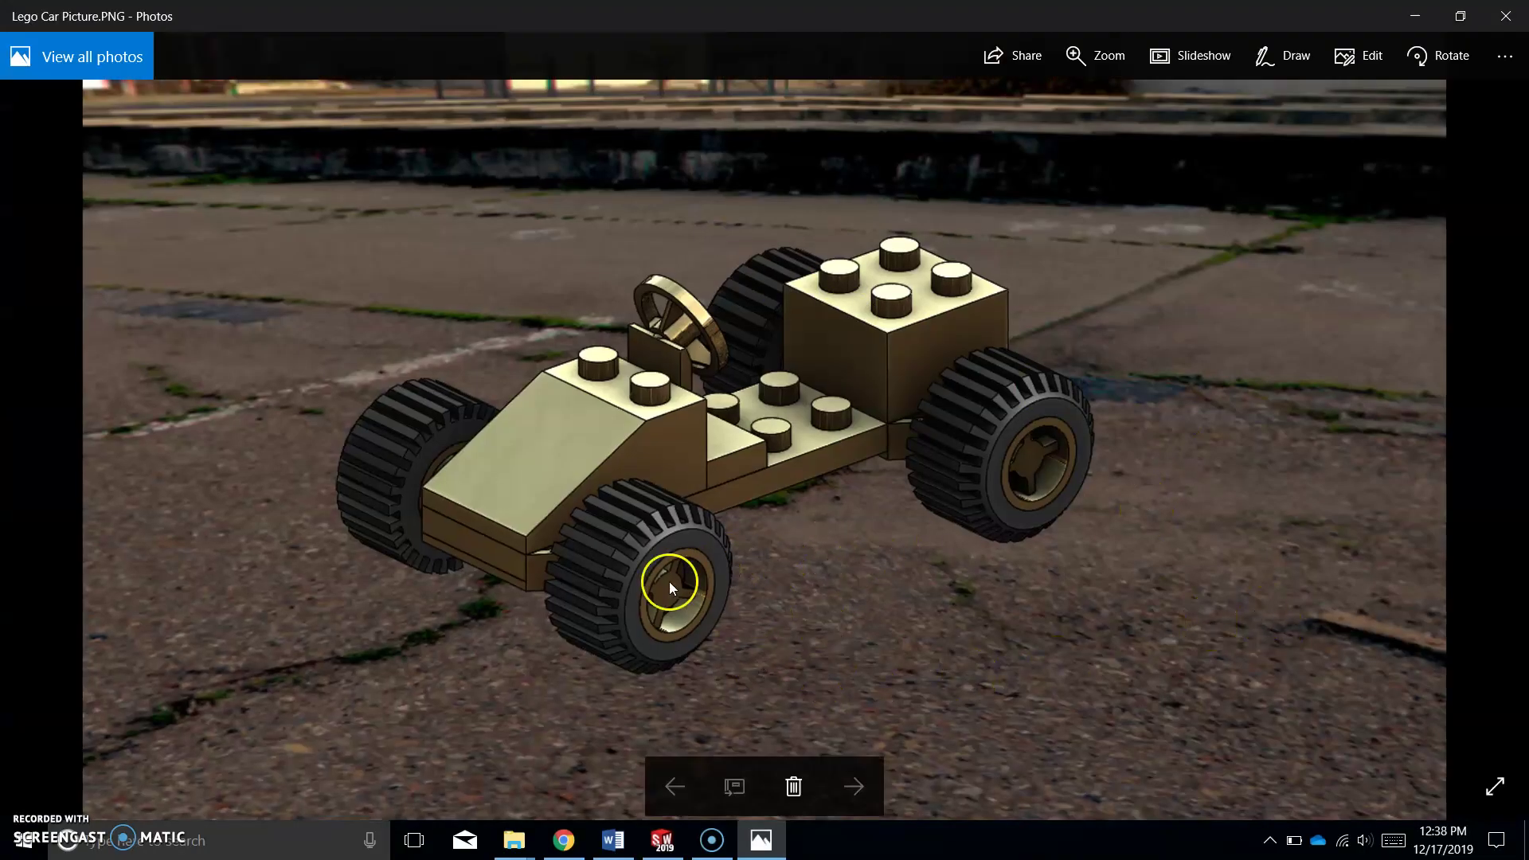
{"action": "left_click", "coordinate": [710, 837]}
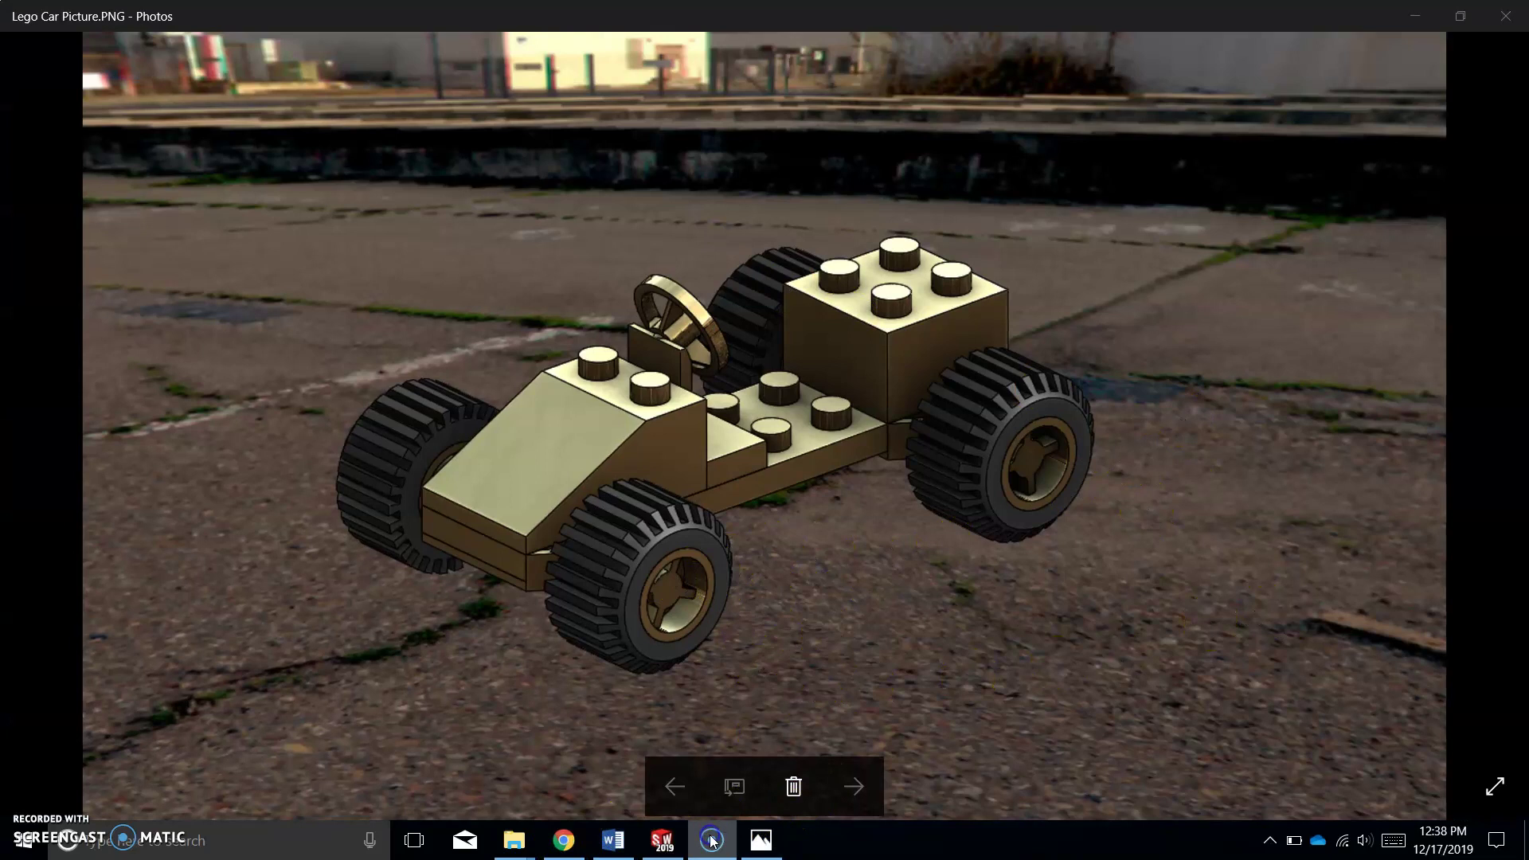